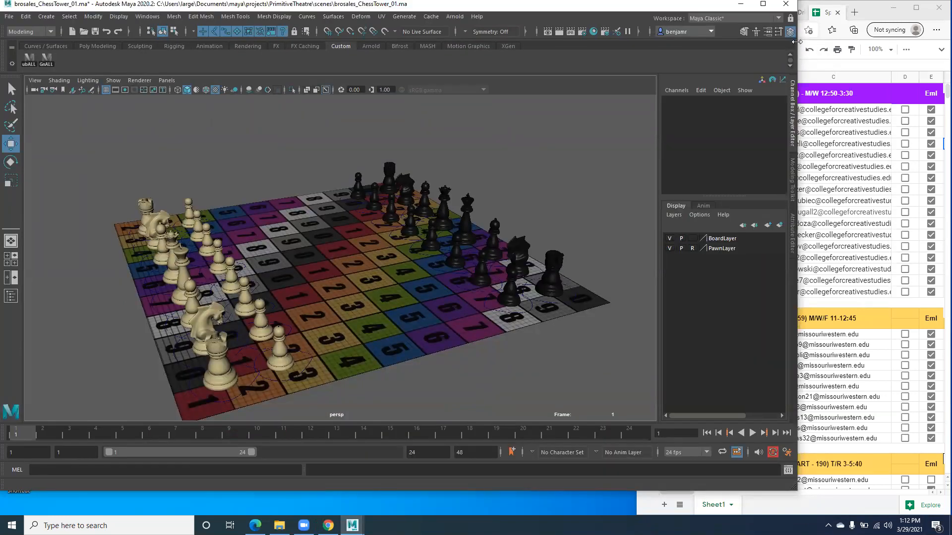
- Widen the program window and stretch it to the full height of the desktop
{"action": "left_click_drag", "start_coordinate": [795, 42], "coordinate": [834, 40]}
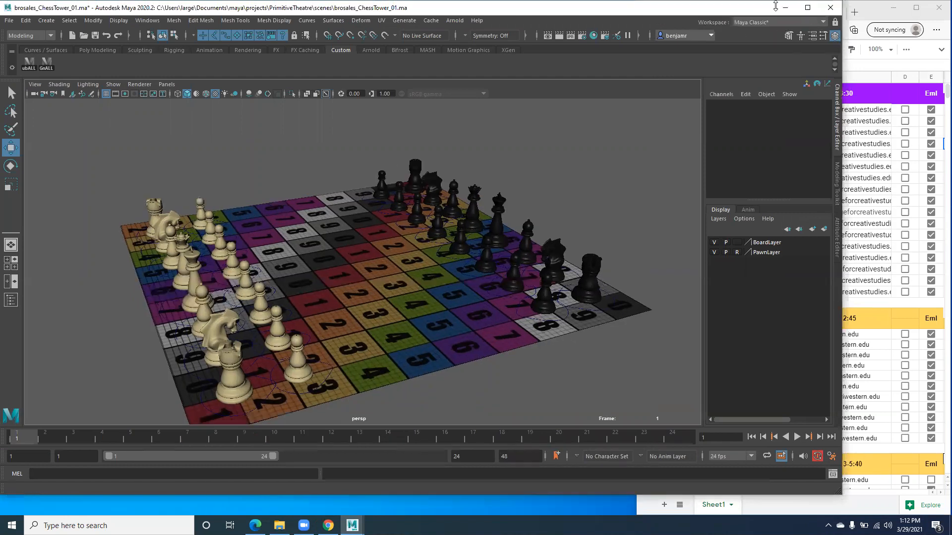
{"action": "left_click_drag", "start_coordinate": [714, 21], "coordinate": [712, 32]}
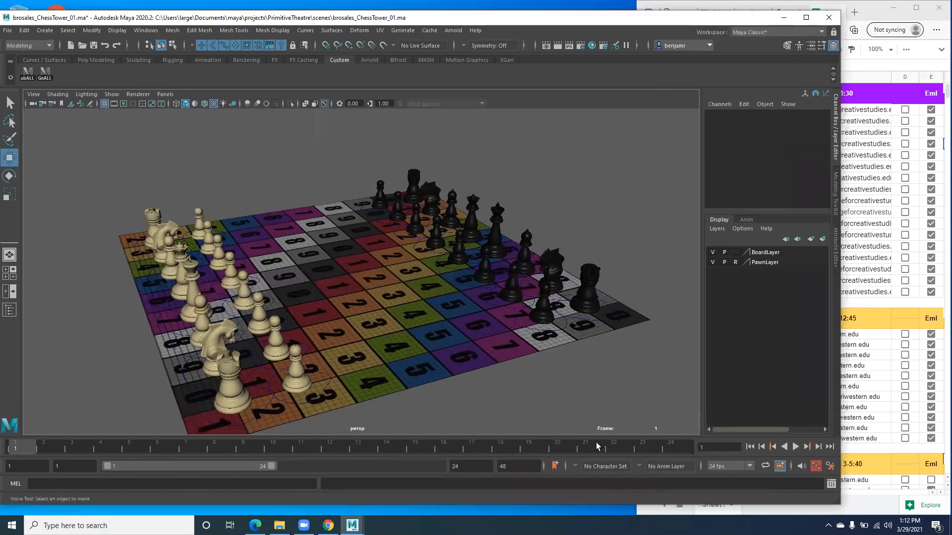
{"action": "double_click", "coordinate": [573, 505]}
- Hide BoardLayer and PawnLayer so that only the control circles are displayed
{"action": "left_click_drag", "start_coordinate": [349, 291], "coordinate": [484, 309], "text": "alt"}
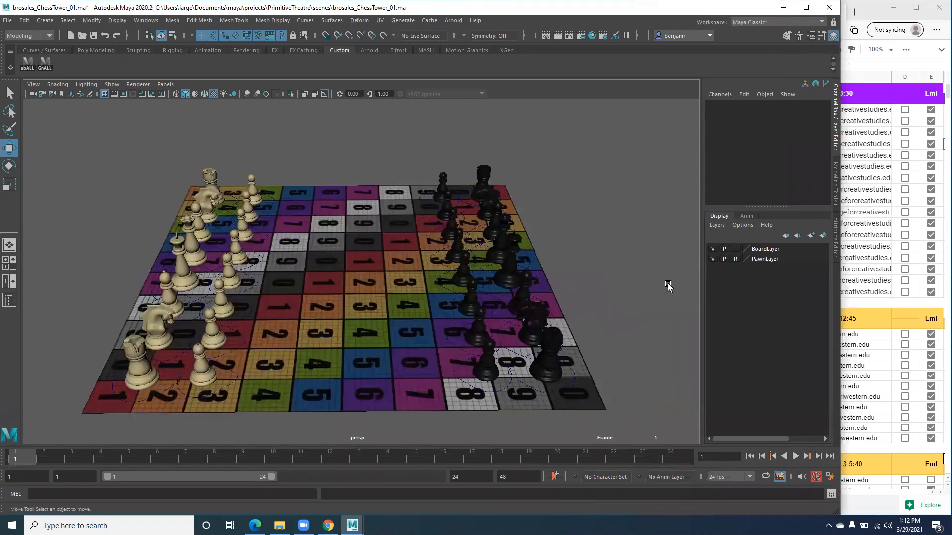
{"action": "left_click", "coordinate": [710, 249]}
{"action": "left_click", "coordinate": [710, 249]}
{"action": "left_click", "coordinate": [710, 249]}
{"action": "left_click", "coordinate": [711, 249]}
{"action": "left_click", "coordinate": [712, 257]}
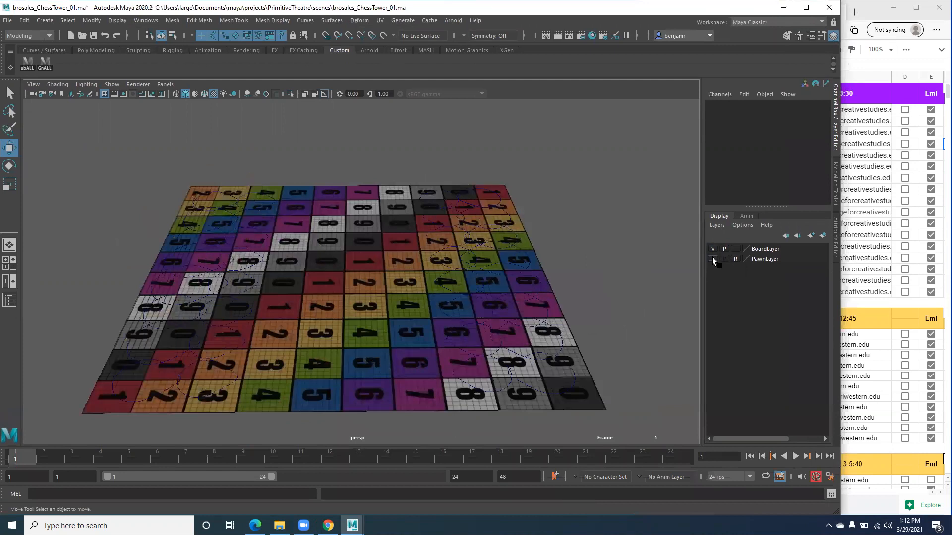
{"action": "left_click", "coordinate": [712, 250]}
- Put all the control circles into a new display layer named CONs_lyr
{"action": "scroll", "coordinate": [516, 272], "scroll_direction": "down", "scroll_amount": 8}
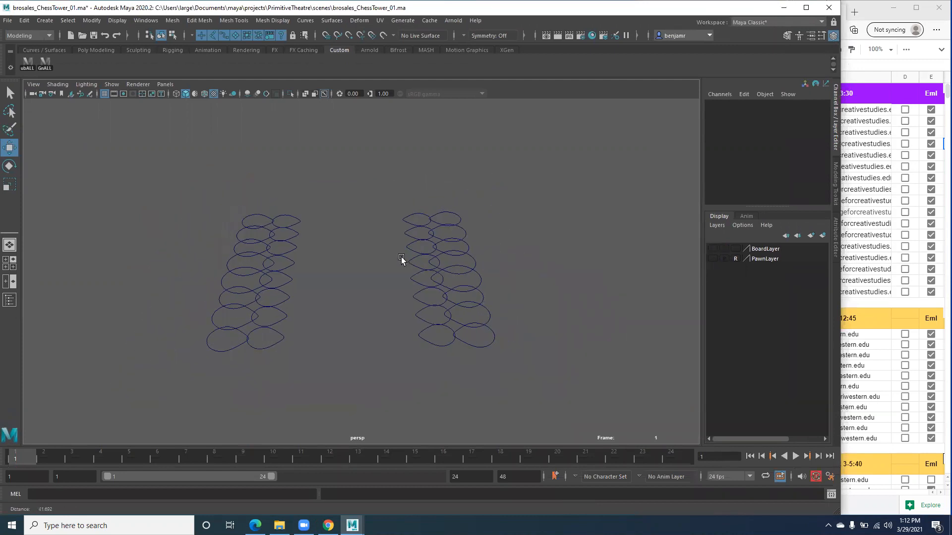
{"action": "left_click_drag", "start_coordinate": [189, 160], "coordinate": [683, 389]}
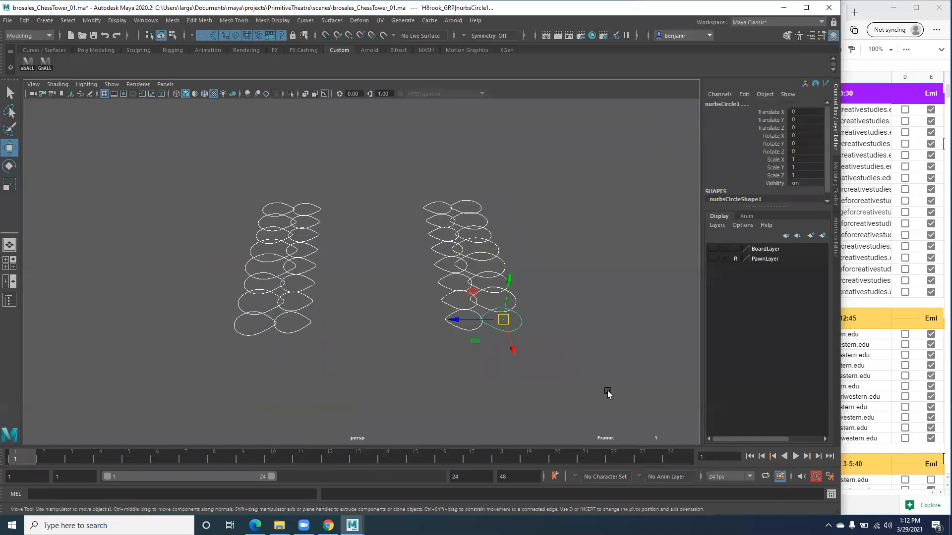
{"action": "left_click", "coordinate": [821, 236]}
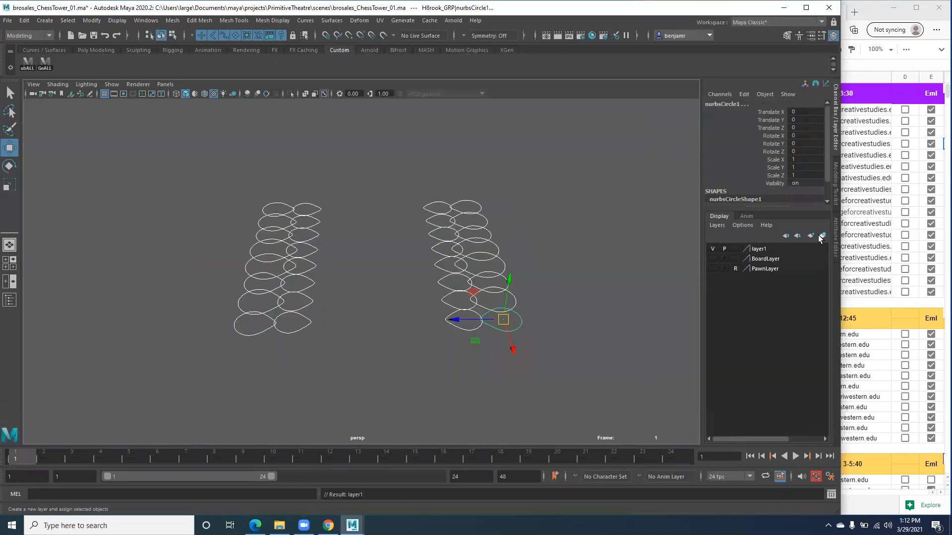
{"action": "double_click", "coordinate": [755, 247]}
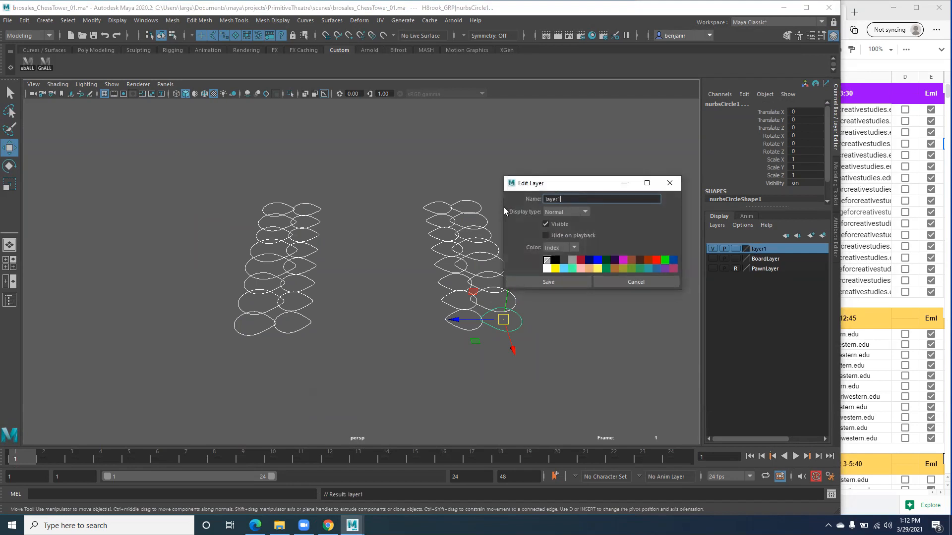
{"action": "key", "text": "BackSpace"}
{"action": "key", "text": "BackSpace"}
{"action": "key", "text": "BackSpace"}
{"action": "key", "text": "BackSpace"}
{"action": "key", "text": "BackSpace"}
{"action": "type", "text": "CONs_lyr"}
{"action": "left_click", "coordinate": [546, 279]}
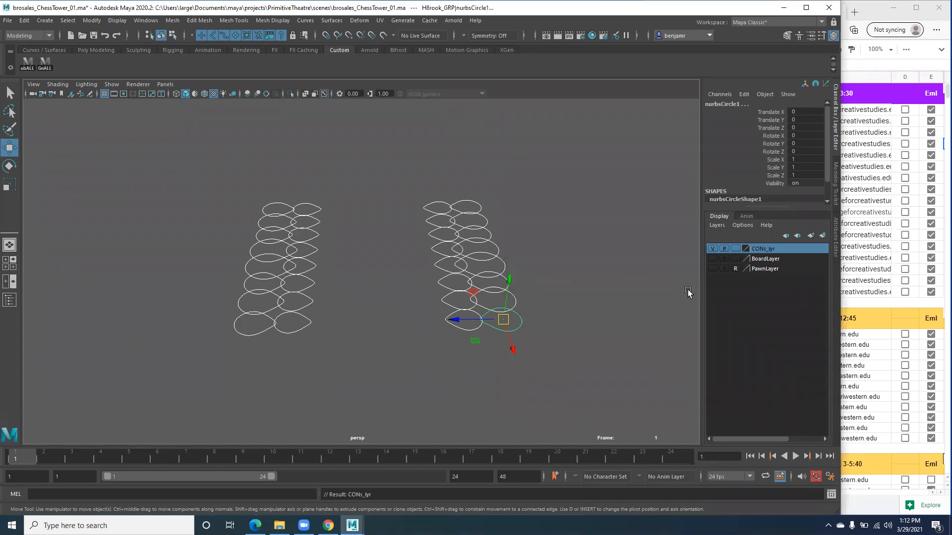
- Test the visibility of CONs_lyr and show BoardLayer and PawnLayer again
{"action": "left_click", "coordinate": [712, 248]}
{"action": "left_click", "coordinate": [712, 248]}
{"action": "left_click", "coordinate": [713, 259]}
{"action": "left_click", "coordinate": [712, 269]}
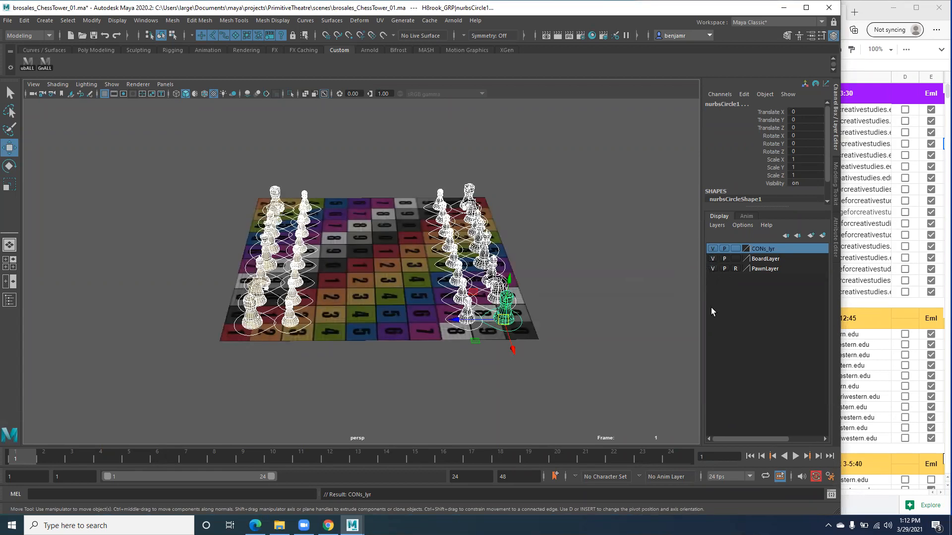
- Set BoardLayer to Reference and test whether the board can be selected
{"action": "left_click", "coordinate": [386, 321]}
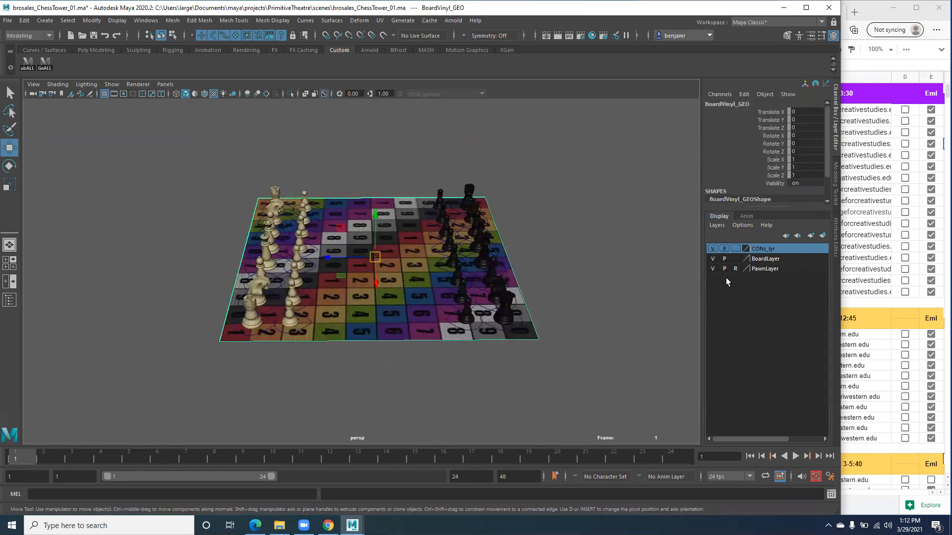
{"action": "left_click", "coordinate": [735, 258]}
{"action": "left_click", "coordinate": [735, 259]}
{"action": "left_click", "coordinate": [390, 333]}
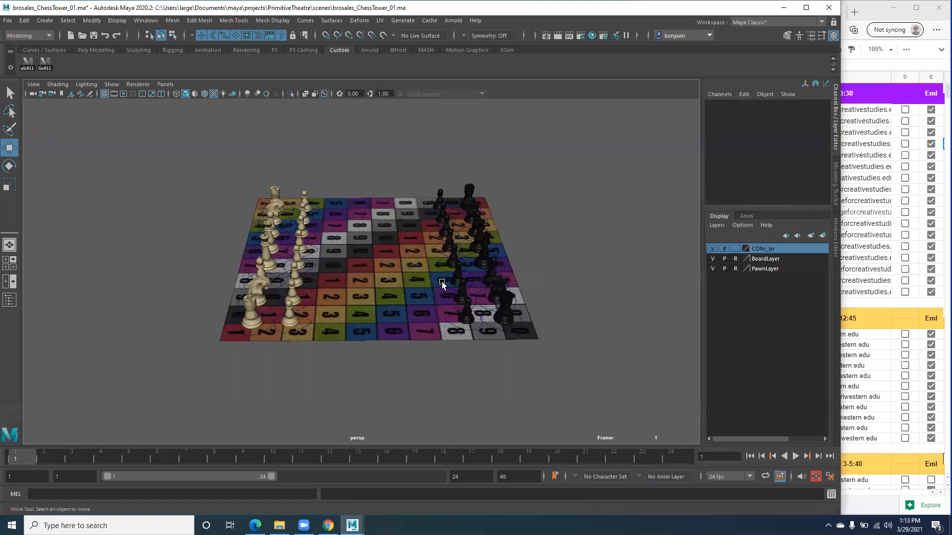
- Switch the perspective view to shaded display without textures
{"action": "left_click_drag", "start_coordinate": [396, 280], "coordinate": [373, 282], "text": "alt"}
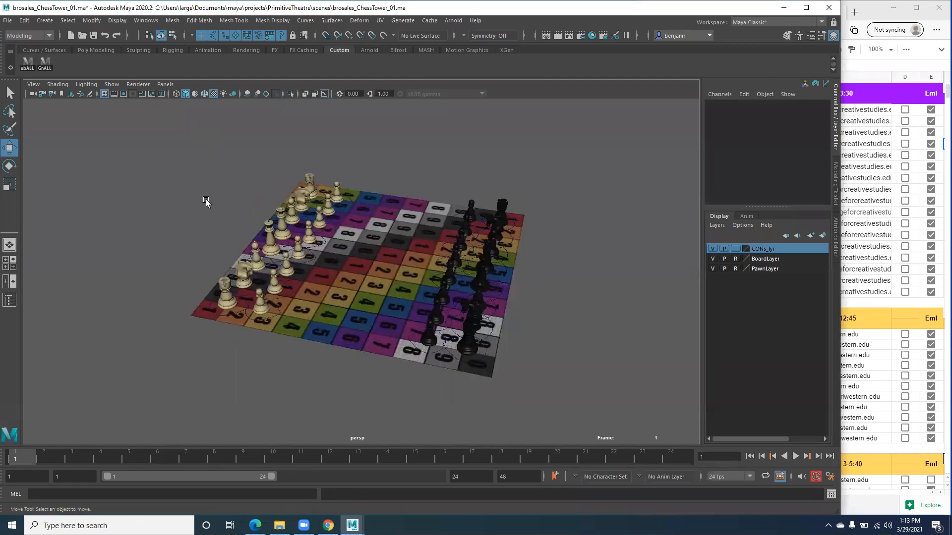
{"action": "key", "text": "5"}
{"action": "left_click_drag", "start_coordinate": [218, 266], "coordinate": [317, 256], "text": "alt"}
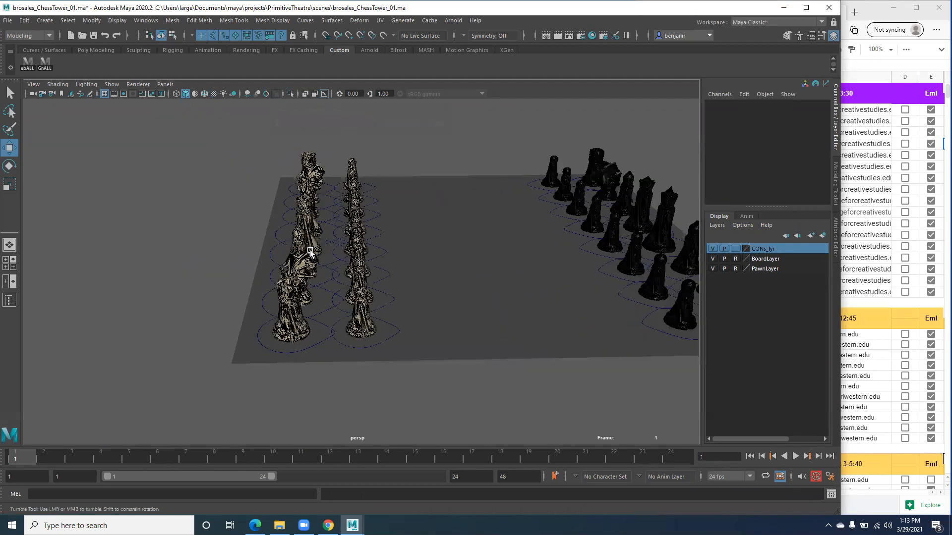
{"action": "left_click_drag", "start_coordinate": [213, 284], "coordinate": [195, 237], "text": "alt"}
- Set PawnLayer to normal display and turn on smooth mesh preview for all the white and black chess pieces
{"action": "left_click", "coordinate": [735, 268]}
{"action": "left_click_drag", "start_coordinate": [270, 267], "coordinate": [262, 261], "text": "alt"}
{"action": "left_click_drag", "start_coordinate": [129, 167], "coordinate": [535, 220]}
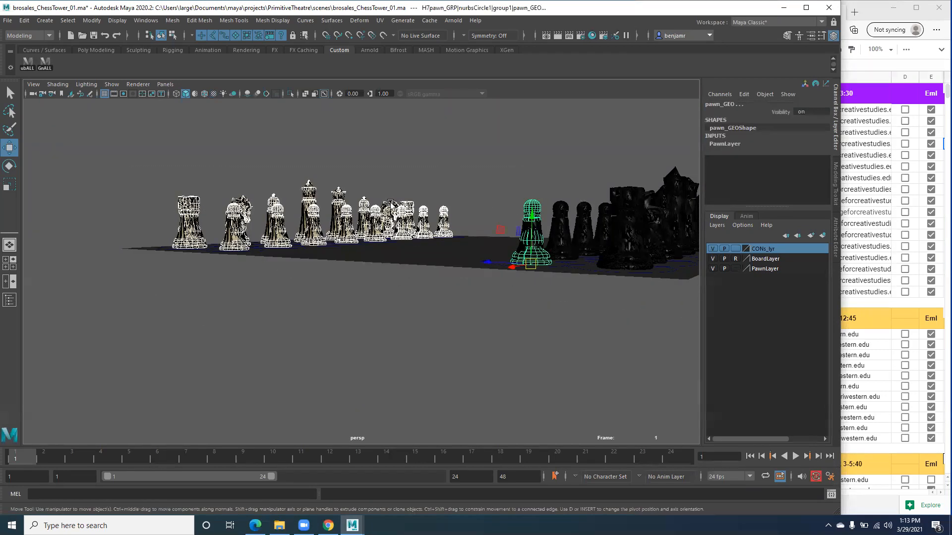
{"action": "left_click_drag", "start_coordinate": [365, 259], "coordinate": [363, 233], "text": "alt"}
{"action": "left_click_drag", "start_coordinate": [365, 168], "coordinate": [616, 231]}
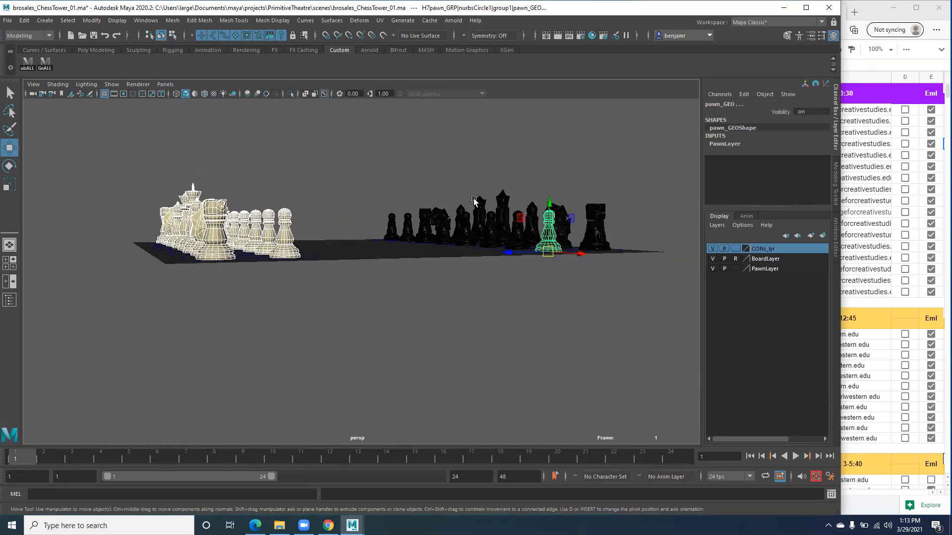
{"action": "left_click", "coordinate": [496, 331]}
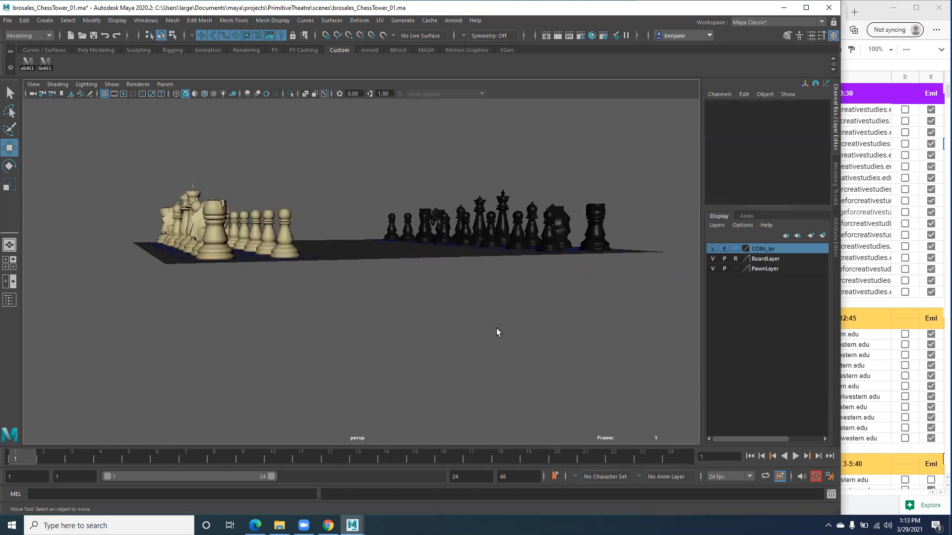
- Set PawnLayer back to Reference, passing through Template mode
{"action": "left_click_drag", "start_coordinate": [443, 309], "coordinate": [396, 321], "text": "alt"}
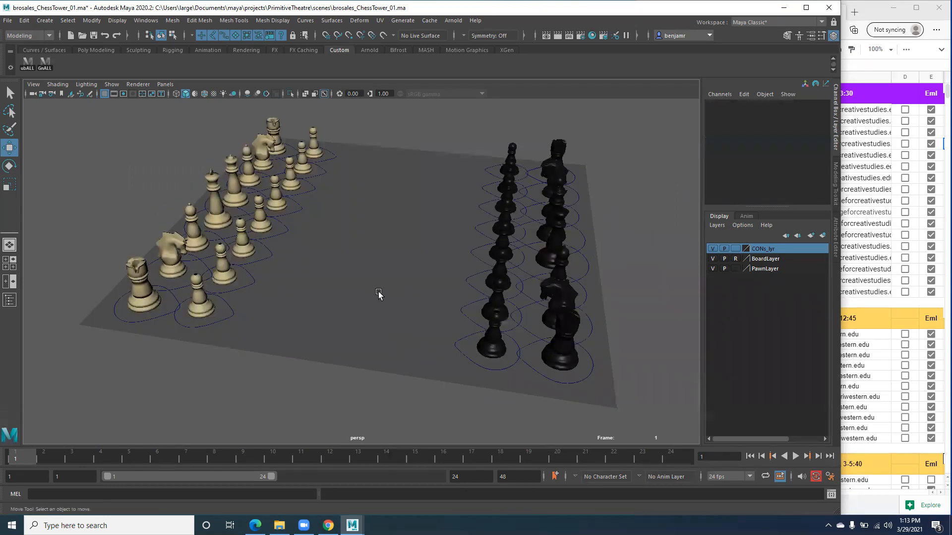
{"action": "left_click_drag", "start_coordinate": [308, 378], "coordinate": [219, 239], "text": "alt"}
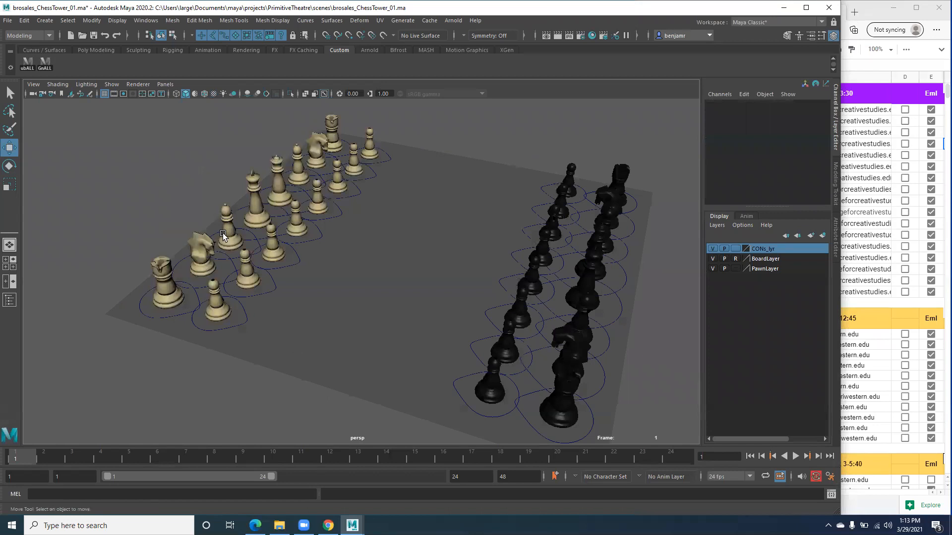
{"action": "left_click_drag", "start_coordinate": [271, 274], "coordinate": [584, 257], "text": "alt"}
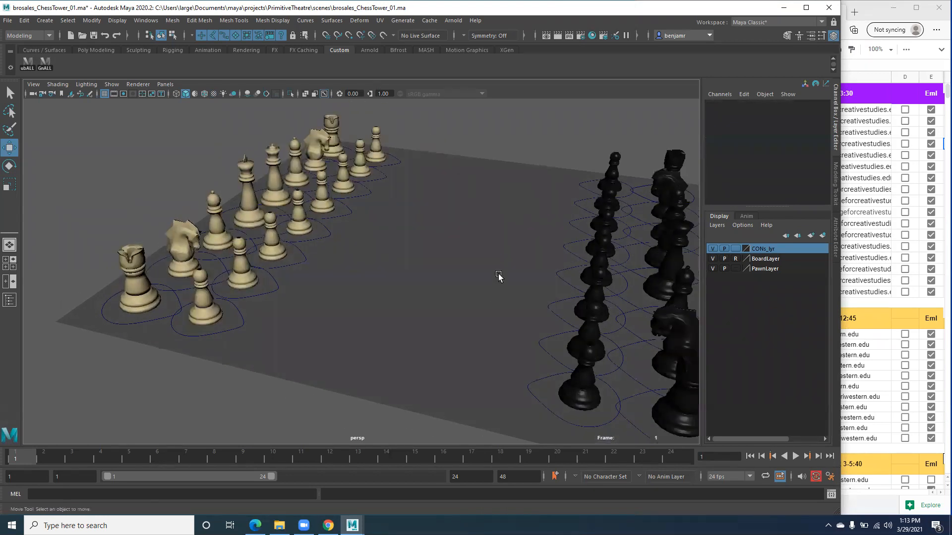
{"action": "left_click_drag", "start_coordinate": [386, 319], "coordinate": [394, 294], "text": "alt"}
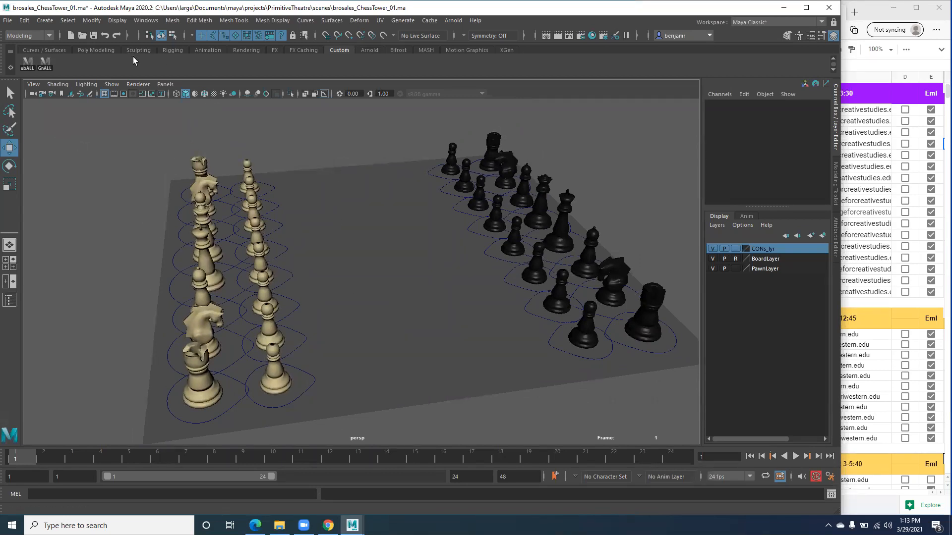
{"action": "left_click", "coordinate": [736, 269]}
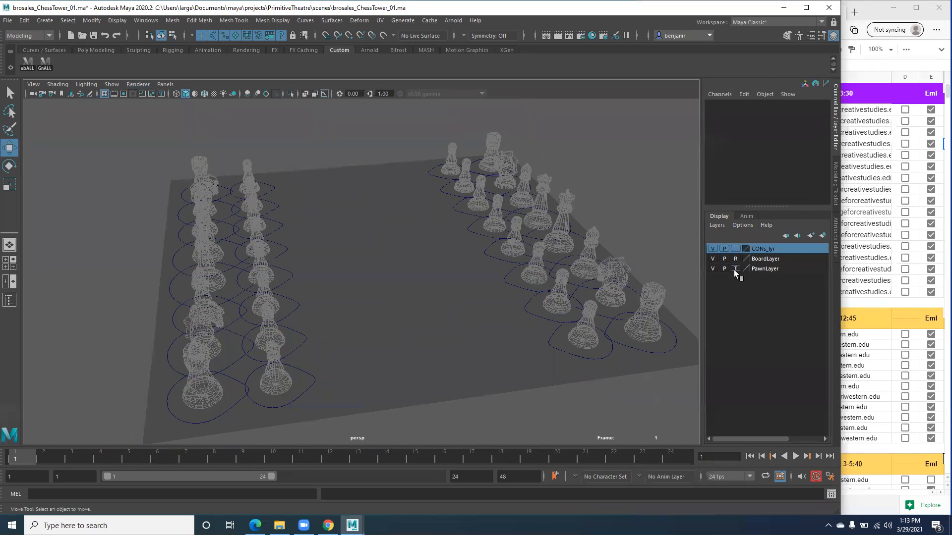
{"action": "left_click", "coordinate": [736, 269]}
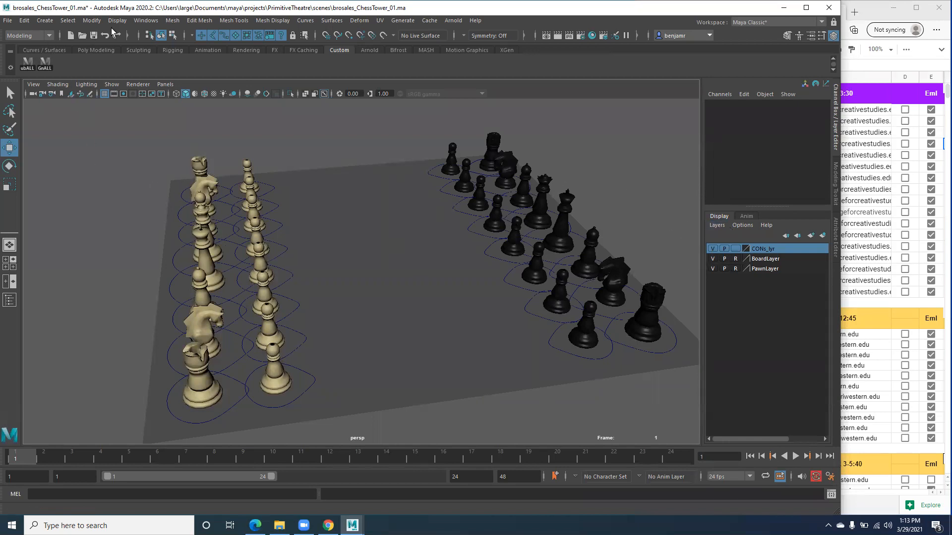
- Create a basic camera in the scene
{"action": "left_click", "coordinate": [44, 20]}
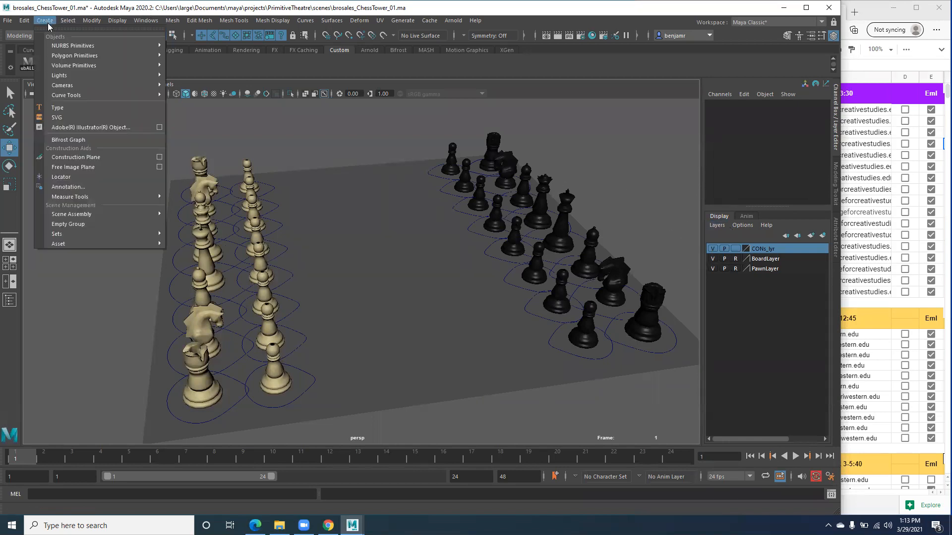
{"action": "mouse_move", "coordinate": [74, 87]}
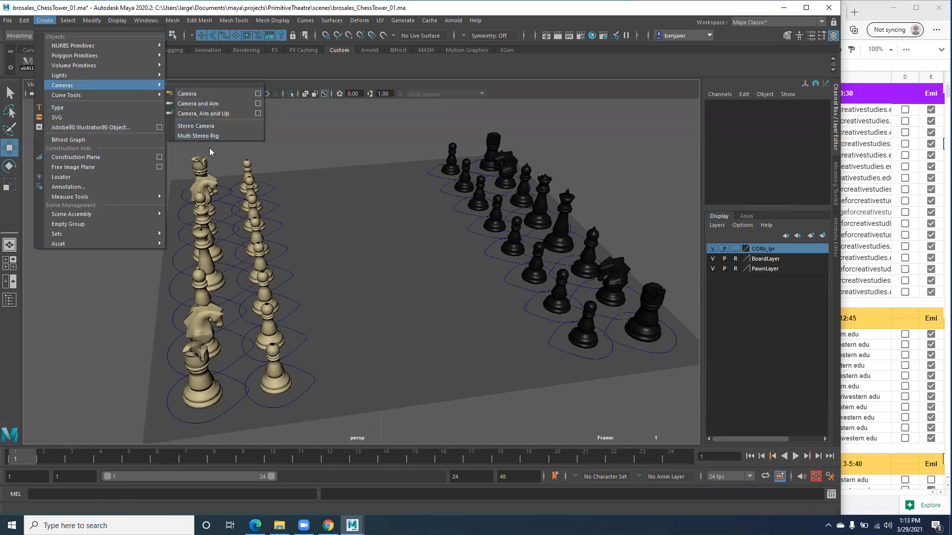
{"action": "left_click", "coordinate": [190, 99]}
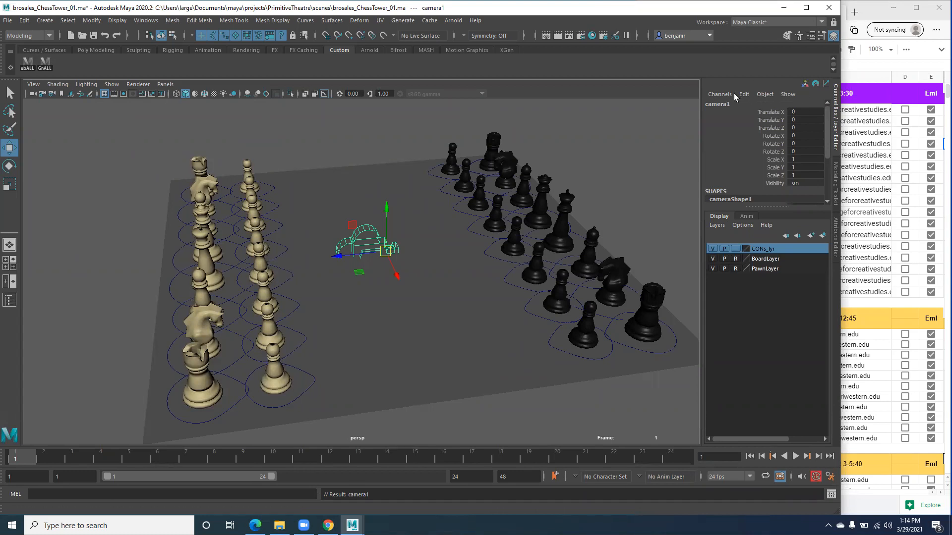
- Arrange the workspace as Three Panes Split Top and show the Graph Editor in the lower pane
{"action": "left_click", "coordinate": [166, 84]}
{"action": "mouse_move", "coordinate": [184, 157]}
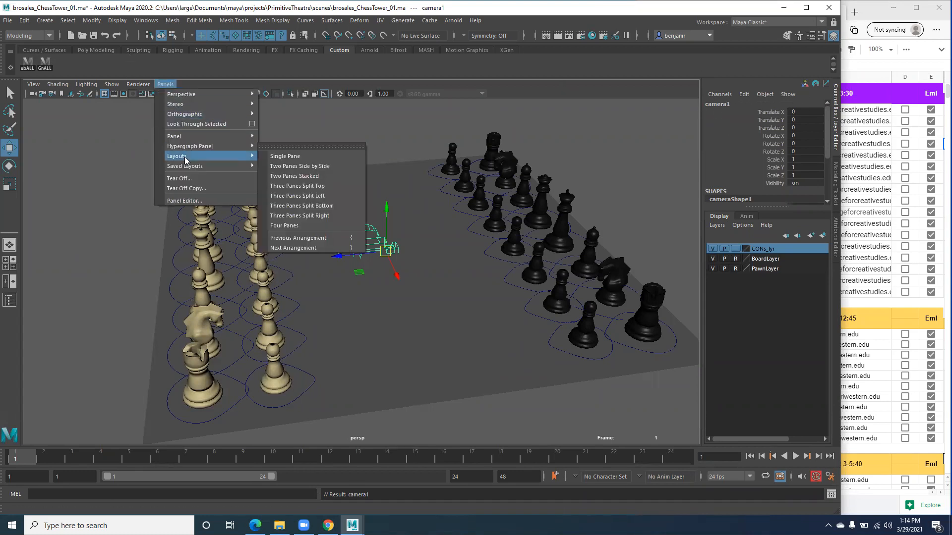
{"action": "left_click", "coordinate": [307, 186]}
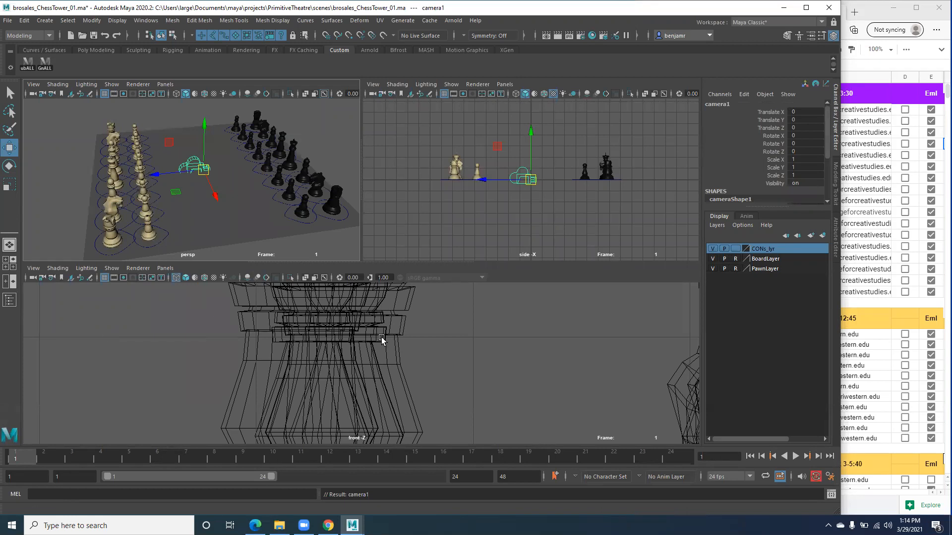
{"action": "left_click", "coordinate": [164, 269]}
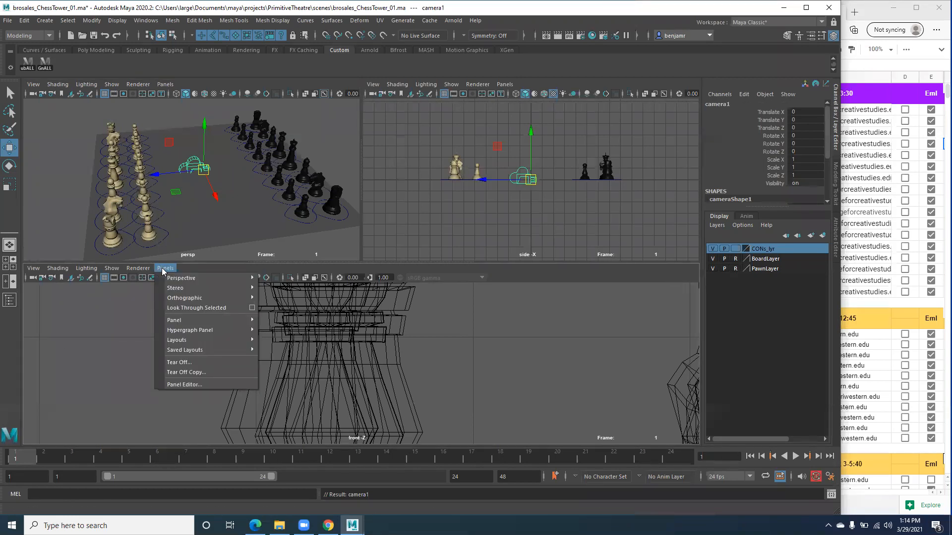
{"action": "mouse_move", "coordinate": [168, 324]}
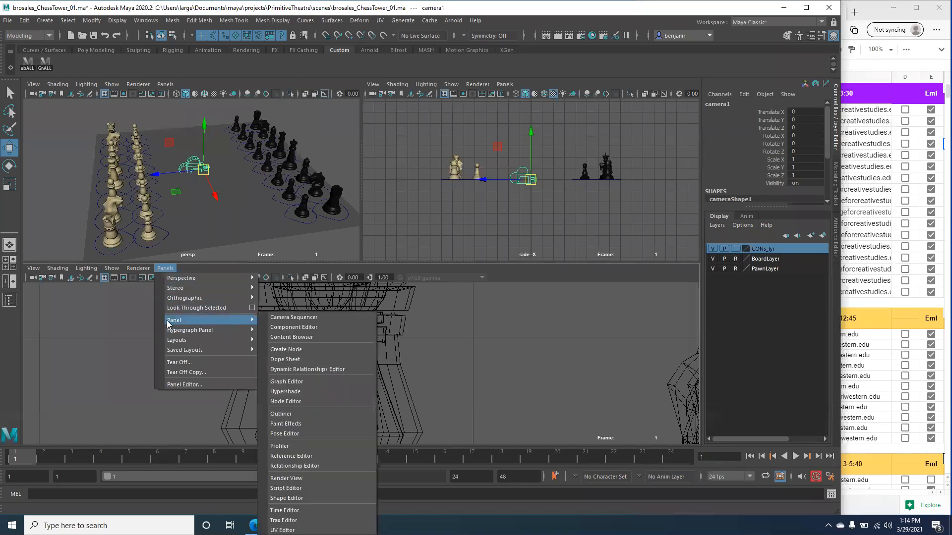
{"action": "left_click", "coordinate": [276, 383]}
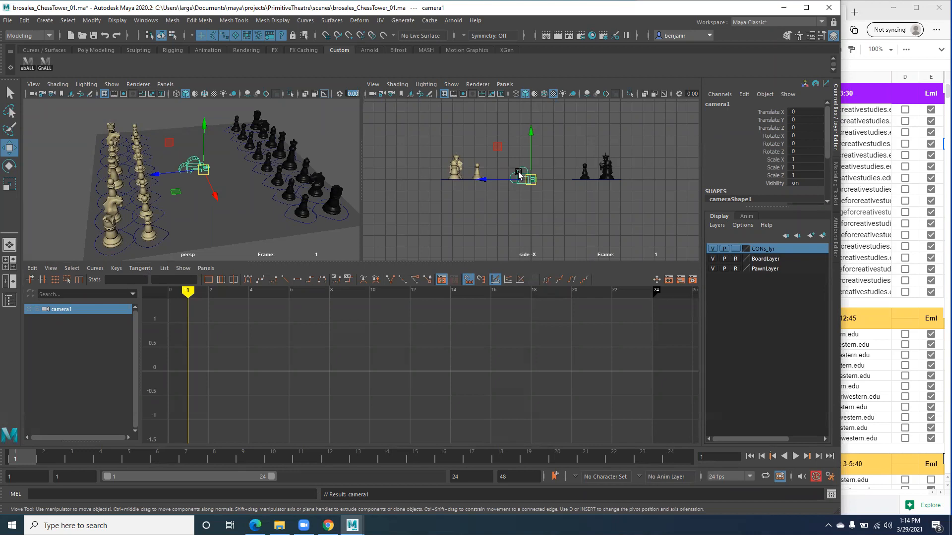
- Look through the new camera in the side-view pane and raise the camera to about 0.261 in Translate Y
{"action": "left_click", "coordinate": [504, 85]}
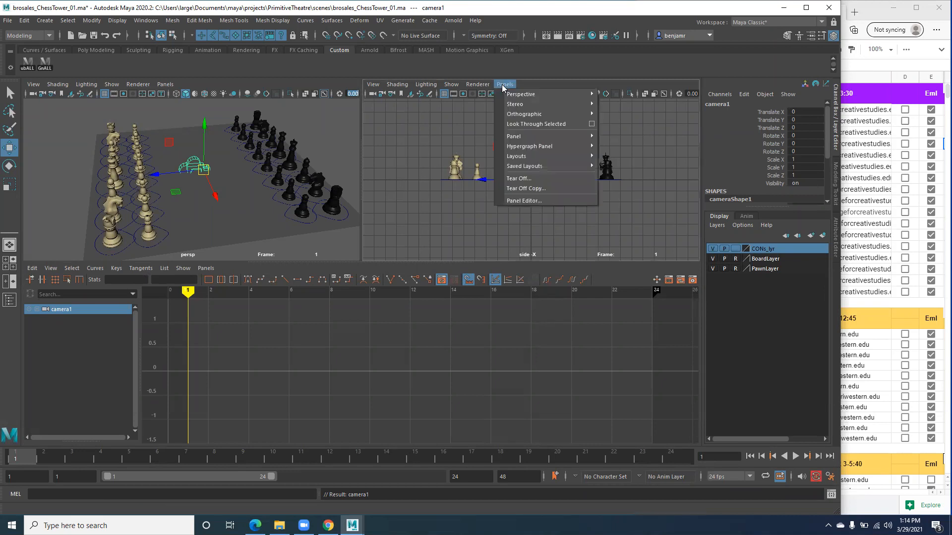
{"action": "left_click", "coordinate": [526, 128]}
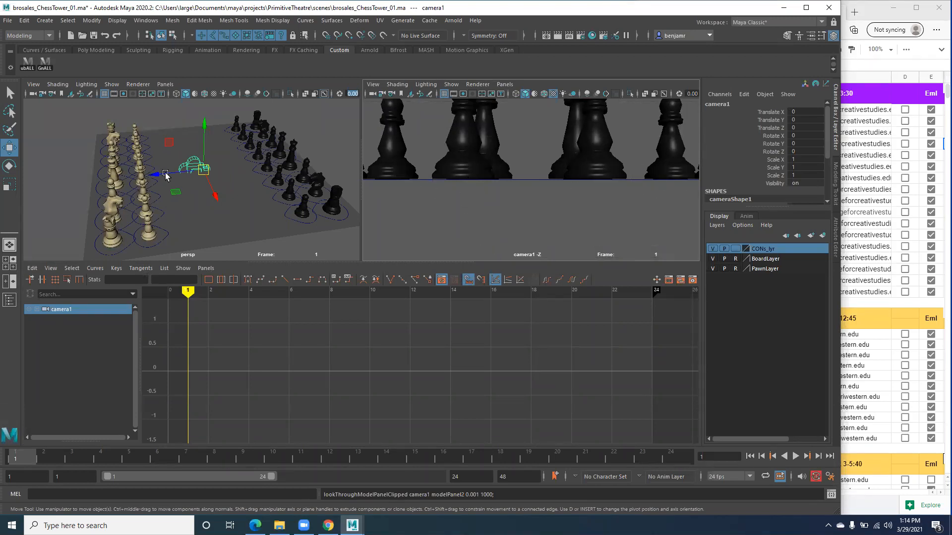
{"action": "mouse_move", "coordinate": [203, 128]}
{"action": "left_mouse_down"}
{"action": "mouse_move", "coordinate": [198, 110]}
{"action": "mouse_move", "coordinate": [200, 125]}
{"action": "left_mouse_up"}
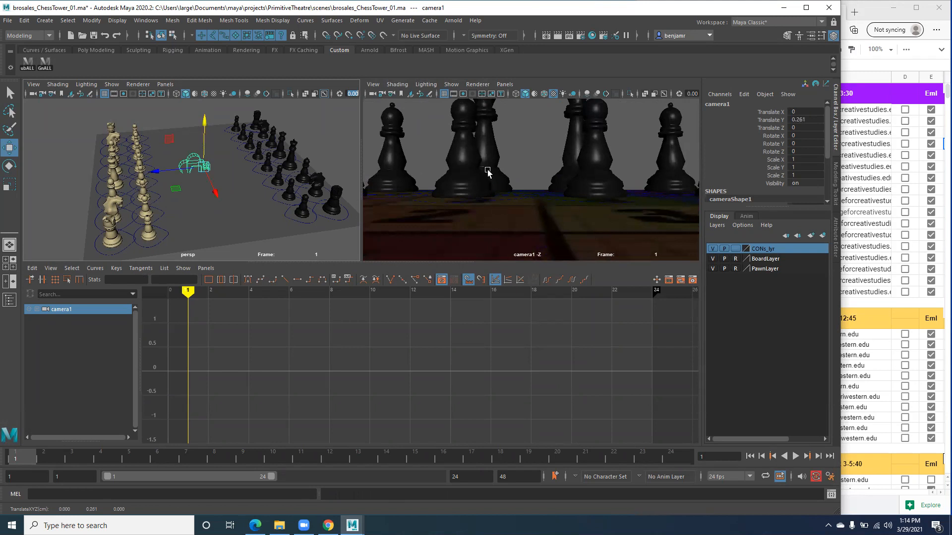
- Enlarge the two upper panes and frame the chessboard from a raised angle in camera1, at about 18.37, 6.567, 4.047 with rotation -16.2, 76, 0
{"action": "left_click_drag", "start_coordinate": [365, 262], "coordinate": [365, 320]}
{"action": "right_click_drag", "start_coordinate": [589, 204], "coordinate": [560, 204], "text": "alt"}
{"action": "left_click_drag", "start_coordinate": [560, 204], "coordinate": [492, 208], "text": "alt"}
{"action": "right_click_drag", "start_coordinate": [492, 209], "coordinate": [432, 209], "text": "alt"}
{"action": "left_click_drag", "start_coordinate": [431, 209], "coordinate": [501, 172], "text": "alt"}
{"action": "right_click_drag", "start_coordinate": [502, 172], "coordinate": [478, 177], "text": "alt"}
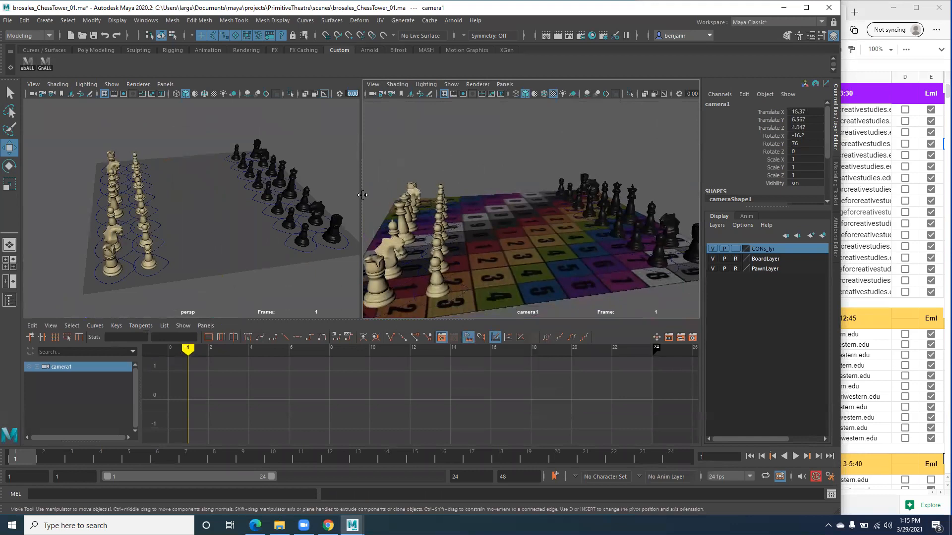
- Widen the camera1 pane and reframe the chessboard at about 23.424, 10.782, -4.182 with rotation -21, 95.6, 0
{"action": "left_click_drag", "start_coordinate": [361, 200], "coordinate": [268, 200]}
{"action": "right_click_drag", "start_coordinate": [524, 205], "coordinate": [468, 215], "text": "alt"}
{"action": "left_click_drag", "start_coordinate": [441, 226], "coordinate": [474, 202], "text": "alt"}
{"action": "middle_click_drag", "start_coordinate": [460, 203], "coordinate": [431, 201], "text": "alt"}
{"action": "mouse_move", "coordinate": [430, 202]}
{"action": "left_mouse_down", "text": "alt"}
{"action": "mouse_move", "coordinate": [450, 208]}
{"action": "mouse_move", "coordinate": [428, 213]}
{"action": "left_mouse_up", "text": "alt"}
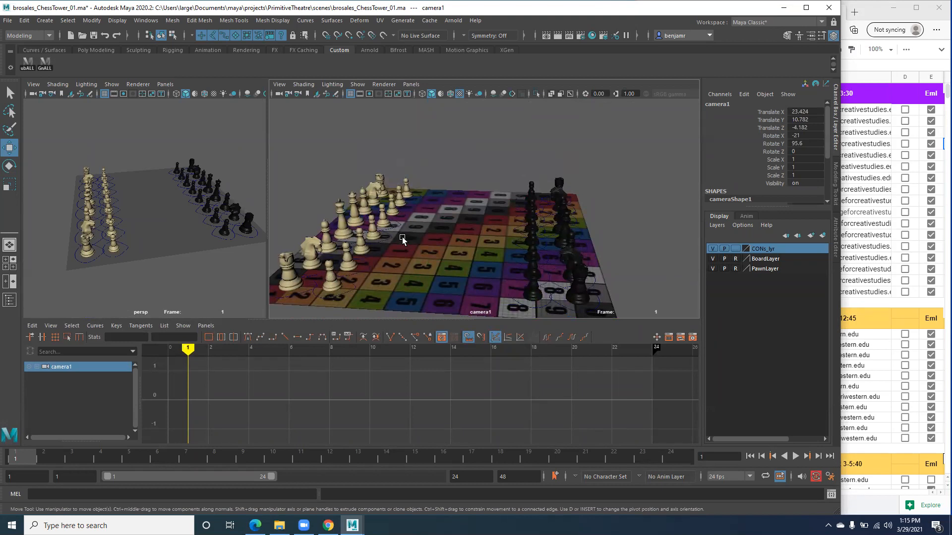
{"action": "middle_click_drag", "start_coordinate": [402, 237], "coordinate": [512, 209], "text": "alt"}
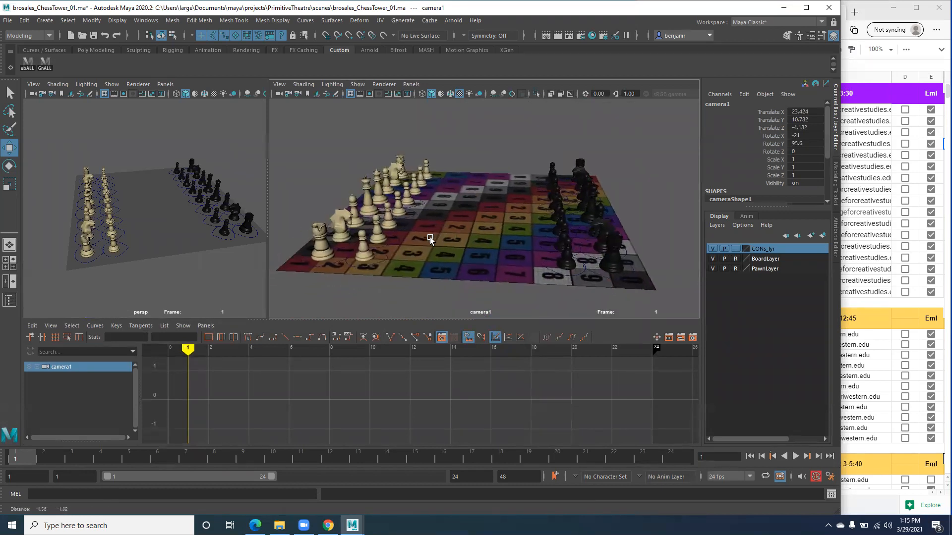
- Try an overhead view, and settle camera1 on the chessboard at about 21.499, 7.5, 1.425 with rotation -18, 84.8, 0
{"action": "left_click_drag", "start_coordinate": [402, 206], "coordinate": [401, 251], "text": "alt"}
{"action": "right_click_drag", "start_coordinate": [384, 193], "coordinate": [349, 197], "text": "alt"}
{"action": "left_click_drag", "start_coordinate": [349, 196], "coordinate": [356, 210], "text": "alt"}
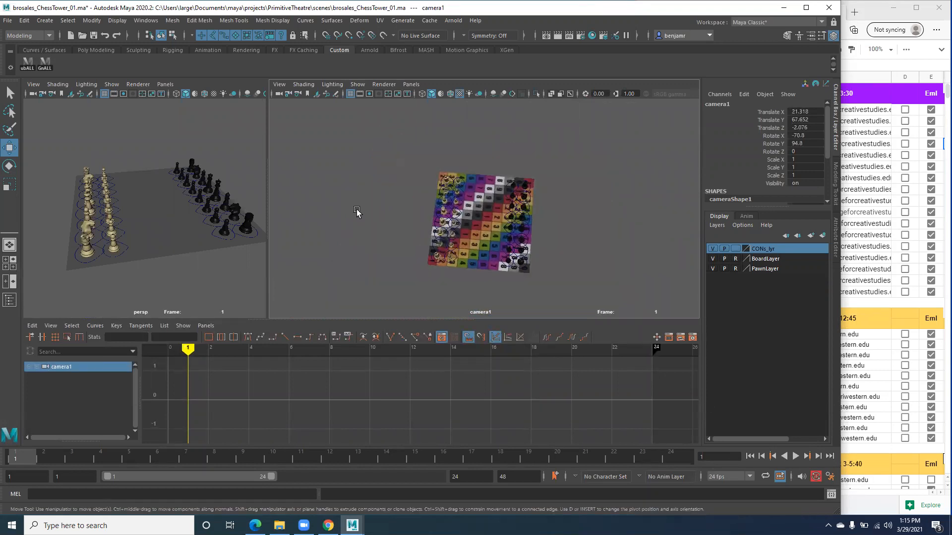
{"action": "right_click_drag", "start_coordinate": [366, 215], "coordinate": [379, 230], "text": "alt"}
{"action": "left_click_drag", "start_coordinate": [378, 232], "coordinate": [389, 185], "text": "alt"}
{"action": "right_click_drag", "start_coordinate": [399, 196], "coordinate": [539, 242], "text": "alt"}
{"action": "left_click_drag", "start_coordinate": [508, 248], "coordinate": [487, 195], "text": "alt"}
{"action": "mouse_move", "coordinate": [492, 191]}
{"action": "left_mouse_down", "text": "alt"}
{"action": "mouse_move", "coordinate": [484, 217]}
{"action": "mouse_move", "coordinate": [478, 204]}
{"action": "left_mouse_up", "text": "alt"}
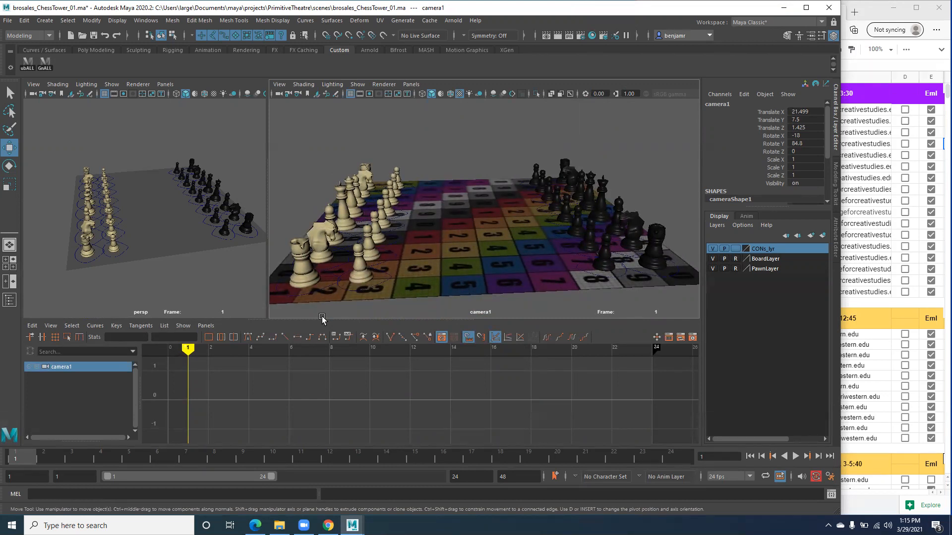
- Lock all of camera1's translate, rotate, scale and visibility channels and test whether the camera view still moves
{"action": "left_click_drag", "start_coordinate": [760, 114], "coordinate": [762, 182]}
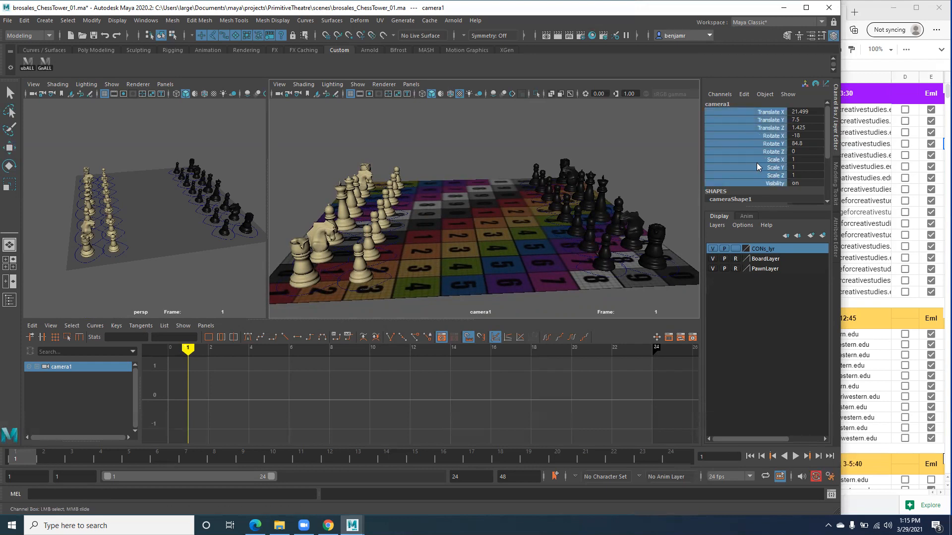
{"action": "right_click", "coordinate": [757, 162]}
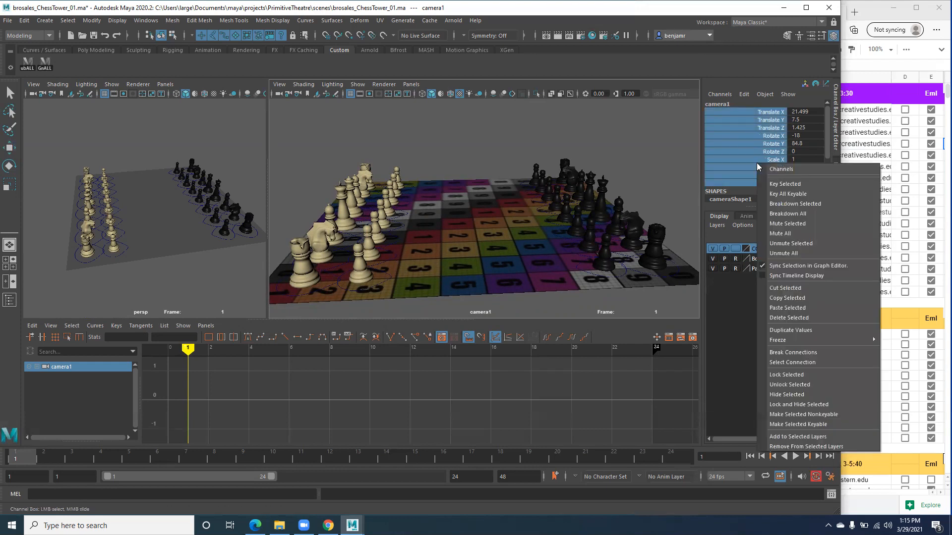
{"action": "left_click", "coordinate": [781, 375]}
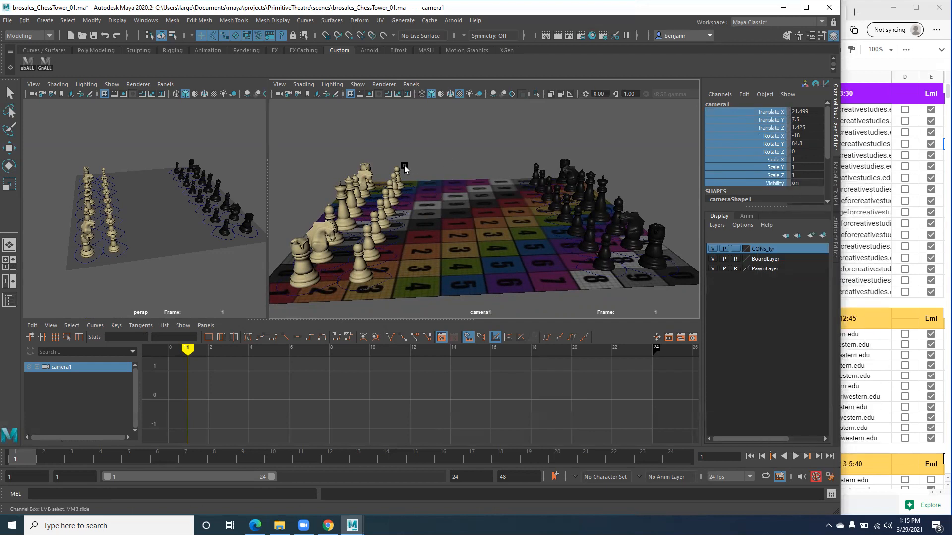
{"action": "middle_click_drag", "start_coordinate": [498, 254], "coordinate": [486, 162], "text": "alt"}
{"action": "mouse_move", "coordinate": [165, 257]}
{"action": "left_mouse_down", "text": "alt"}
{"action": "mouse_move", "coordinate": [155, 230]}
{"action": "mouse_move", "coordinate": [175, 250]}
{"action": "mouse_move", "coordinate": [157, 253]}
{"action": "left_mouse_up", "text": "alt"}
{"action": "left_click", "coordinate": [483, 201], "text": "alt"}
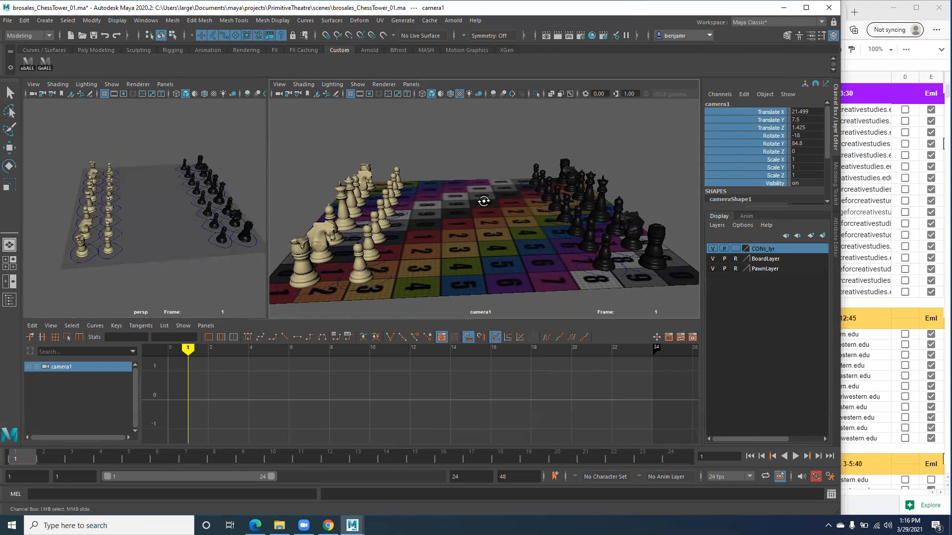
- Unlock camera1's channels and move its view to look down on the black pieces
{"action": "right_click", "coordinate": [759, 113]}
{"action": "left_click", "coordinate": [793, 334]}
{"action": "right_click_drag", "start_coordinate": [397, 224], "coordinate": [719, 284], "text": "alt"}
{"action": "left_click_drag", "start_coordinate": [347, 240], "coordinate": [463, 240], "text": "alt"}
{"action": "middle_click_drag", "start_coordinate": [472, 223], "coordinate": [620, 238], "text": "alt"}
{"action": "middle_click_drag", "start_coordinate": [235, 253], "coordinate": [488, 203], "text": "alt"}
{"action": "middle_click_drag", "start_coordinate": [72, 251], "coordinate": [5, 252], "text": "alt"}
{"action": "mouse_move", "coordinate": [129, 254]}
{"action": "middle_mouse_down", "text": "alt"}
{"action": "mouse_move", "coordinate": [10, 255]}
{"action": "mouse_move", "coordinate": [99, 255]}
{"action": "middle_mouse_up", "text": "alt"}
{"action": "middle_click_drag", "start_coordinate": [492, 192], "coordinate": [620, 193], "text": "alt"}
{"action": "left_click_drag", "start_coordinate": [580, 208], "coordinate": [530, 238], "text": "alt"}
{"action": "mouse_move", "coordinate": [530, 218]}
{"action": "middle_mouse_down", "text": "alt"}
{"action": "mouse_move", "coordinate": [506, 170]}
{"action": "mouse_move", "coordinate": [495, 174]}
{"action": "middle_mouse_up", "text": "alt"}
{"action": "right_click_drag", "start_coordinate": [475, 195], "coordinate": [387, 208], "text": "alt"}
{"action": "middle_click_drag", "start_coordinate": [476, 203], "coordinate": [514, 220], "text": "alt"}
{"action": "right_click_drag", "start_coordinate": [461, 214], "coordinate": [412, 213], "text": "alt"}
{"action": "middle_click_drag", "start_coordinate": [413, 212], "coordinate": [499, 211], "text": "alt"}
{"action": "right_click_drag", "start_coordinate": [498, 211], "coordinate": [414, 204], "text": "alt"}
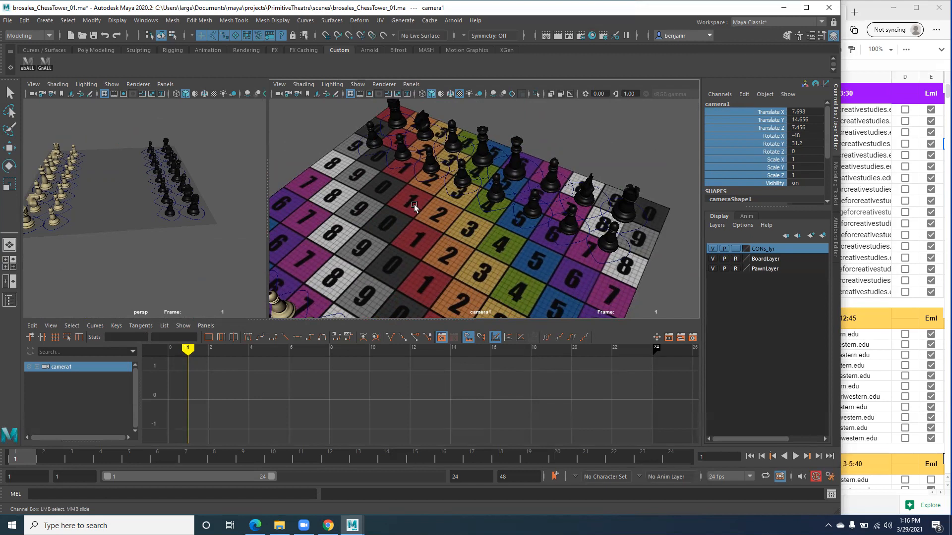
- Zoom camera1 in on the black pawns and step back through the view changes to the full-board framing
{"action": "scroll", "coordinate": [414, 204], "scroll_direction": "up", "scroll_amount": 2}
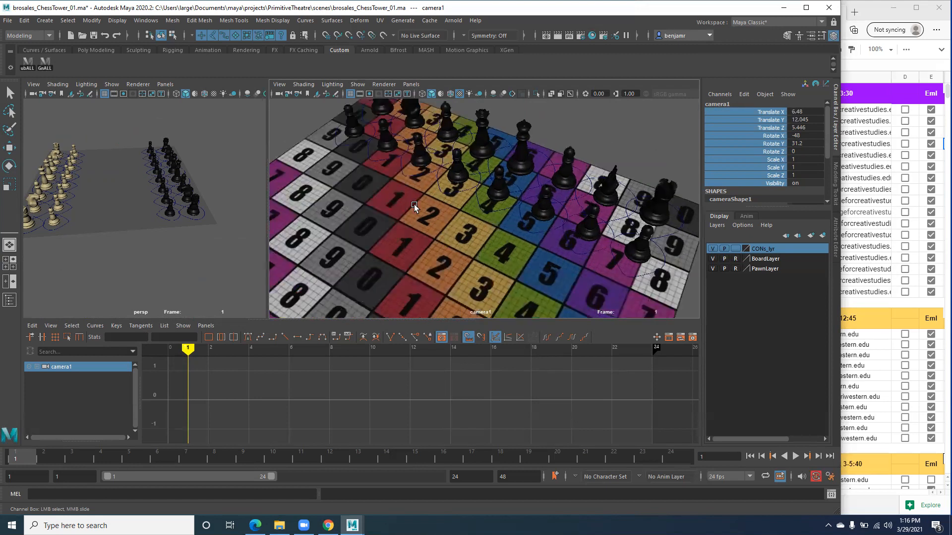
{"action": "scroll", "coordinate": [414, 204], "scroll_direction": "up", "scroll_amount": 3}
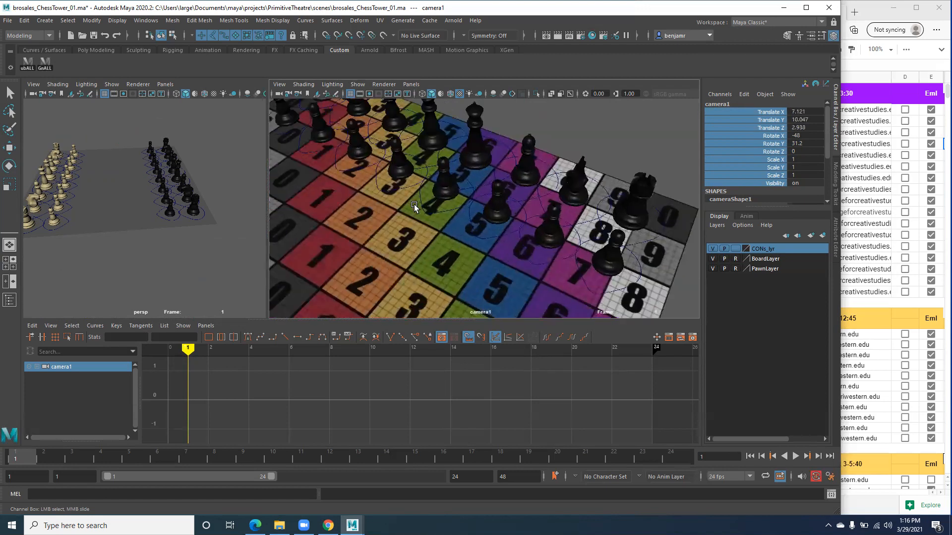
{"action": "scroll", "coordinate": [414, 204], "scroll_direction": "up", "scroll_amount": 4}
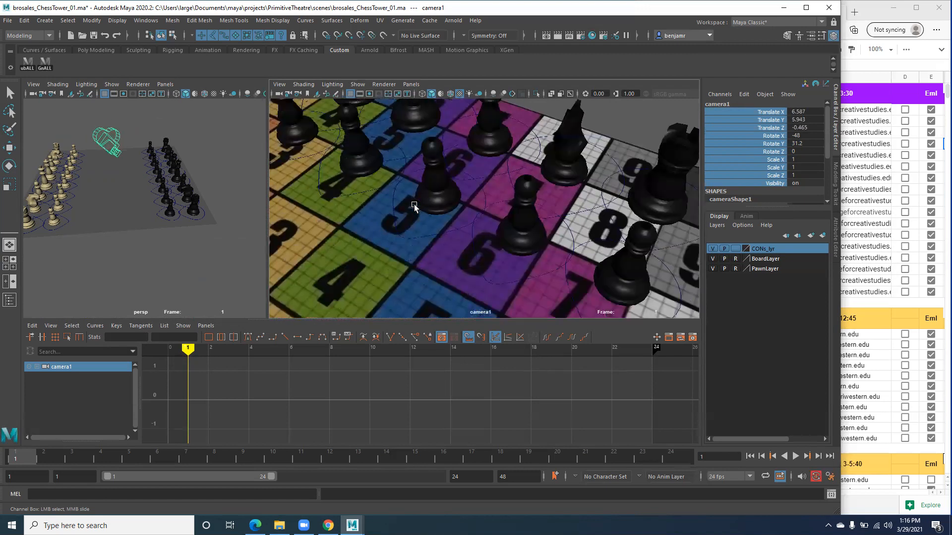
{"action": "key", "text": "bracketleft"}
{"action": "key", "text": "bracketleft"}
{"action": "key", "text": "bracketleft"}
{"action": "key", "text": "bracketleft"}
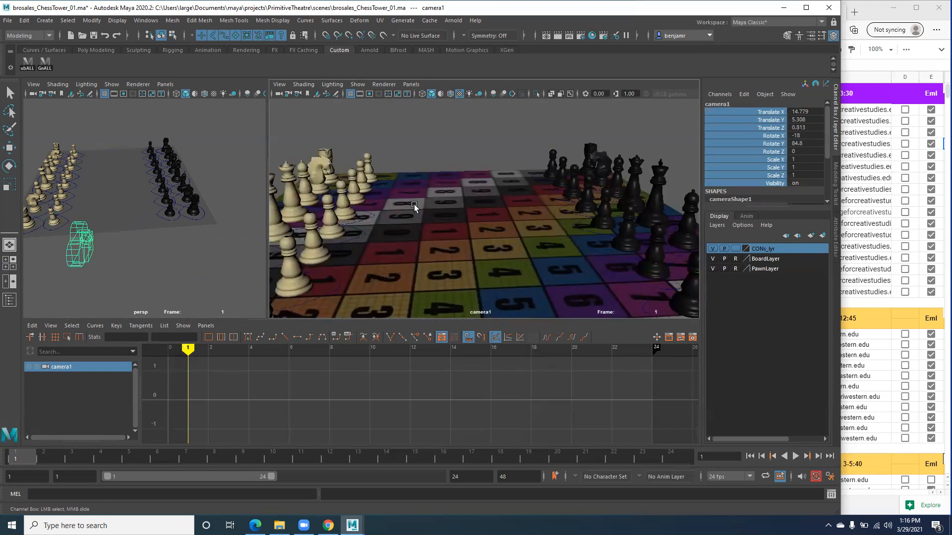
{"action": "scroll", "coordinate": [414, 204], "scroll_direction": "down", "scroll_amount": 3}
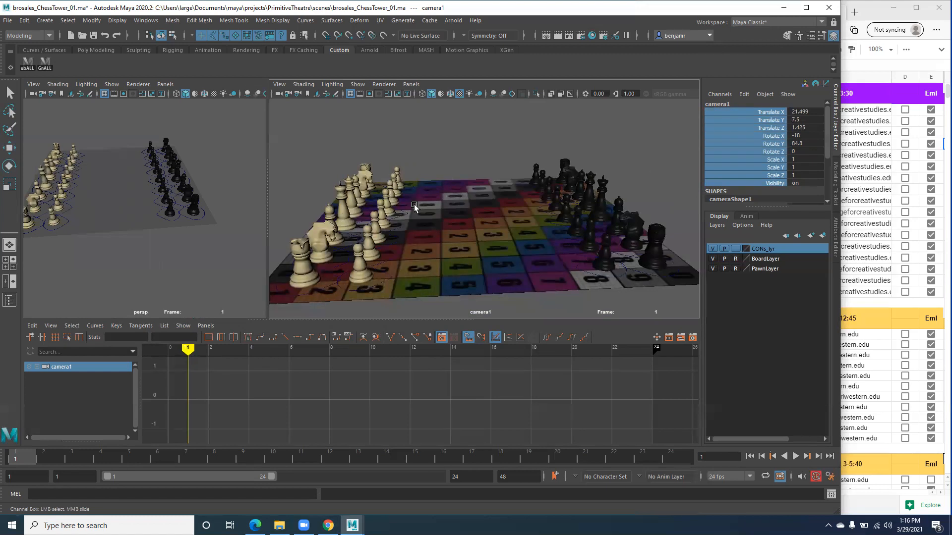
- Lock camera1's selected channels again, and play the timeline briefly before returning to frame 1
{"action": "right_click", "coordinate": [759, 127]}
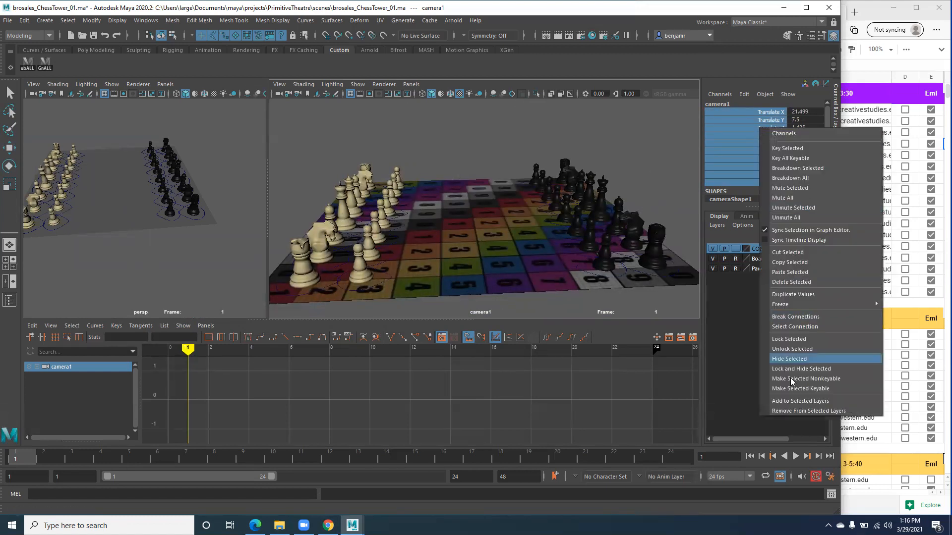
{"action": "left_click", "coordinate": [782, 341]}
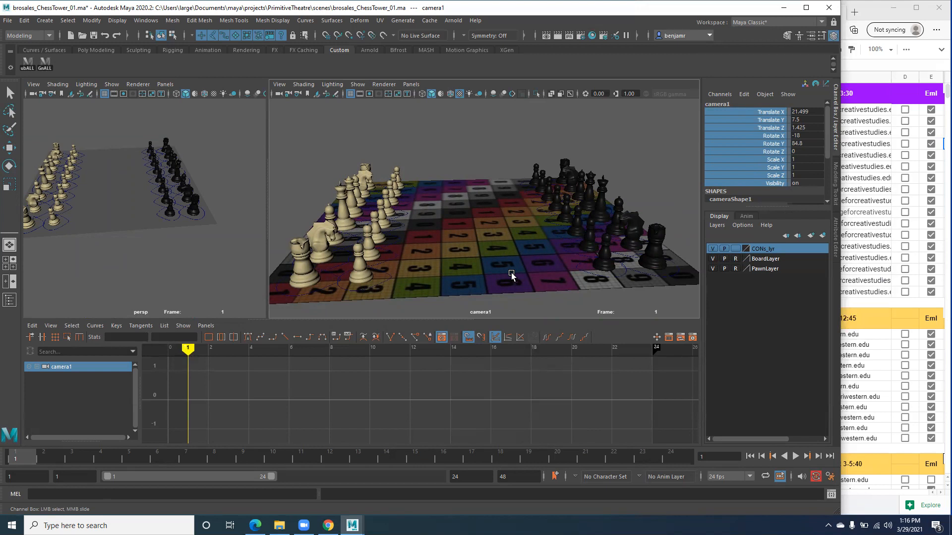
{"action": "key", "text": "alt+v"}
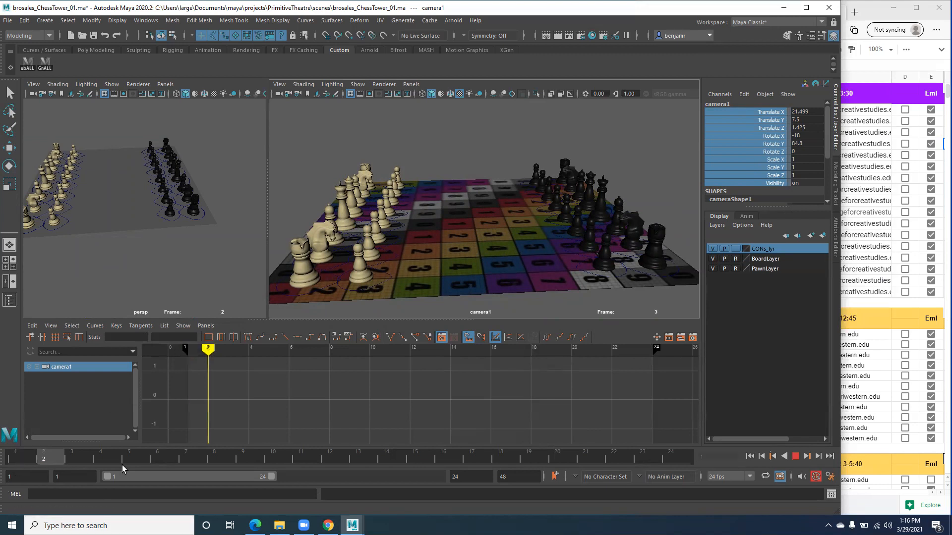
{"action": "left_click", "coordinate": [7, 455]}
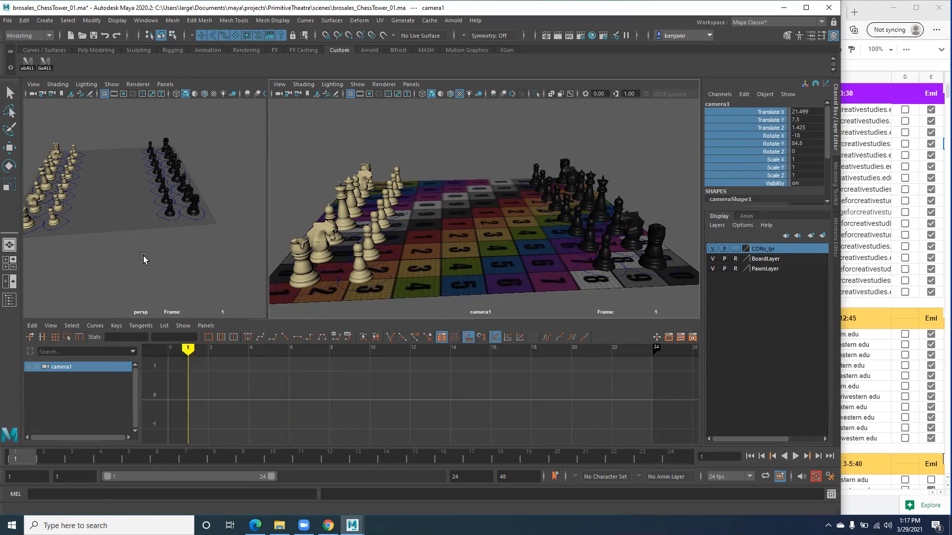
- Select the E2 pawn's control circle and examine it from several angles in the perspective view
{"action": "left_click_drag", "start_coordinate": [96, 234], "coordinate": [192, 238], "text": "alt"}
{"action": "middle_click_drag", "start_coordinate": [191, 238], "coordinate": [124, 257], "text": "alt"}
{"action": "right_click_drag", "start_coordinate": [126, 254], "coordinate": [182, 239], "text": "alt"}
{"action": "middle_click_drag", "start_coordinate": [182, 239], "coordinate": [156, 241], "text": "alt"}
{"action": "left_click_drag", "start_coordinate": [157, 241], "coordinate": [143, 211], "text": "alt"}
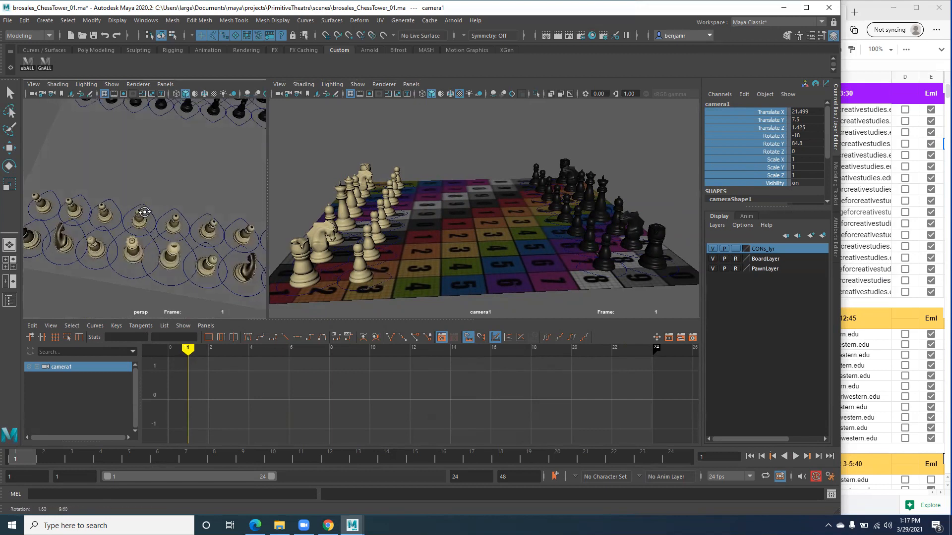
{"action": "left_click", "coordinate": [168, 211]}
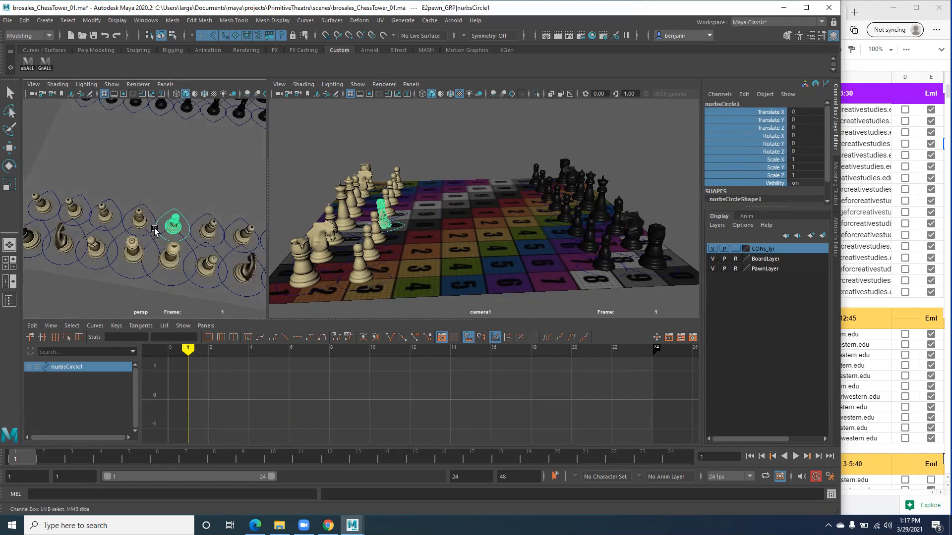
{"action": "left_click_drag", "start_coordinate": [168, 247], "coordinate": [154, 235], "text": "alt"}
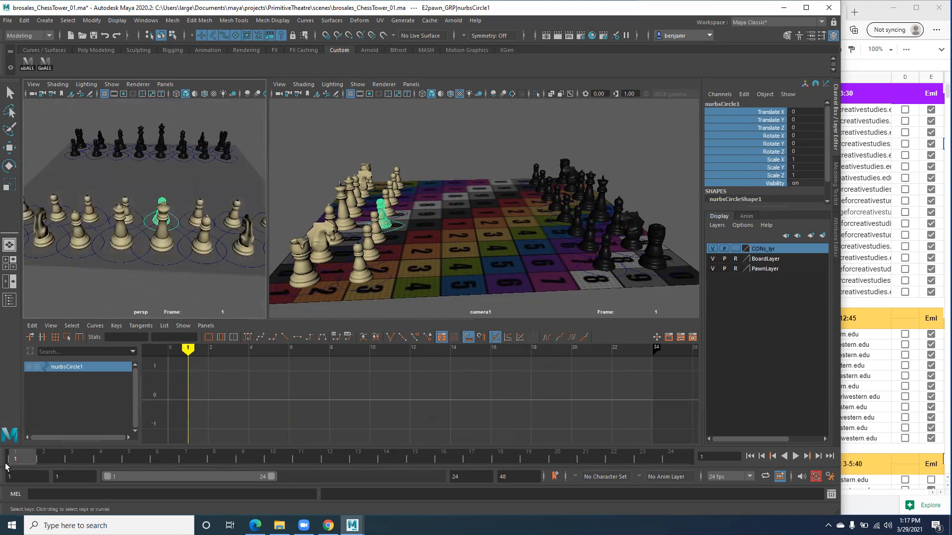
{"action": "left_click_drag", "start_coordinate": [185, 198], "coordinate": [233, 206], "text": "alt"}
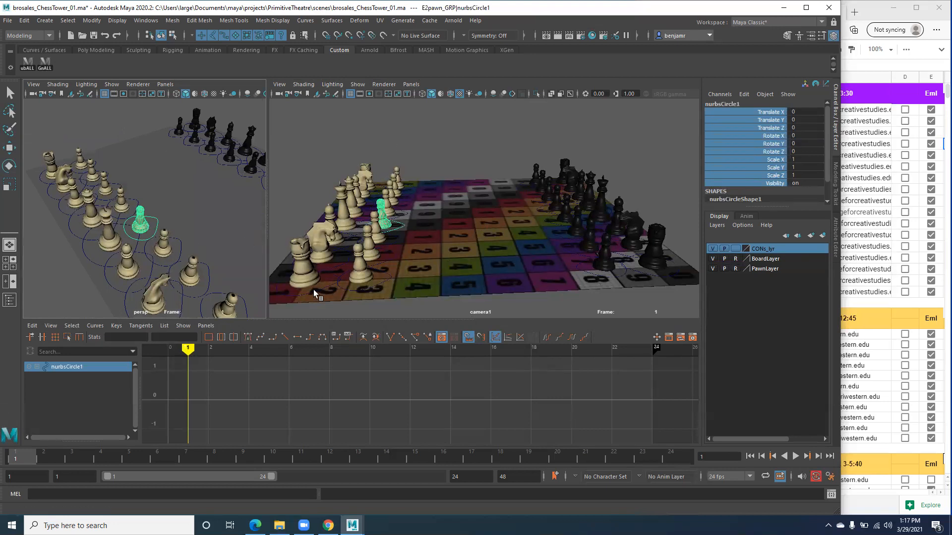
{"action": "left_click_drag", "start_coordinate": [118, 265], "coordinate": [116, 148], "text": "alt"}
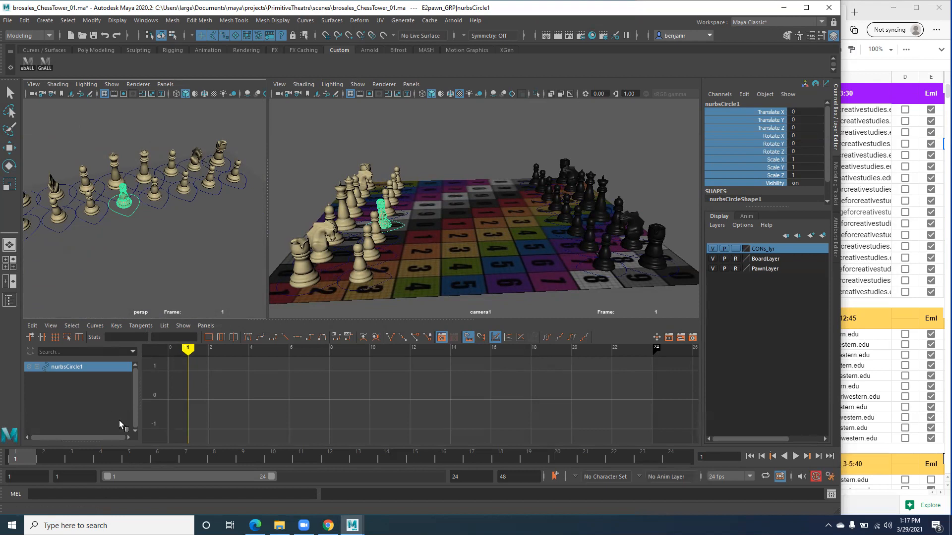
{"action": "right_click_drag", "start_coordinate": [151, 210], "coordinate": [55, 195], "text": "alt"}
{"action": "left_click_drag", "start_coordinate": [55, 195], "coordinate": [144, 263], "text": "alt"}
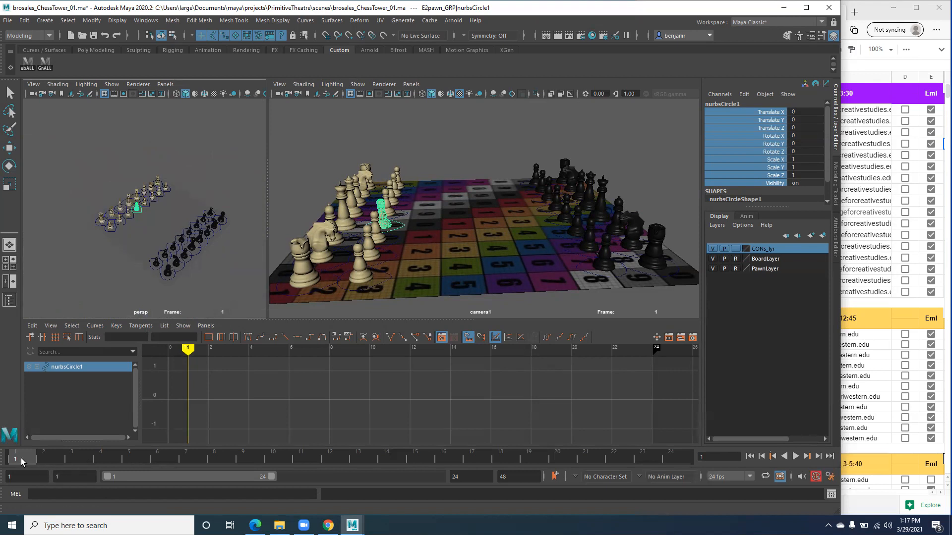
- Set the animation and playback range to start at frame 100 and end at frame 200
{"action": "left_click", "coordinate": [29, 477]}
{"action": "type", "text": "00"}
{"action": "key", "text": "Return"}
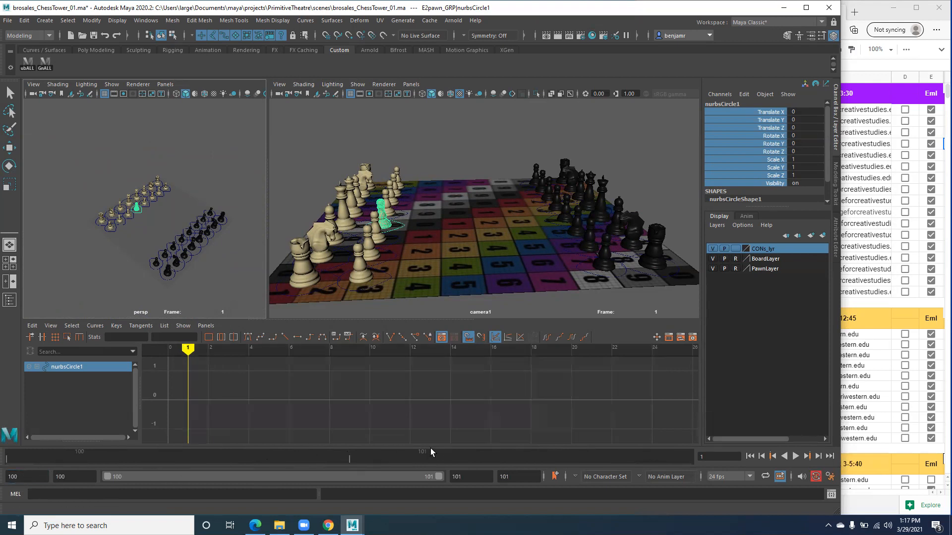
{"action": "left_click", "coordinate": [514, 476]}
{"action": "type", "text": "200"}
{"action": "key", "text": "Return"}
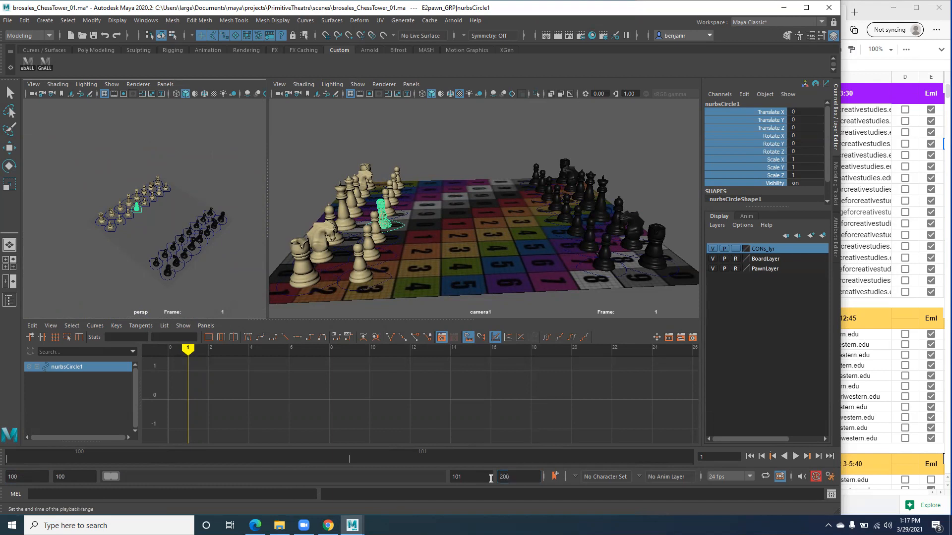
{"action": "left_click", "coordinate": [475, 477]}
{"action": "type", "text": "200"}
{"action": "key", "text": "Return"}
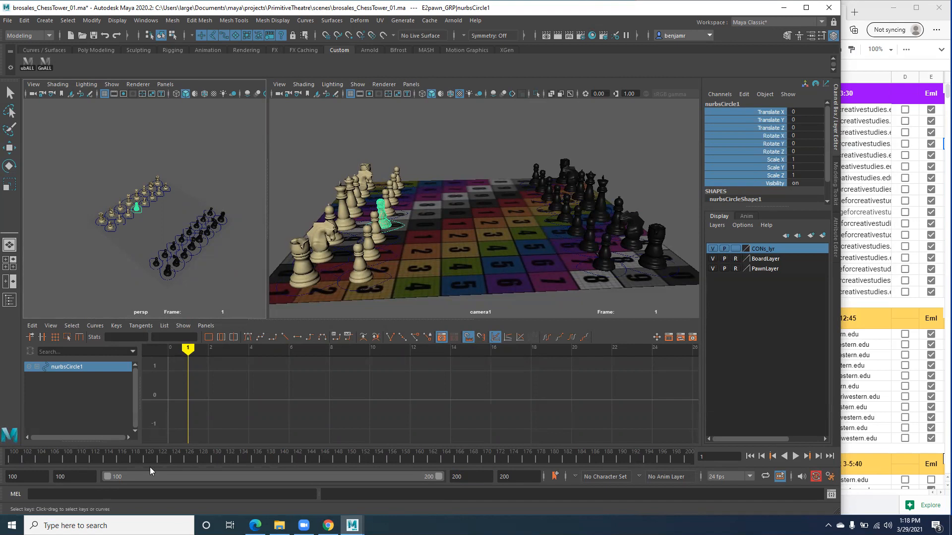
- Play the timeline from frame 100 and return the current time to frame 100
{"action": "left_click", "coordinate": [10, 463]}
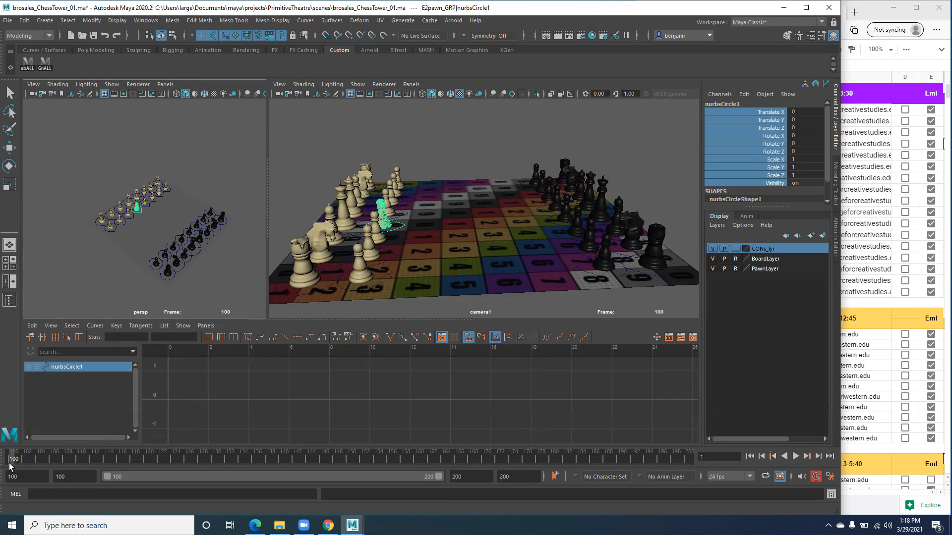
{"action": "key", "text": "alt+v"}
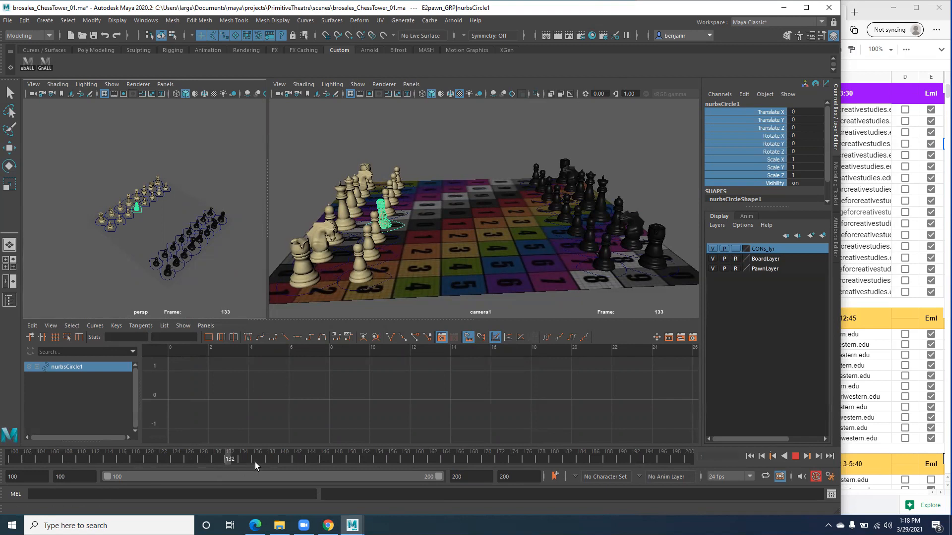
{"action": "left_click_drag", "start_coordinate": [413, 462], "coordinate": [7, 487]}
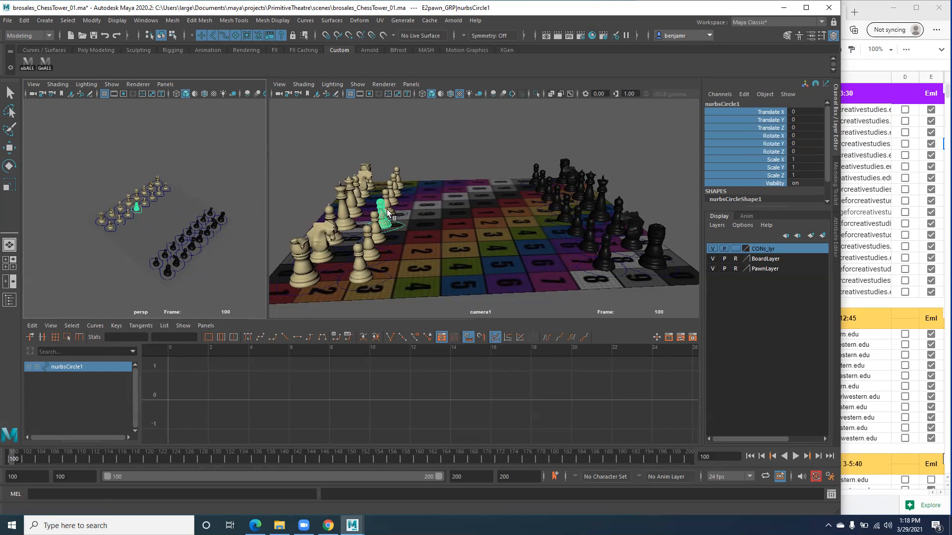
- Clear the selection and check the BoardLayer, PawnLayer and CONs_lyr display layers by toggling their visibility off and on
{"action": "right_click_drag", "start_coordinate": [142, 234], "coordinate": [123, 229], "text": "alt"}
{"action": "left_click_drag", "start_coordinate": [123, 229], "coordinate": [96, 231], "text": "alt"}
{"action": "right_click_drag", "start_coordinate": [101, 234], "coordinate": [120, 241], "text": "alt"}
{"action": "left_click_drag", "start_coordinate": [121, 241], "coordinate": [117, 239], "text": "alt"}
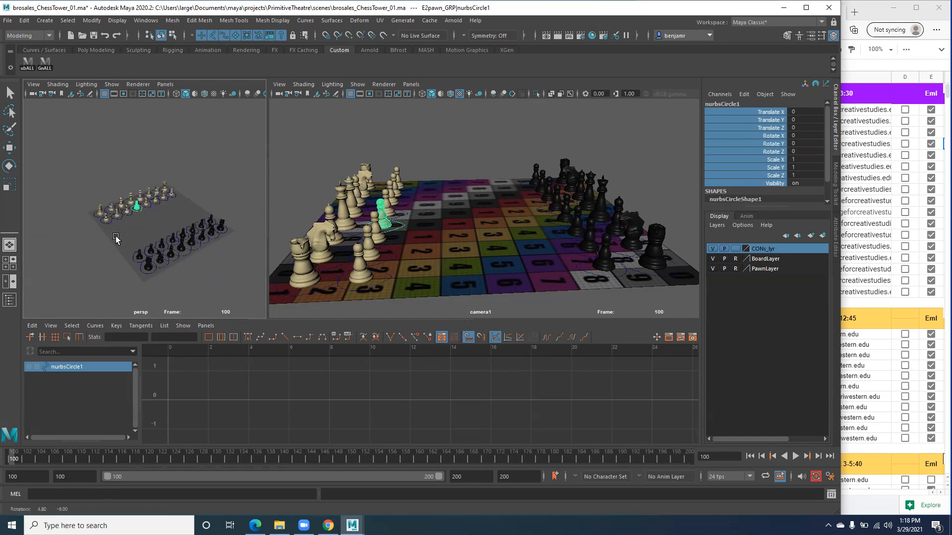
{"action": "left_click", "coordinate": [65, 137]}
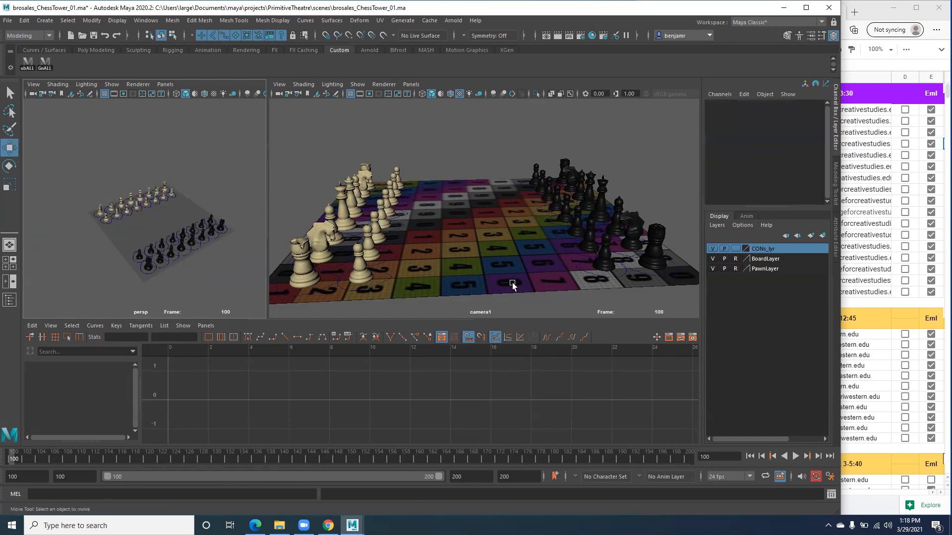
{"action": "left_click", "coordinate": [712, 258]}
{"action": "left_click", "coordinate": [711, 258]}
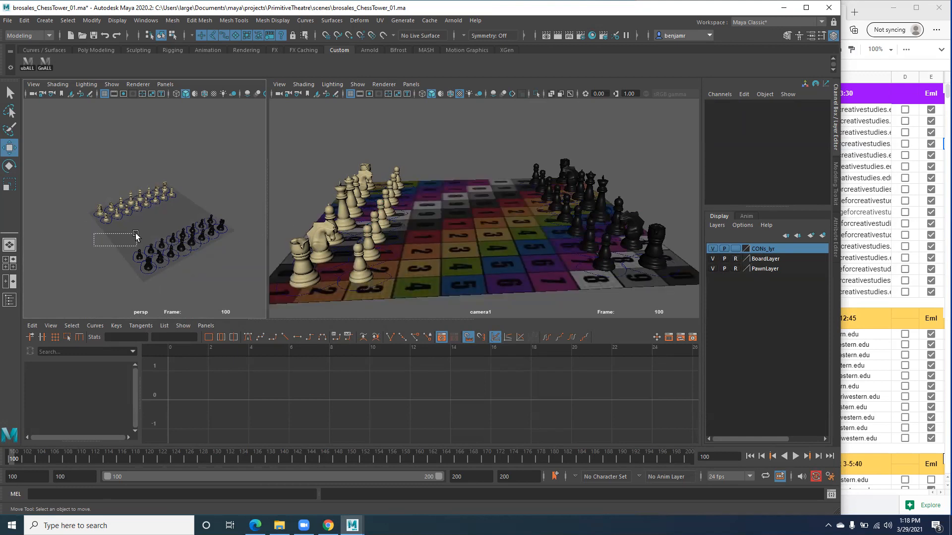
{"action": "left_click", "coordinate": [711, 267]}
{"action": "left_click", "coordinate": [712, 268]}
{"action": "left_click", "coordinate": [714, 248]}
{"action": "left_click", "coordinate": [713, 249]}
{"action": "left_click", "coordinate": [713, 249]}
{"action": "left_click", "coordinate": [712, 249]}
- Select the control circles of all chess pieces in the perspective view and inspect them up close
{"action": "left_click_drag", "start_coordinate": [61, 131], "coordinate": [238, 298]}
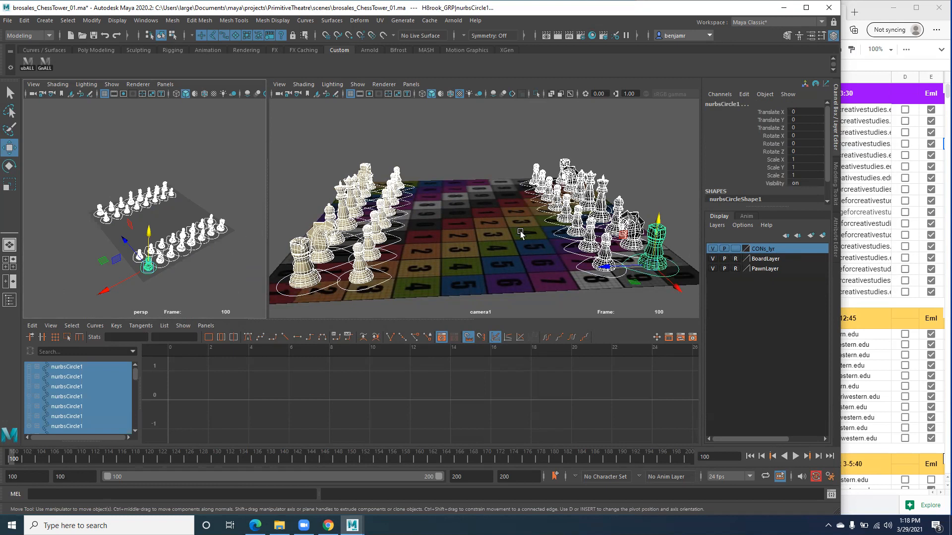
{"action": "right_click_drag", "start_coordinate": [136, 226], "coordinate": [205, 264], "text": "alt"}
{"action": "left_click_drag", "start_coordinate": [152, 262], "coordinate": [143, 203], "text": "alt"}
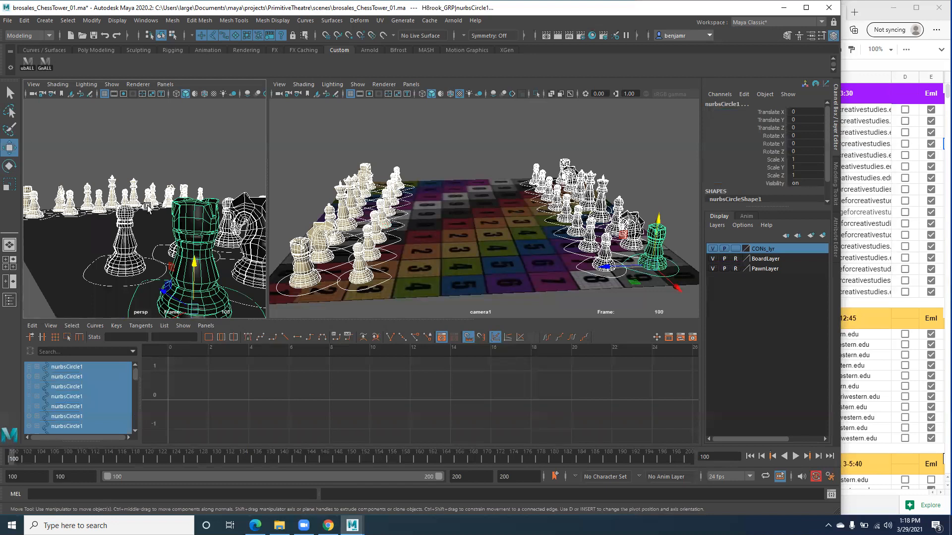
- Show the Hypergraph Hierarchy in place of the camera1 view
{"action": "middle_click_drag", "start_coordinate": [181, 223], "coordinate": [151, 214], "text": "alt"}
{"action": "right_click_drag", "start_coordinate": [189, 213], "coordinate": [172, 214], "text": "alt"}
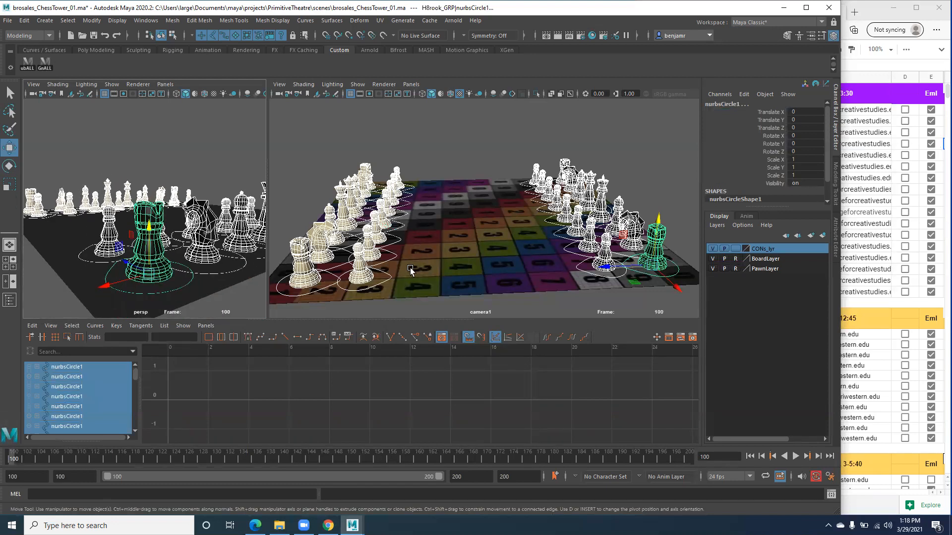
{"action": "left_click", "coordinate": [411, 84]}
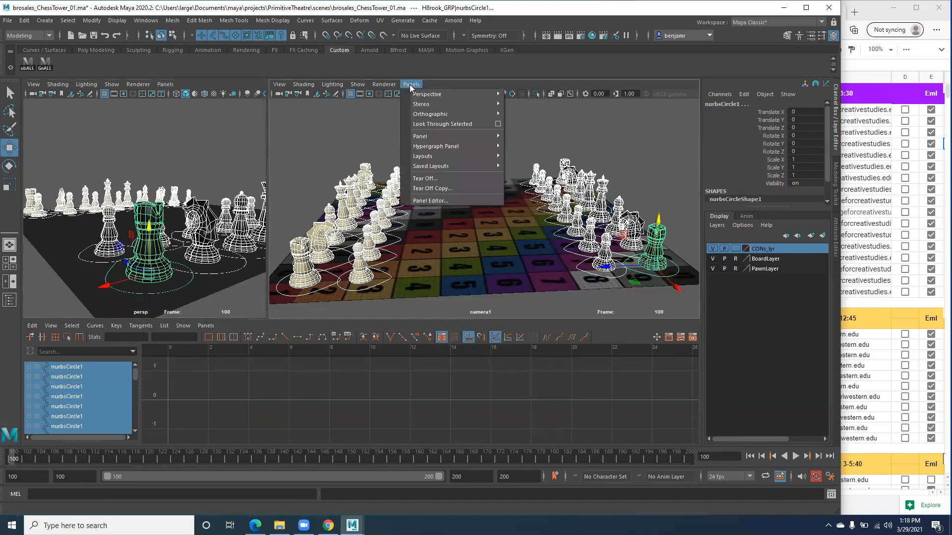
{"action": "mouse_move", "coordinate": [438, 146]}
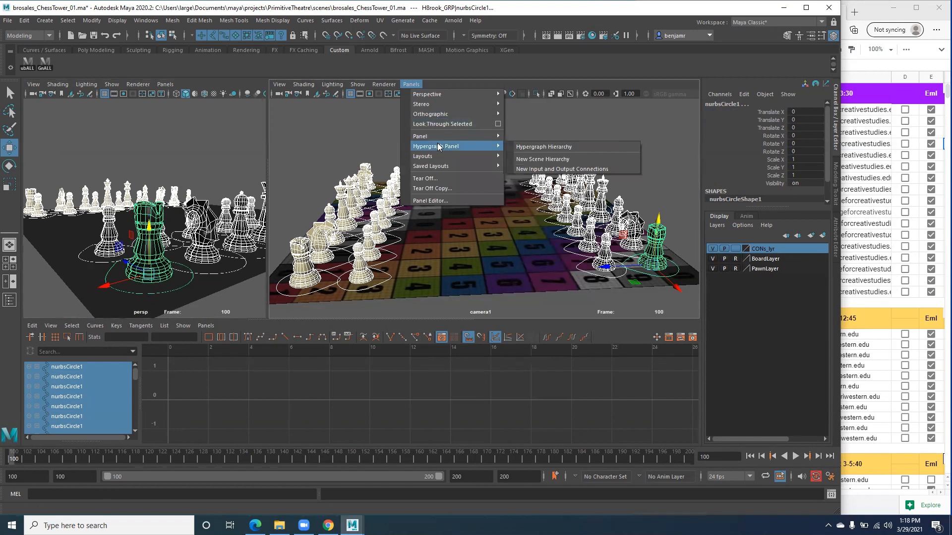
{"action": "left_click", "coordinate": [525, 147]}
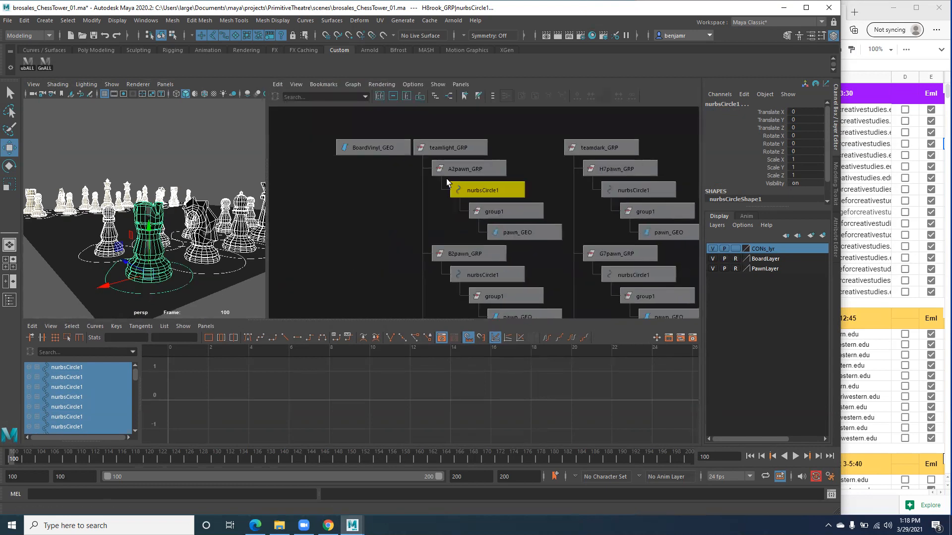
- Examine the node hierarchy of the A2 and H7 pawn groups, checking transform values on the groups and their nurbsCircle1 controls
{"action": "scroll", "coordinate": [453, 174], "scroll_direction": "up", "scroll_amount": 2}
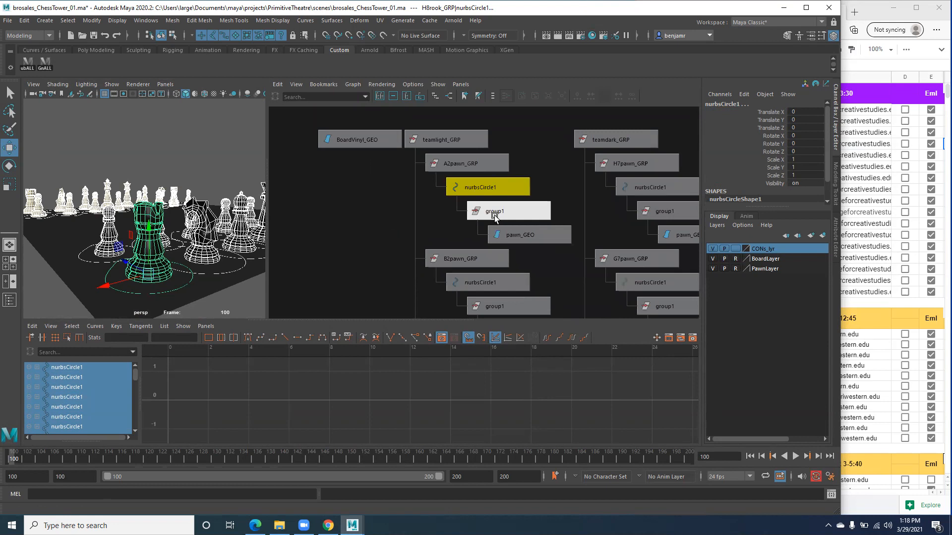
{"action": "left_click", "coordinate": [509, 241]}
{"action": "left_click", "coordinate": [456, 191]}
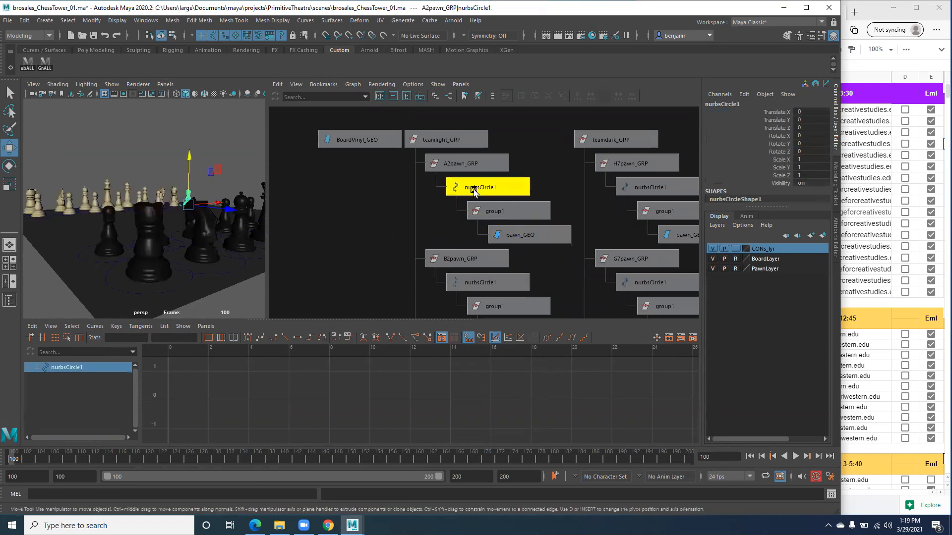
{"action": "left_click", "coordinate": [443, 164]}
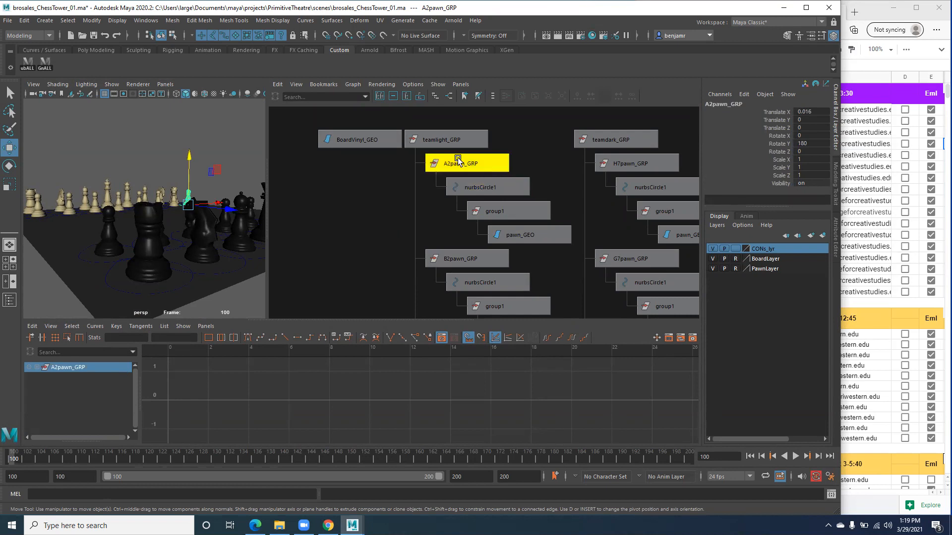
{"action": "left_click", "coordinate": [456, 187]}
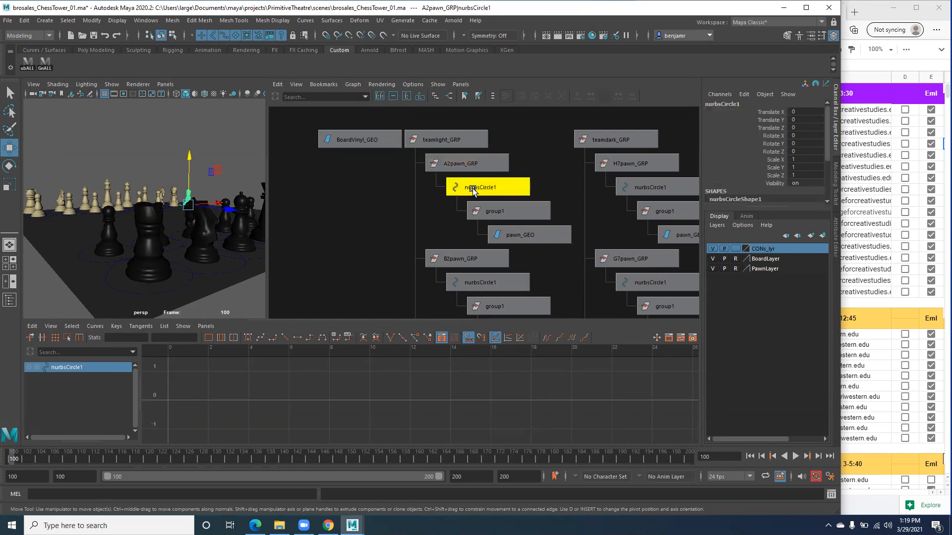
{"action": "left_click", "coordinate": [620, 187]}
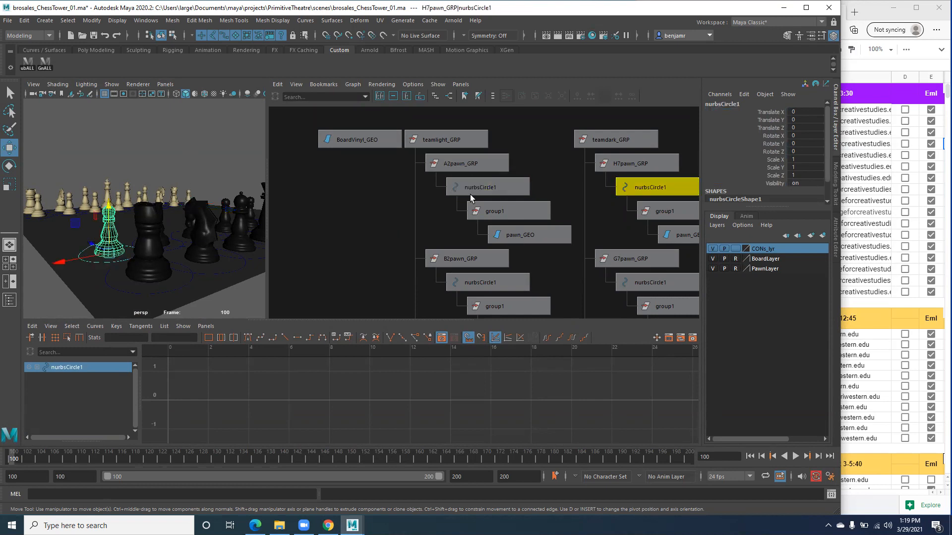
{"action": "scroll", "coordinate": [456, 193], "scroll_direction": "down", "scroll_amount": 2}
{"action": "middle_click_drag", "start_coordinate": [456, 191], "coordinate": [402, 184], "text": "alt"}
- Select the control circles of all chess pieces in the perspective view and set a key on them at frame 100
{"action": "left_click_drag", "start_coordinate": [83, 243], "coordinate": [151, 243], "text": "alt"}
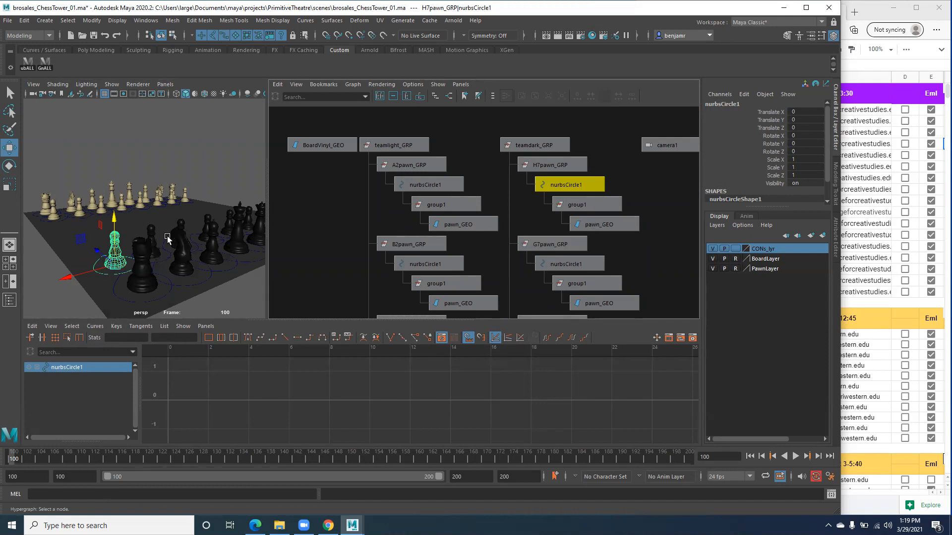
{"action": "scroll", "coordinate": [122, 225], "scroll_direction": "down", "scroll_amount": 6}
{"action": "mouse_move", "coordinate": [122, 225]}
{"action": "right_mouse_down", "text": "alt"}
{"action": "mouse_move", "coordinate": [143, 238]}
{"action": "mouse_move", "coordinate": [111, 225]}
{"action": "right_mouse_up", "text": "alt"}
{"action": "left_click_drag", "start_coordinate": [108, 223], "coordinate": [124, 236], "text": "alt"}
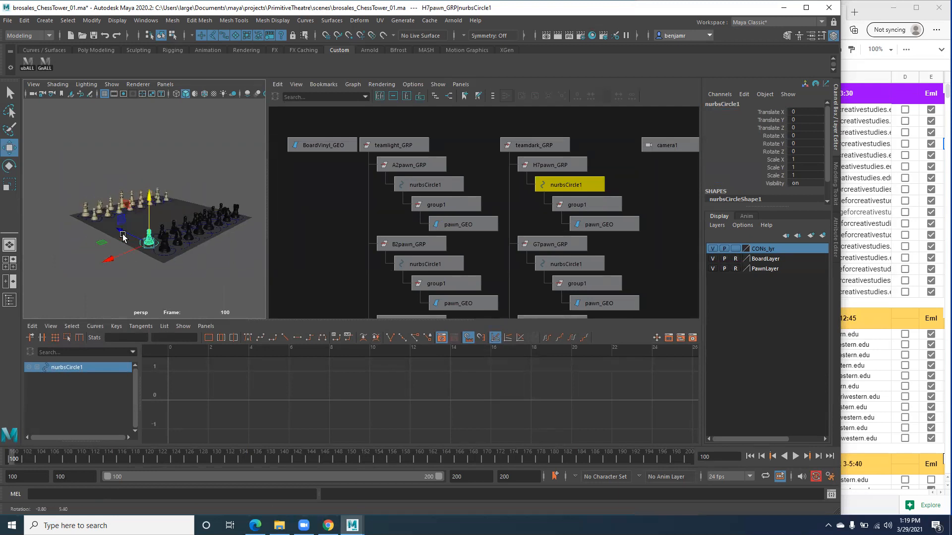
{"action": "left_click_drag", "start_coordinate": [47, 152], "coordinate": [252, 281]}
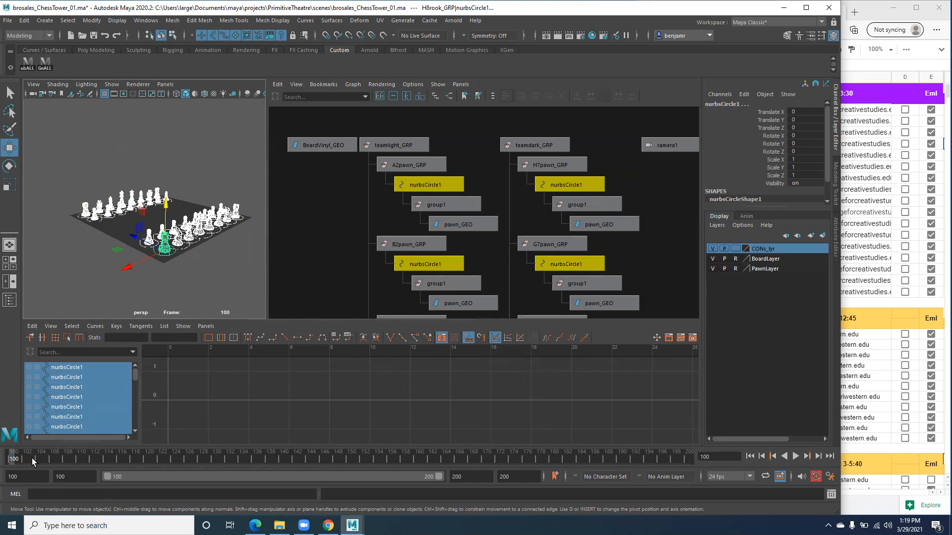
{"action": "key", "text": "s"}
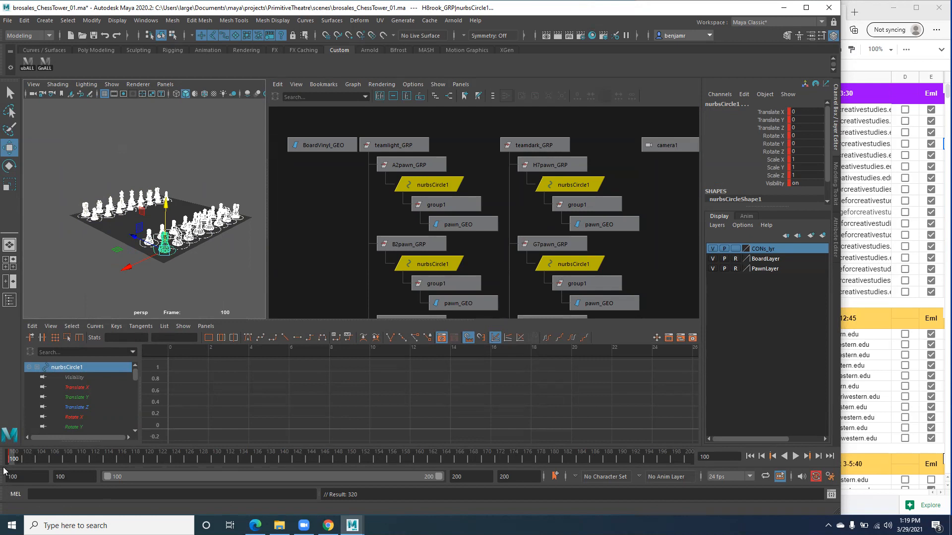
- Advance to frame 101 and set a second key on all selected chess piece controls
{"action": "key", "text": "."}
{"action": "key", "text": "alt+."}
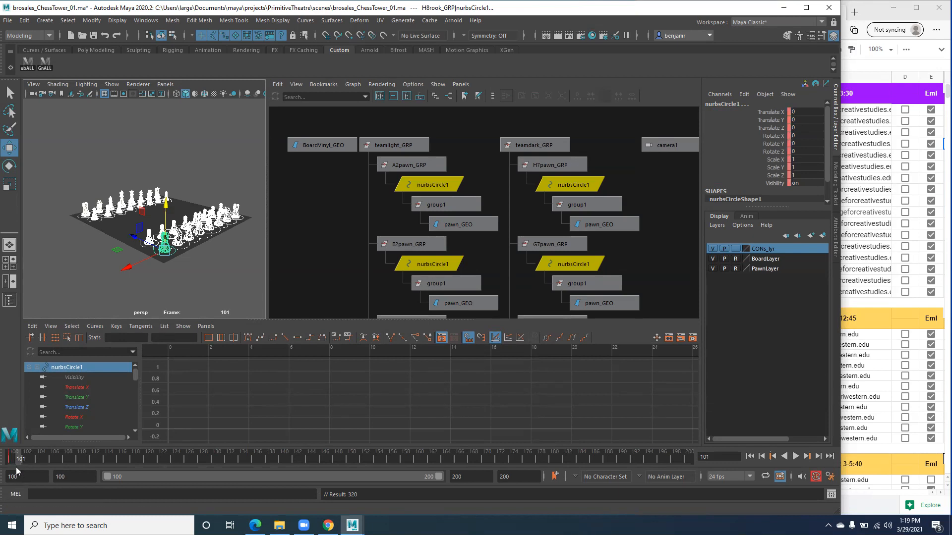
{"action": "key", "text": "s"}
- Step the current time forward frame by frame to frame 110
{"action": "key", "text": "alt+."}
{"action": "key", "text": "alt+."}
{"action": "key", "text": "alt+."}
{"action": "key", "text": "alt+."}
{"action": "key", "text": "alt+."}
{"action": "key", "text": "alt+."}
{"action": "key", "text": "alt+."}
{"action": "key", "text": "alt+."}
{"action": "key", "text": "alt+."}
{"action": "key", "text": "alt+."}
{"action": "key", "text": "alt+."}
{"action": "key", "text": "alt+."}
{"action": "key", "text": "alt+."}
{"action": "key", "text": "alt+."}
{"action": "key", "text": "alt+."}
{"action": "key", "text": "alt+."}
{"action": "key", "text": "alt+."}
{"action": "key", "text": "alt+."}
{"action": "key", "text": "alt+."}
{"action": "key", "text": "alt+."}
{"action": "key", "text": "alt+."}
{"action": "key", "text": "alt+."}
{"action": "key", "text": "alt+."}
{"action": "key", "text": "alt+"}
{"action": "key", "text": "alt+"}
{"action": "key", "text": "alt+"}
{"action": "key", "text": "alt+"}
{"action": "key", "text": "alt+"}
{"action": "key", "text": "alt+"}
{"action": "key", "text": "alt+"}
{"action": "key", "text": "alt+"}
{"action": "key", "text": "alt+"}
{"action": "key", "text": "alt+"}
{"action": "key", "text": "alt+"}
{"action": "key", "text": "alt+"}
{"action": "key", "text": "alt+"}
{"action": "key", "text": "alt+"}
{"action": "key", "text": "alt+"}
{"action": "key", "text": "alt+"}
{"action": "key", "text": "alt+"}
{"action": "key", "text": "alt+"}
{"action": "key", "text": "alt+"}
{"action": "key", "text": "alt+."}
{"action": "key", "text": "alt+."}
{"action": "key", "text": "alt+."}
{"action": "key", "text": "alt+."}
{"action": "key", "text": "alt+."}
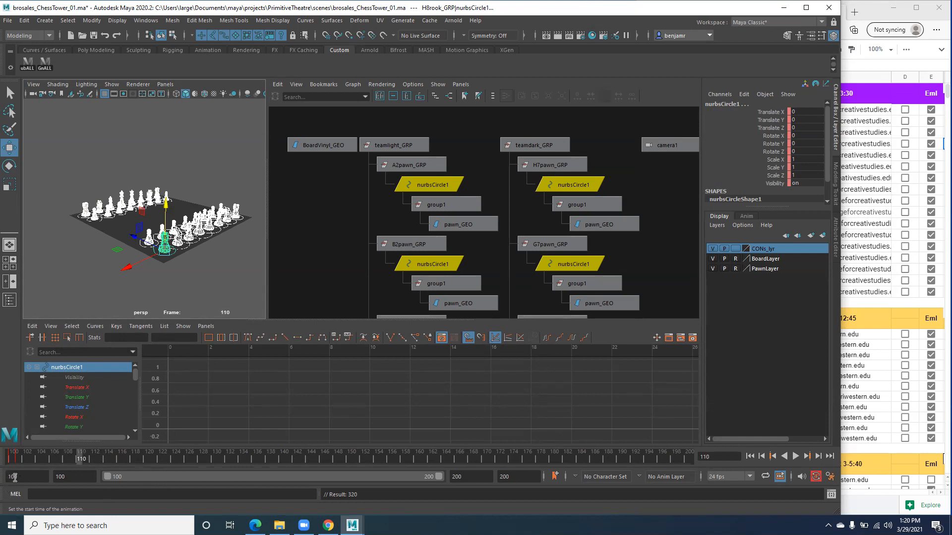
- Select only the E2 pawn's control circle among the light pieces and set the current time to frame 101
{"action": "left_click_drag", "start_coordinate": [49, 231], "coordinate": [132, 247], "text": "alt"}
{"action": "right_click_drag", "start_coordinate": [59, 203], "coordinate": [123, 210], "text": "alt"}
{"action": "left_click_drag", "start_coordinate": [124, 210], "coordinate": [74, 211], "text": "alt"}
{"action": "right_click_drag", "start_coordinate": [75, 211], "coordinate": [101, 213], "text": "alt"}
{"action": "middle_click_drag", "start_coordinate": [101, 213], "coordinate": [126, 225], "text": "alt"}
{"action": "left_click_drag", "start_coordinate": [127, 224], "coordinate": [118, 217], "text": "alt"}
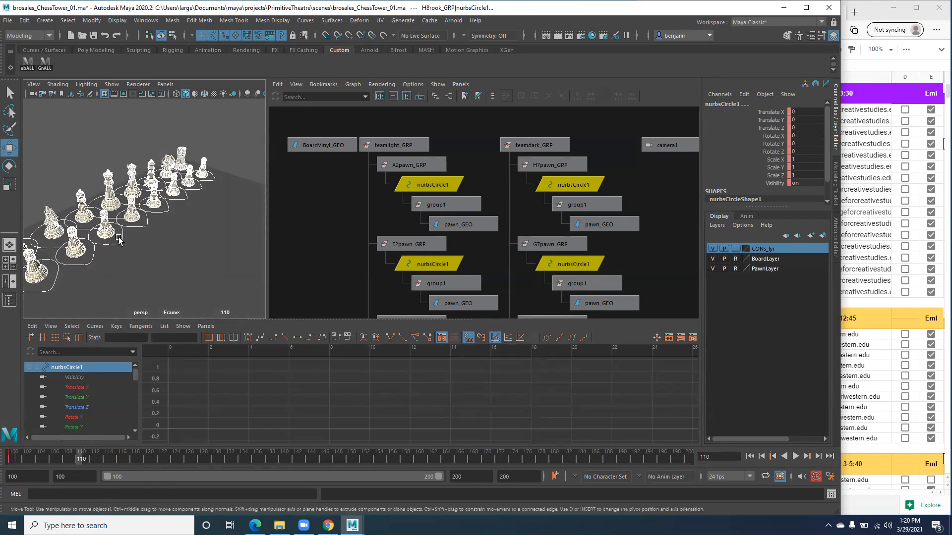
{"action": "left_click", "coordinate": [139, 226]}
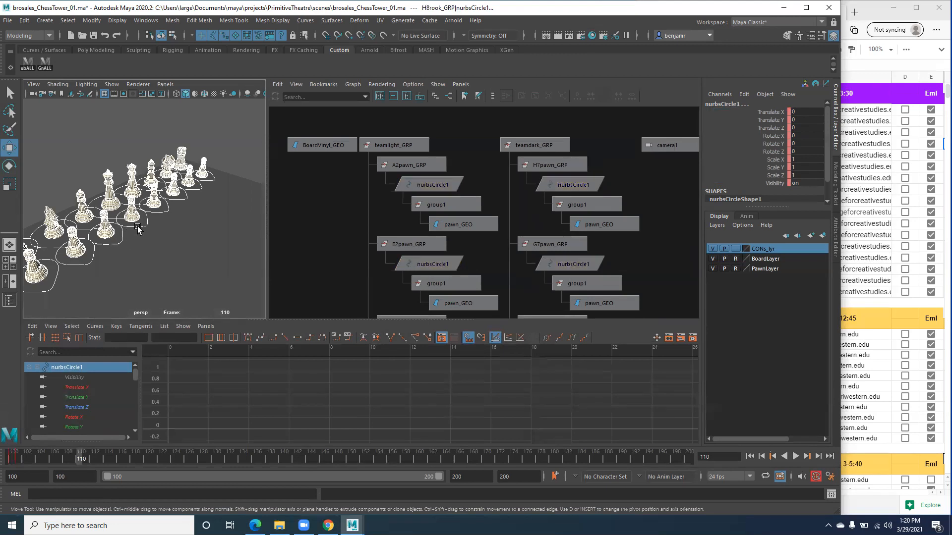
{"action": "key", "text": "5"}
{"action": "left_click", "coordinate": [21, 458]}
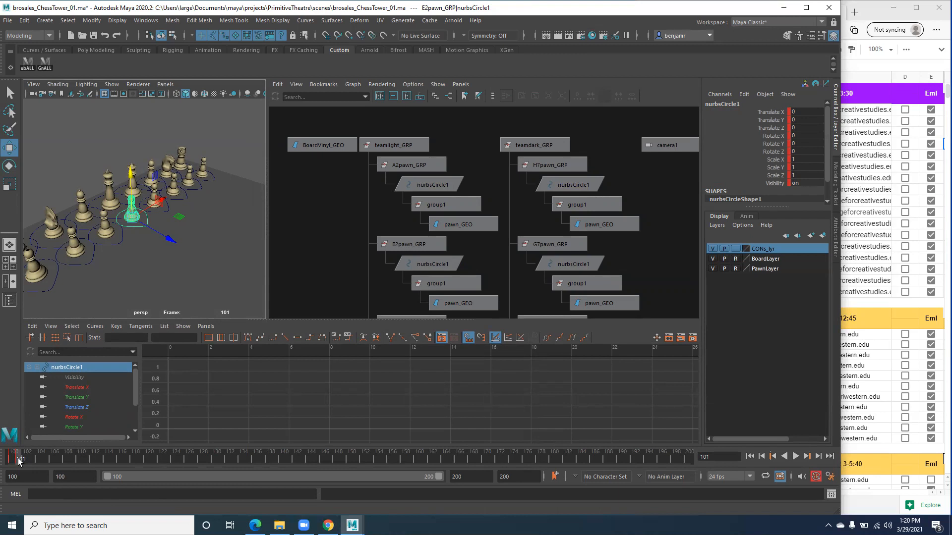
- Replace the Hypergraph with the camera1 view
{"action": "left_click", "coordinate": [454, 85]}
{"action": "mouse_move", "coordinate": [469, 103]}
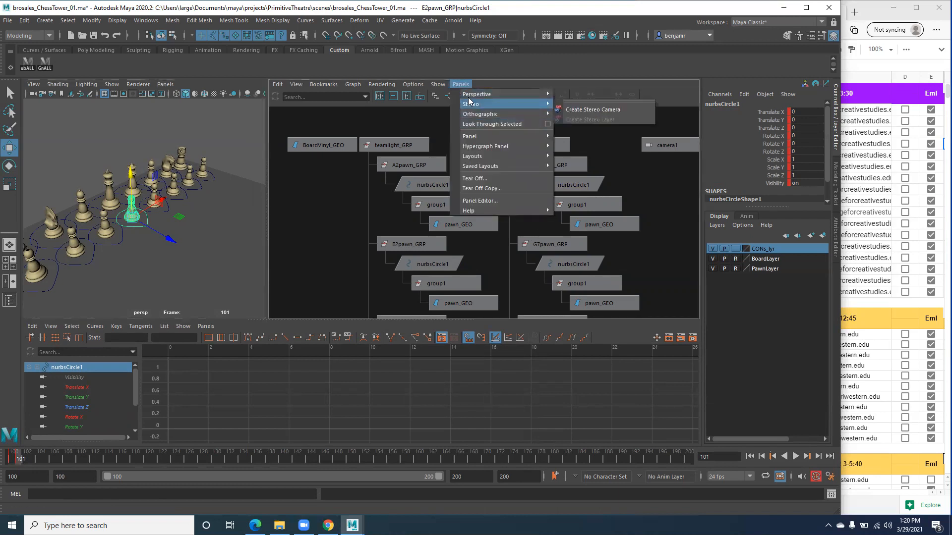
{"action": "left_click", "coordinate": [590, 95]}
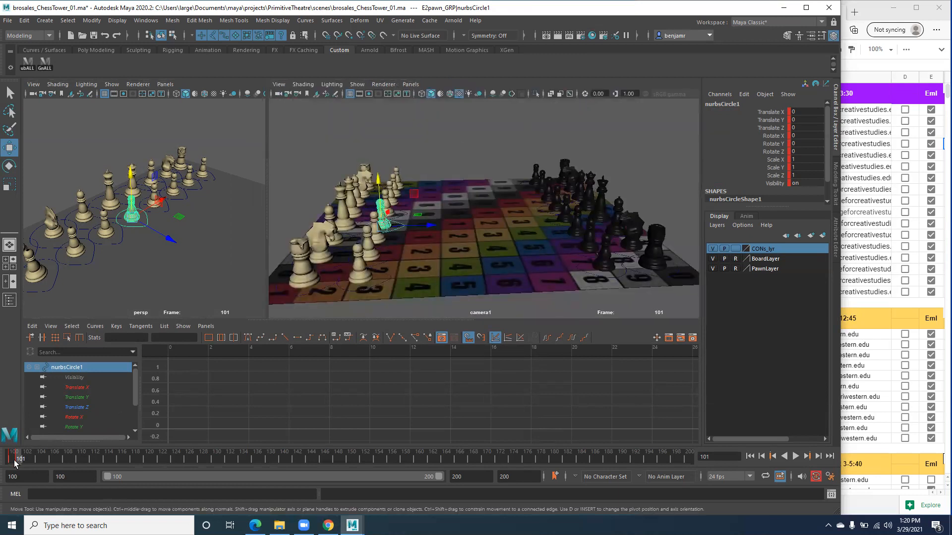
- Play and scrub the first frames of the timeline, returning the current time to frame 101
{"action": "key", "text": "alt+v"}
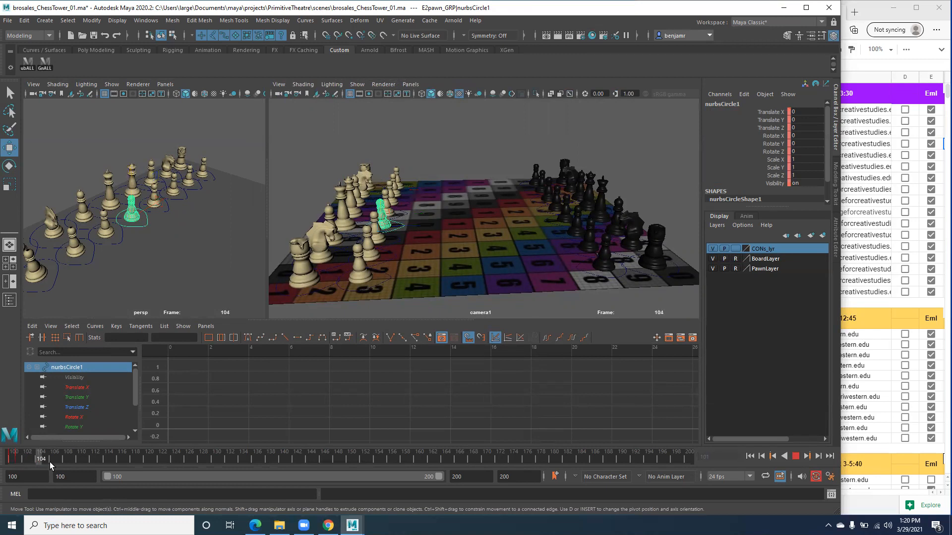
{"action": "left_click_drag", "start_coordinate": [6, 459], "coordinate": [34, 465]}
{"action": "left_click", "coordinate": [20, 461]}
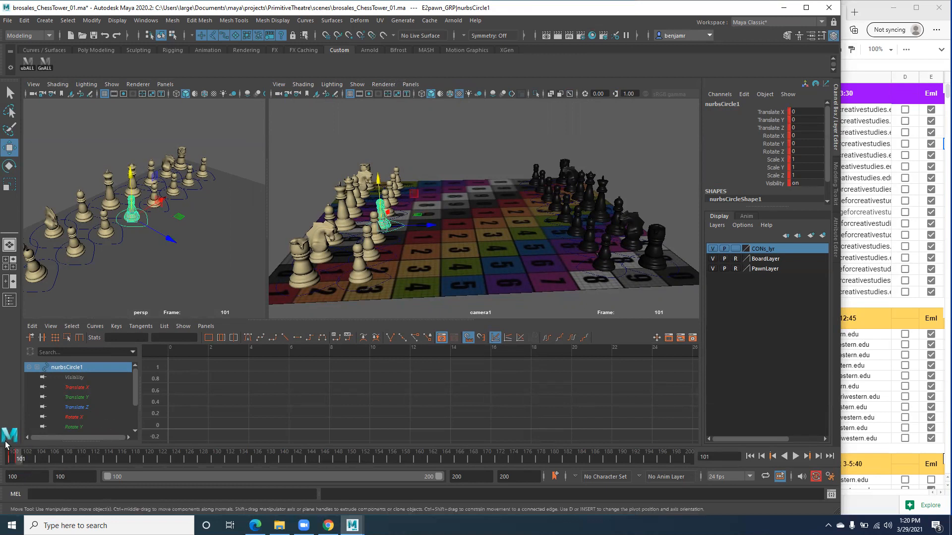
- Set the animation and playback start to frame 101
{"action": "double_click", "coordinate": [22, 477]}
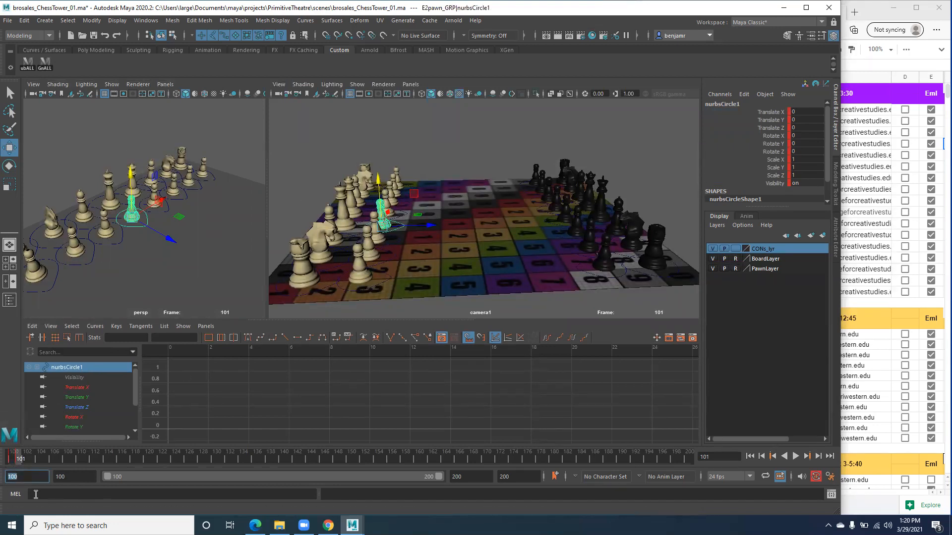
{"action": "type", "text": "1"}
{"action": "key", "text": "Return"}
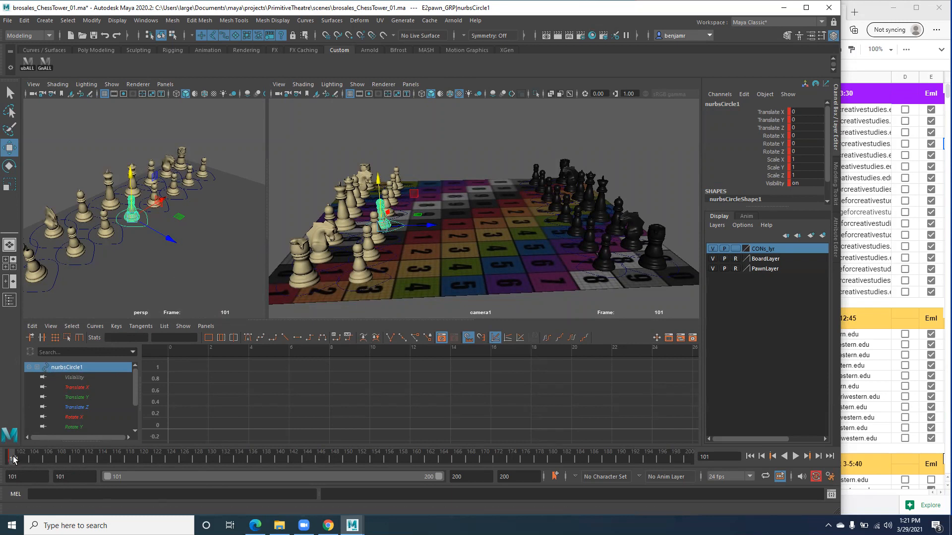
- Set a key on the E2 pawn's control at frame 125 and play the timeline to check the hold from frame 101
{"action": "key", "text": "alt+v"}
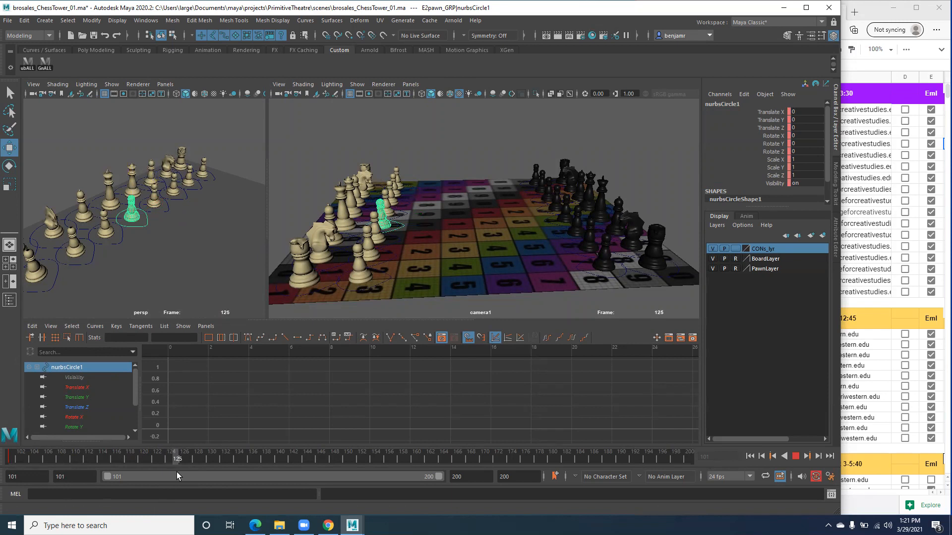
{"action": "key", "text": "alt+v"}
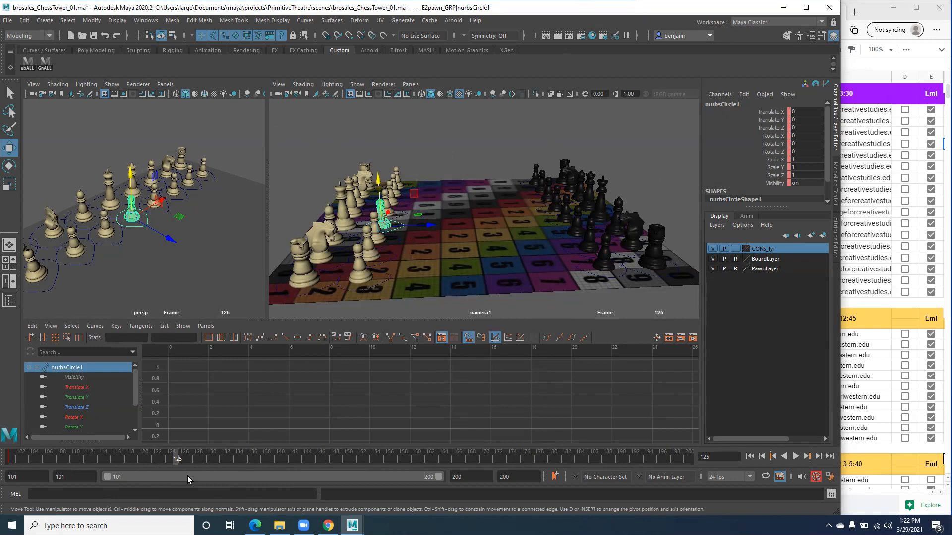
{"action": "key", "text": "s"}
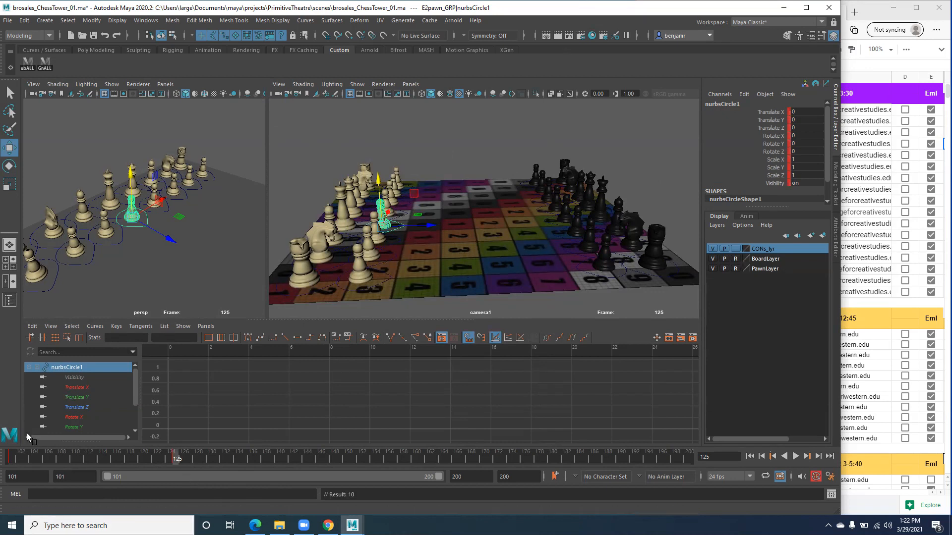
{"action": "key", "text": "alt+v"}
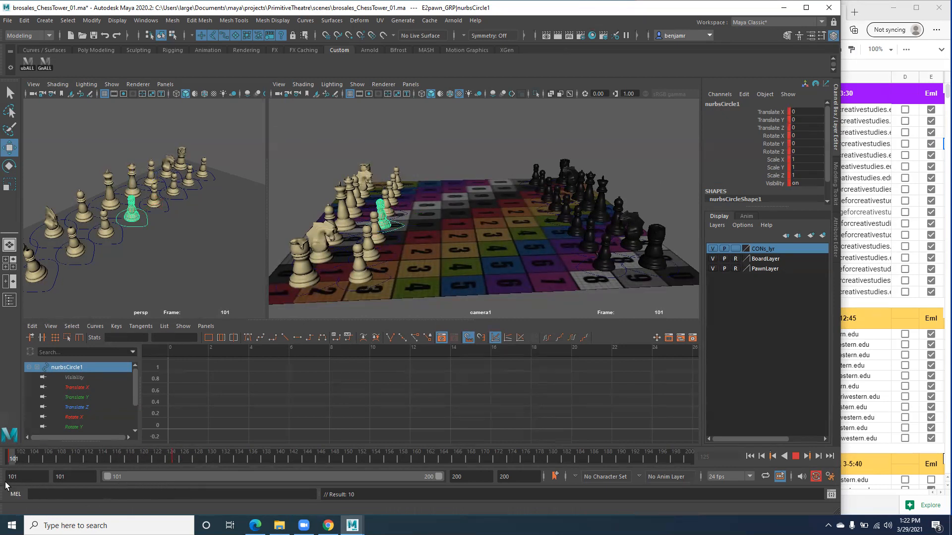
{"action": "key", "text": "Escape"}
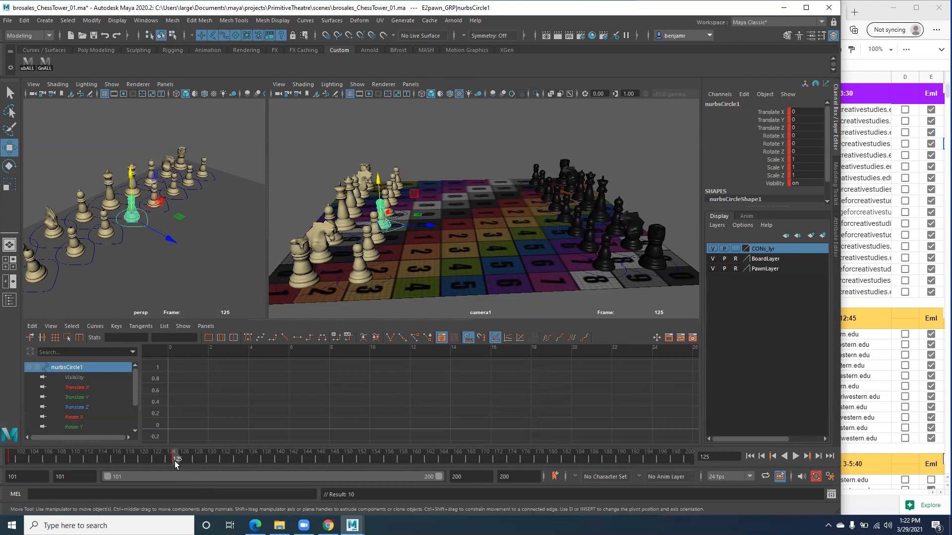
- At frame 150, move the E2 pawn about 3.8 units forward along Z with board textures displayed, and set a key
{"action": "key", "text": "alt+v"}
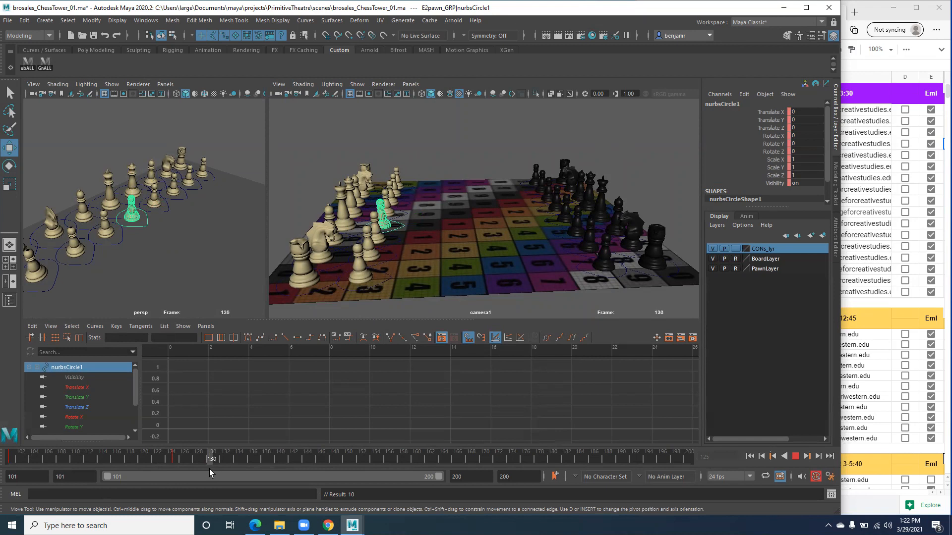
{"action": "left_click", "coordinate": [343, 466]}
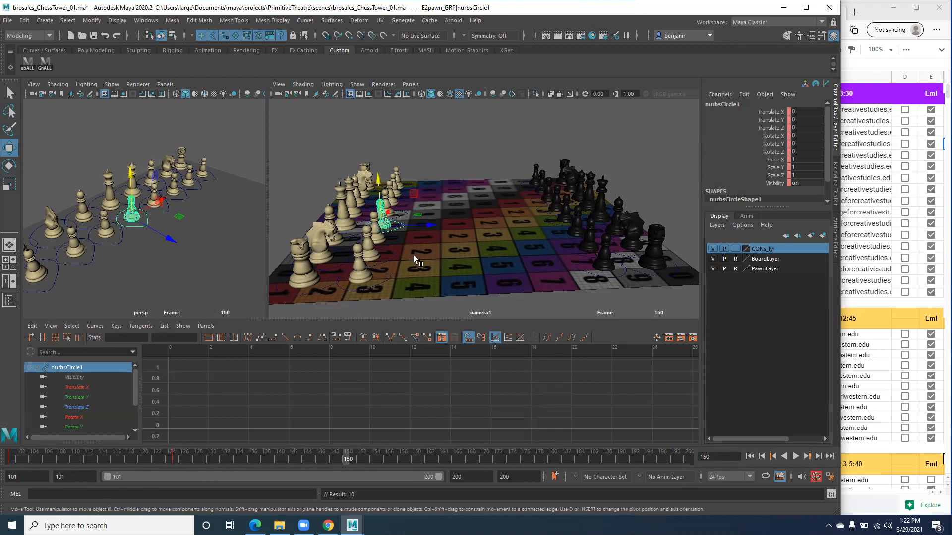
{"action": "mouse_move", "coordinate": [172, 272]}
{"action": "left_mouse_down", "text": "alt"}
{"action": "mouse_move", "coordinate": [142, 261]}
{"action": "mouse_move", "coordinate": [140, 237]}
{"action": "left_mouse_up", "text": "alt"}
{"action": "key", "text": "6"}
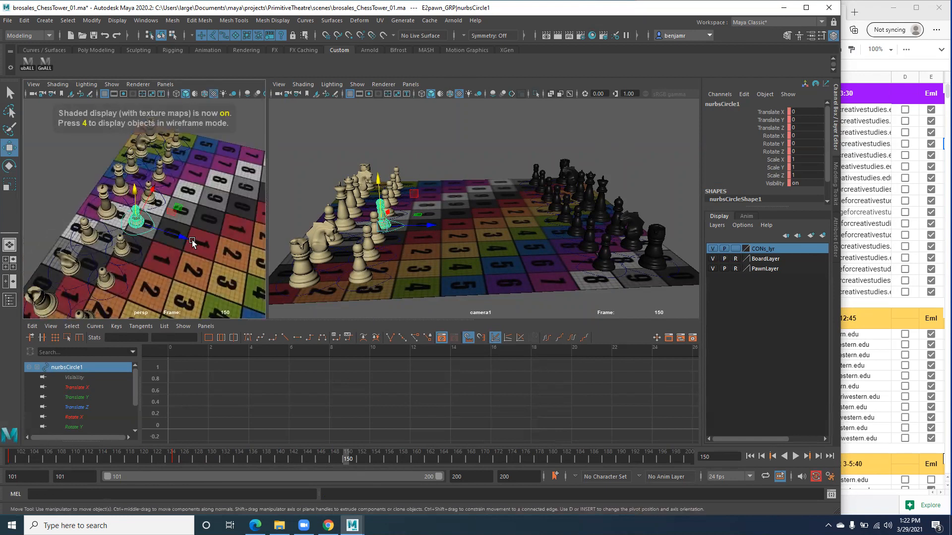
{"action": "left_click_drag", "start_coordinate": [183, 238], "coordinate": [255, 261]}
{"action": "key", "text": "s"}
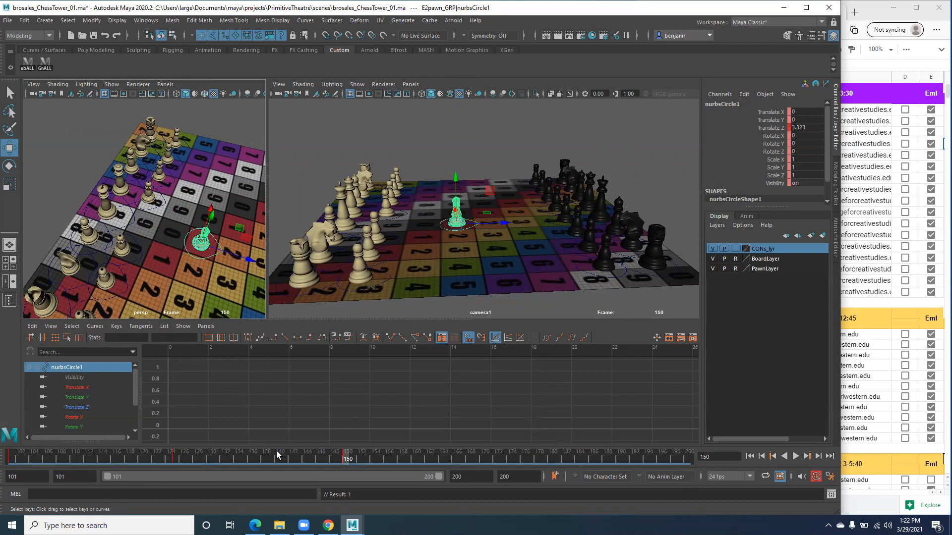
- Play back the E2 pawn's move and return the current time to the key at frame 125
{"action": "key", "text": "alt+v"}
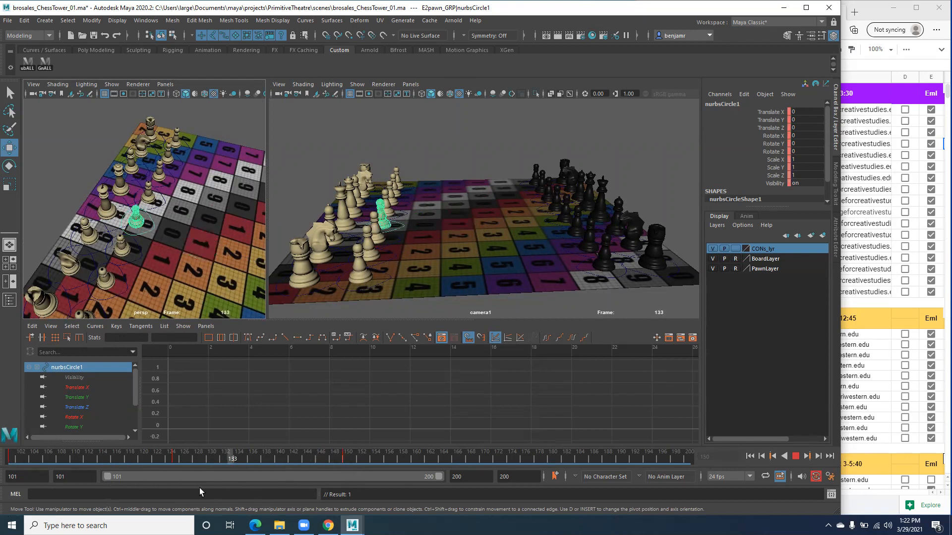
{"action": "left_click_drag", "start_coordinate": [166, 485], "coordinate": [343, 488]}
{"action": "key", "text": "comma"}
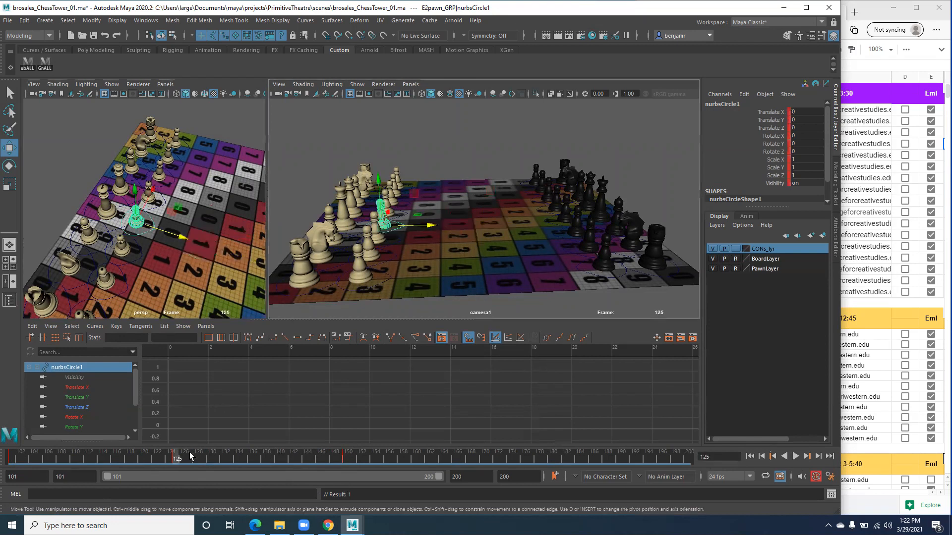
- Review the E2 pawn's move by stepping between its keys at frames 125 and 150 and playing the timeline
{"action": "key", "text": "period"}
{"action": "left_click_drag", "start_coordinate": [188, 453], "coordinate": [210, 457]}
{"action": "left_click_drag", "start_coordinate": [270, 455], "coordinate": [343, 449]}
{"action": "key", "text": "comma"}
{"action": "key", "text": "period"}
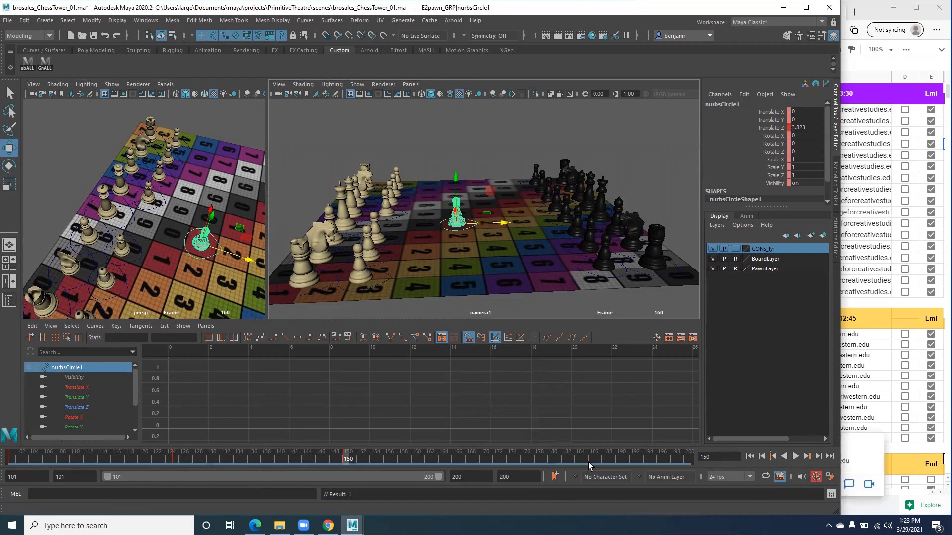
{"action": "left_click", "coordinate": [814, 478]}
{"action": "left_click", "coordinate": [814, 477]}
{"action": "key", "text": "alt+v"}
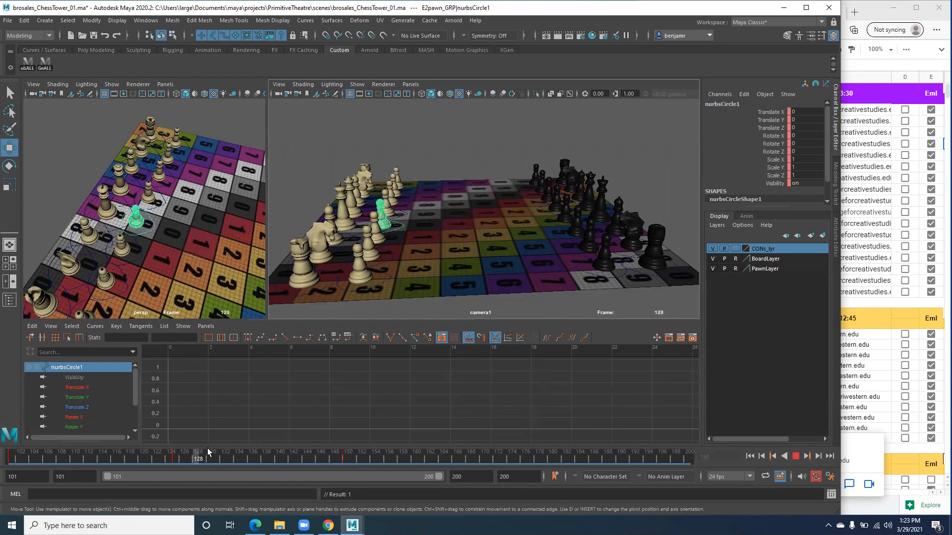
{"action": "key", "text": "alt+v"}
- Turn off automatic keying, try moving the E2 pawn farther forward at frame 160, and scrub to frame 170 and back to 150
{"action": "left_click", "coordinate": [815, 477]}
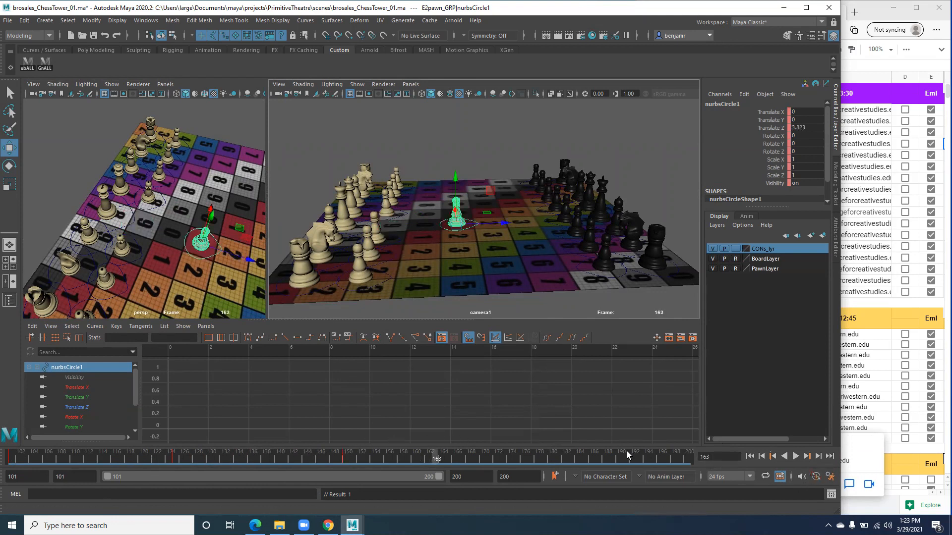
{"action": "key", "text": "alt+v"}
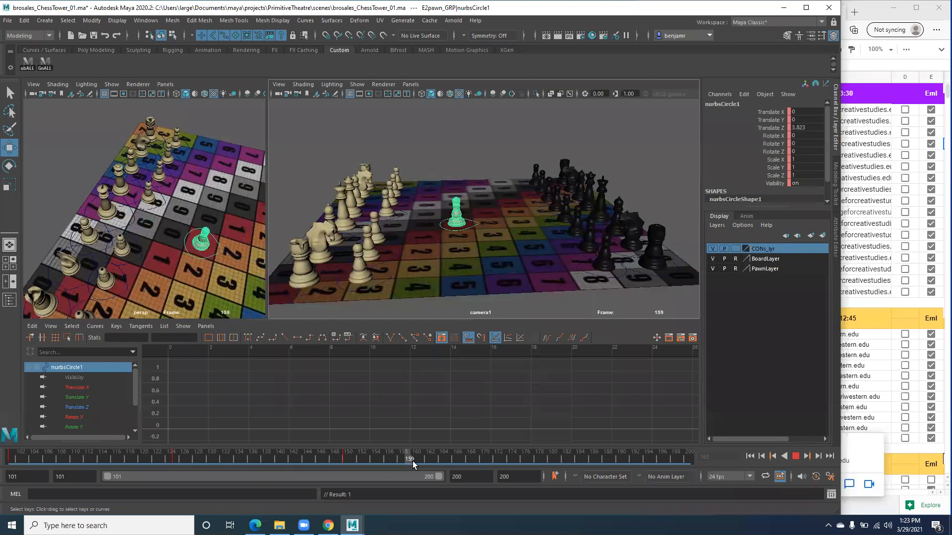
{"action": "left_click", "coordinate": [412, 461]}
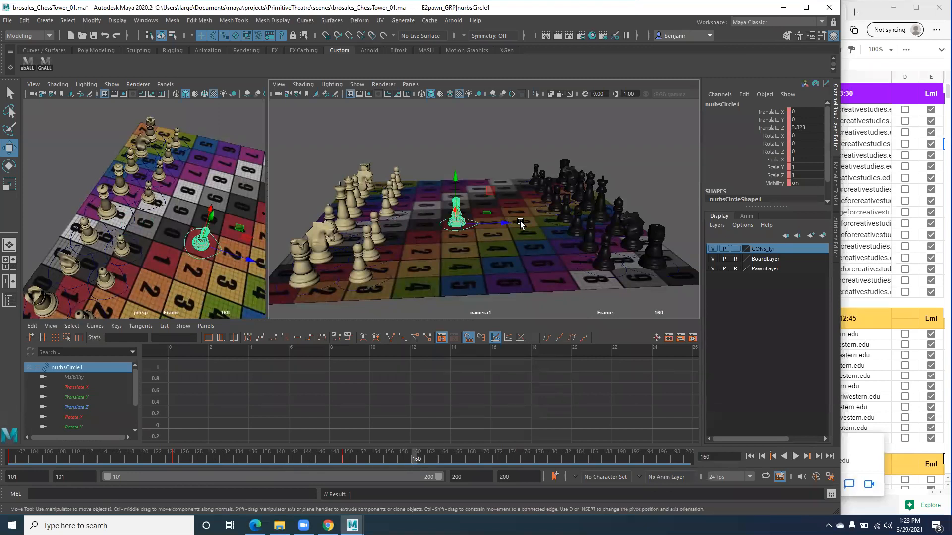
{"action": "left_click_drag", "start_coordinate": [519, 221], "coordinate": [552, 221]}
{"action": "left_click_drag", "start_coordinate": [415, 461], "coordinate": [484, 461]}
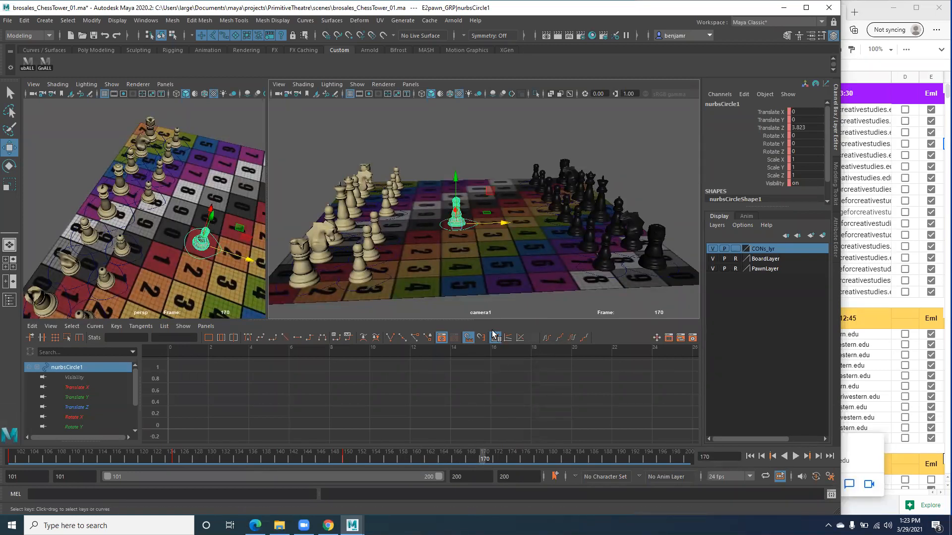
{"action": "mouse_move", "coordinate": [478, 461]}
{"action": "left_mouse_down"}
{"action": "mouse_move", "coordinate": [406, 461]}
{"action": "mouse_move", "coordinate": [586, 461]}
{"action": "mouse_move", "coordinate": [249, 456]}
{"action": "mouse_move", "coordinate": [391, 464]}
{"action": "mouse_move", "coordinate": [295, 467]}
{"action": "mouse_move", "coordinate": [344, 468]}
{"action": "left_mouse_up"}
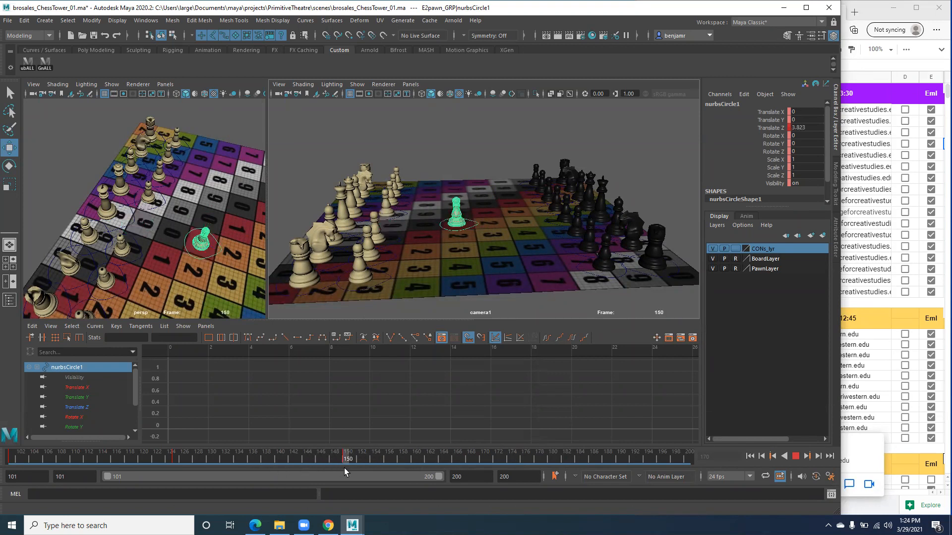
- Turn automatic keying back on and, at frame 160, move the E2 pawn forward to a Translate Z of about 6.4
{"action": "left_click", "coordinate": [815, 477]}
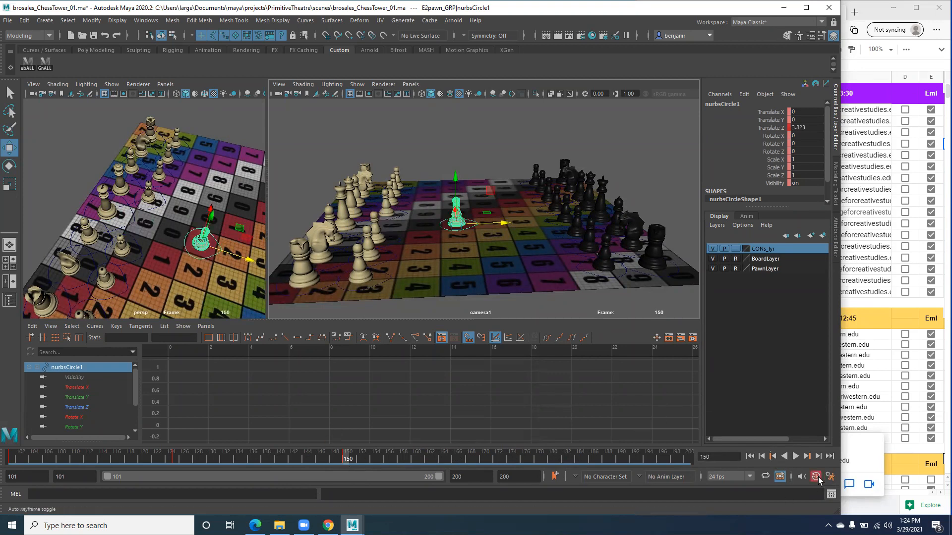
{"action": "key", "text": "alt+v"}
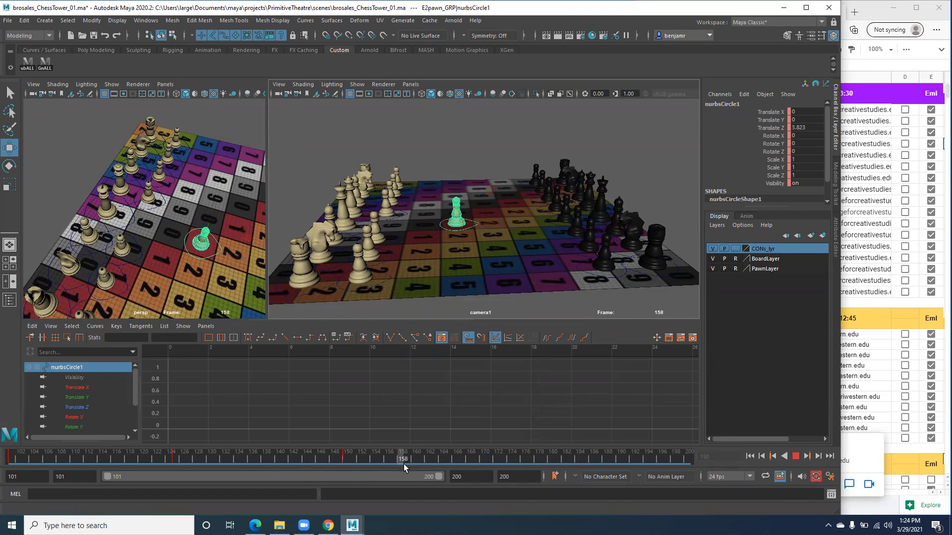
{"action": "key", "text": "alt+v"}
{"action": "left_click_drag", "start_coordinate": [505, 223], "coordinate": [553, 228]}
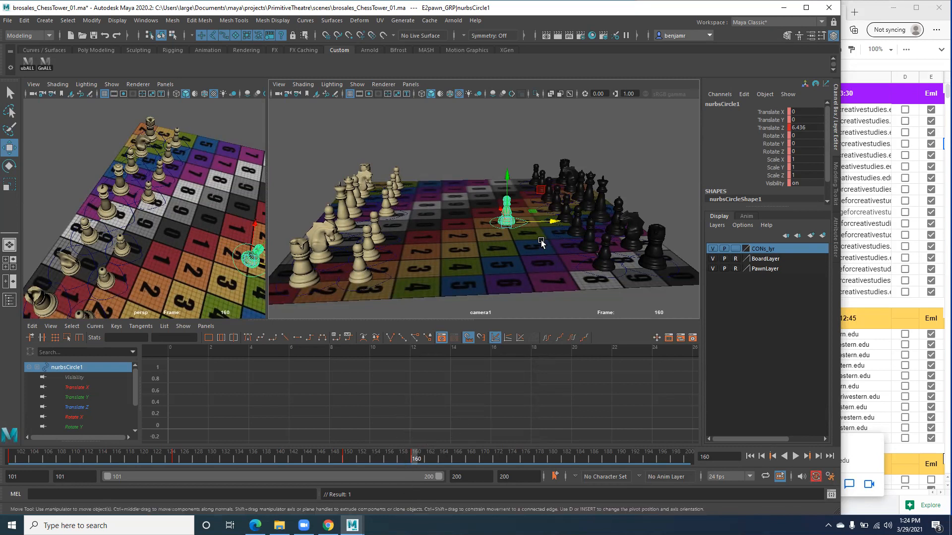
- At frame 170, move the E2 pawn sideways to a Translate X of about 2.5 with automatic keying on
{"action": "key", "text": "alt+v"}
{"action": "key", "text": "alt+v"}
{"action": "left_click_drag", "start_coordinate": [251, 220], "coordinate": [254, 189]}
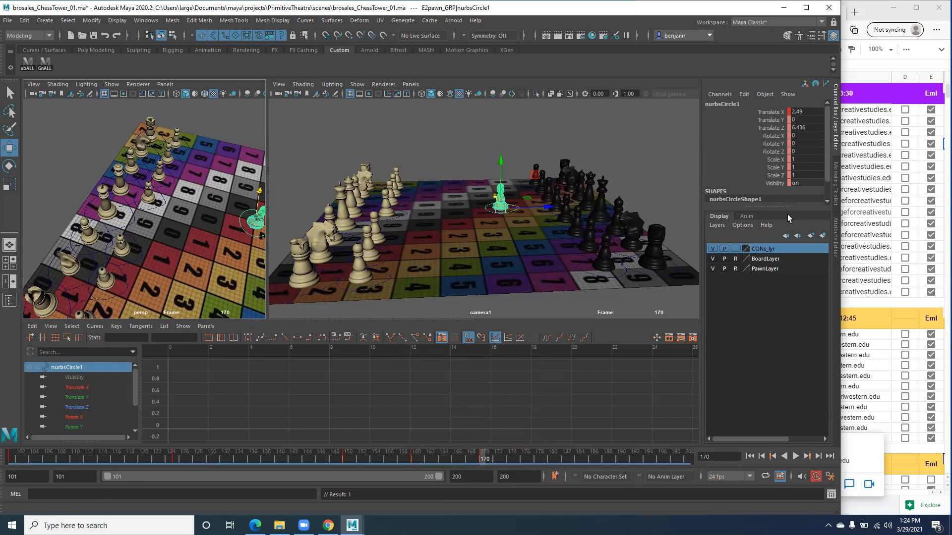
- Open the time slider preferences and set the playback speed to 24 fps x 1
{"action": "left_click", "coordinate": [827, 478]}
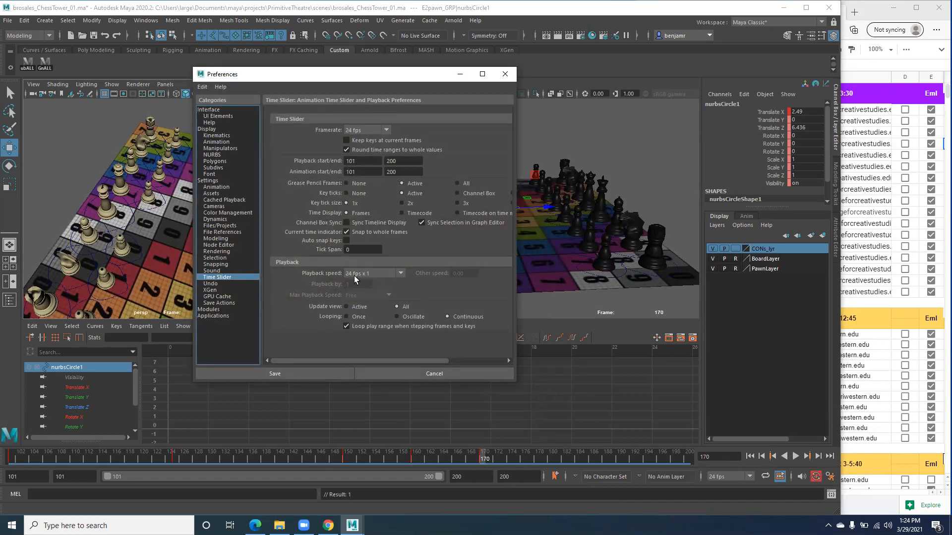
{"action": "left_click", "coordinate": [399, 274]}
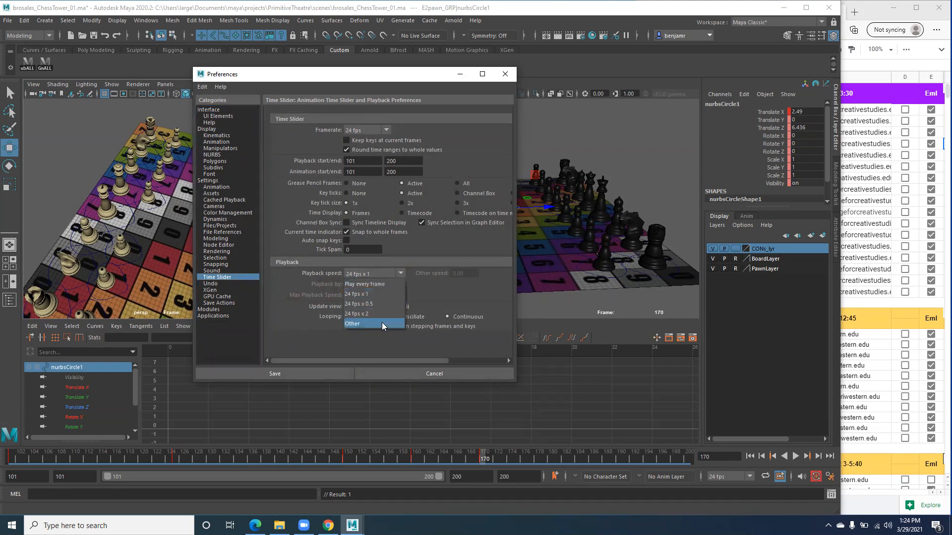
{"action": "left_click", "coordinate": [356, 271]}
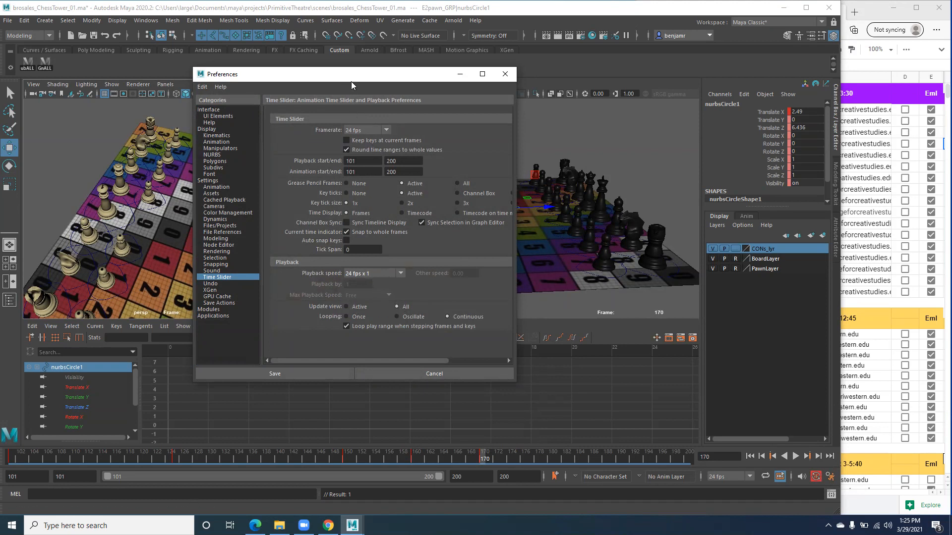
{"action": "left_click_drag", "start_coordinate": [352, 84], "coordinate": [487, 300]}
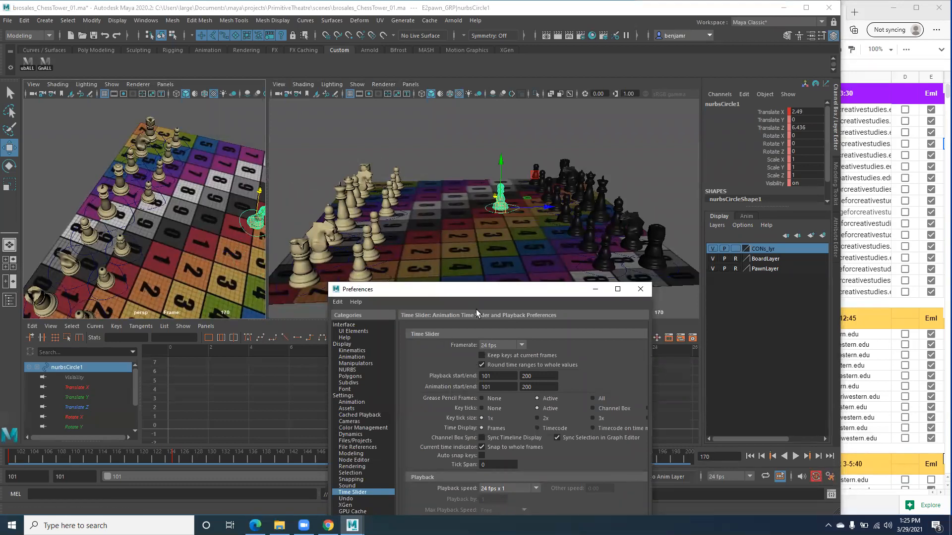
{"action": "left_click_drag", "start_coordinate": [474, 290], "coordinate": [498, 305]}
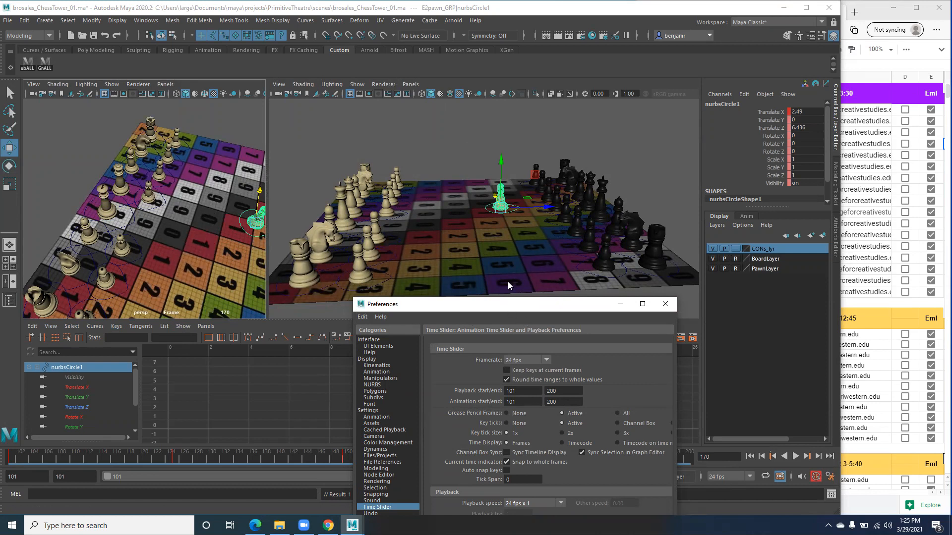
{"action": "left_click_drag", "start_coordinate": [509, 286], "coordinate": [517, 168]}
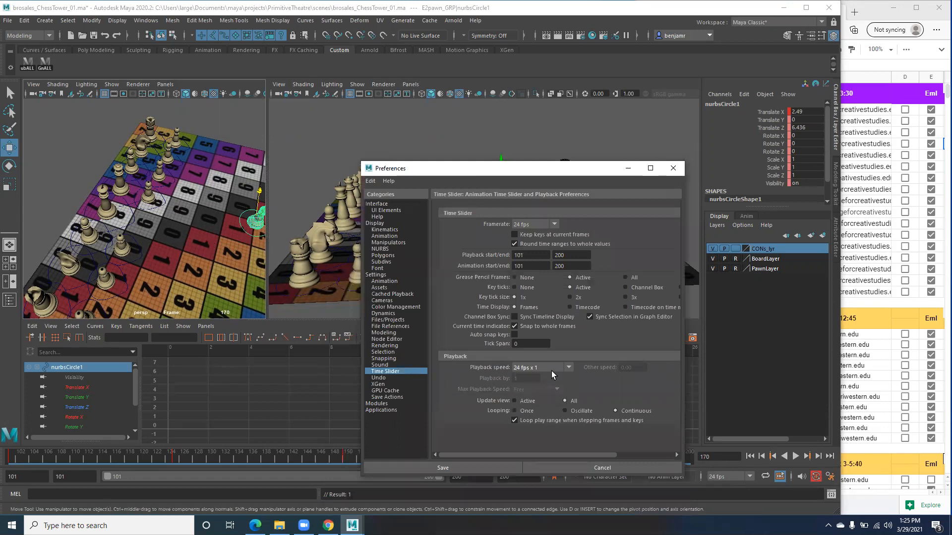
- In the animation preferences, set the default in tangent to Clamped and the default out tangent to Stepped
{"action": "left_click", "coordinate": [386, 282]}
{"action": "scroll", "coordinate": [636, 291], "scroll_direction": "down", "scroll_amount": 3}
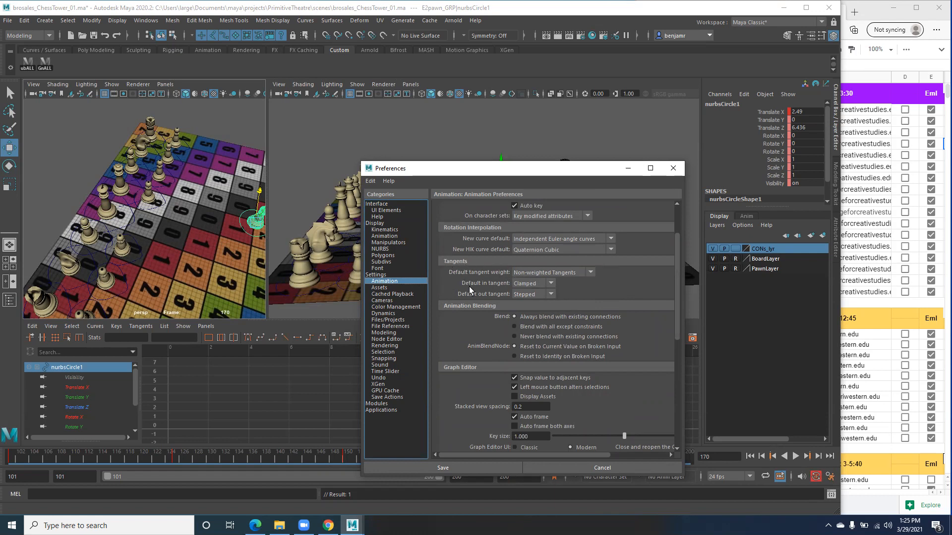
{"action": "left_click", "coordinate": [550, 284]}
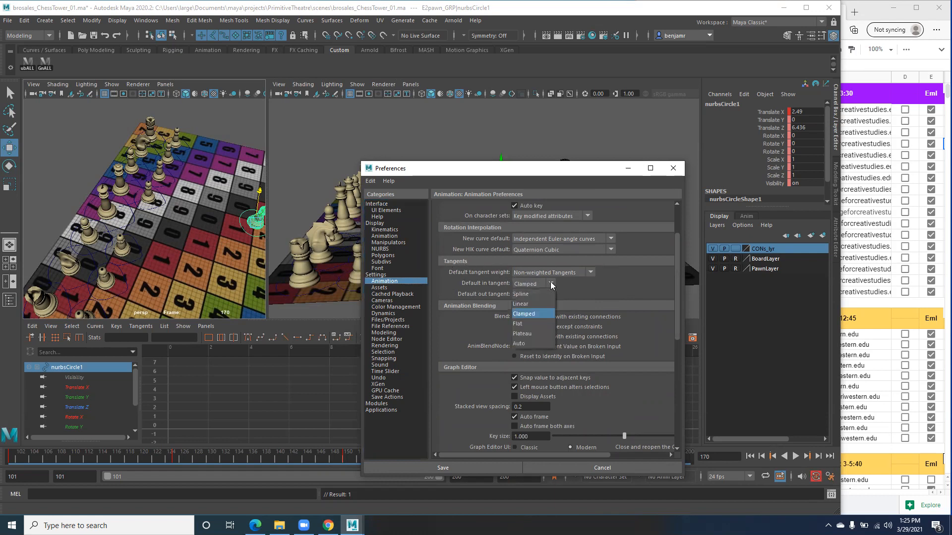
{"action": "left_click", "coordinate": [532, 313]}
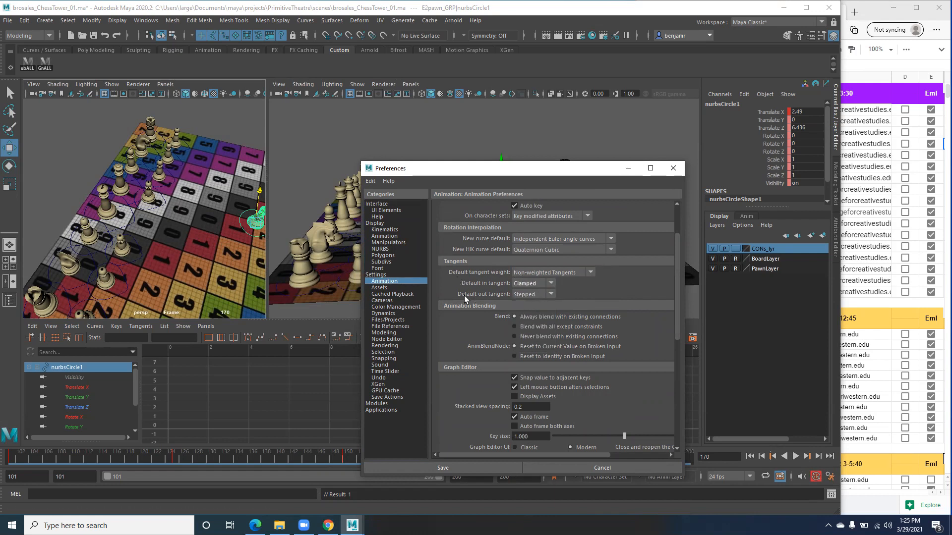
{"action": "left_click", "coordinate": [550, 294]}
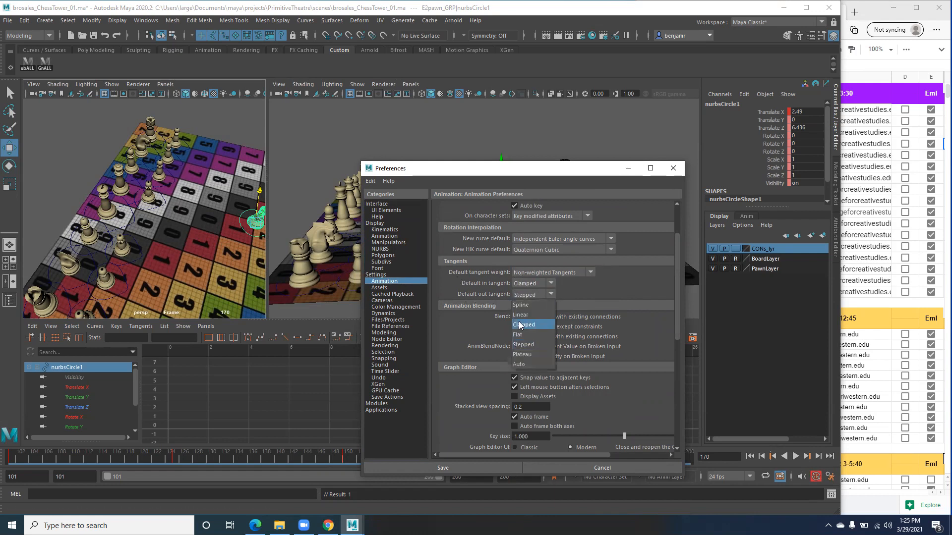
{"action": "left_click", "coordinate": [524, 345]}
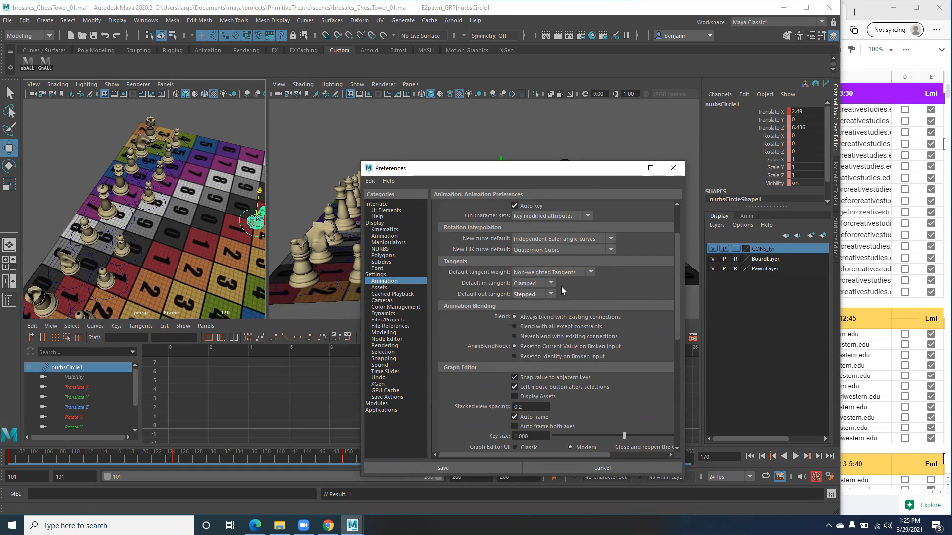
- Check the remaining animation preferences and the undo queue settings, and save the preferences
{"action": "scroll", "coordinate": [561, 286], "scroll_direction": "down", "scroll_amount": 2}
{"action": "scroll", "coordinate": [542, 306], "scroll_direction": "up", "scroll_amount": 3}
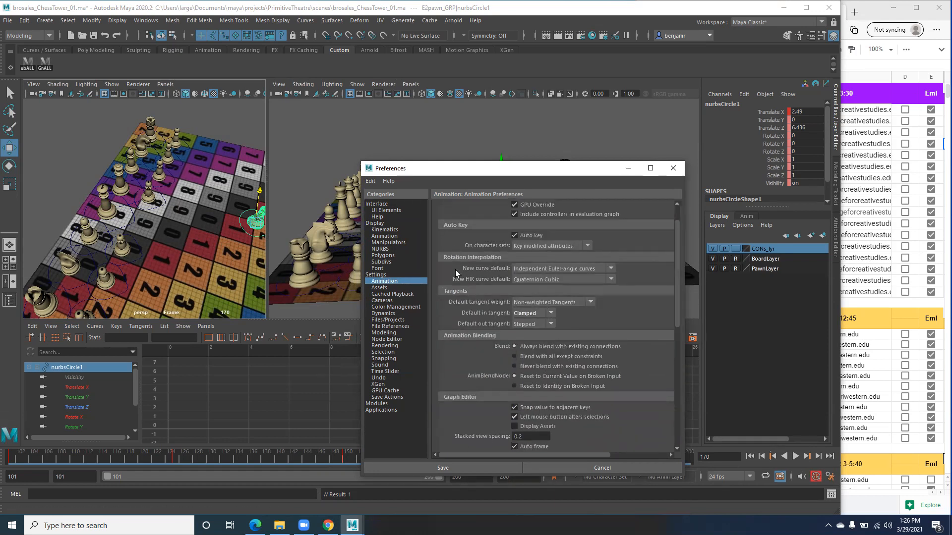
{"action": "left_click", "coordinate": [379, 378]}
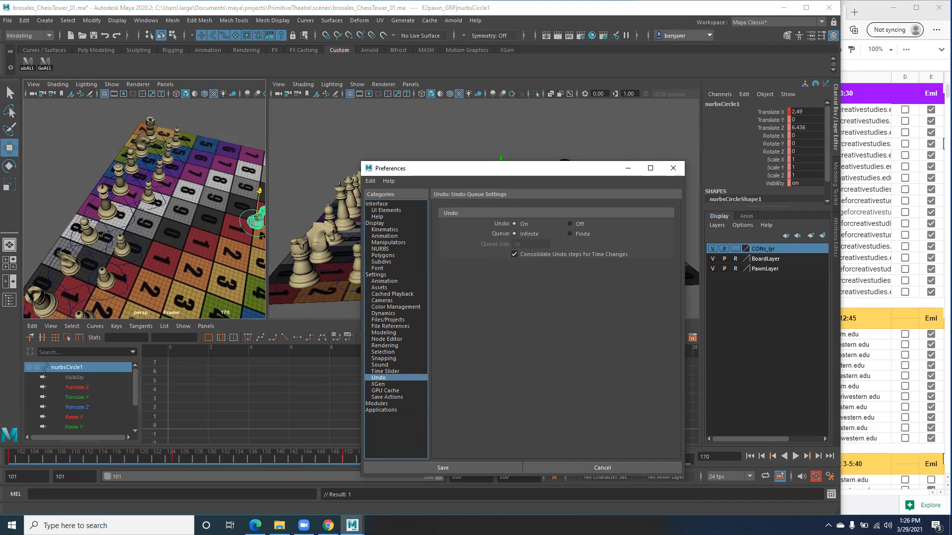
{"action": "left_click", "coordinate": [471, 465]}
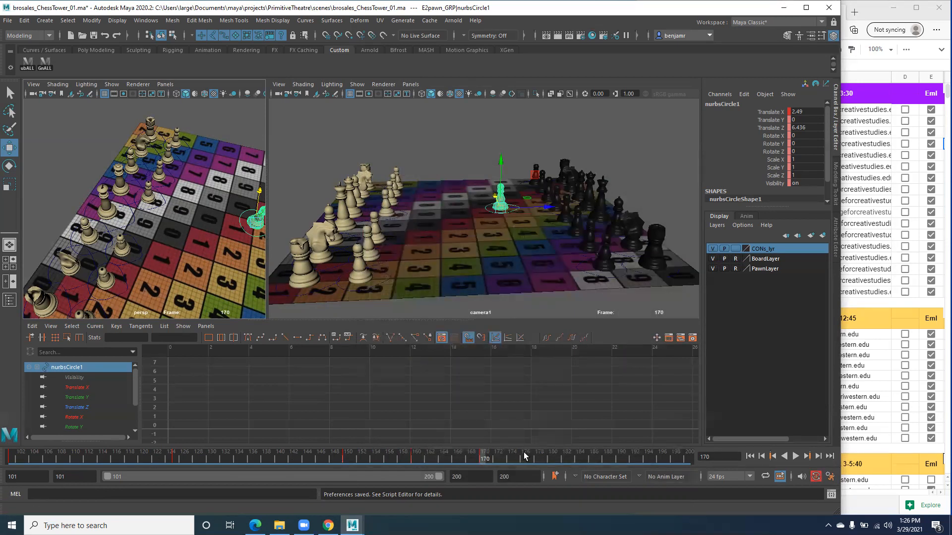
- Play the keyed pawn animation and scrub the timeline to the key at frame 150
{"action": "key", "text": "alt+v"}
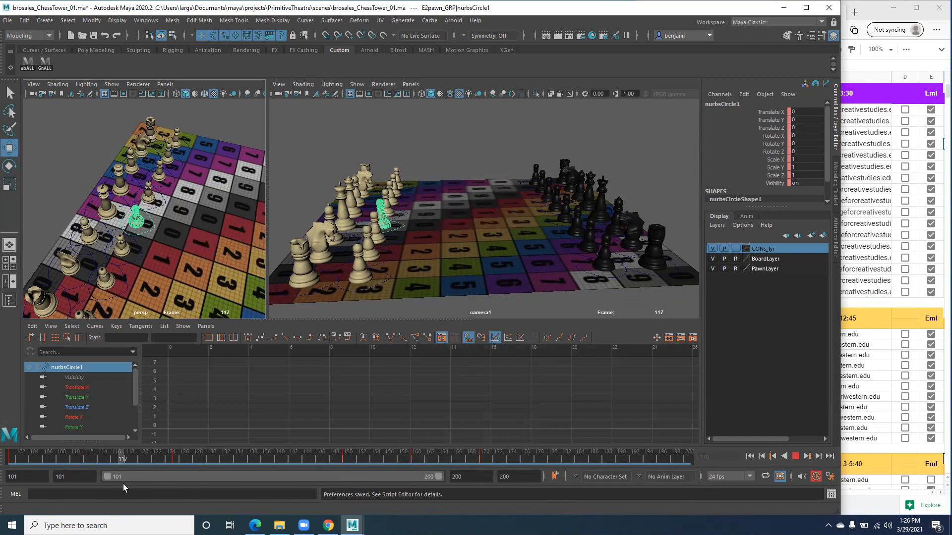
{"action": "left_click_drag", "start_coordinate": [173, 485], "coordinate": [343, 486]}
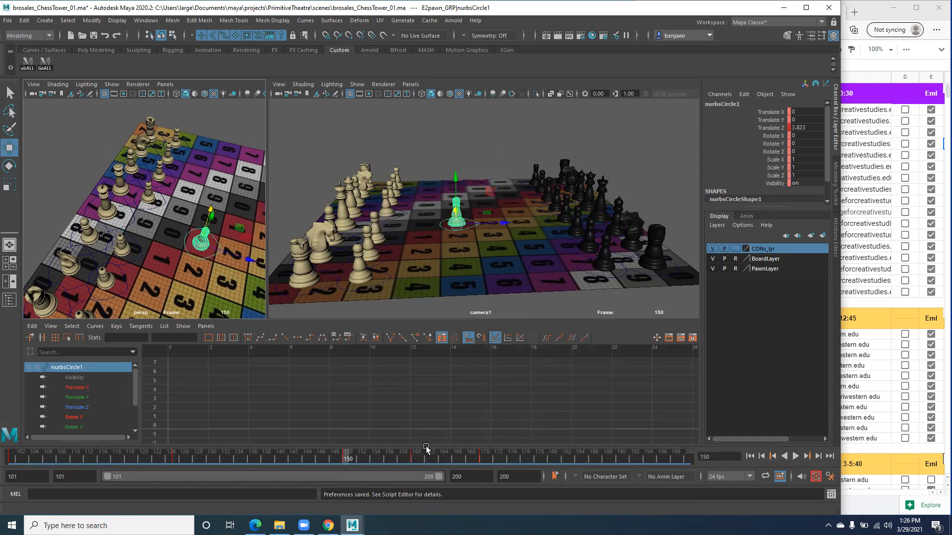
{"action": "left_click", "coordinate": [267, 256]}
- Bring the E2 pawn's animation curves between frames 101 and 200 into view in the Graph Editor
{"action": "key", "text": "alt"}
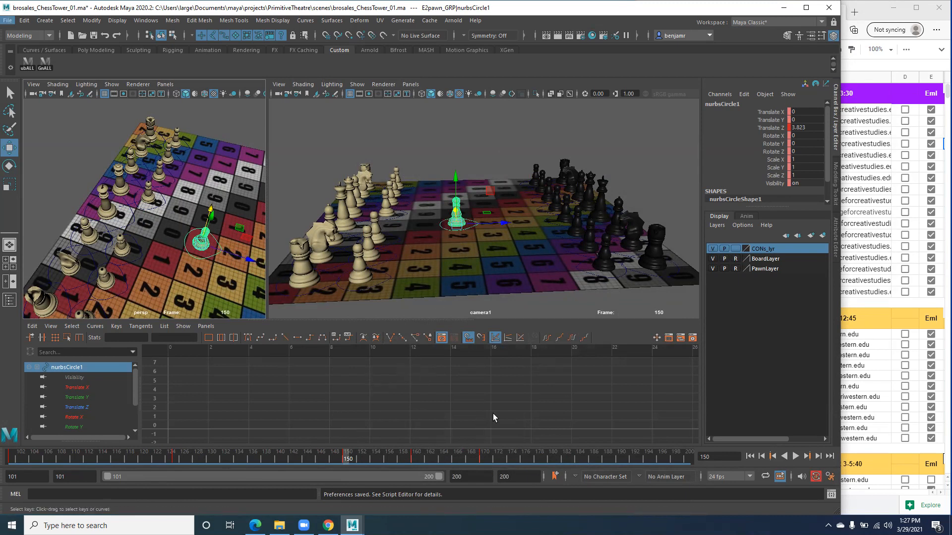
{"action": "right_click_drag", "start_coordinate": [498, 409], "coordinate": [451, 385], "text": "alt"}
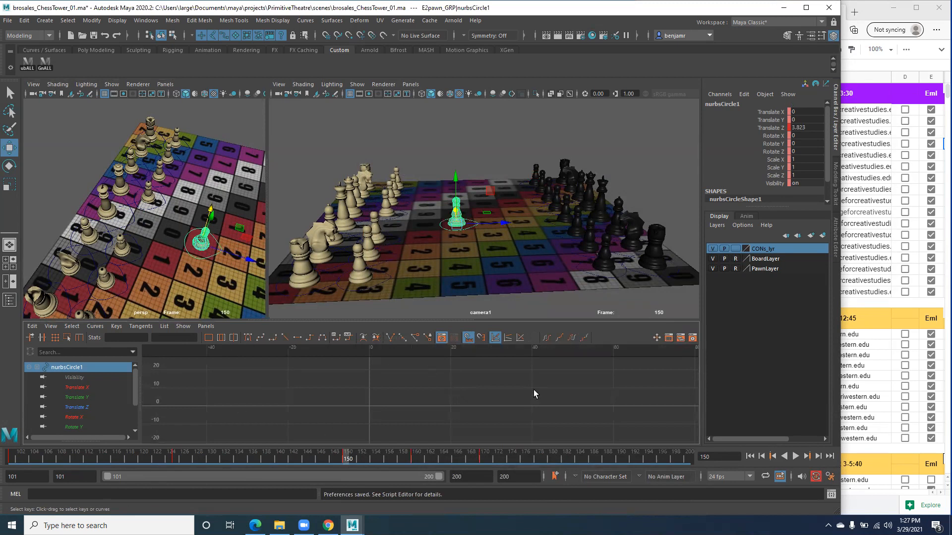
{"action": "scroll", "coordinate": [489, 398], "scroll_direction": "down", "scroll_amount": 6}
{"action": "middle_click_drag", "start_coordinate": [447, 392], "coordinate": [339, 402], "text": "alt"}
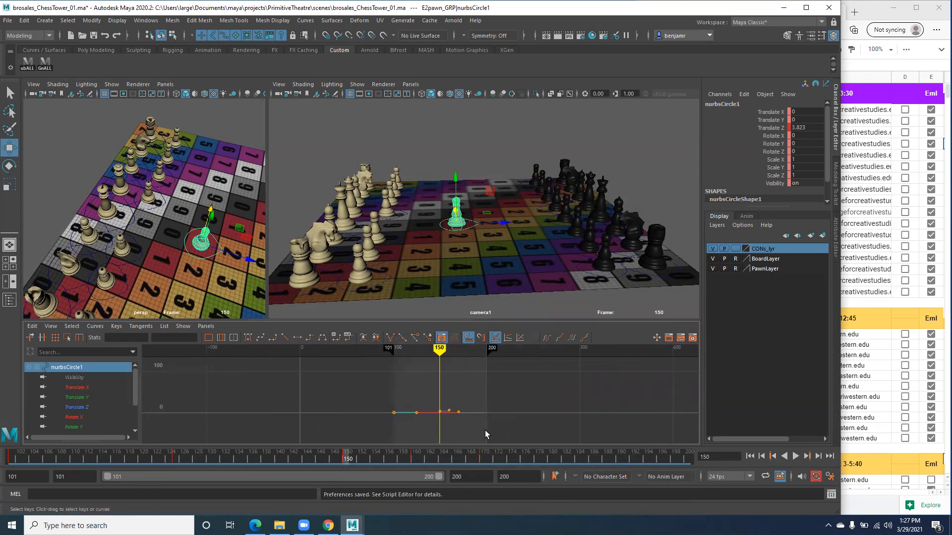
{"action": "middle_click_drag", "start_coordinate": [395, 410], "coordinate": [379, 400], "text": "alt"}
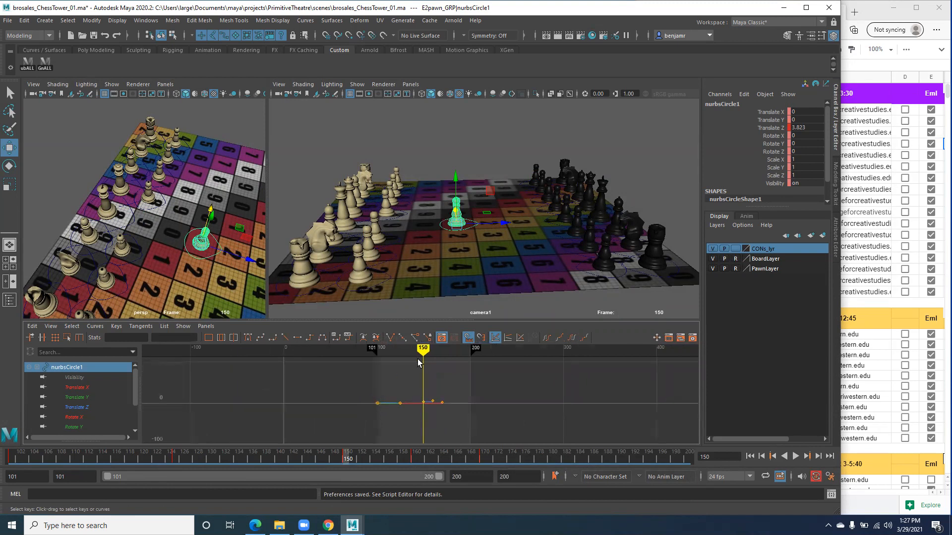
- Shorten the playback range to end at frame 131 and play it from frame 101
{"action": "left_click_drag", "start_coordinate": [28, 456], "coordinate": [6, 457]}
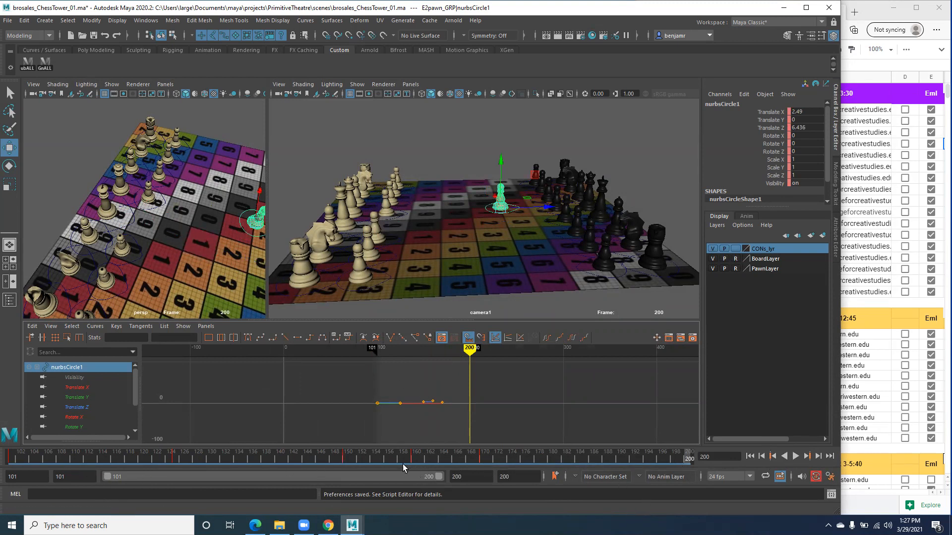
{"action": "left_click_drag", "start_coordinate": [437, 477], "coordinate": [303, 481]}
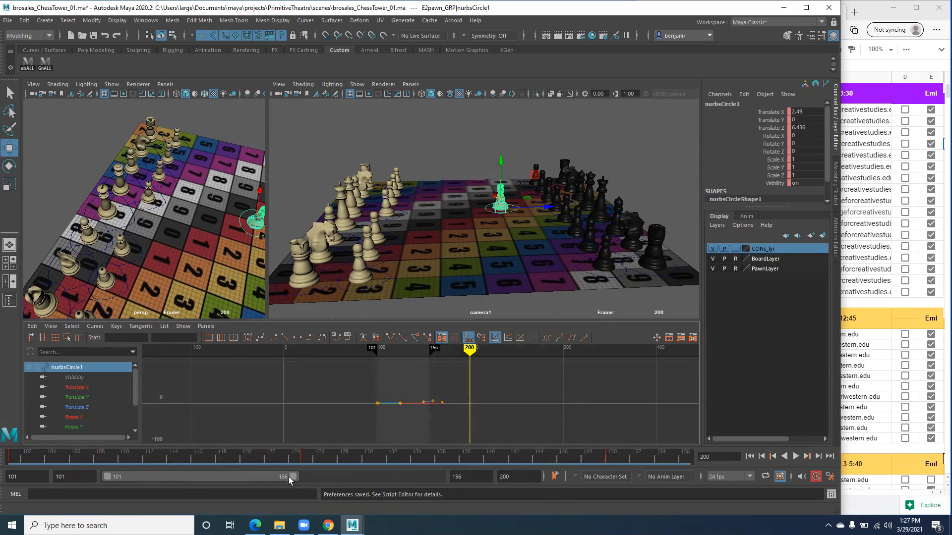
{"action": "left_click_drag", "start_coordinate": [290, 478], "coordinate": [206, 473]}
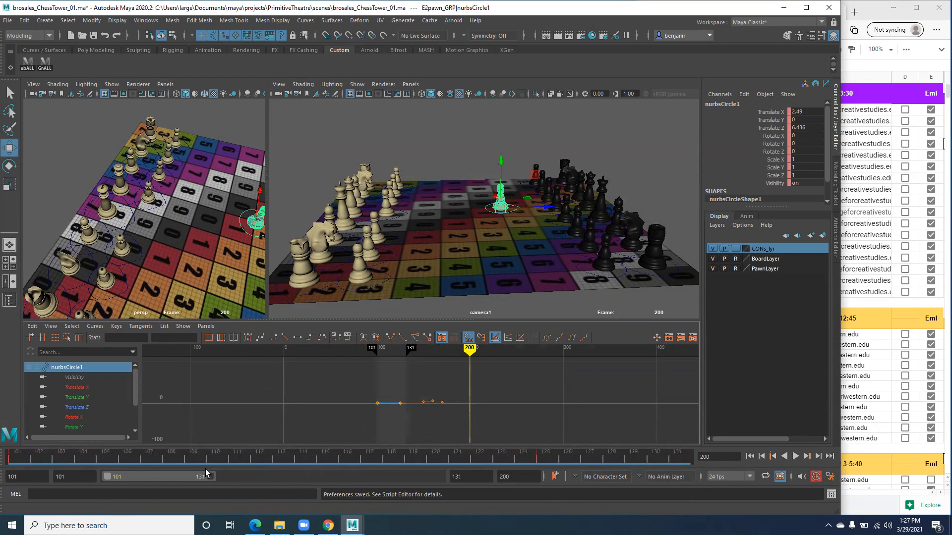
{"action": "left_click", "coordinate": [12, 459]}
{"action": "key", "text": "alt+v"}
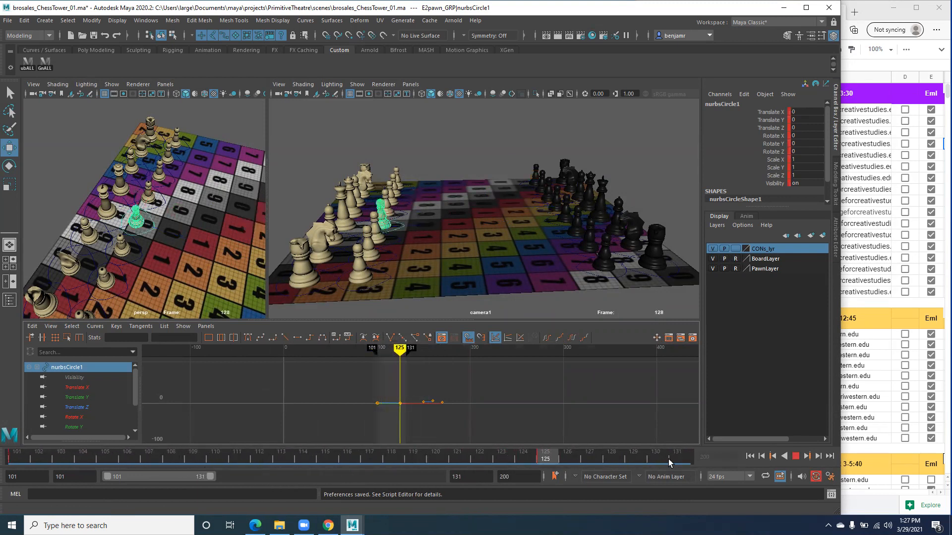
- Stop the playback, extend the playback range to end at frame 200, and scrub to frame 171
{"action": "left_click", "coordinate": [538, 459]}
{"action": "left_click_drag", "start_coordinate": [205, 477], "coordinate": [440, 480]}
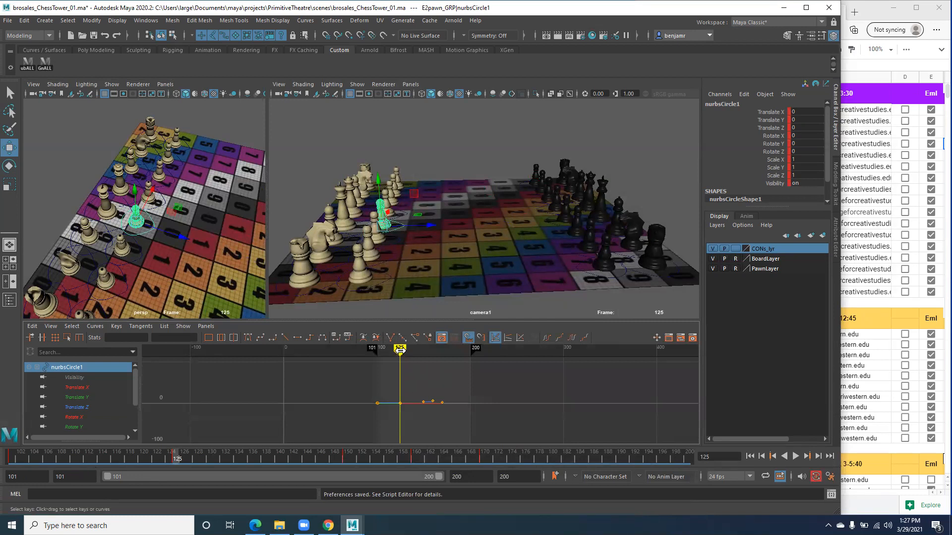
{"action": "key", "text": "alt+v"}
{"action": "mouse_move", "coordinate": [426, 363]}
{"action": "left_mouse_down"}
{"action": "mouse_move", "coordinate": [452, 367]}
{"action": "mouse_move", "coordinate": [443, 370]}
{"action": "left_mouse_up"}
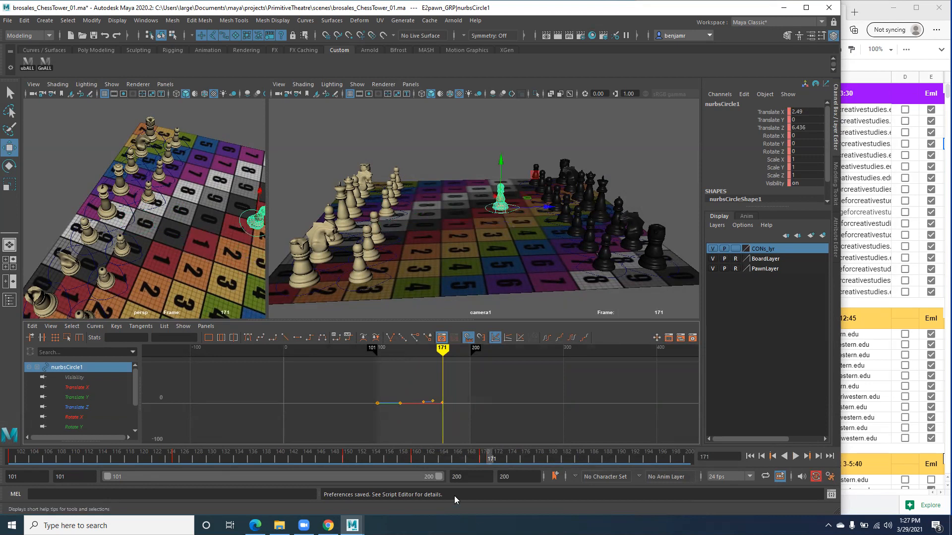
- Play the animation in a playback range narrowed to frames 125–170, and restore the range to 101–200
{"action": "left_click_drag", "start_coordinate": [438, 476], "coordinate": [333, 489]}
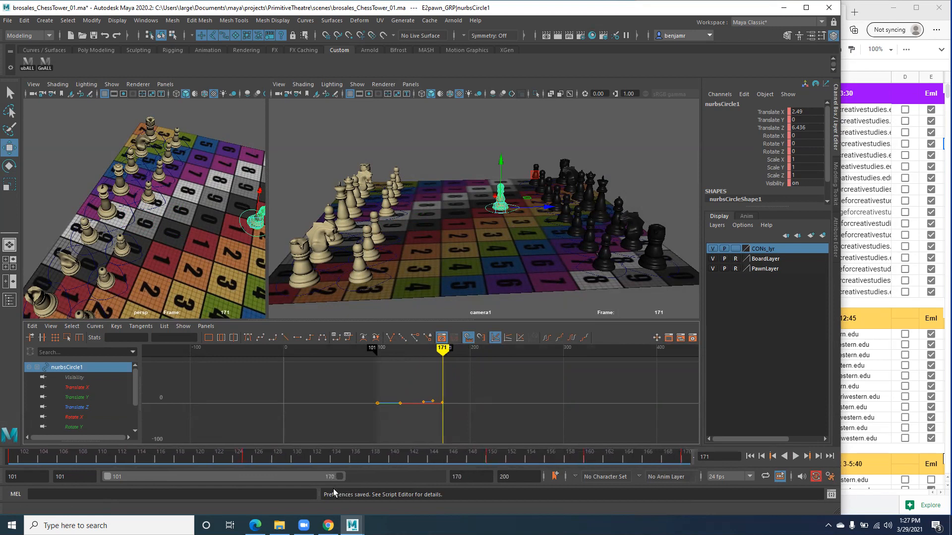
{"action": "left_click_drag", "start_coordinate": [107, 474], "coordinate": [190, 481]}
{"action": "left_click_drag", "start_coordinate": [436, 358], "coordinate": [6, 467]}
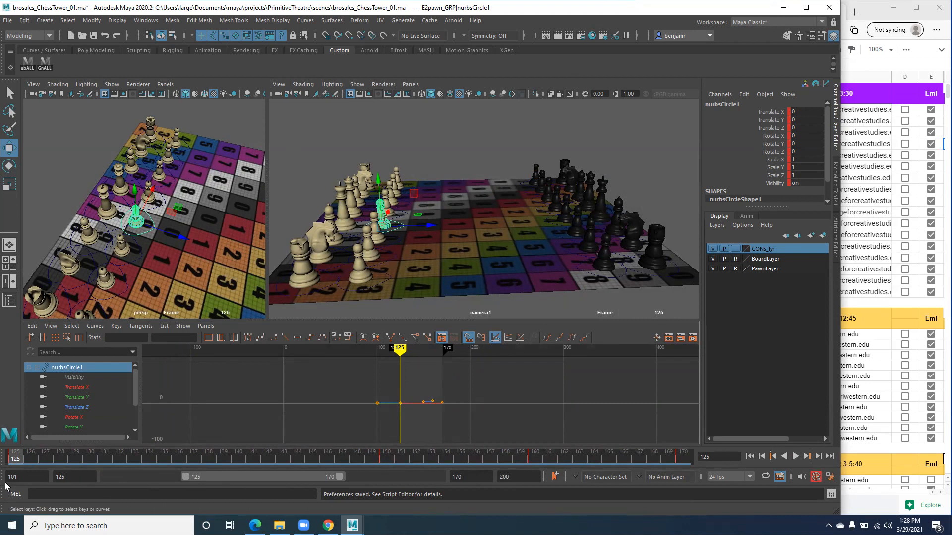
{"action": "key", "text": "alt+v"}
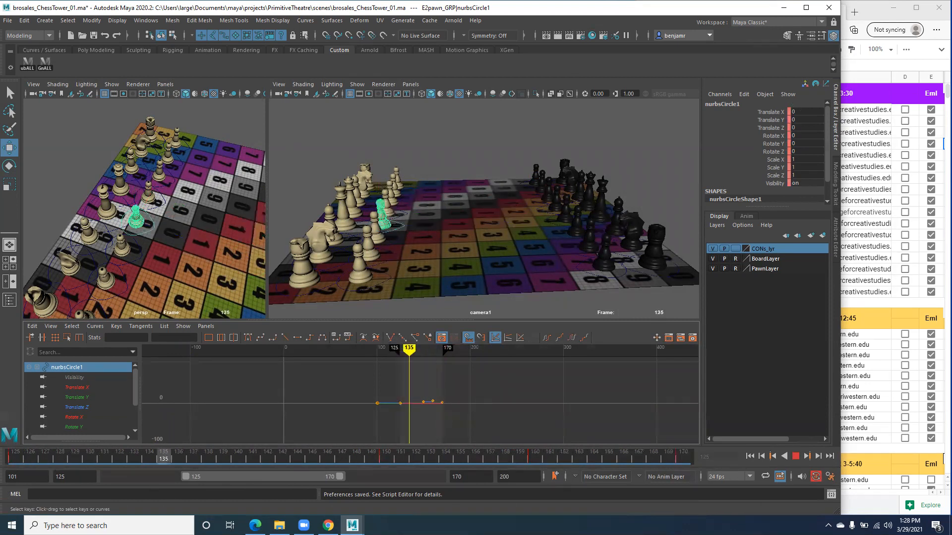
{"action": "key", "text": "alt+v"}
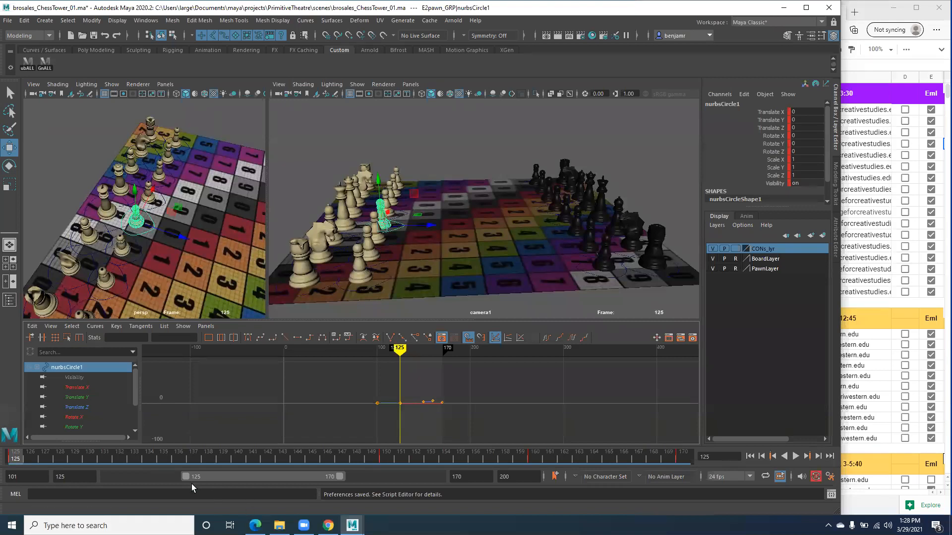
{"action": "left_click_drag", "start_coordinate": [185, 477], "coordinate": [97, 480]}
{"action": "left_click_drag", "start_coordinate": [341, 477], "coordinate": [483, 477]}
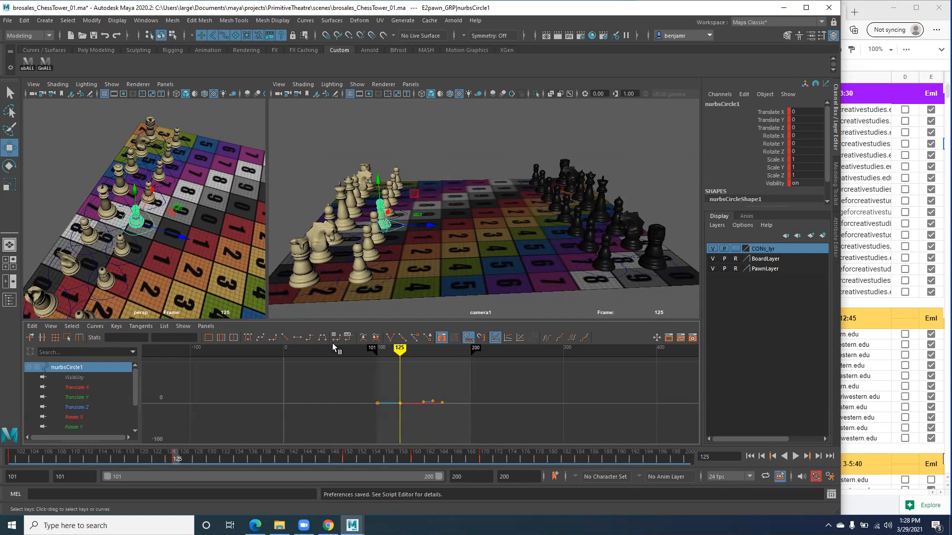
- Enlarge the Graph Editor and zoom in on the pawn's keys between frames 101 and 200
{"action": "left_click_drag", "start_coordinate": [318, 321], "coordinate": [318, 272]}
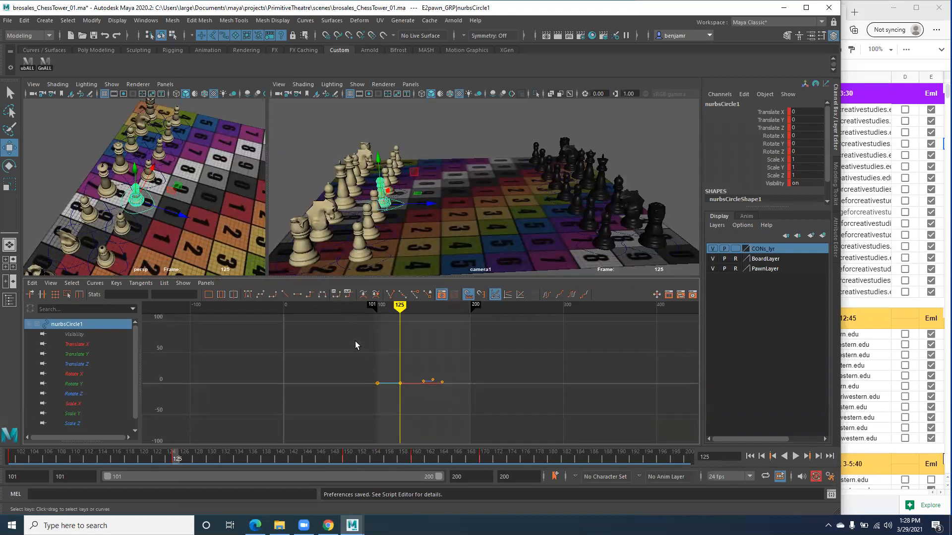
{"action": "right_click_drag", "start_coordinate": [366, 372], "coordinate": [423, 385], "text": "alt"}
{"action": "middle_click_drag", "start_coordinate": [423, 388], "coordinate": [400, 404], "text": "alt"}
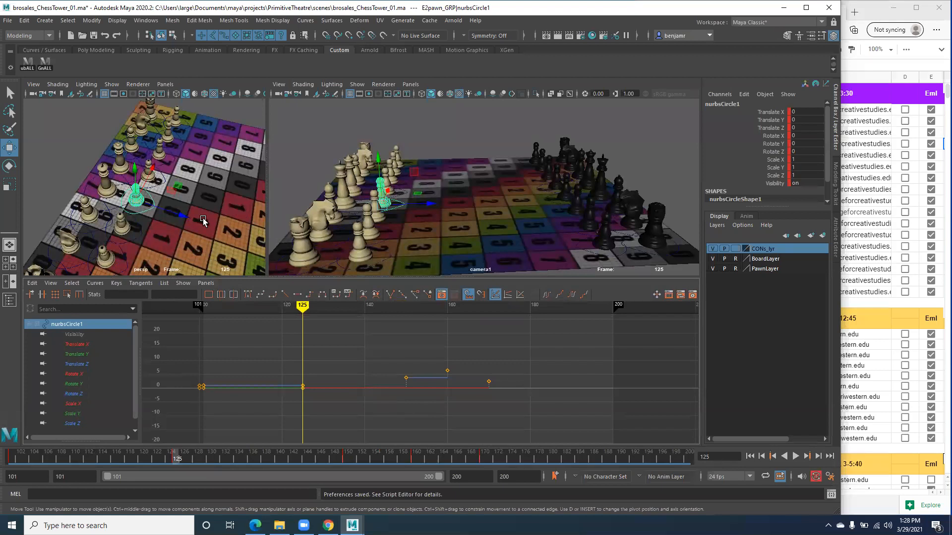
- Examine the board from a low perspective angle and in the front orthographic view, and return to the perspective view
{"action": "left_click_drag", "start_coordinate": [185, 220], "coordinate": [213, 191], "text": "alt"}
{"action": "middle_click", "coordinate": [415, 182]}
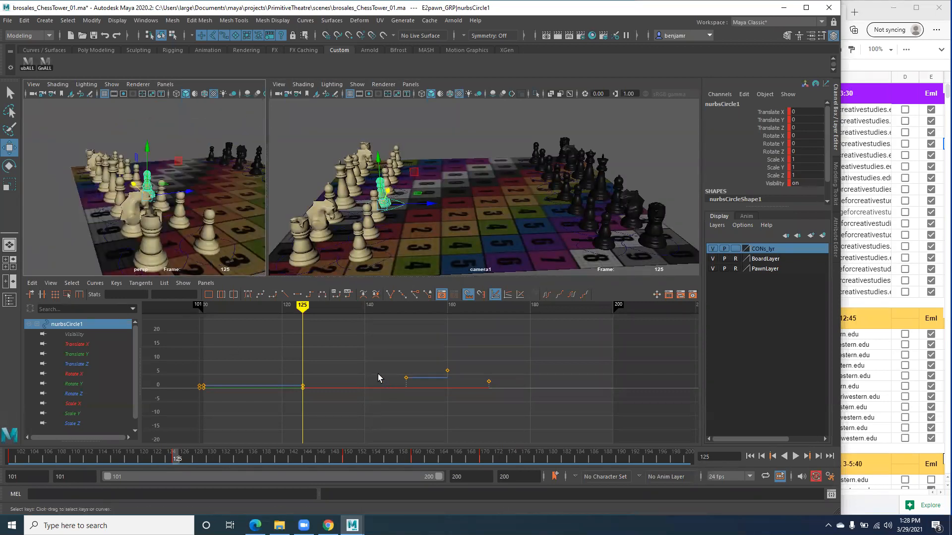
{"action": "key", "text": "space"}
{"action": "left_click_drag", "start_coordinate": [131, 207], "coordinate": [122, 230]}
{"action": "left_click_drag", "start_coordinate": [181, 204], "coordinate": [170, 226], "text": "alt"}
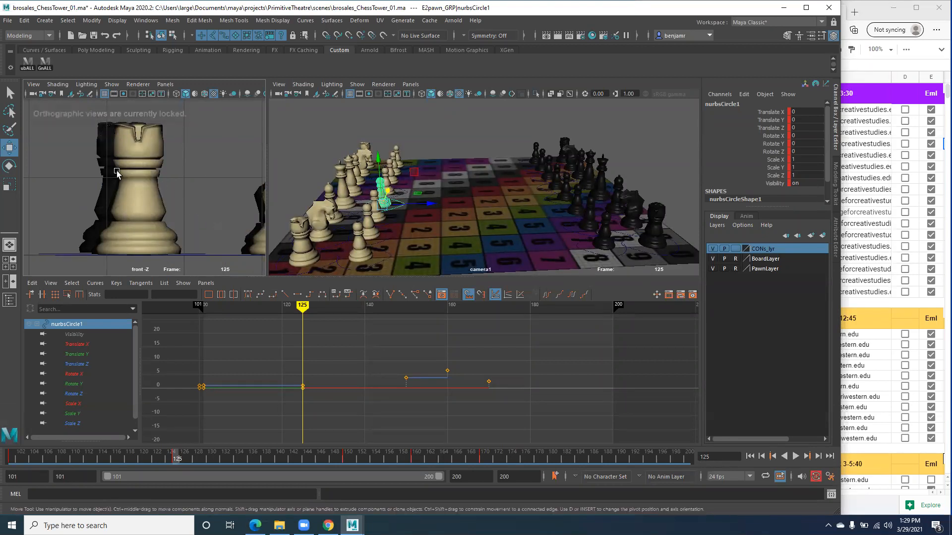
{"action": "key", "text": "space"}
{"action": "left_click_drag", "start_coordinate": [115, 216], "coordinate": [116, 190]}
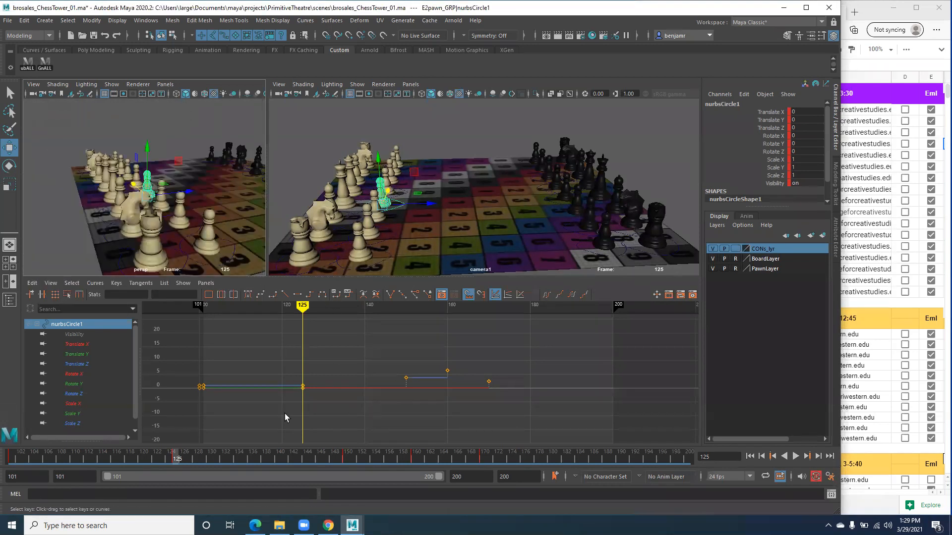
- Examine the pawn's keys in the Graph Editor and the selected pawn up close in the perspective view
{"action": "middle_click_drag", "start_coordinate": [361, 361], "coordinate": [390, 369], "text": "alt"}
{"action": "key", "text": "alt"}
{"action": "key", "text": "alt"}
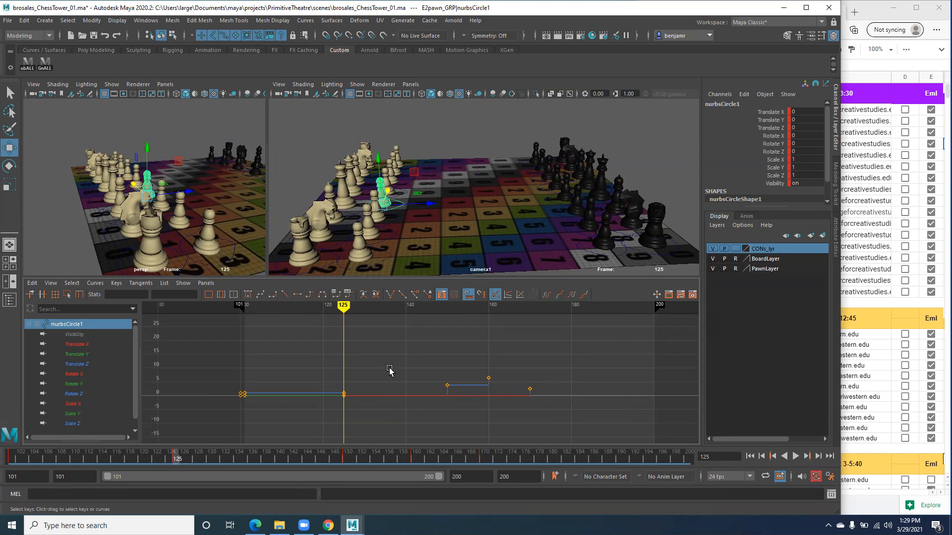
{"action": "middle_click_drag", "start_coordinate": [390, 367], "coordinate": [437, 372], "text": "alt"}
{"action": "scroll", "coordinate": [437, 370], "scroll_direction": "down", "scroll_amount": 5}
{"action": "scroll", "coordinate": [437, 371], "scroll_direction": "up", "scroll_amount": 4}
{"action": "scroll", "coordinate": [436, 370], "scroll_direction": "down", "scroll_amount": 4}
{"action": "scroll", "coordinate": [436, 371], "scroll_direction": "up", "scroll_amount": 3}
{"action": "scroll", "coordinate": [436, 374], "scroll_direction": "up", "scroll_amount": 6}
{"action": "scroll", "coordinate": [437, 374], "scroll_direction": "down", "scroll_amount": 5}
{"action": "scroll", "coordinate": [119, 189], "scroll_direction": "down", "scroll_amount": 5}
{"action": "scroll", "coordinate": [119, 189], "scroll_direction": "up", "scroll_amount": 10}
{"action": "scroll", "coordinate": [119, 189], "scroll_direction": "down", "scroll_amount": 2}
{"action": "scroll", "coordinate": [119, 188], "scroll_direction": "up", "scroll_amount": 10}
{"action": "scroll", "coordinate": [119, 189], "scroll_direction": "down", "scroll_amount": 3}
{"action": "scroll", "coordinate": [119, 188], "scroll_direction": "down", "scroll_amount": 8}
{"action": "scroll", "coordinate": [119, 189], "scroll_direction": "up", "scroll_amount": 2}
{"action": "scroll", "coordinate": [119, 188], "scroll_direction": "up", "scroll_amount": 5}
{"action": "scroll", "coordinate": [119, 189], "scroll_direction": "down", "scroll_amount": 3}
{"action": "scroll", "coordinate": [119, 189], "scroll_direction": "up", "scroll_amount": 3}
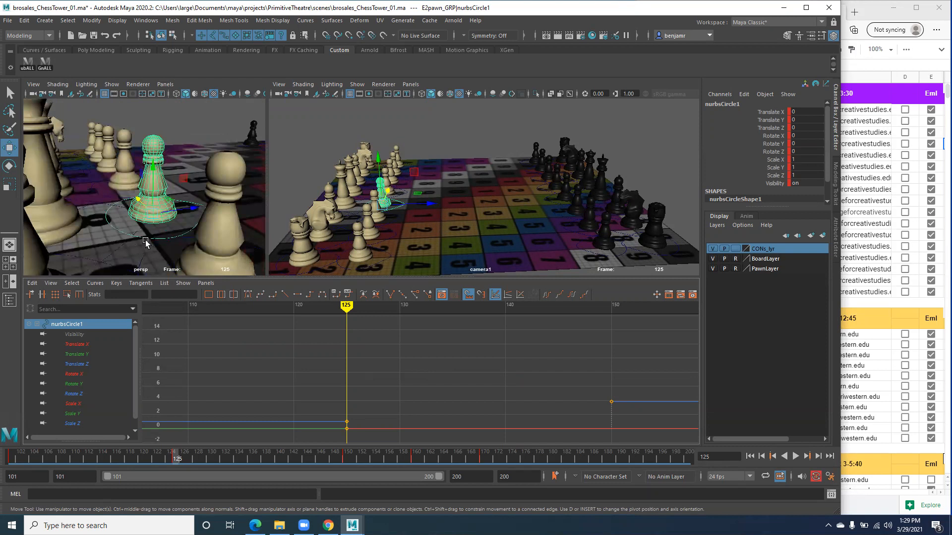
{"action": "scroll", "coordinate": [137, 227], "scroll_direction": "down", "scroll_amount": 2}
{"action": "right_click_drag", "start_coordinate": [138, 227], "coordinate": [182, 246], "text": "alt"}
{"action": "right_click_drag", "start_coordinate": [288, 372], "coordinate": [346, 342], "text": "alt"}
{"action": "scroll", "coordinate": [346, 342], "scroll_direction": "up", "scroll_amount": 2}
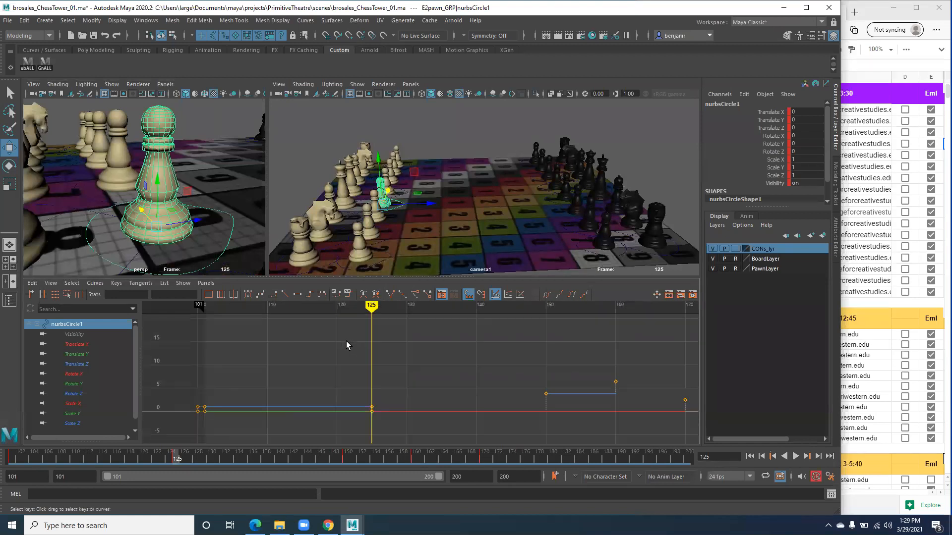
{"action": "scroll", "coordinate": [361, 391], "scroll_direction": "down", "scroll_amount": 4}
{"action": "middle_click_drag", "start_coordinate": [356, 370], "coordinate": [307, 372], "text": "alt"}
{"action": "right_click_drag", "start_coordinate": [307, 372], "coordinate": [329, 371], "text": "alt"}
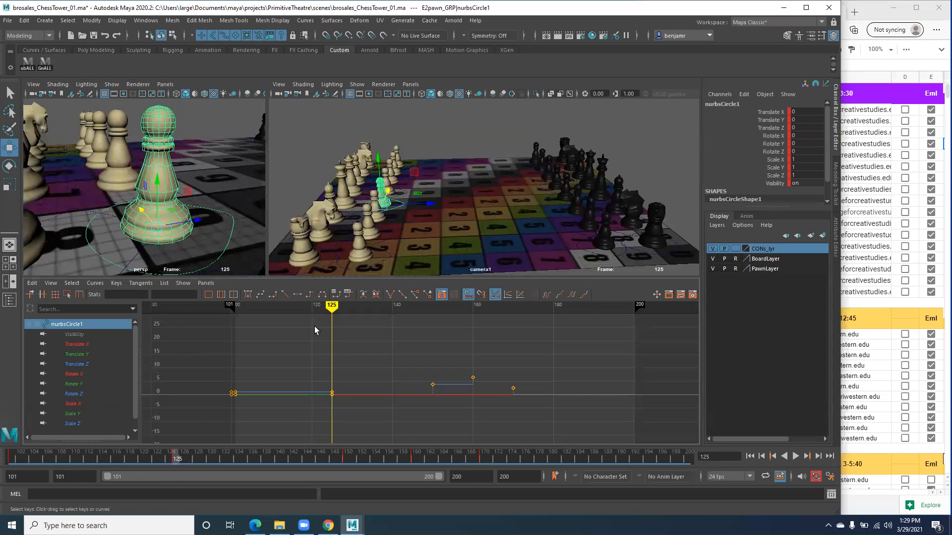
- Expand the Channel Box, select all channels from Translate X to Visibility, and select all the pawn's curves in the Graph Editor
{"action": "left_click_drag", "start_coordinate": [761, 207], "coordinate": [761, 284]}
{"action": "left_click_drag", "start_coordinate": [758, 112], "coordinate": [777, 190]}
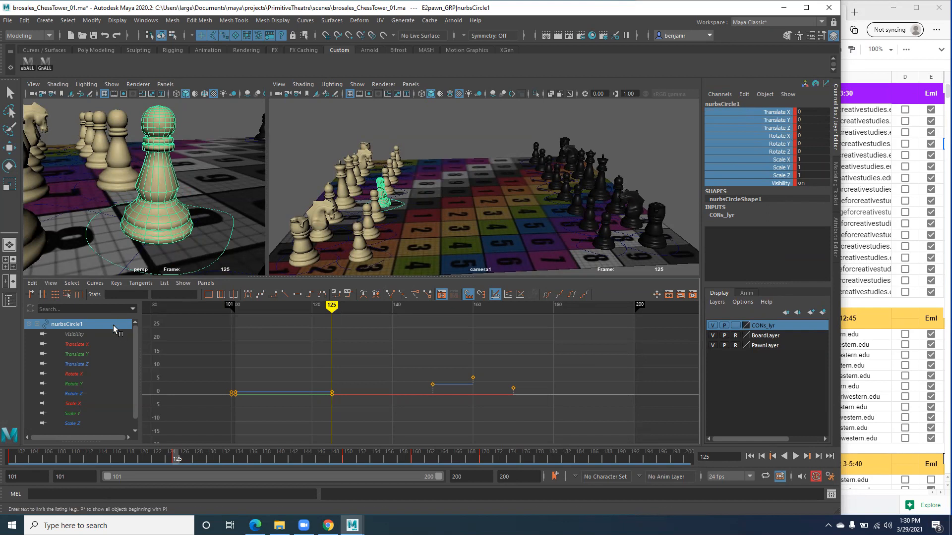
{"action": "left_click_drag", "start_coordinate": [97, 337], "coordinate": [82, 422]}
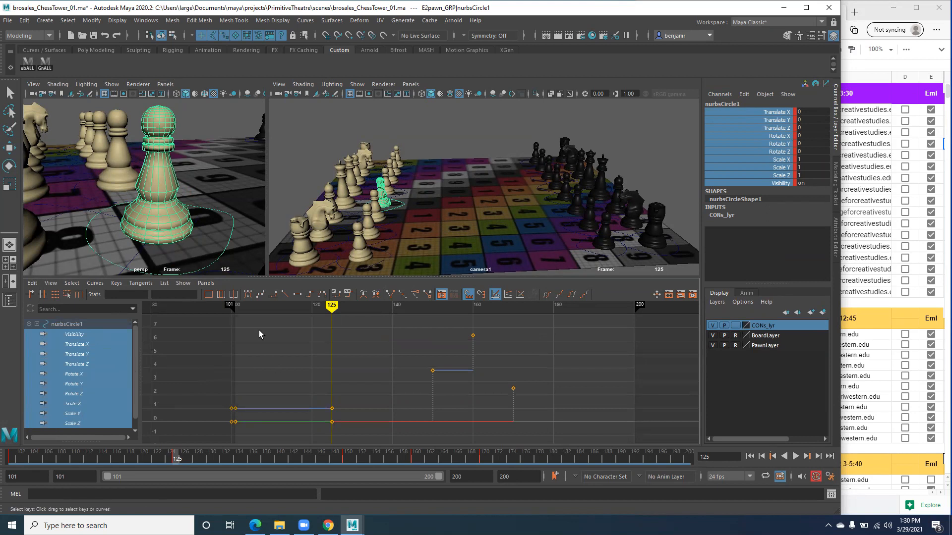
- Isolate the pawn's Translate X curve in the Graph Editor, and switch to showing only the Translate Z curve
{"action": "left_click", "coordinate": [68, 344]}
{"action": "key", "text": "w"}
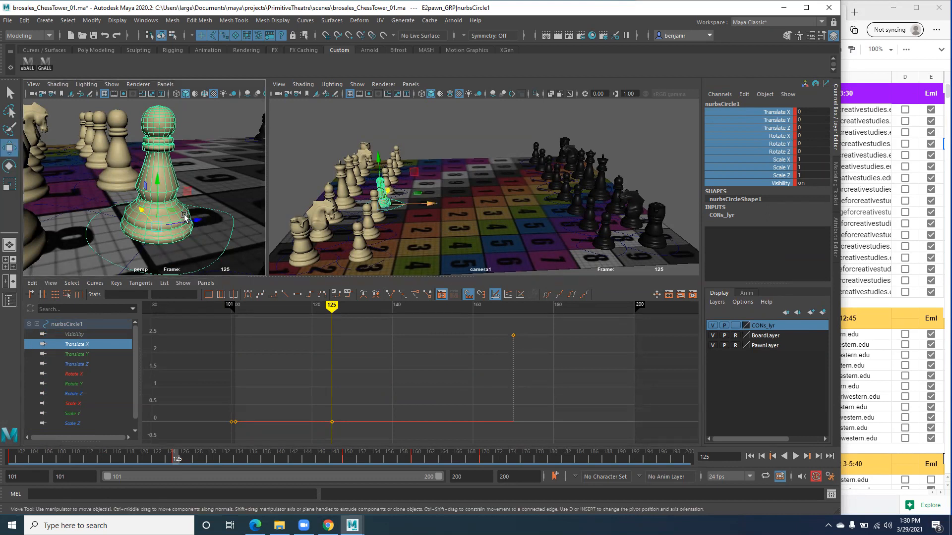
{"action": "left_click", "coordinate": [76, 365]}
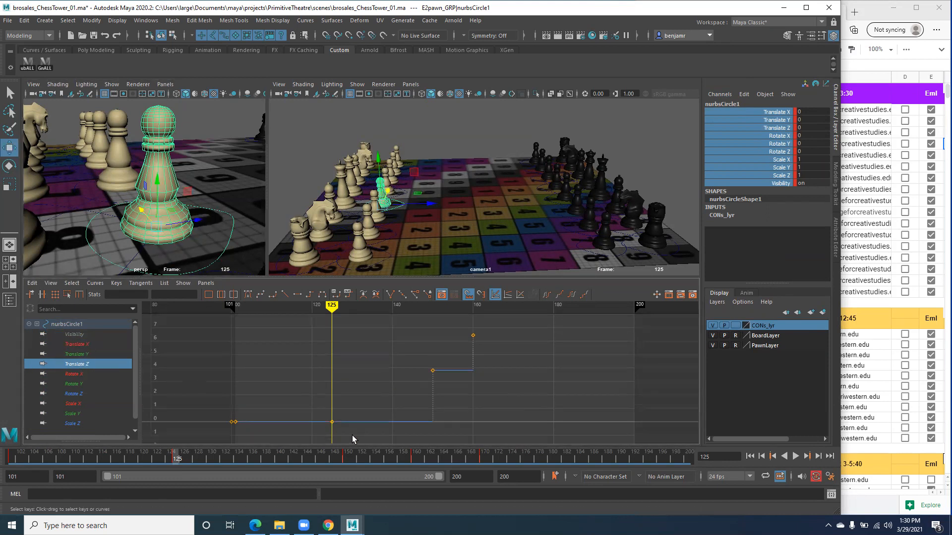
- Compare the pawn's positions at the keys on frames 125 and 150, ending on frame 150
{"action": "key", "text": "period"}
{"action": "key", "text": "comma"}
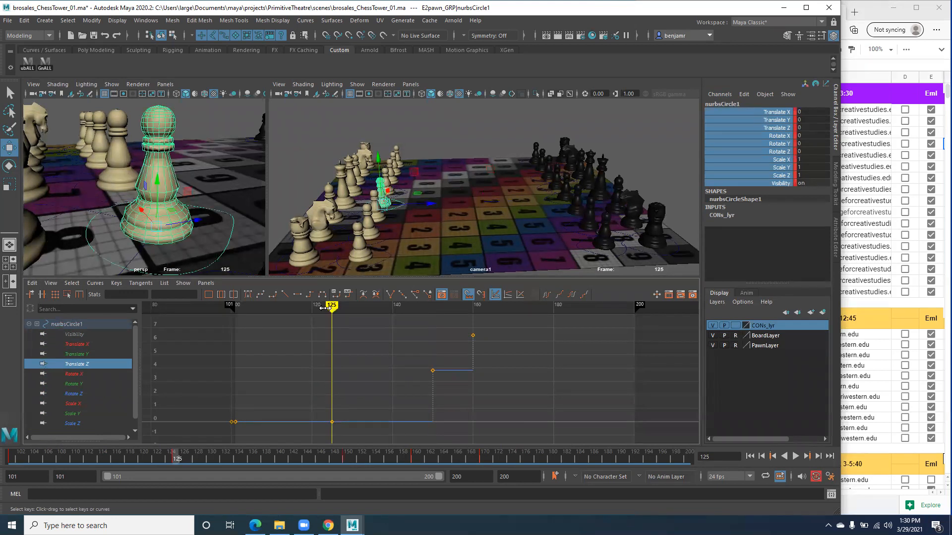
{"action": "key", "text": "period"}
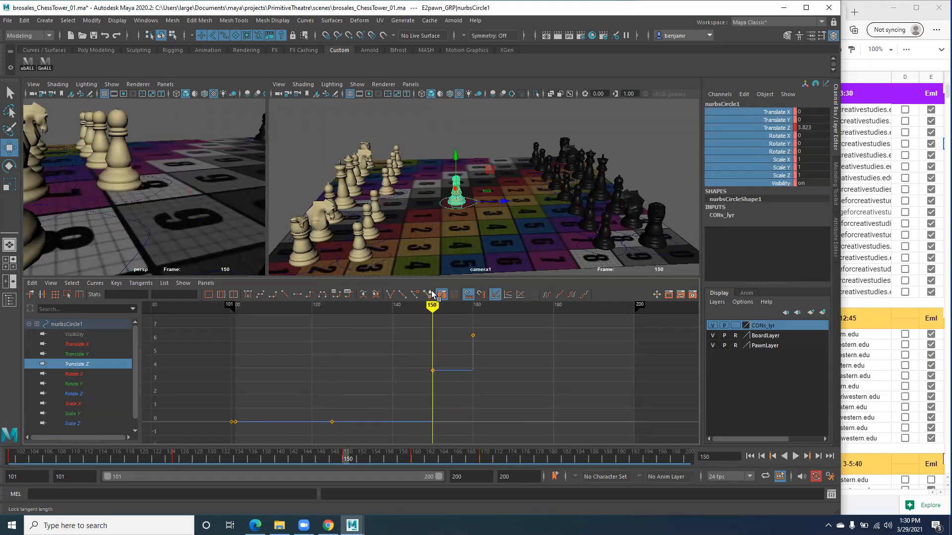
{"action": "key", "text": "comma"}
{"action": "key", "text": "period"}
{"action": "key", "text": "comma"}
{"action": "key", "text": "period"}
{"action": "key", "text": "comma"}
{"action": "key", "text": "period"}
{"action": "key", "text": "comma"}
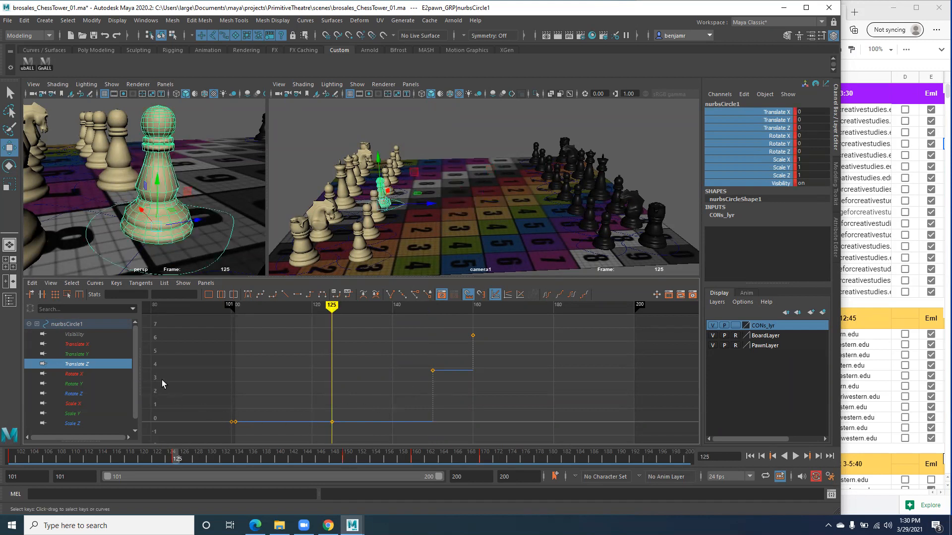
{"action": "key", "text": "period"}
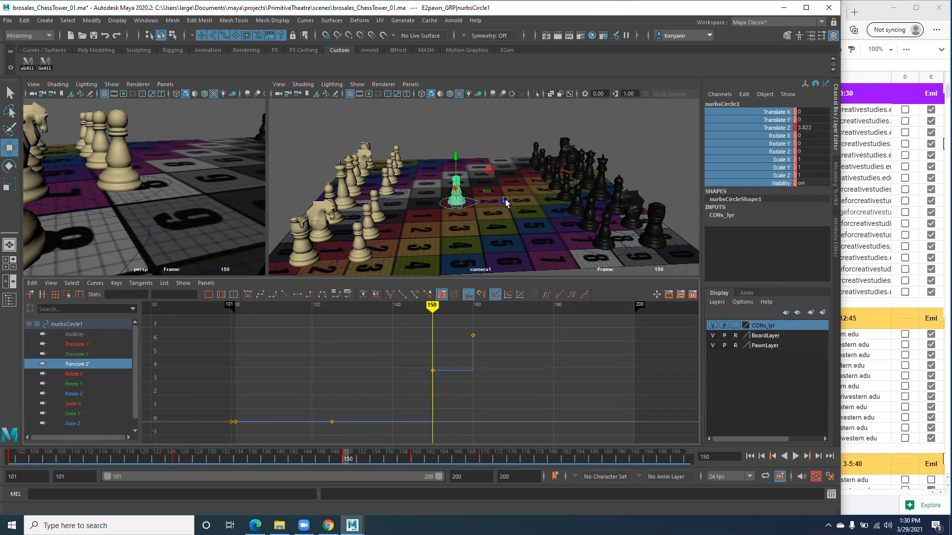
- Nudge the pawn along Z at frame 150 and set that Translate Z key's value to 4 in the Graph Editor
{"action": "left_click_drag", "start_coordinate": [503, 200], "coordinate": [503, 201]}
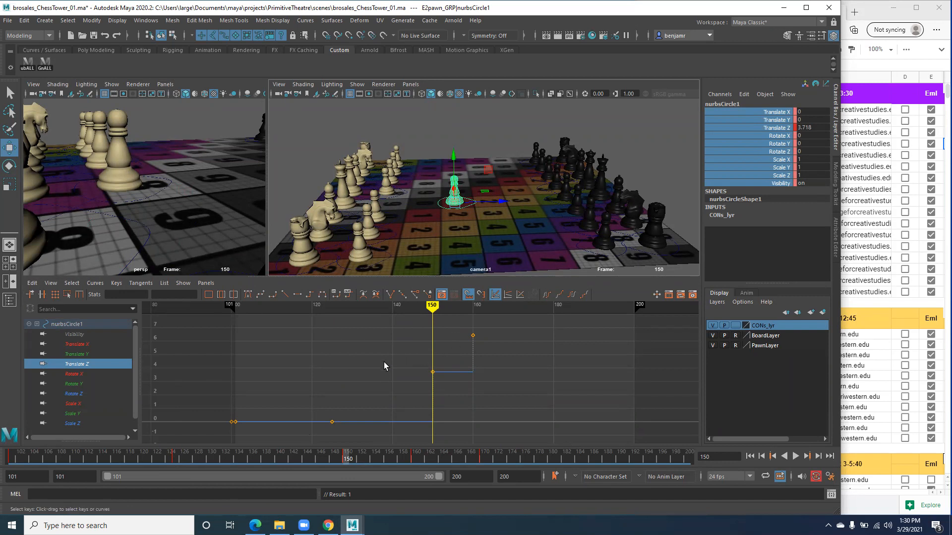
{"action": "left_click_drag", "start_coordinate": [440, 392], "coordinate": [441, 391]}
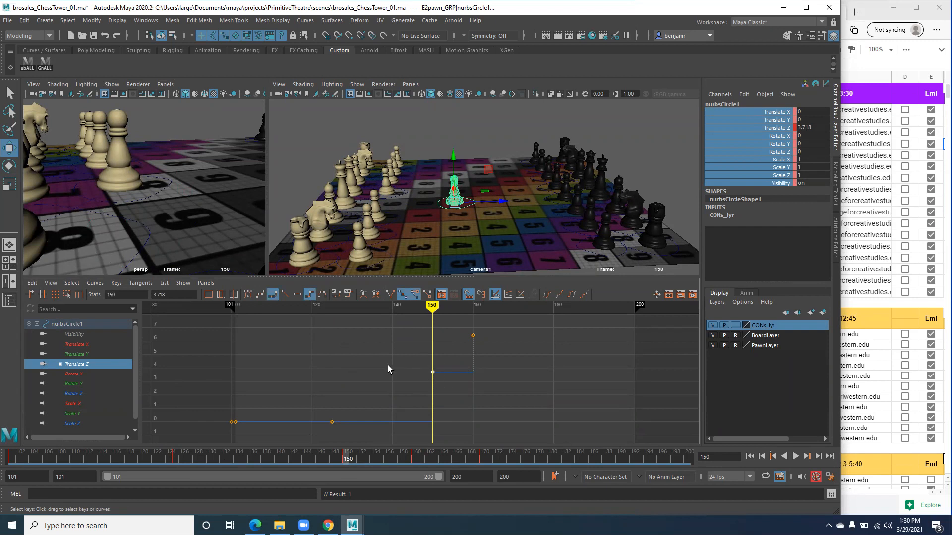
{"action": "left_click", "coordinate": [177, 294]}
{"action": "key", "text": "Return"}
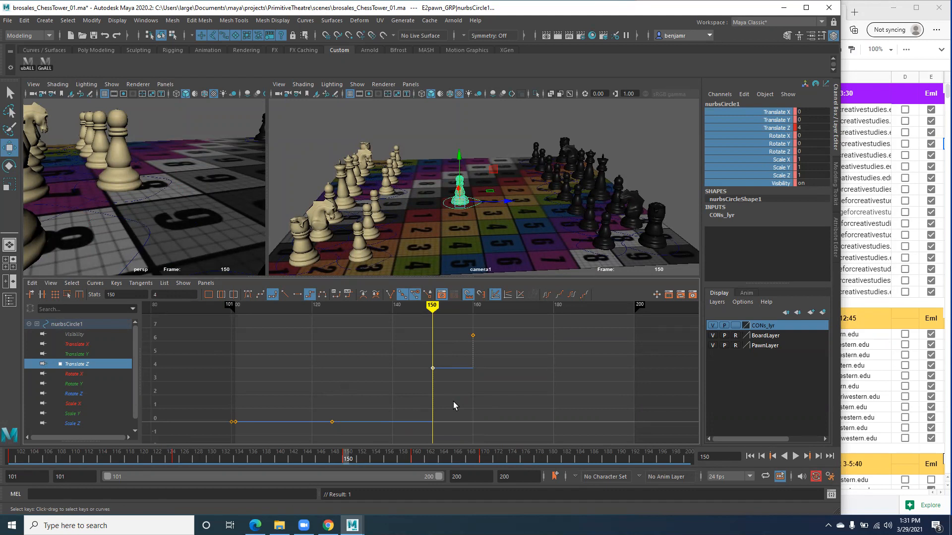
- Adjust the frame 150 Translate Z key freehand in the Graph Editor to a value of about 3.93
{"action": "middle_click_drag", "start_coordinate": [411, 345], "coordinate": [412, 345], "text": "shift"}
{"action": "mouse_move", "coordinate": [411, 345]}
{"action": "middle_mouse_down"}
{"action": "mouse_move", "coordinate": [409, 386]}
{"action": "mouse_move", "coordinate": [403, 318]}
{"action": "mouse_move", "coordinate": [404, 389]}
{"action": "mouse_move", "coordinate": [404, 328]}
{"action": "mouse_move", "coordinate": [404, 349]}
{"action": "middle_mouse_up"}
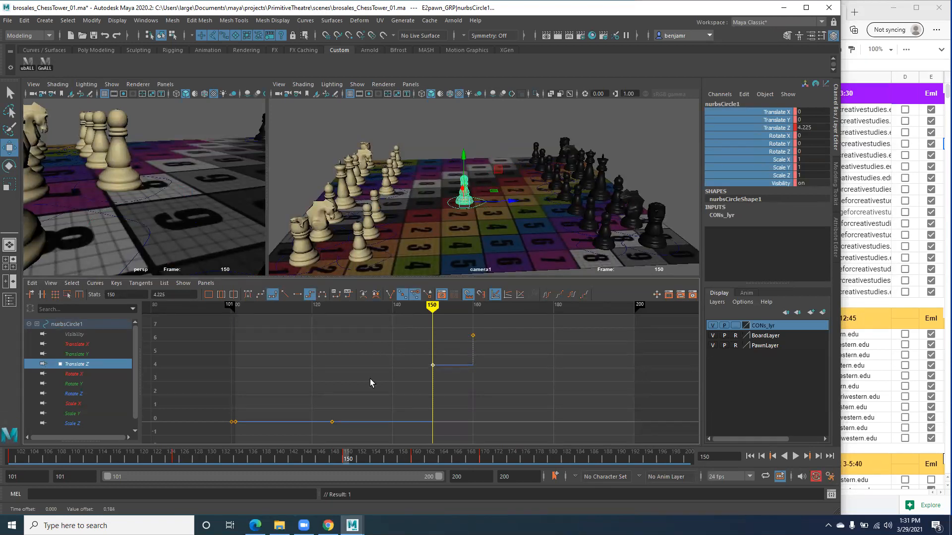
{"action": "middle_click_drag", "start_coordinate": [369, 365], "coordinate": [373, 378]}
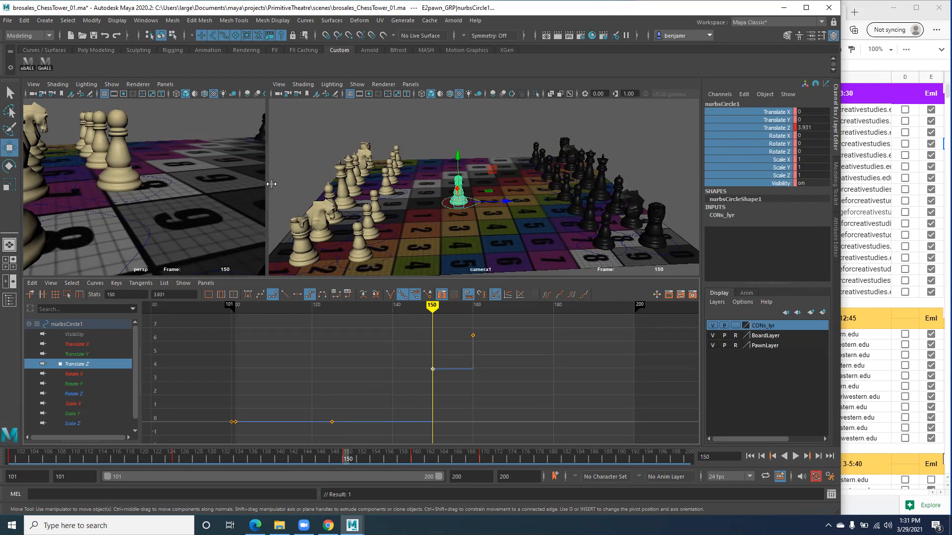
- Widen the perspective viewport and frame the moved pawn together with the white pieces
{"action": "left_click_drag", "start_coordinate": [271, 184], "coordinate": [340, 184]}
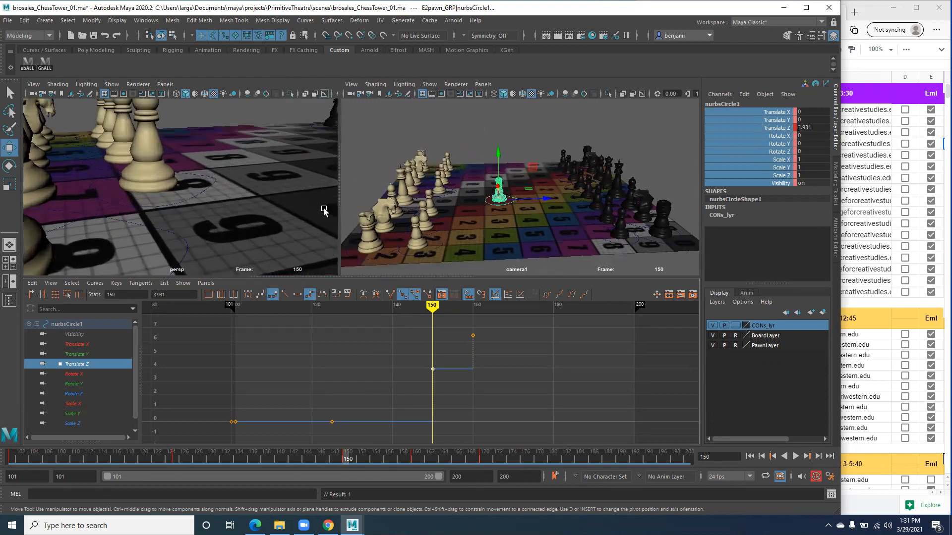
{"action": "left_click_drag", "start_coordinate": [287, 213], "coordinate": [266, 210], "text": "alt"}
{"action": "right_click_drag", "start_coordinate": [266, 210], "coordinate": [227, 233], "text": "alt"}
{"action": "middle_click_drag", "start_coordinate": [227, 233], "coordinate": [198, 228], "text": "alt"}
{"action": "right_click_drag", "start_coordinate": [203, 229], "coordinate": [181, 227], "text": "alt"}
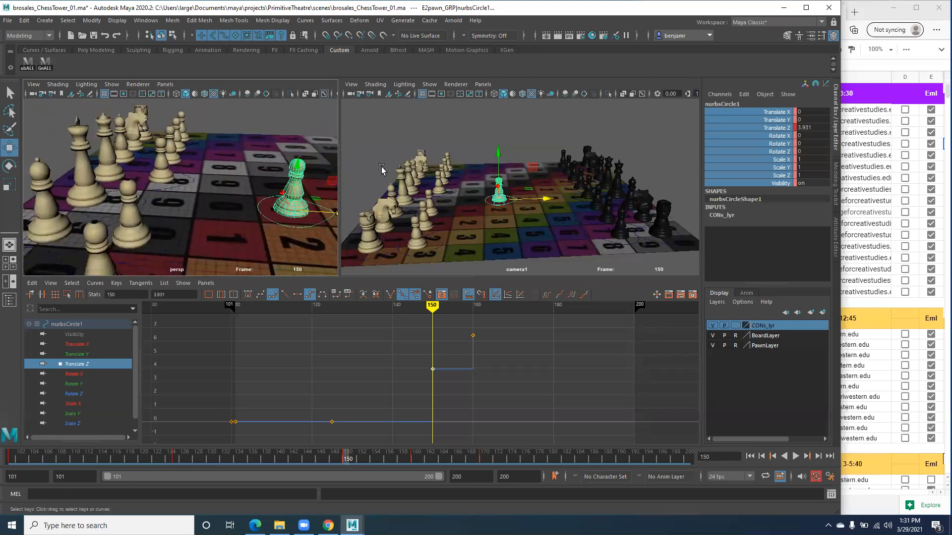
- Scrub to frame 160 and delete the pawn's Translate Z key there
{"action": "left_click_drag", "start_coordinate": [282, 463], "coordinate": [344, 463]}
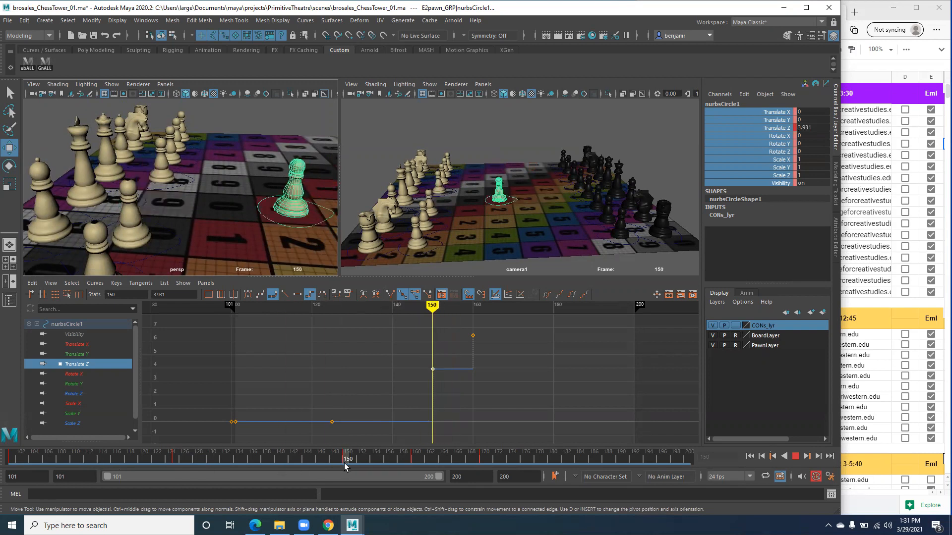
{"action": "left_click_drag", "start_coordinate": [377, 463], "coordinate": [416, 463]}
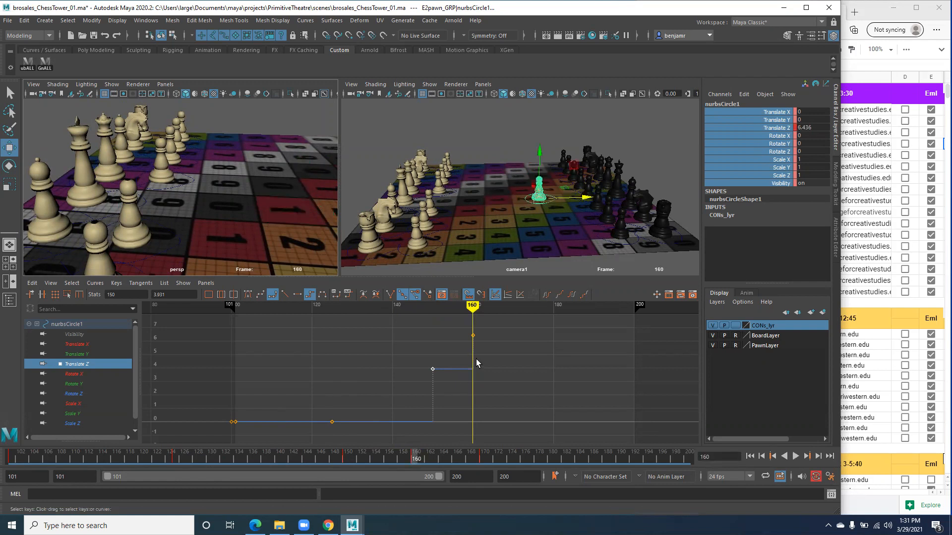
{"action": "left_click_drag", "start_coordinate": [462, 324], "coordinate": [503, 375]}
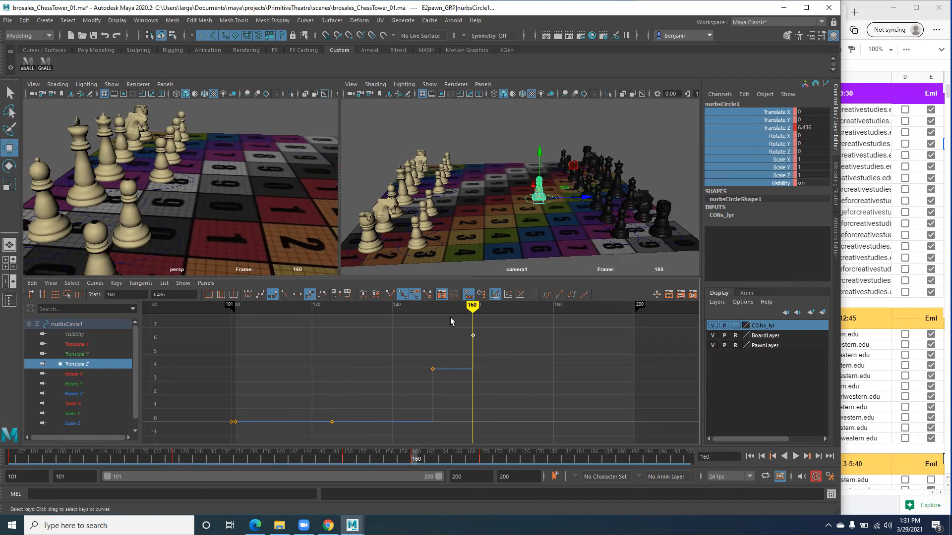
{"action": "key", "text": "Delete"}
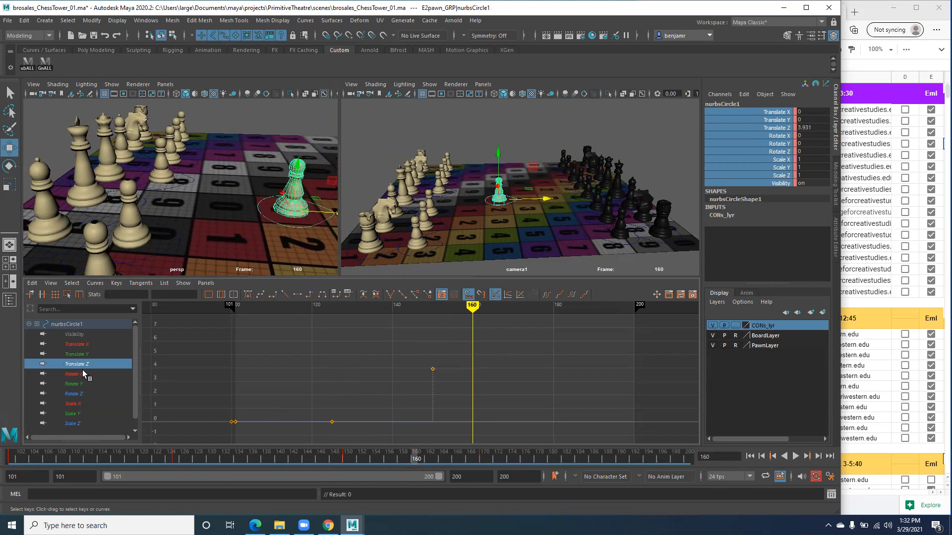
- Scrub to frame 170 and try moving the E2 pawn along X by about 2.49 units
{"action": "key", "text": "f"}
{"action": "left_click_drag", "start_coordinate": [402, 465], "coordinate": [482, 479]}
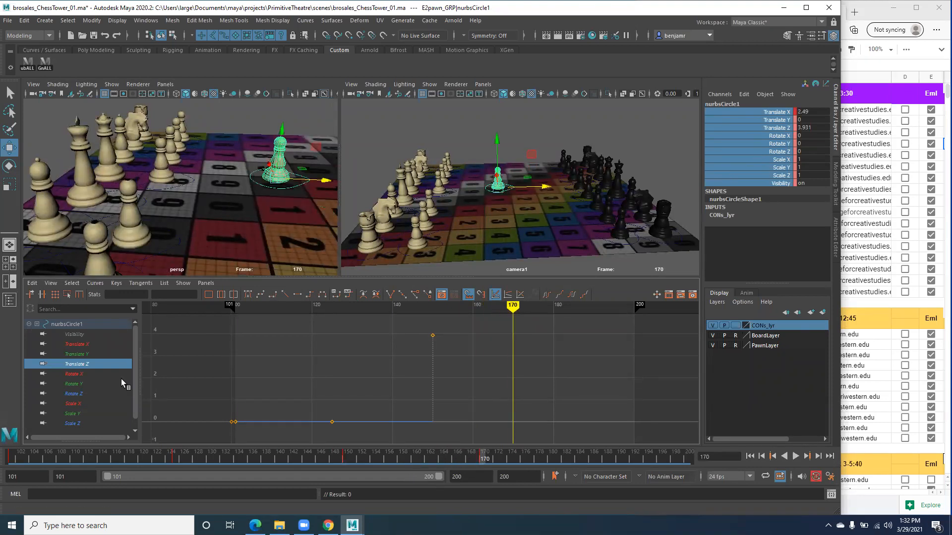
- Display all of the E2 pawn's channels in the Graph Editor and set keys on them at frame 150
{"action": "left_click_drag", "start_coordinate": [79, 335], "coordinate": [94, 427]}
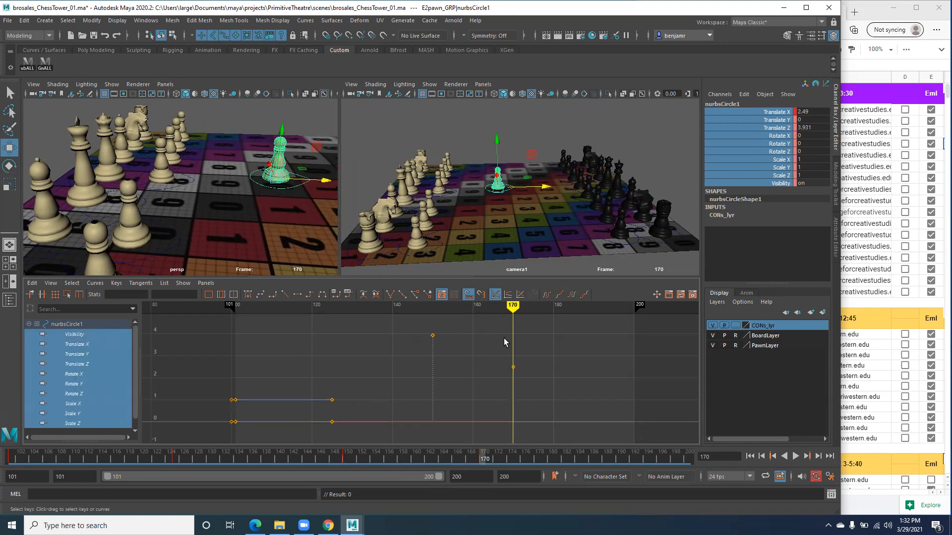
{"action": "left_click_drag", "start_coordinate": [549, 437], "coordinate": [548, 438]}
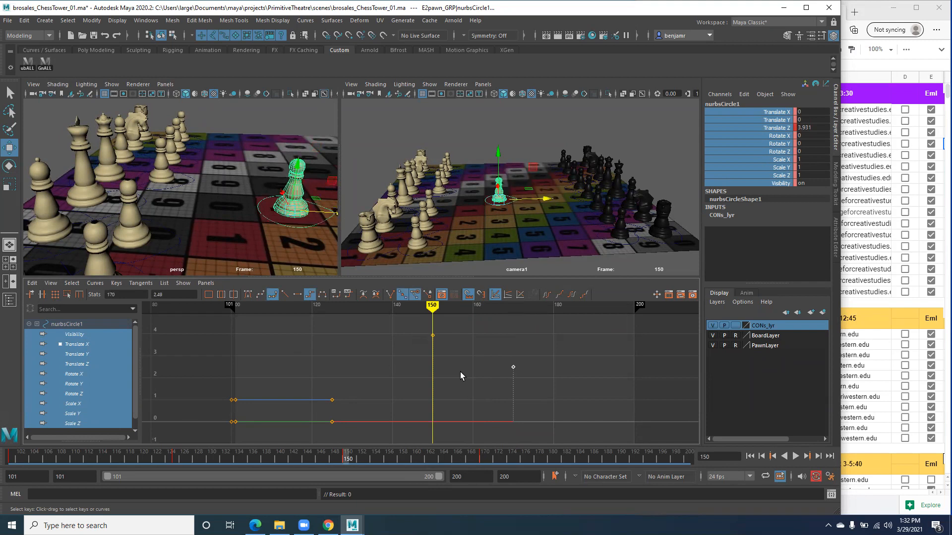
{"action": "key", "text": "s"}
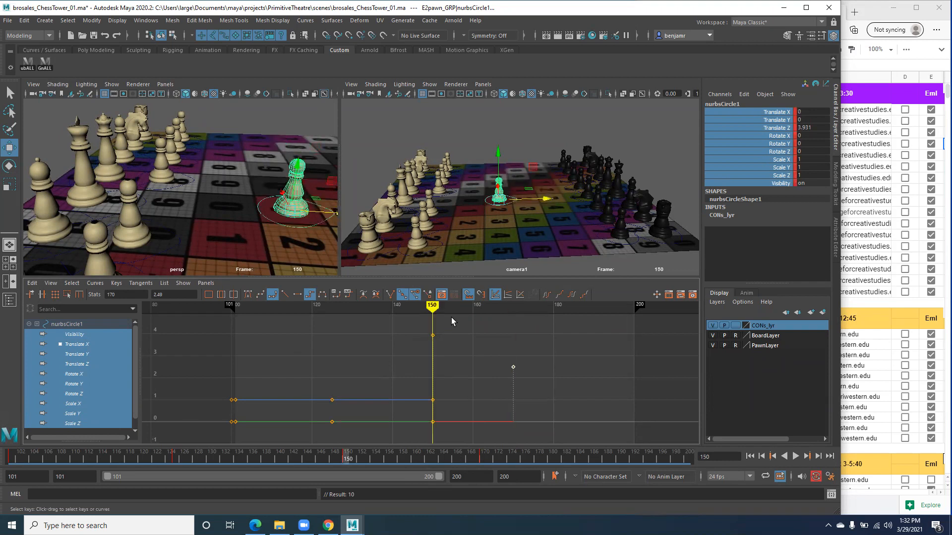
- Dismiss the OneDrive offer, delete the E2 pawn's Translate X key at frame 170, and play back the animation
{"action": "key", "text": "period"}
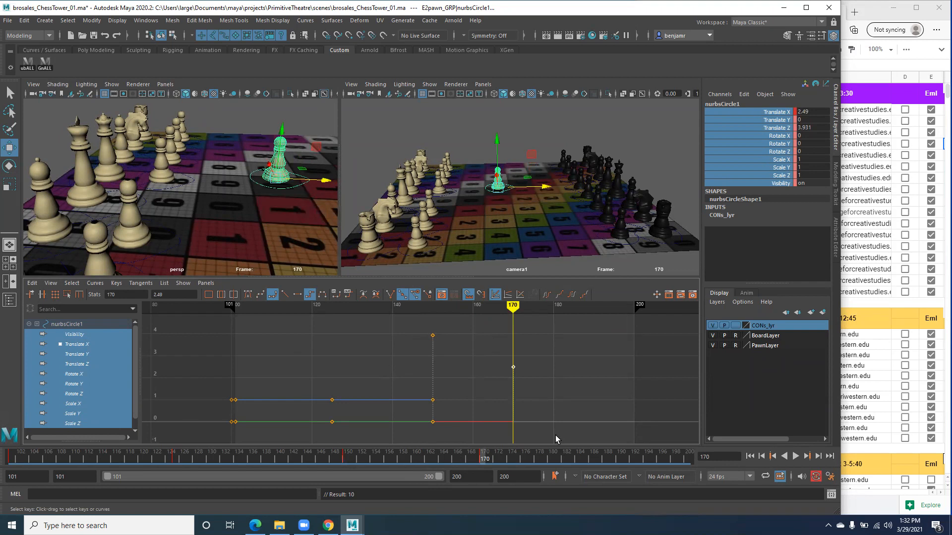
{"action": "key", "text": "Print"}
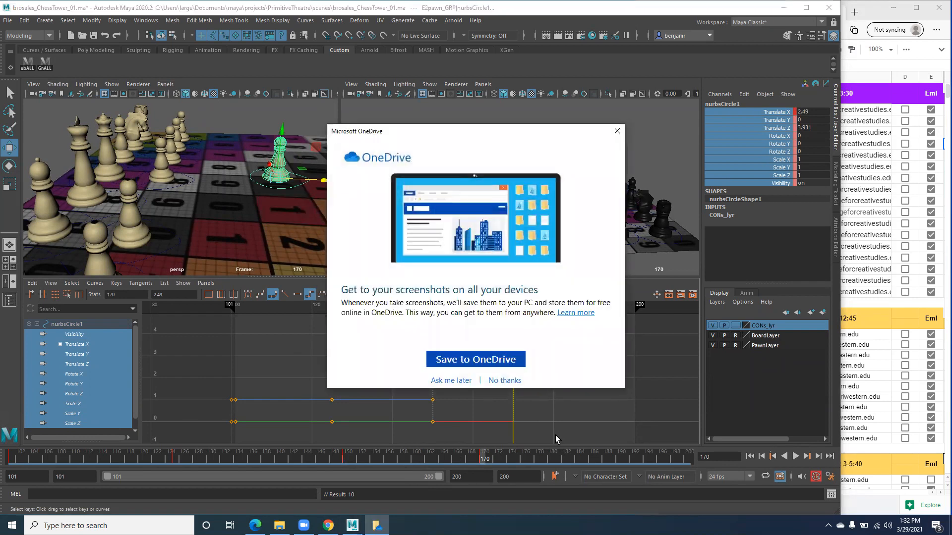
{"action": "left_click", "coordinate": [611, 137]}
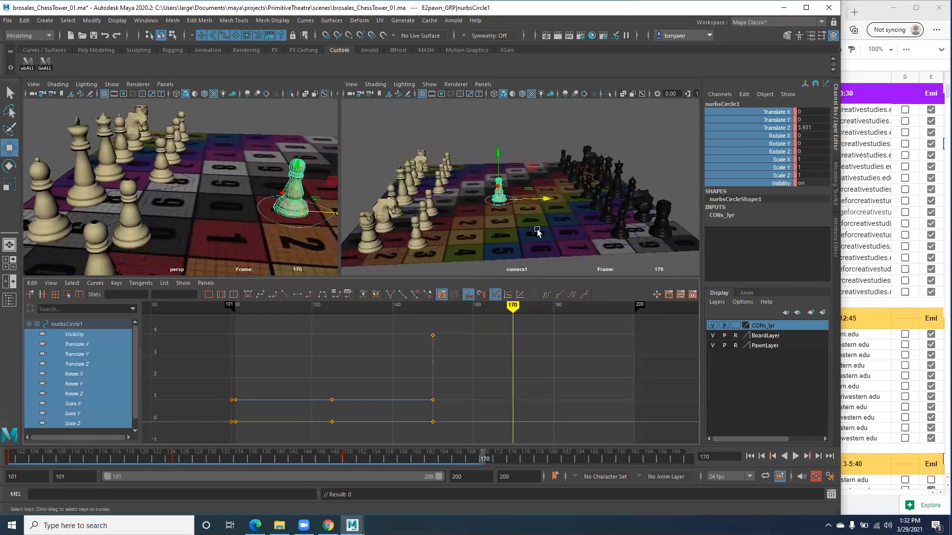
{"action": "key", "text": "alt+v"}
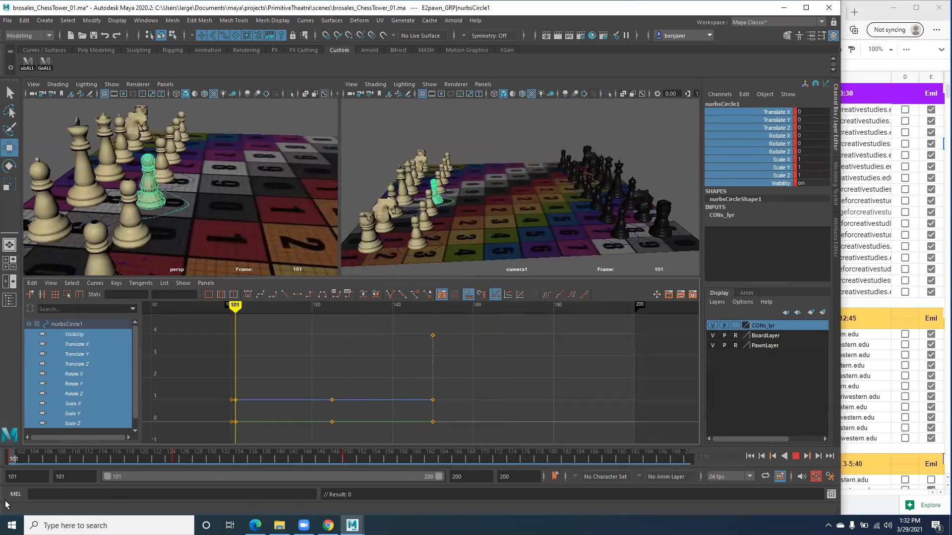
{"action": "key", "text": "alt+v"}
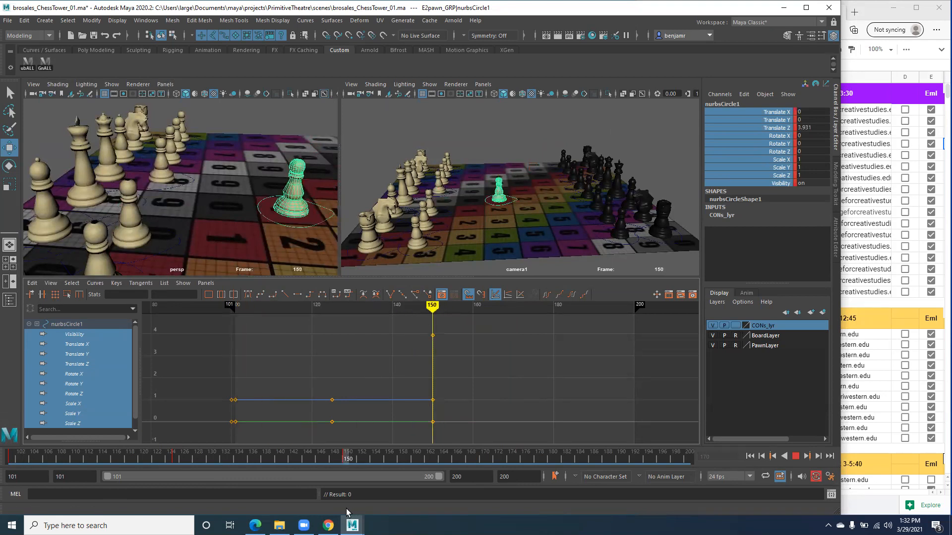
- Select the black E7 pawn's control and key all its channels at frame 175
{"action": "mouse_move", "coordinate": [240, 214]}
{"action": "right_mouse_down", "text": "alt"}
{"action": "mouse_move", "coordinate": [167, 200]}
{"action": "mouse_move", "coordinate": [165, 217]}
{"action": "right_mouse_up", "text": "alt"}
{"action": "left_click_drag", "start_coordinate": [165, 216], "coordinate": [213, 242], "text": "alt"}
{"action": "right_click_drag", "start_coordinate": [168, 216], "coordinate": [196, 211], "text": "alt"}
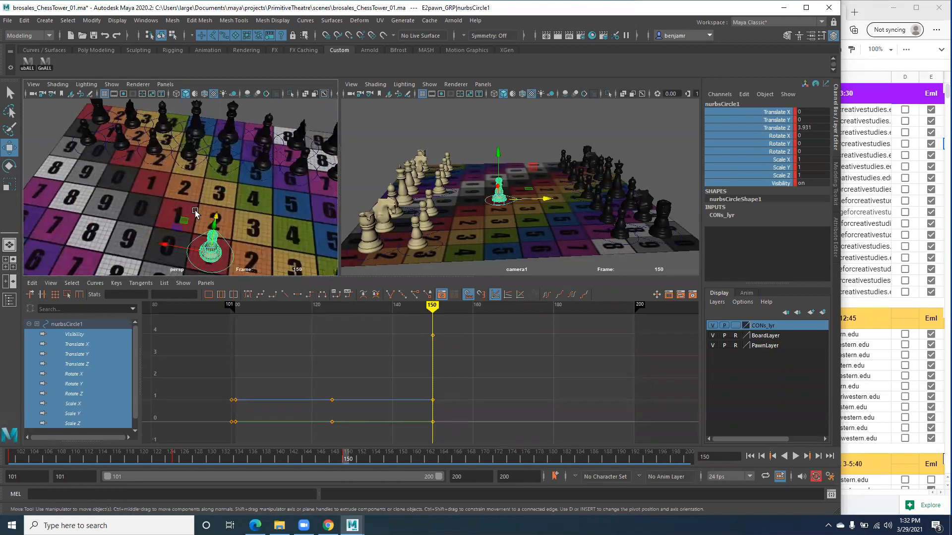
{"action": "left_click_drag", "start_coordinate": [201, 213], "coordinate": [216, 192], "text": "alt"}
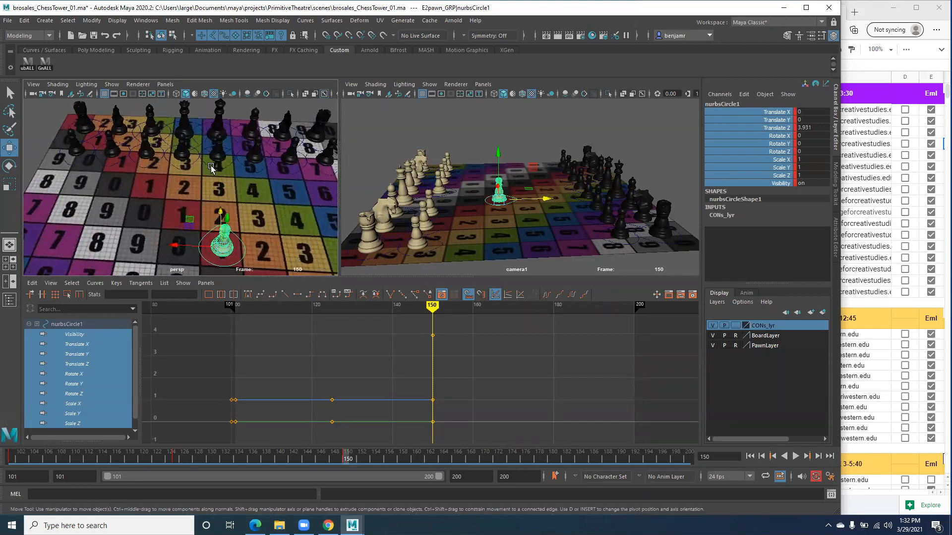
{"action": "left_click", "coordinate": [210, 166]}
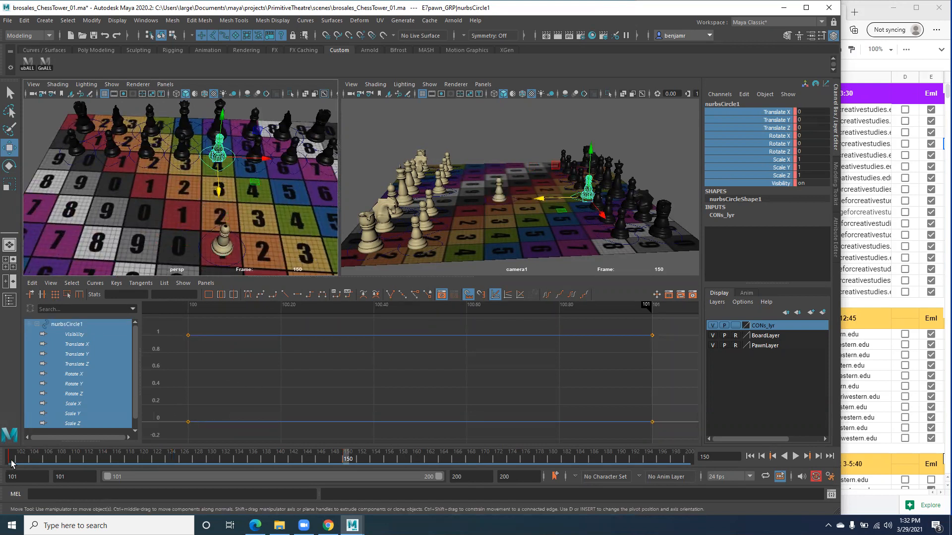
{"action": "left_click", "coordinate": [11, 459]}
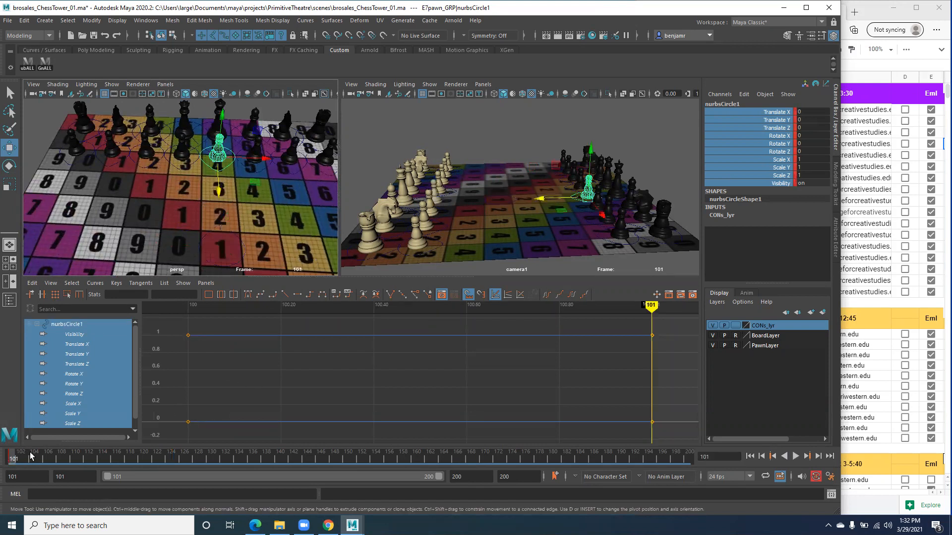
{"action": "left_click_drag", "start_coordinate": [12, 458], "coordinate": [383, 466]}
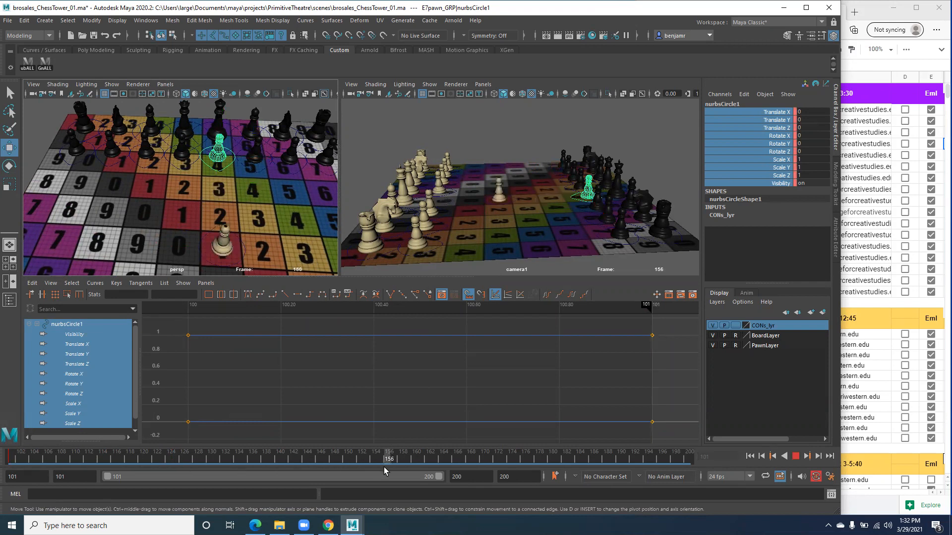
{"action": "left_click_drag", "start_coordinate": [362, 468], "coordinate": [362, 468]}
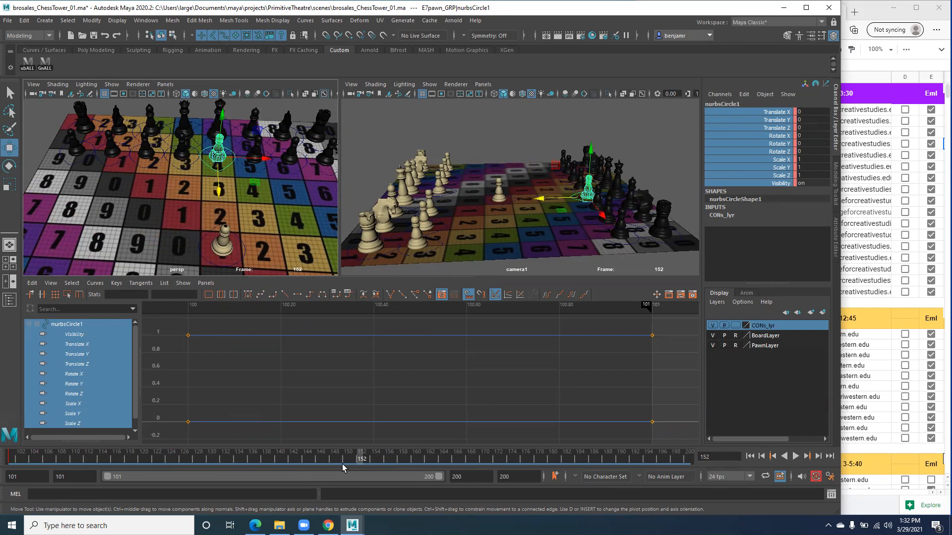
{"action": "left_click_drag", "start_coordinate": [366, 459], "coordinate": [458, 465]}
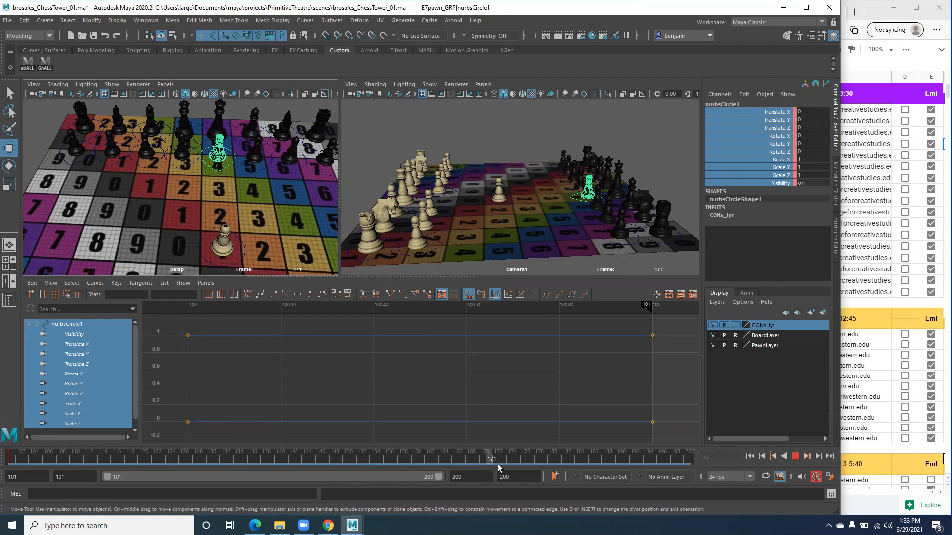
{"action": "left_click_drag", "start_coordinate": [514, 467], "coordinate": [512, 464]}
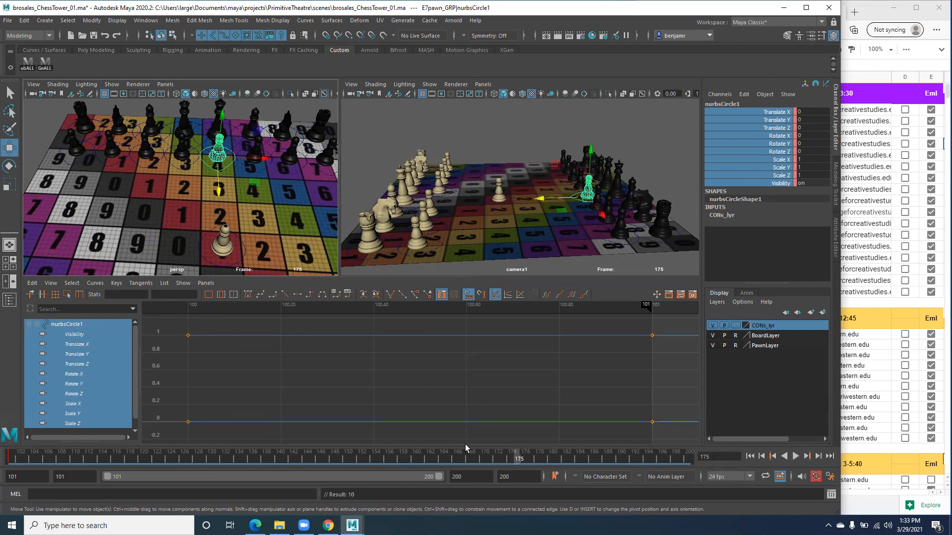
- Examine the E7 pawn's curves up to the frame 175 keys in the Graph Editor
{"action": "scroll", "coordinate": [489, 403], "scroll_direction": "down", "scroll_amount": 5}
{"action": "middle_click_drag", "start_coordinate": [488, 370], "coordinate": [275, 385], "text": "alt"}
{"action": "middle_click_drag", "start_coordinate": [614, 384], "coordinate": [402, 384], "text": "alt"}
{"action": "right_click_drag", "start_coordinate": [560, 389], "coordinate": [518, 384], "text": "alt"}
{"action": "middle_click_drag", "start_coordinate": [614, 389], "coordinate": [240, 404], "text": "alt"}
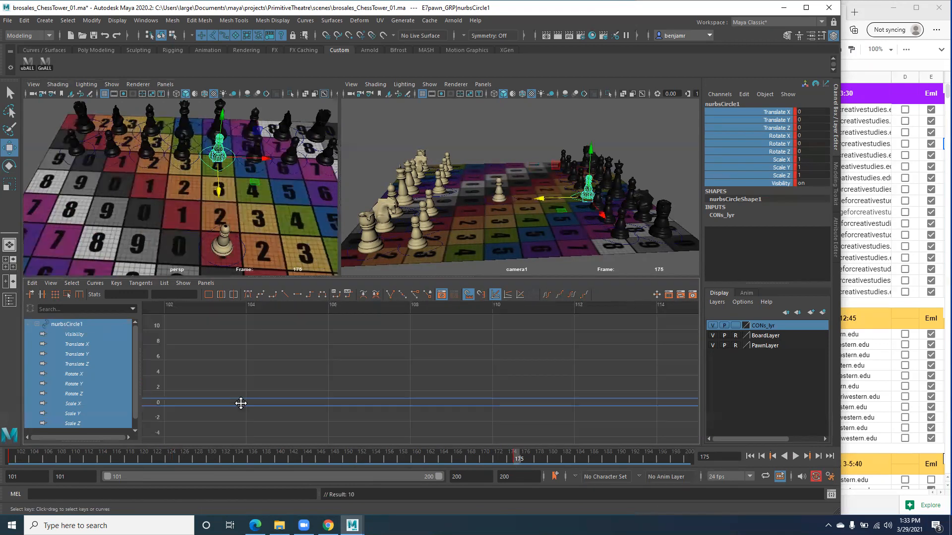
{"action": "right_click_drag", "start_coordinate": [491, 406], "coordinate": [446, 399], "text": "alt"}
{"action": "middle_click_drag", "start_coordinate": [538, 386], "coordinate": [176, 433], "text": "alt"}
{"action": "right_click_drag", "start_coordinate": [556, 410], "coordinate": [482, 399], "text": "alt"}
{"action": "right_click_drag", "start_coordinate": [437, 405], "coordinate": [469, 411], "text": "alt"}
{"action": "middle_click_drag", "start_coordinate": [469, 412], "coordinate": [438, 357], "text": "alt"}
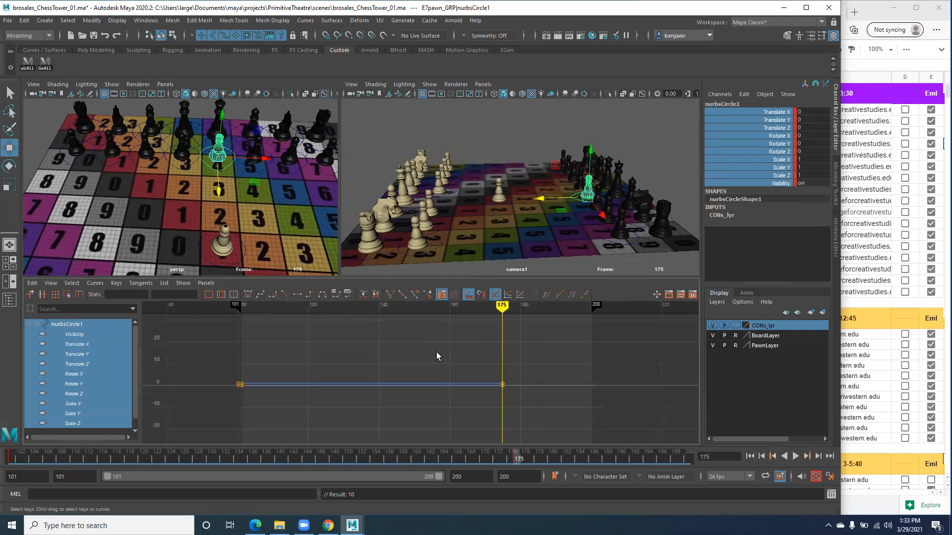
{"action": "right_click_drag", "start_coordinate": [456, 368], "coordinate": [481, 374], "text": "alt"}
{"action": "middle_click_drag", "start_coordinate": [480, 374], "coordinate": [456, 388], "text": "alt"}
- Scrub back to frame 150 and key all of the E7 pawn's channels in its starting position
{"action": "left_click_drag", "start_coordinate": [424, 462], "coordinate": [344, 466]}
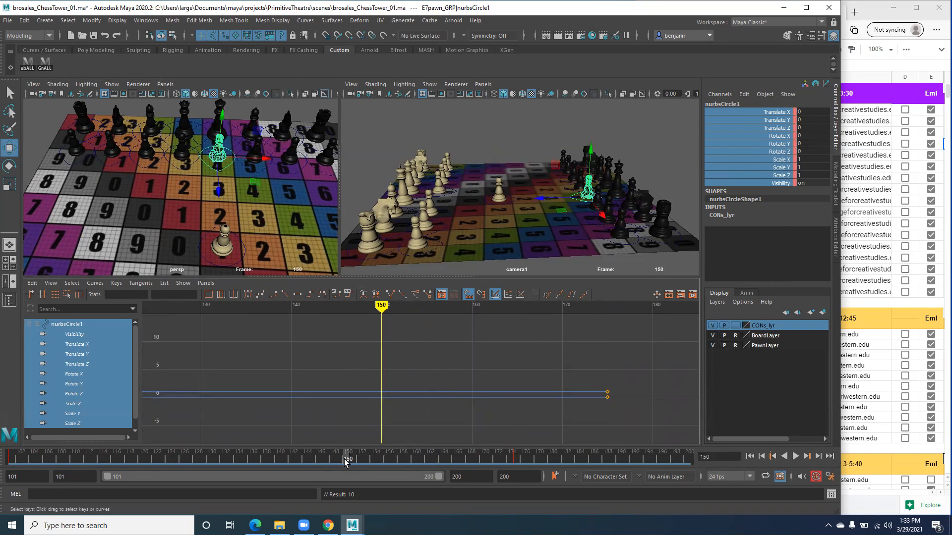
{"action": "key", "text": "alt+v"}
{"action": "left_click", "coordinate": [354, 460]}
{"action": "mouse_move", "coordinate": [354, 460]}
{"action": "left_mouse_down"}
{"action": "mouse_move", "coordinate": [536, 457]}
{"action": "mouse_move", "coordinate": [345, 469]}
{"action": "left_mouse_up"}
{"action": "key", "text": "s"}
- Move the E7 pawn forward along Z to about 4.098 at frame 175 and key it
{"action": "key", "text": "period"}
{"action": "left_click_drag", "start_coordinate": [218, 192], "coordinate": [245, 266]}
{"action": "key", "text": "s"}
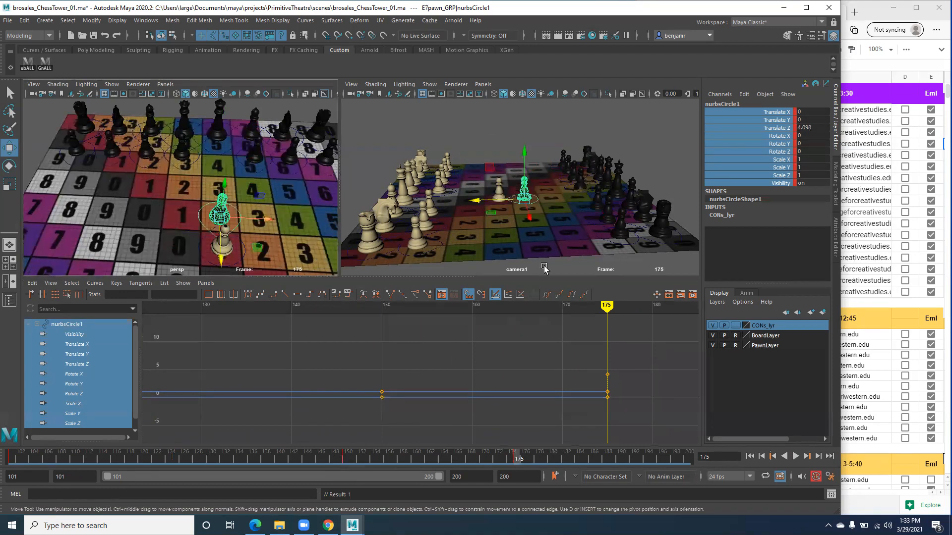
- Play back the animation from frame 101 in the maximized camera1 view, with nothing selected, and restore the multi-pane layout
{"action": "key", "text": "space"}
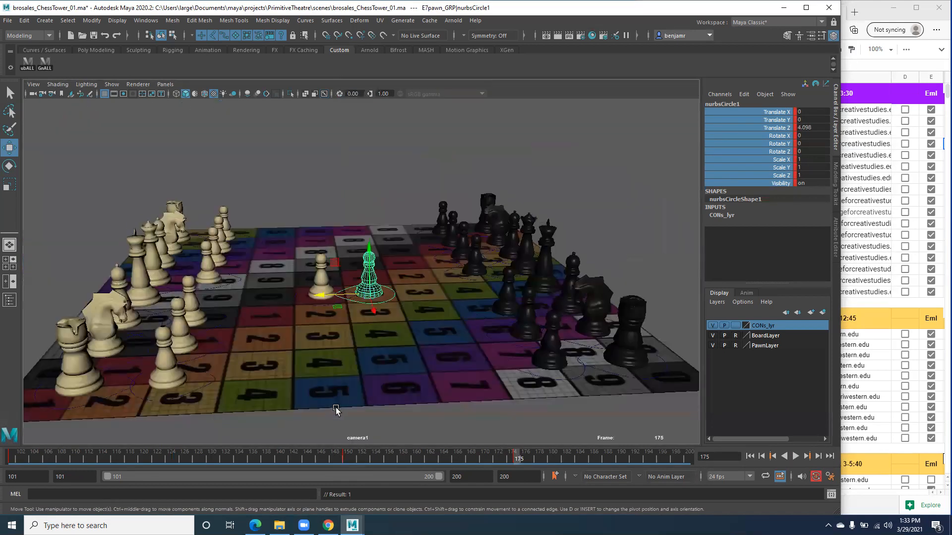
{"action": "left_click", "coordinate": [548, 439]}
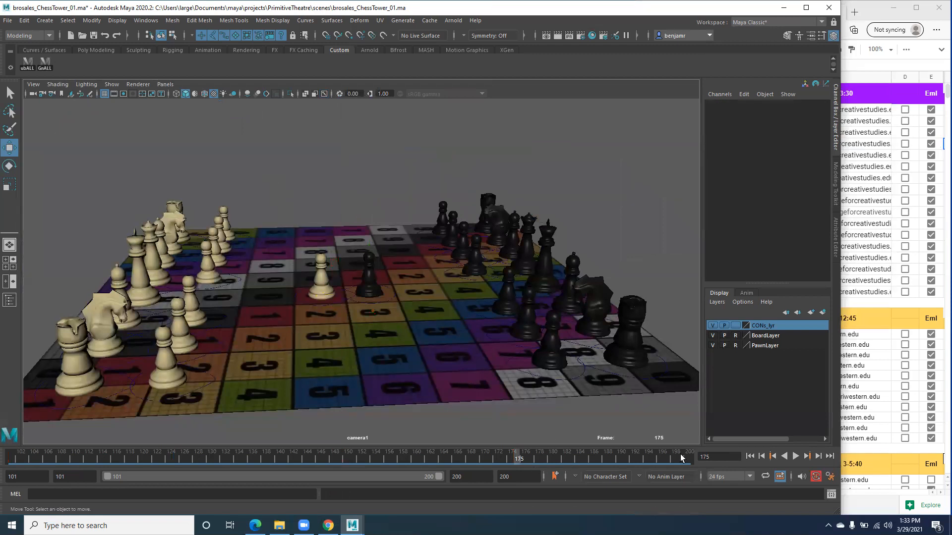
{"action": "left_click", "coordinate": [750, 457]}
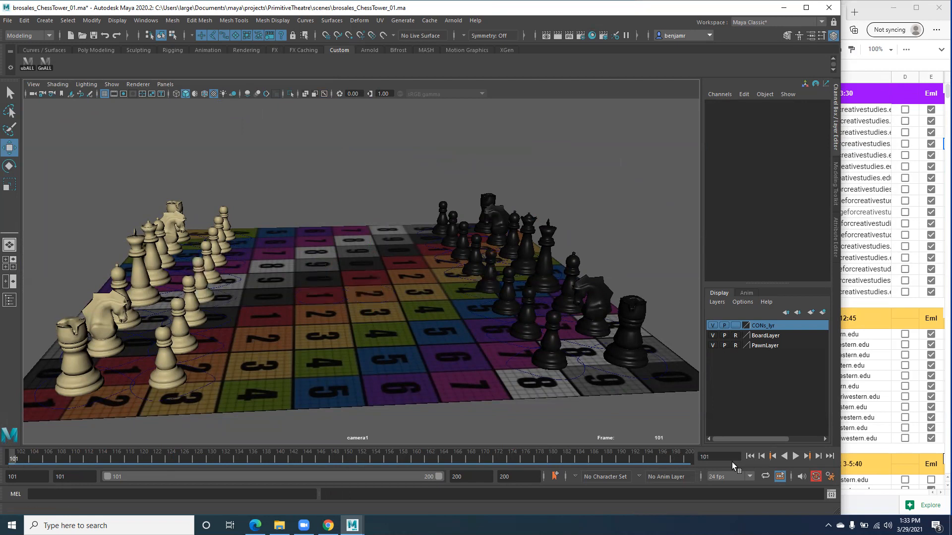
{"action": "left_click", "coordinate": [795, 456]}
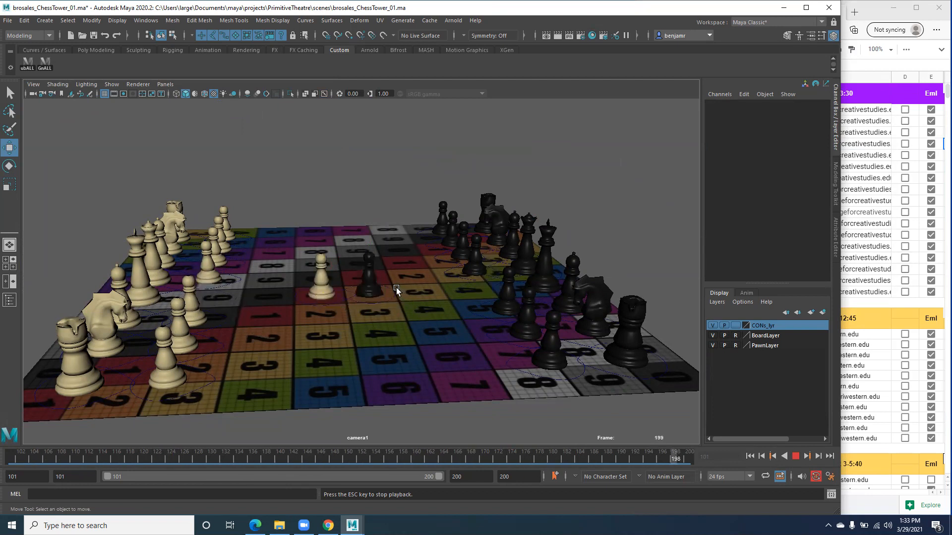
{"action": "left_click", "coordinate": [796, 456]}
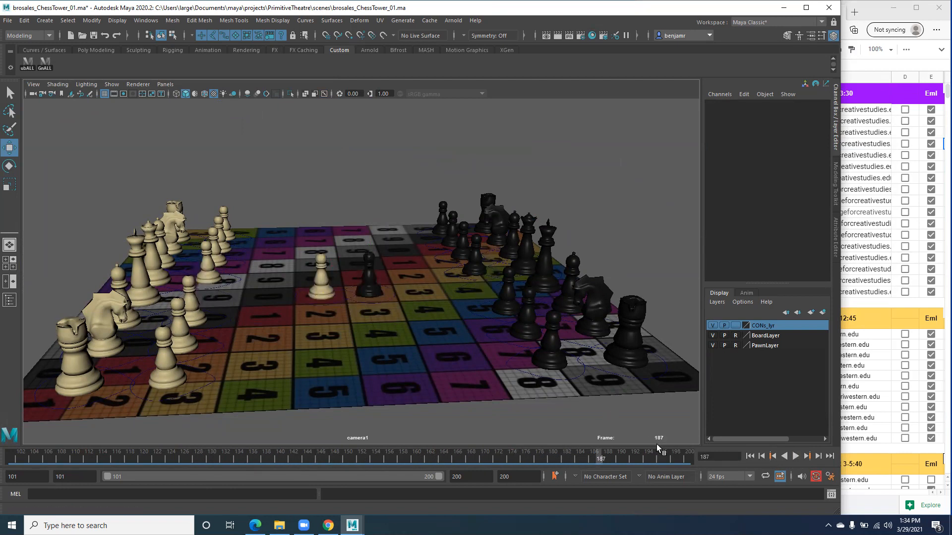
{"action": "key", "text": "alt+v"}
{"action": "key", "text": "space"}
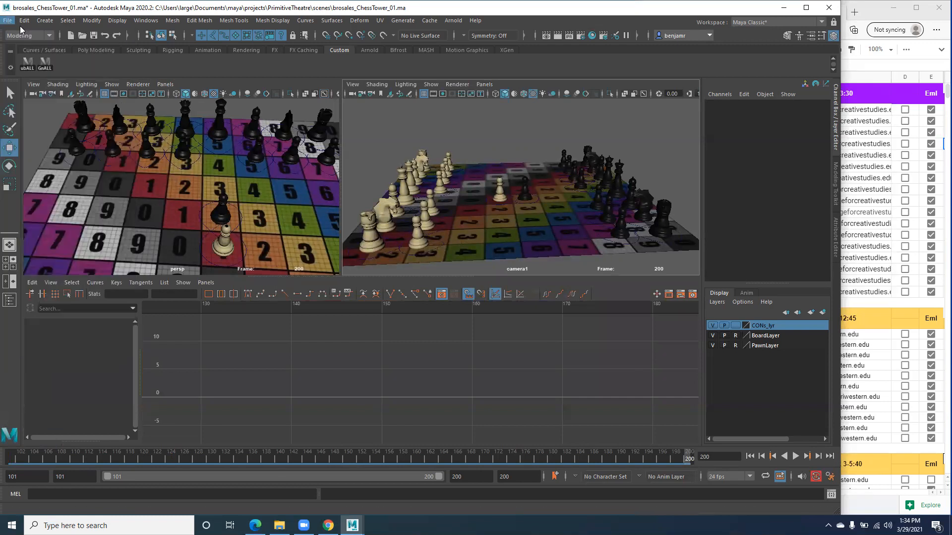
- Create a new camera in the scene, clear the selection, and save the scene
{"action": "left_click", "coordinate": [46, 20]}
{"action": "mouse_move", "coordinate": [68, 86]}
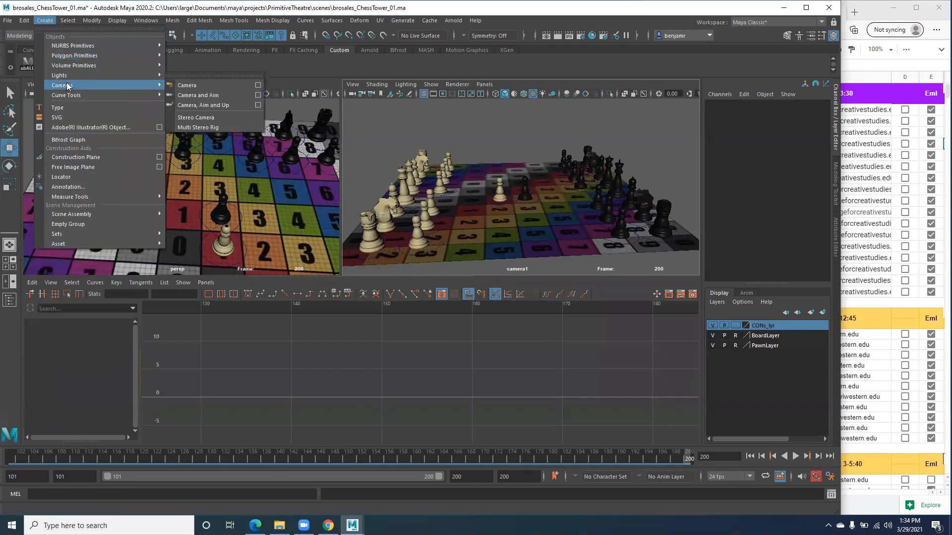
{"action": "left_click", "coordinate": [187, 85]}
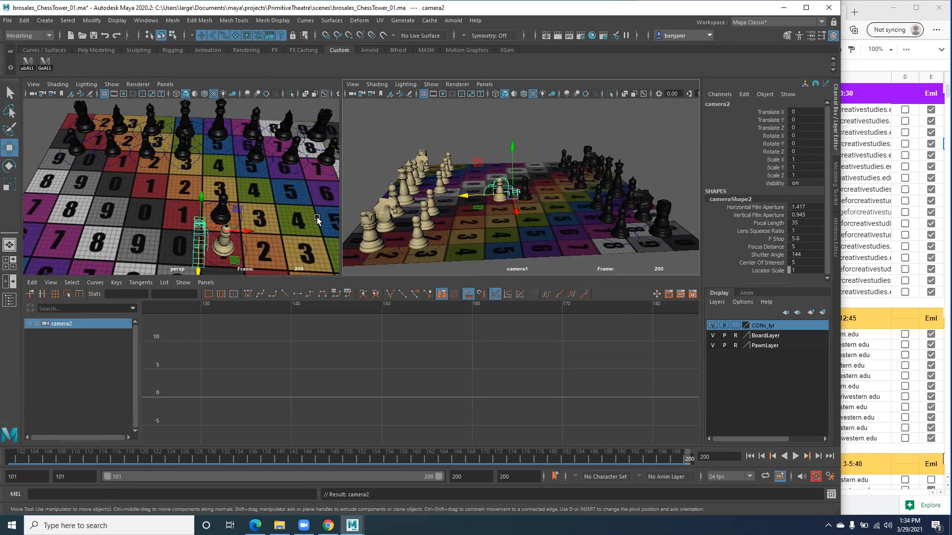
{"action": "left_click", "coordinate": [257, 217]}
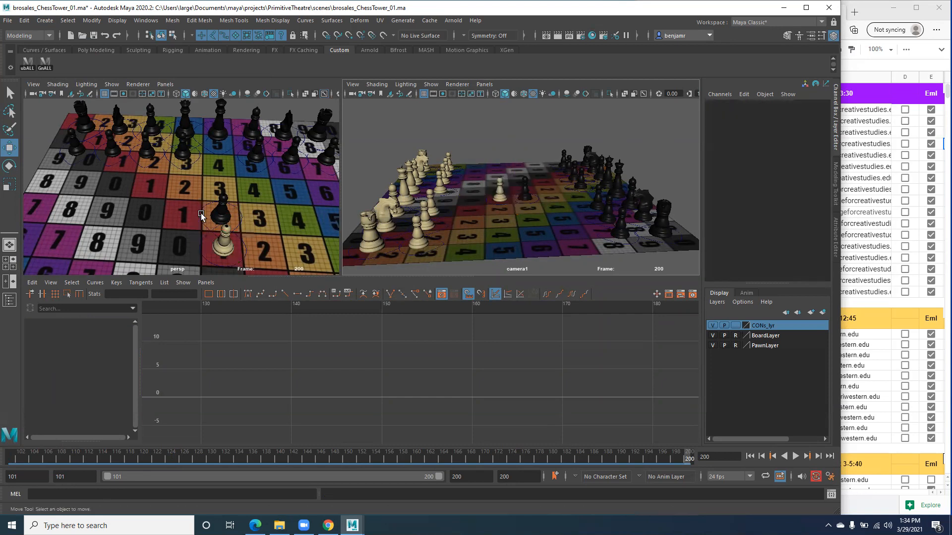
{"action": "scroll", "coordinate": [216, 217], "scroll_direction": "down", "scroll_amount": 5}
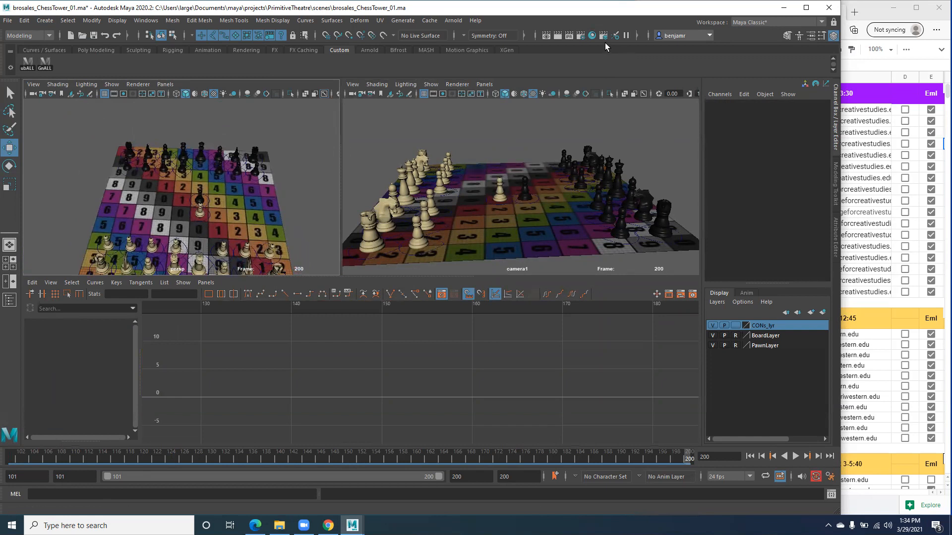
- Minimize Maya, widen and reposition the Edge browser window, and open the Gmail inbox
{"action": "left_click", "coordinate": [784, 8]}
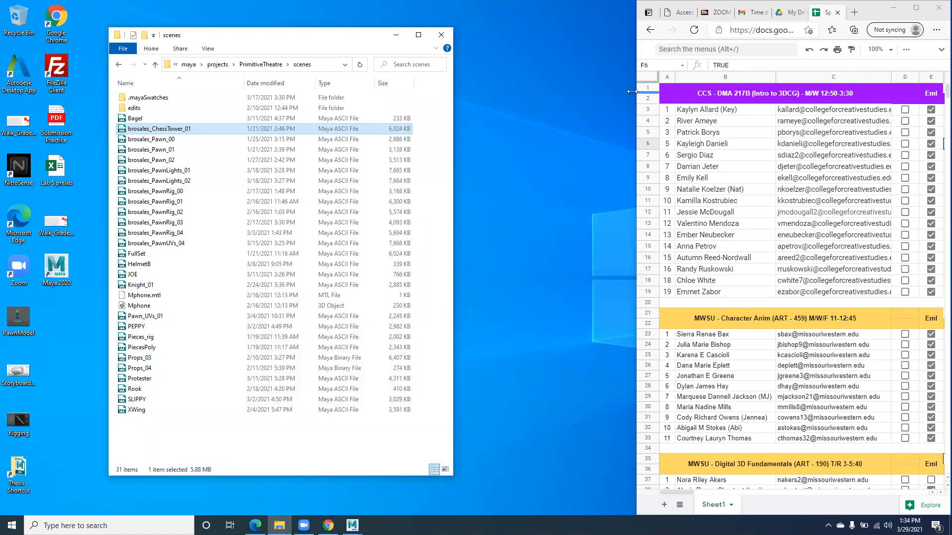
{"action": "left_click_drag", "start_coordinate": [635, 91], "coordinate": [563, 92]}
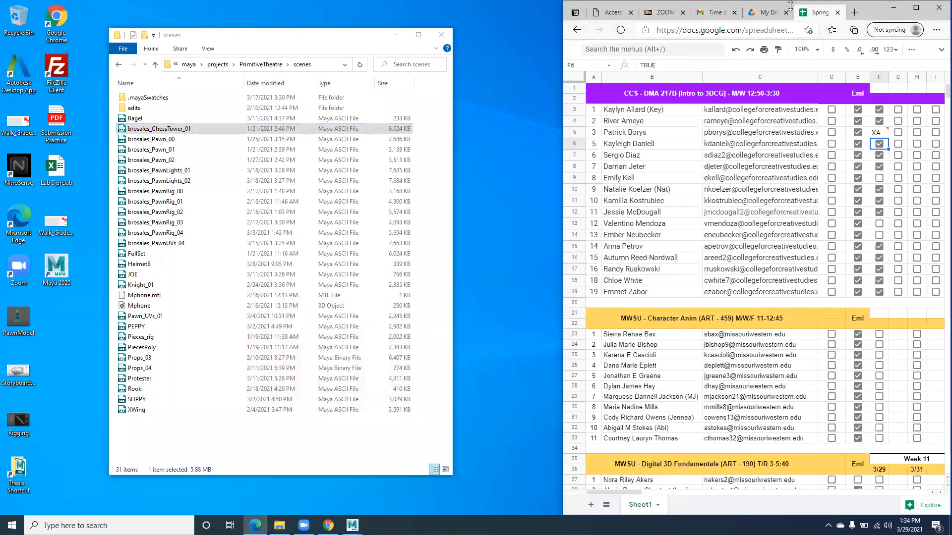
{"action": "left_click_drag", "start_coordinate": [790, 5], "coordinate": [789, 36]}
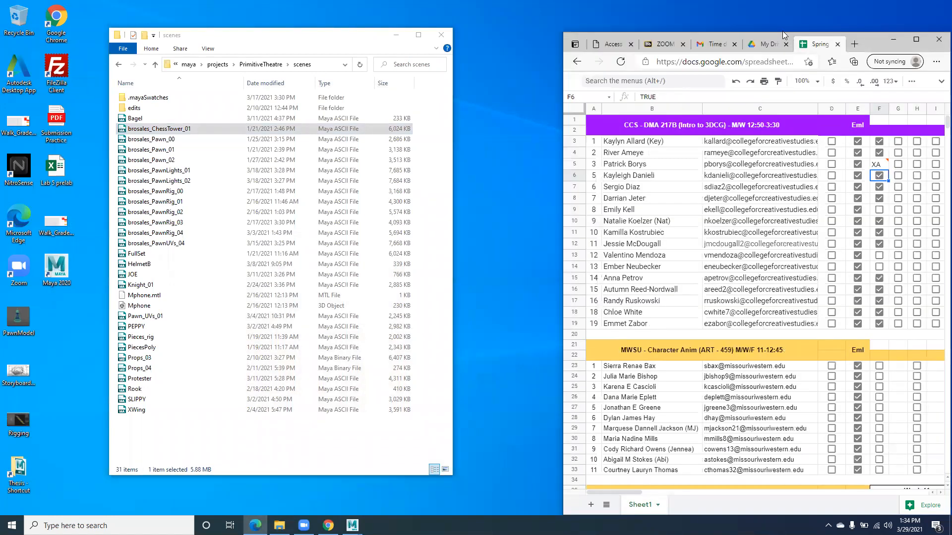
{"action": "left_click", "coordinate": [709, 44]}
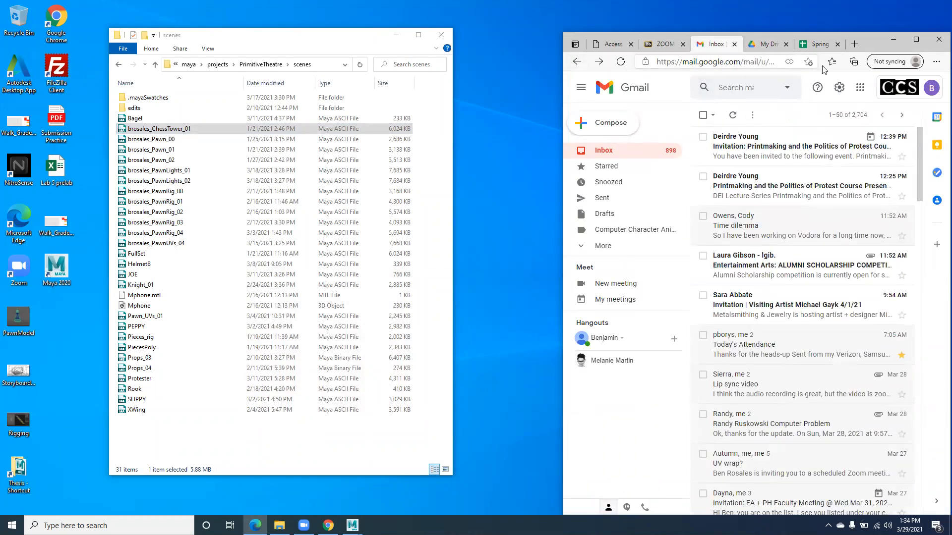
- Open the Thesis Project Schedule spreadsheet in Google Sheets and widen the browser window until all schedule columns fit
{"action": "left_click", "coordinate": [860, 87]}
{"action": "left_click", "coordinate": [880, 189]}
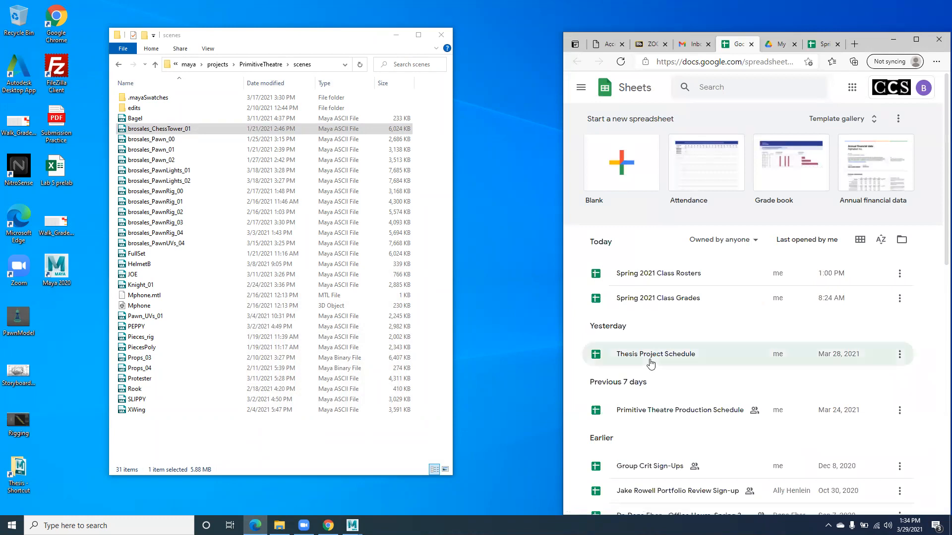
{"action": "left_click", "coordinate": [649, 361]}
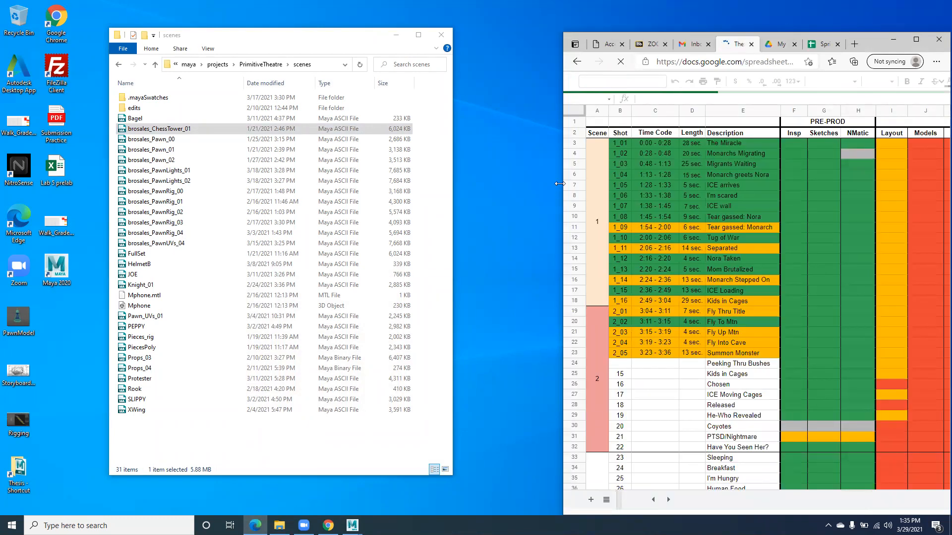
{"action": "left_click_drag", "start_coordinate": [559, 184], "coordinate": [248, 183]}
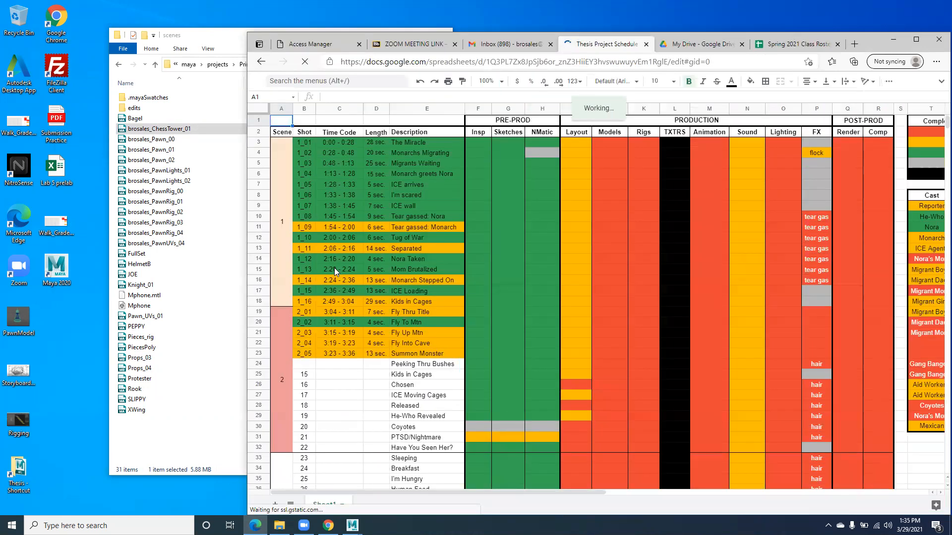
{"action": "scroll", "coordinate": [335, 268], "scroll_direction": "down", "scroll_amount": 3}
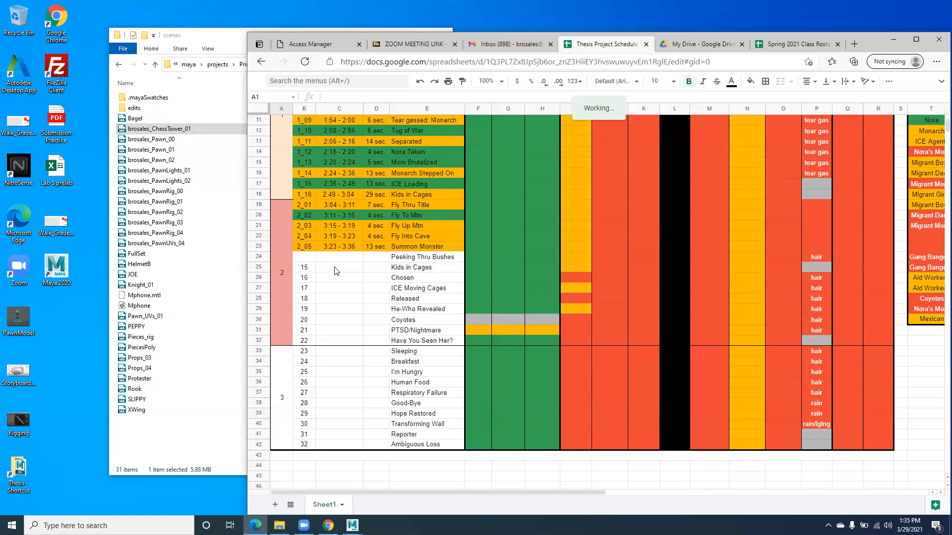
{"action": "scroll", "coordinate": [334, 270], "scroll_direction": "up", "scroll_amount": 4}
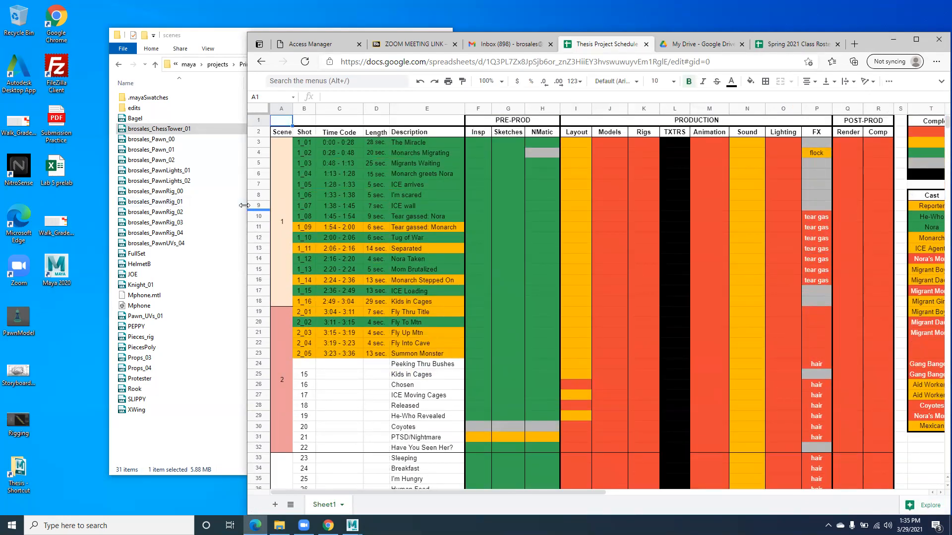
{"action": "left_click_drag", "start_coordinate": [245, 205], "coordinate": [3, 208]}
- Examine how the schedule numbers its shots per scene, covering 1_01 to 1_16 and 2_01 to 2_05
{"action": "scroll", "coordinate": [102, 220], "scroll_direction": "down", "scroll_amount": 3}
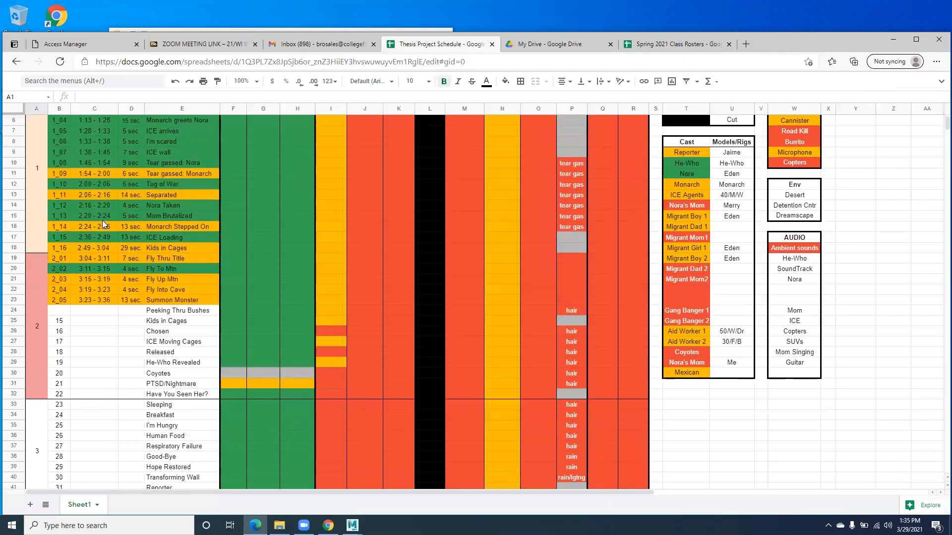
{"action": "scroll", "coordinate": [104, 217], "scroll_direction": "up", "scroll_amount": 3}
{"action": "scroll", "coordinate": [104, 217], "scroll_direction": "down", "scroll_amount": 3}
{"action": "scroll", "coordinate": [104, 217], "scroll_direction": "up", "scroll_amount": 3}
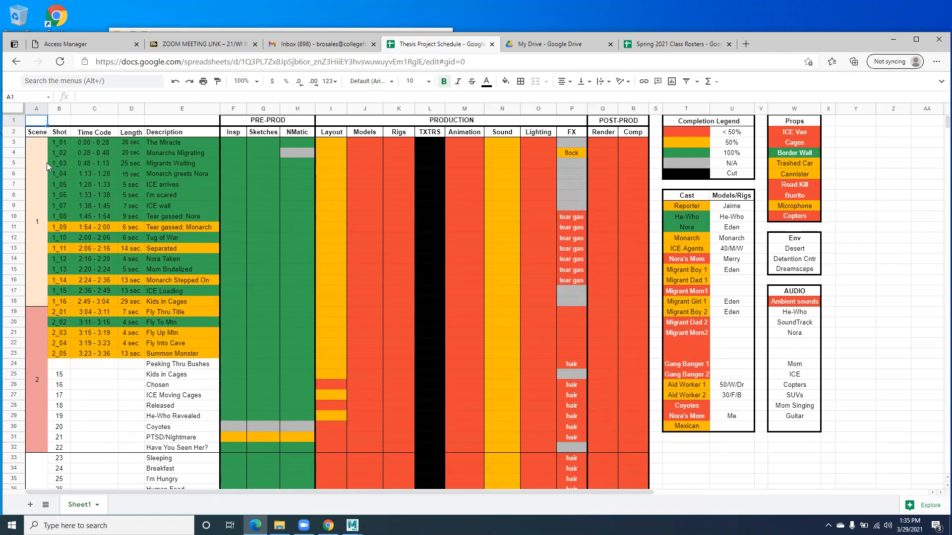
{"action": "left_click", "coordinate": [57, 302]}
{"action": "left_click_drag", "start_coordinate": [57, 141], "coordinate": [62, 286]}
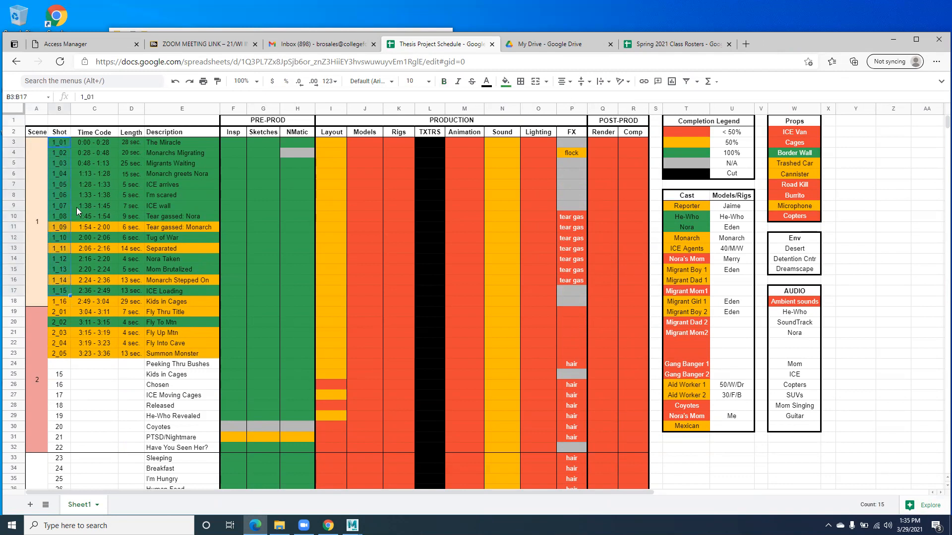
{"action": "left_click", "coordinate": [60, 303]}
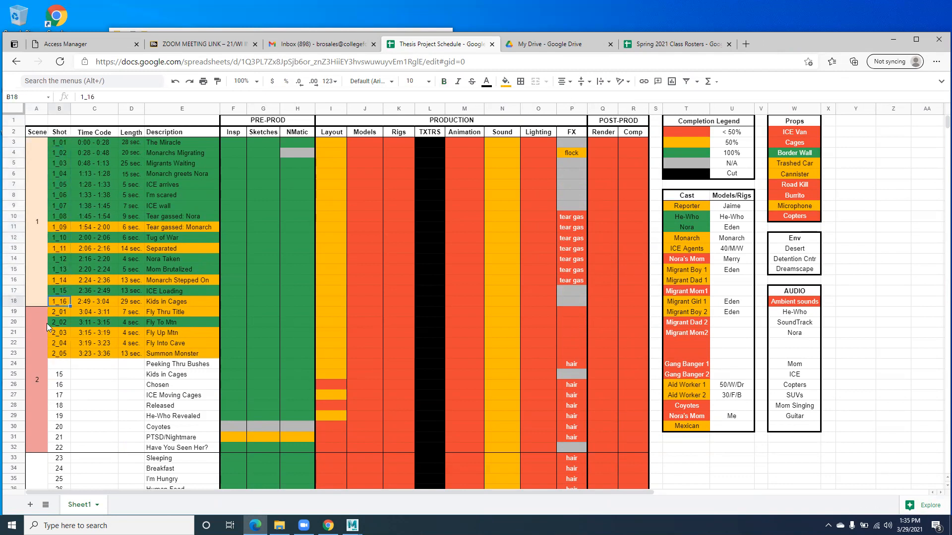
{"action": "scroll", "coordinate": [39, 356], "scroll_direction": "down", "scroll_amount": 2}
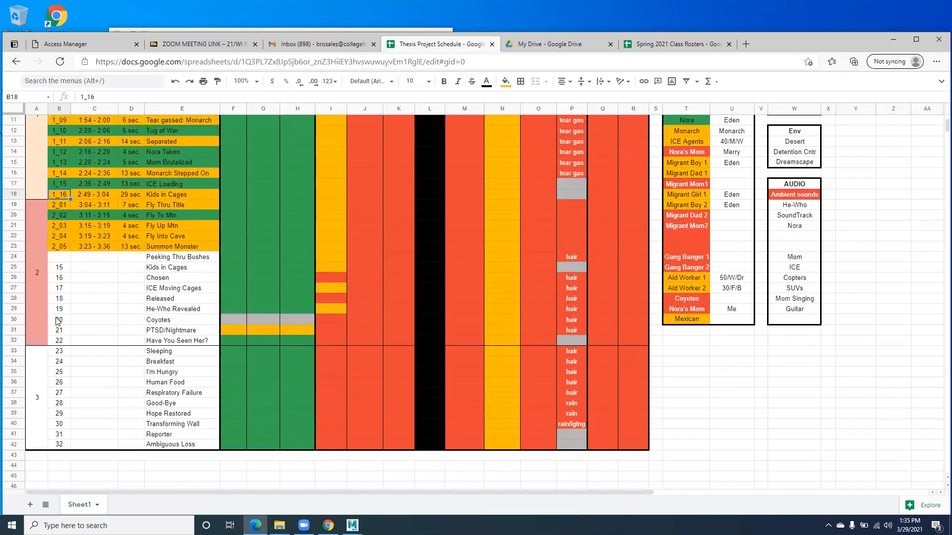
{"action": "left_click_drag", "start_coordinate": [61, 205], "coordinate": [63, 249]}
{"action": "scroll", "coordinate": [79, 265], "scroll_direction": "up", "scroll_amount": 2}
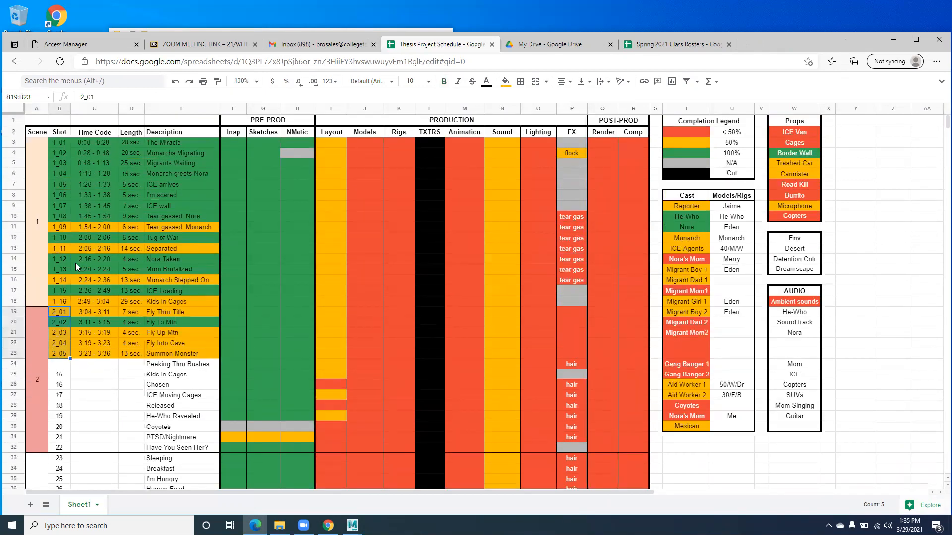
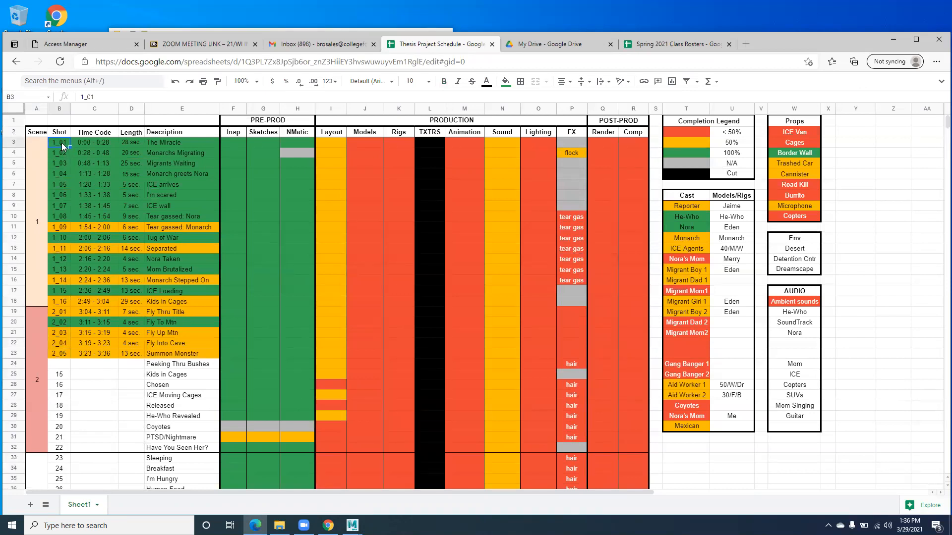
- Examine the length, time code and shot number of the schedule's first shot, The Miracle
{"action": "scroll", "coordinate": [63, 323], "scroll_direction": "down", "scroll_amount": 2}
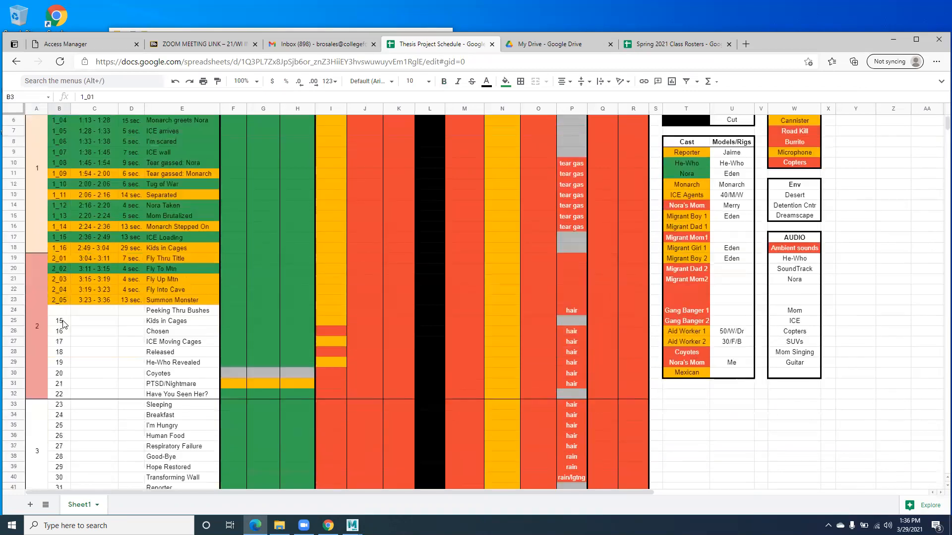
{"action": "scroll", "coordinate": [62, 316], "scroll_direction": "up", "scroll_amount": 2}
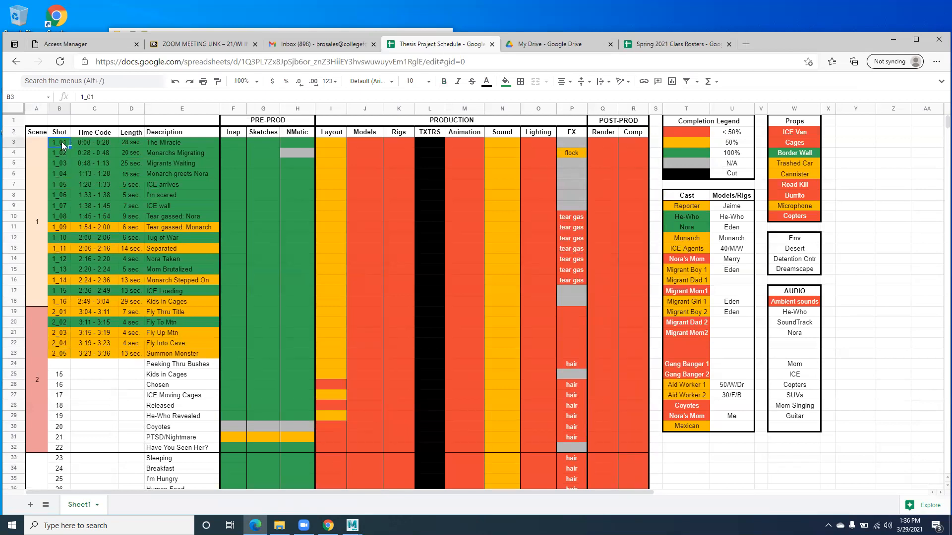
{"action": "left_click", "coordinate": [126, 142]}
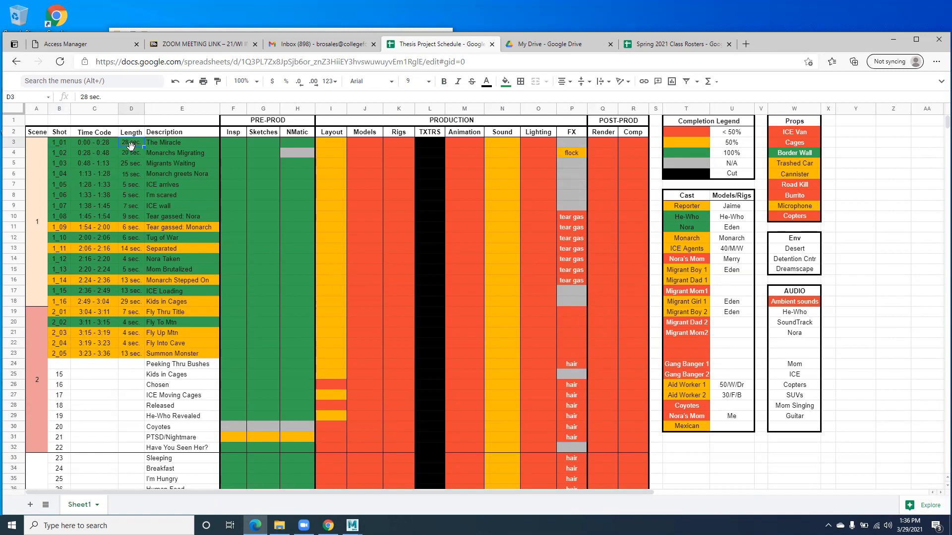
{"action": "left_click", "coordinate": [81, 142]}
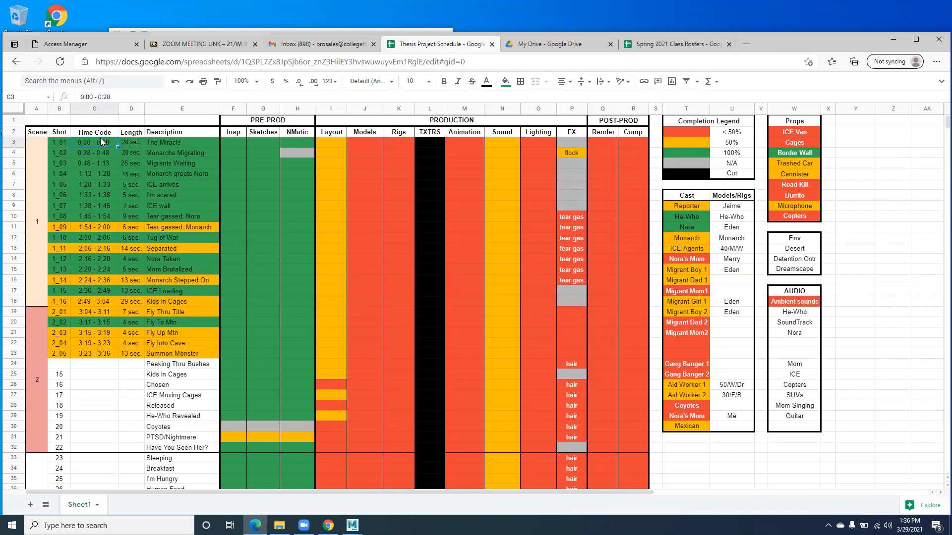
{"action": "left_click", "coordinate": [58, 144]}
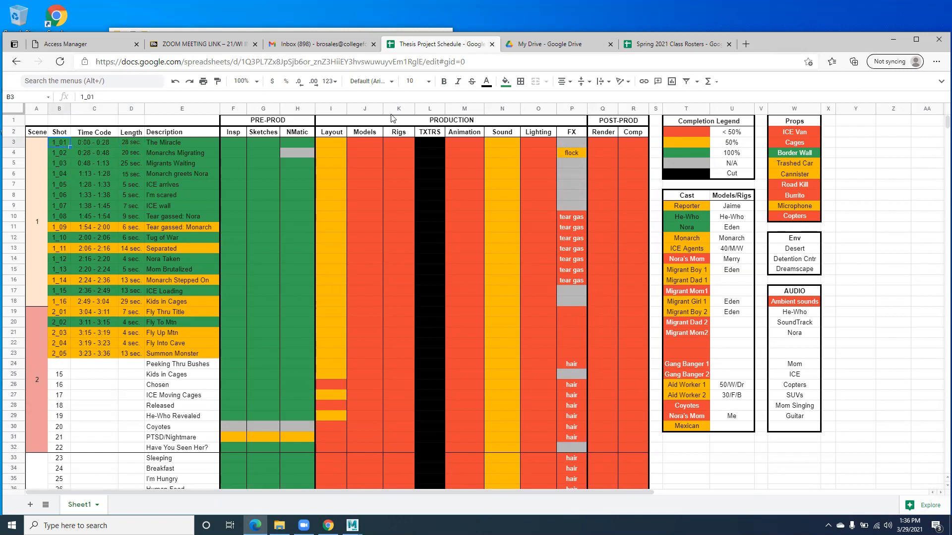
- Minimize the browser and switch to the Maya window that holds the chess scene
{"action": "left_click", "coordinate": [893, 35]}
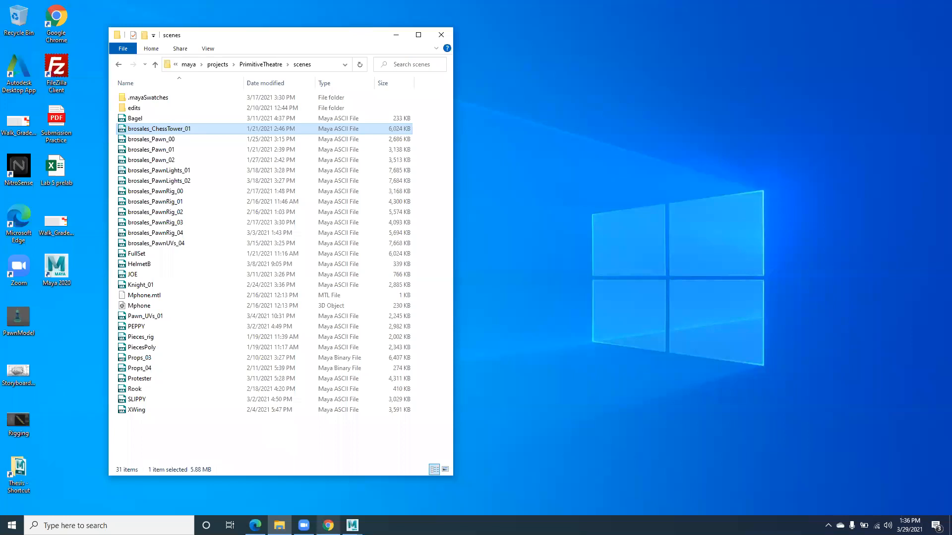
{"action": "mouse_move", "coordinate": [352, 525]}
{"action": "left_click", "coordinate": [452, 450]}
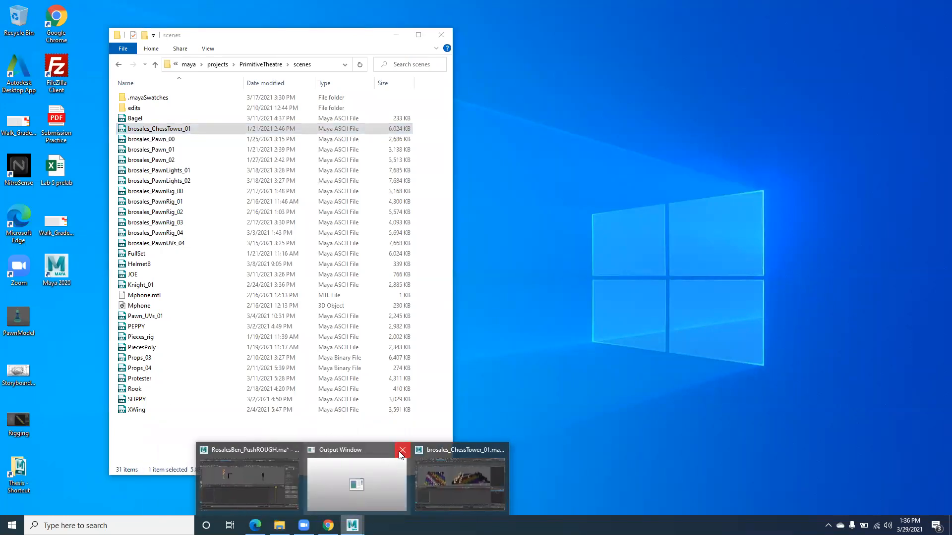
{"action": "left_click", "coordinate": [401, 451]}
{"action": "left_click", "coordinate": [402, 474]}
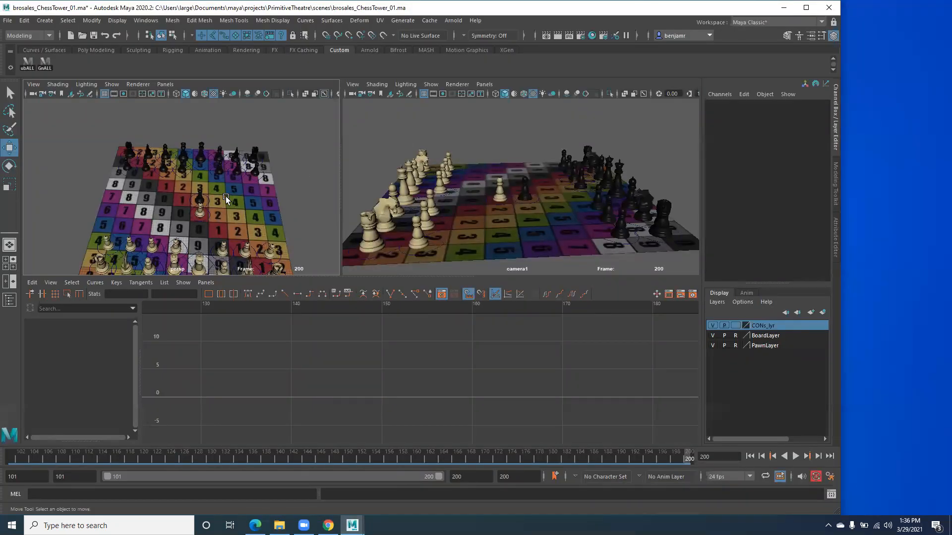
- Select camera1 in the persp view and rename it CAM1_01
{"action": "scroll", "coordinate": [235, 201], "scroll_direction": "down", "scroll_amount": 5}
{"action": "left_click", "coordinate": [285, 179]}
{"action": "left_click", "coordinate": [724, 103]}
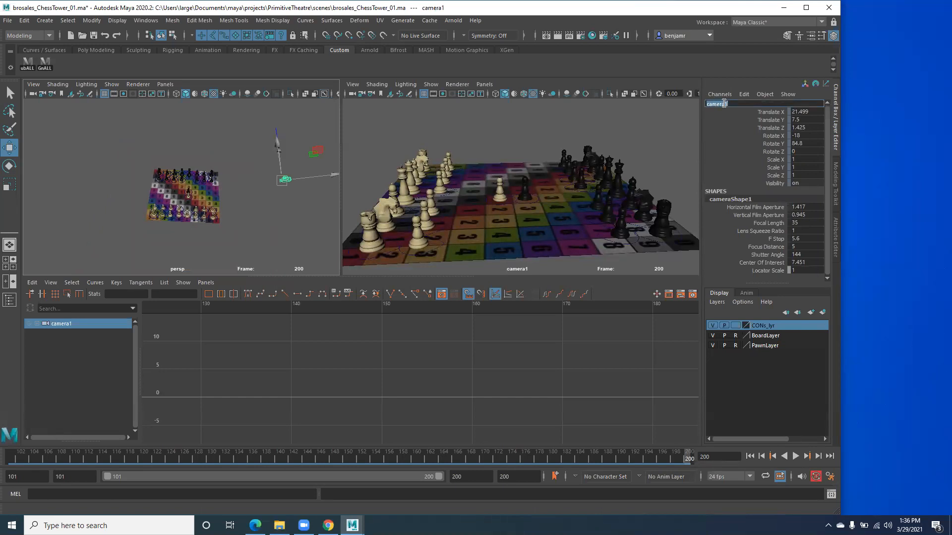
{"action": "type", "text": "c"}
{"action": "type", "text": "AM1_01"}
{"action": "key", "text": "Return"}
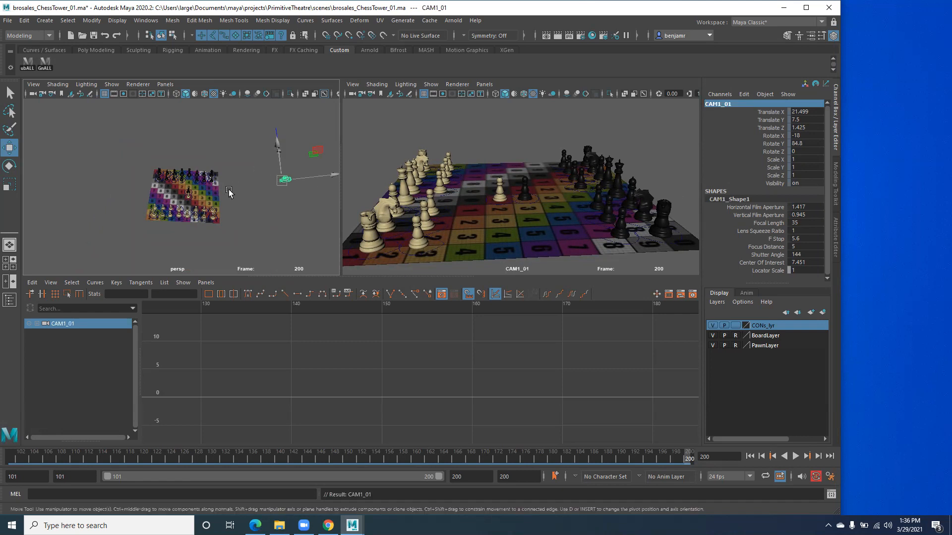
- Create a second camera with nothing else selected and name it CAM1_02
{"action": "left_click", "coordinate": [739, 105]}
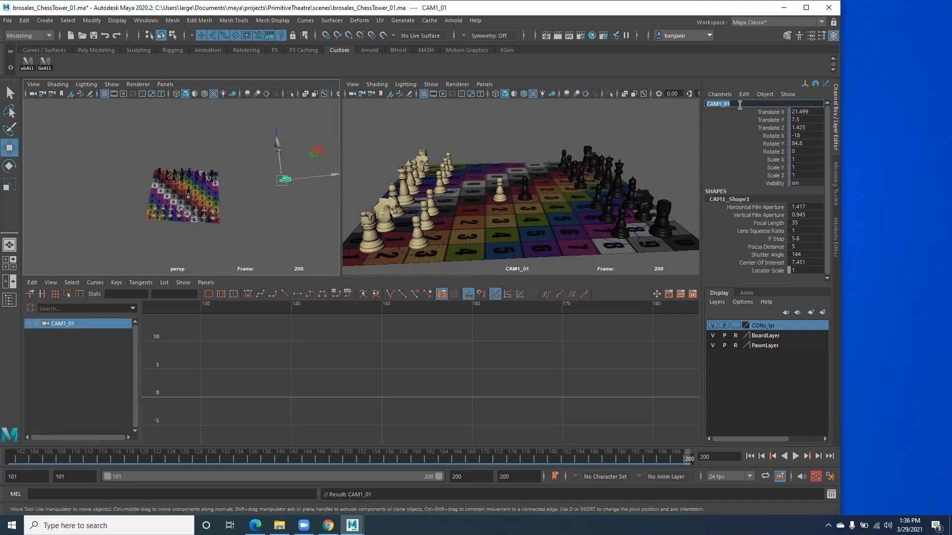
{"action": "left_click", "coordinate": [191, 128]}
{"action": "left_click", "coordinate": [44, 20]}
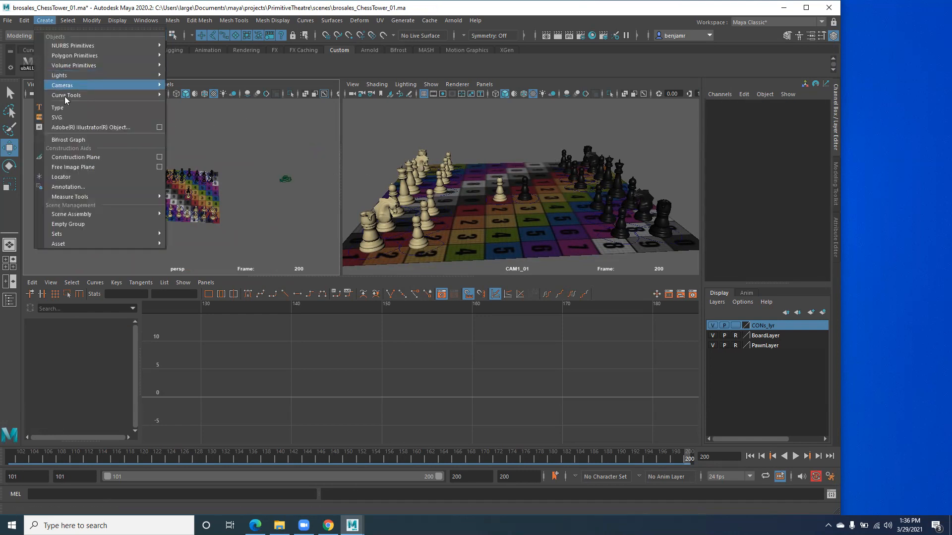
{"action": "mouse_move", "coordinate": [106, 86]}
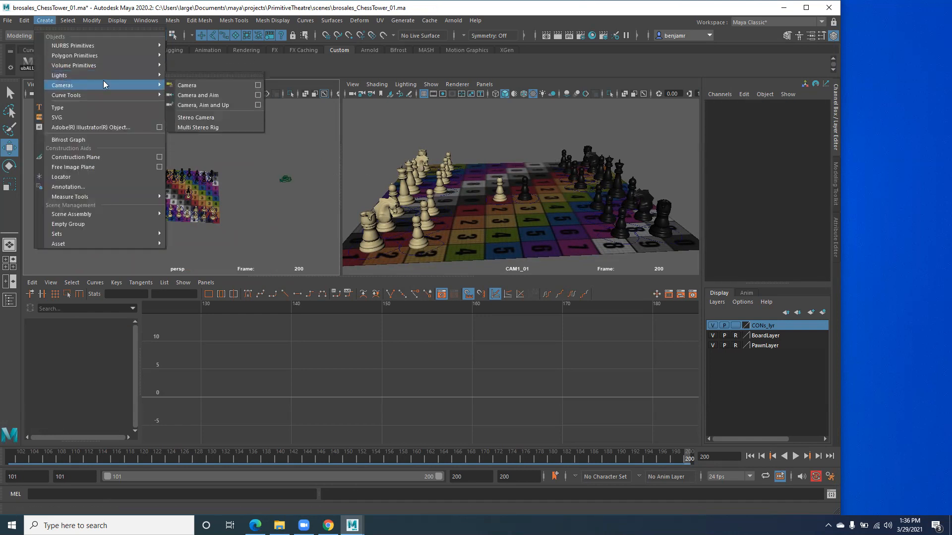
{"action": "left_click", "coordinate": [186, 86]}
{"action": "left_click", "coordinate": [714, 103]}
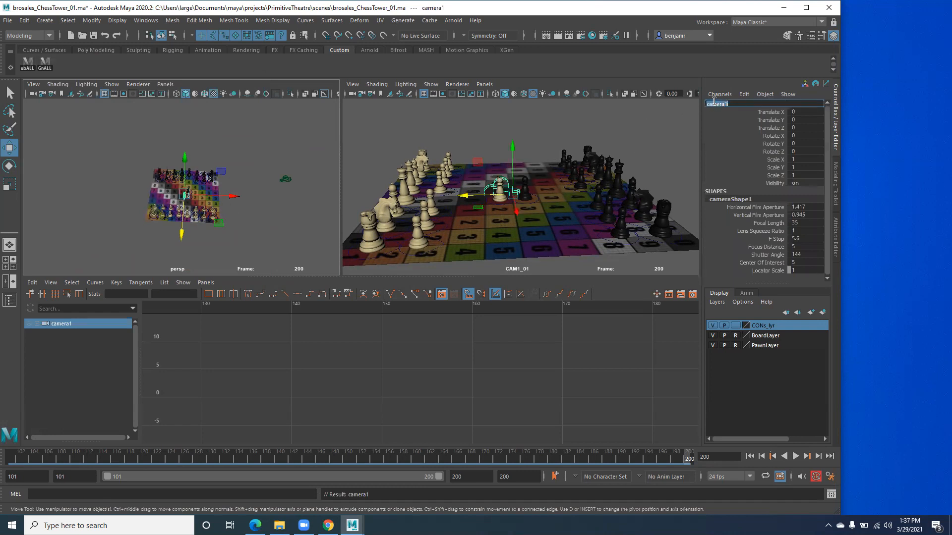
{"action": "type", "text": "CAM1_01"}
{"action": "key", "text": "Return"}
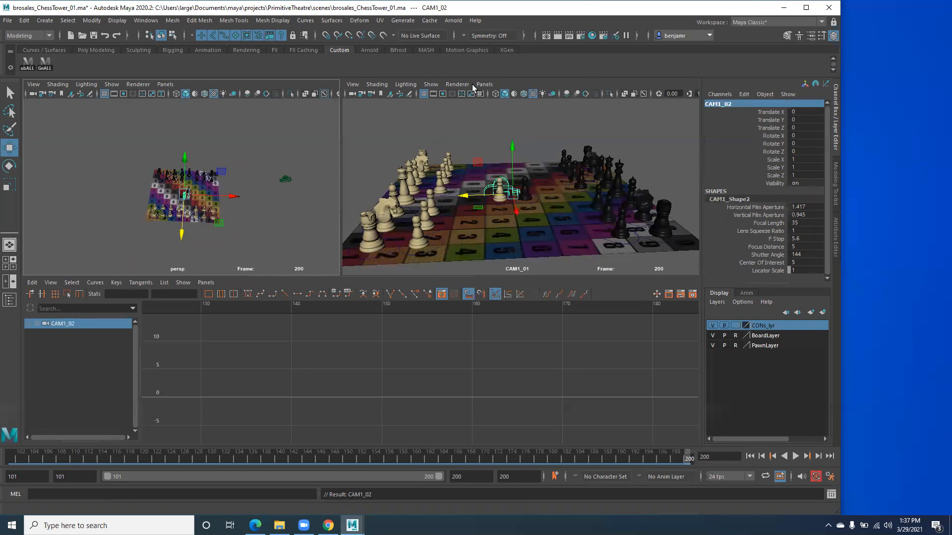
- Look through CAM1_02 and frame a low close-up side view of the two facing pawns at the board's centre
{"action": "left_click", "coordinate": [484, 85]}
{"action": "left_click", "coordinate": [507, 125]}
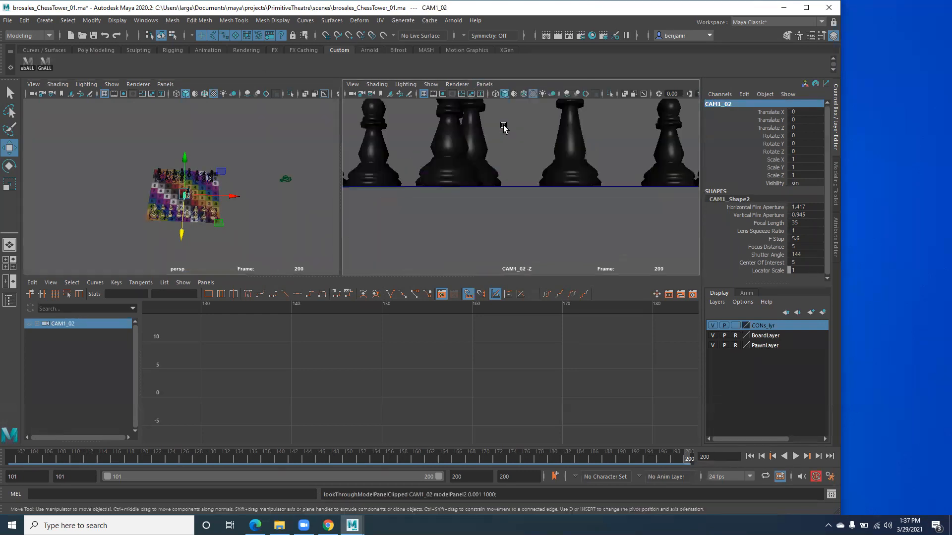
{"action": "left_click_drag", "start_coordinate": [525, 184], "coordinate": [469, 200], "text": "alt"}
{"action": "scroll", "coordinate": [505, 212], "scroll_direction": "up", "scroll_amount": 4}
{"action": "right_click_drag", "start_coordinate": [468, 193], "coordinate": [474, 188], "text": "alt"}
{"action": "middle_click_drag", "start_coordinate": [474, 188], "coordinate": [470, 179], "text": "alt"}
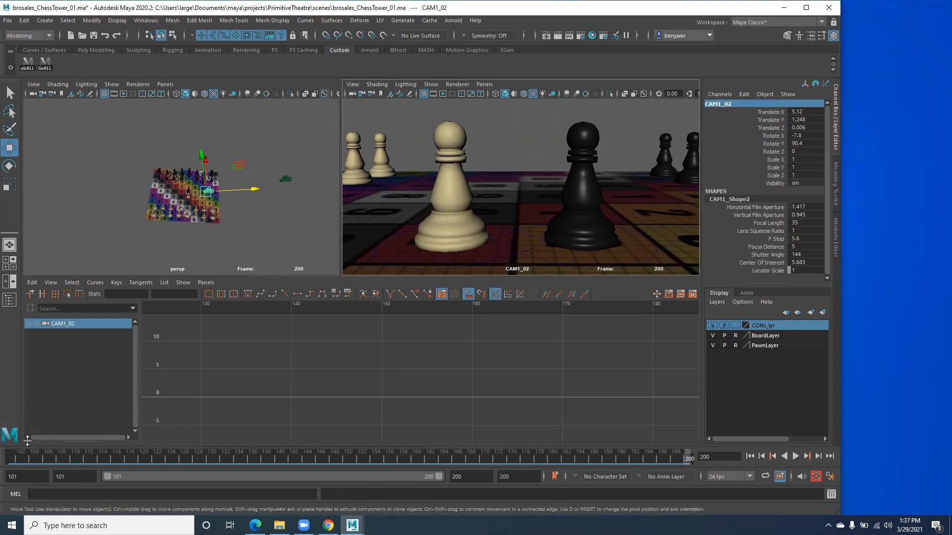
- Set the animation and playback range to start at frame 201 and end at frame 300
{"action": "left_click_drag", "start_coordinate": [31, 476], "coordinate": [6, 476]}
{"action": "type", "text": "20"}
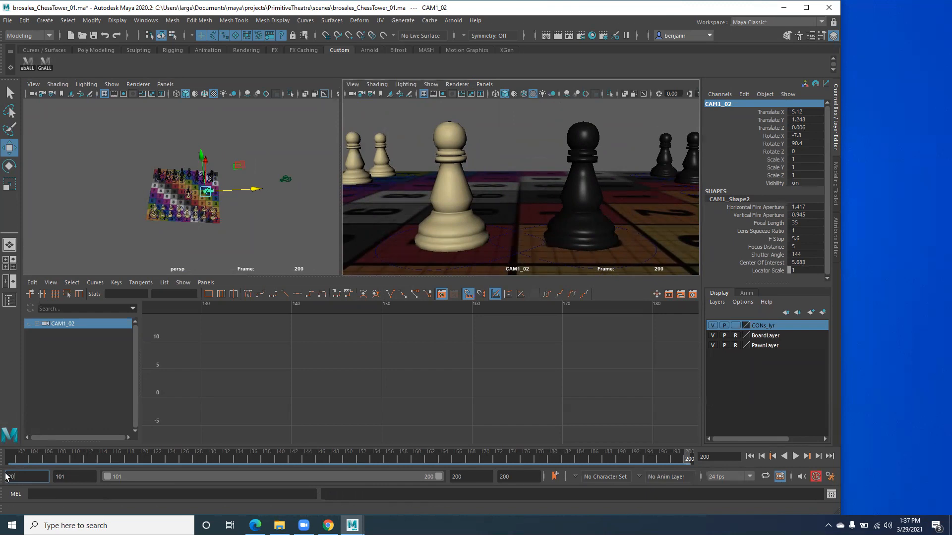
{"action": "key", "text": "Return"}
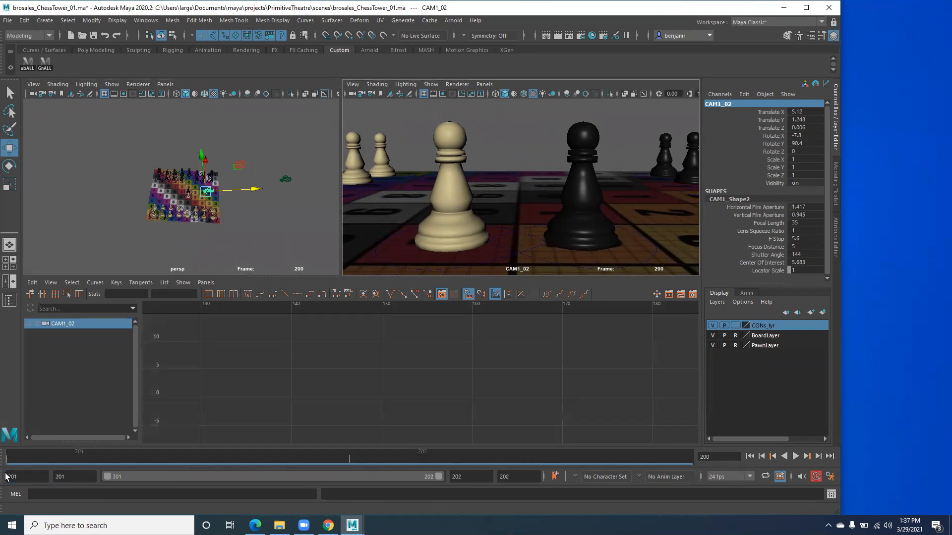
{"action": "left_click_drag", "start_coordinate": [456, 476], "coordinate": [441, 477]}
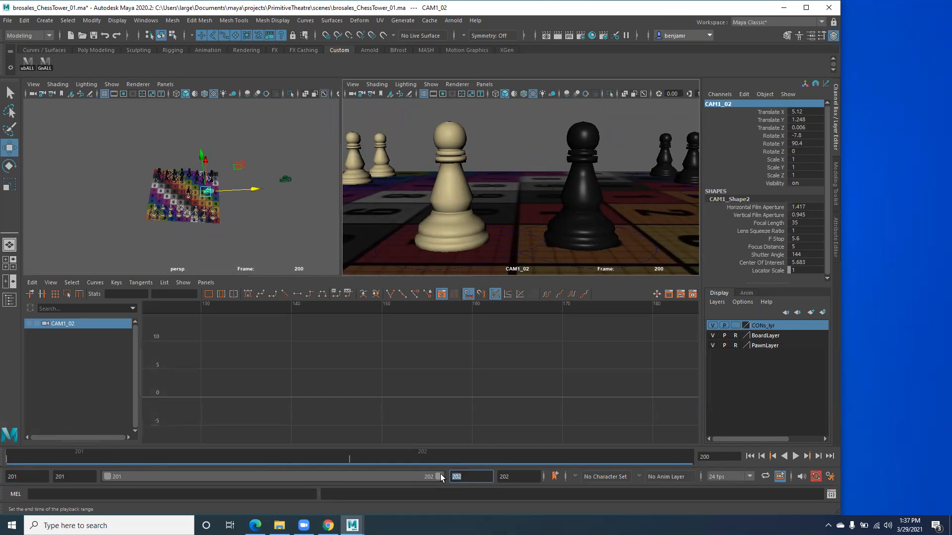
{"action": "type", "text": "300"}
{"action": "key", "text": "Return"}
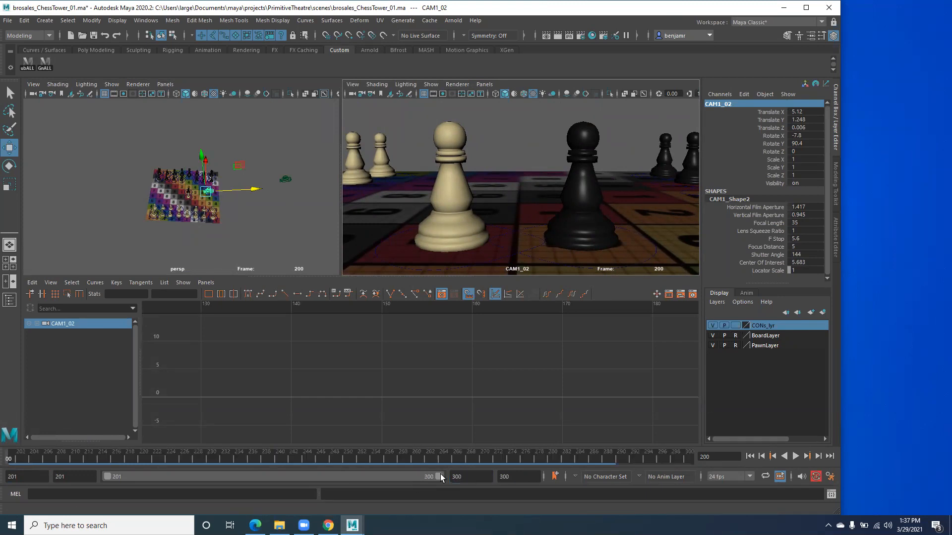
- Play and scrub the timeline from frame 201 to 300 to review the second shot's time span
{"action": "left_click", "coordinate": [6, 463]}
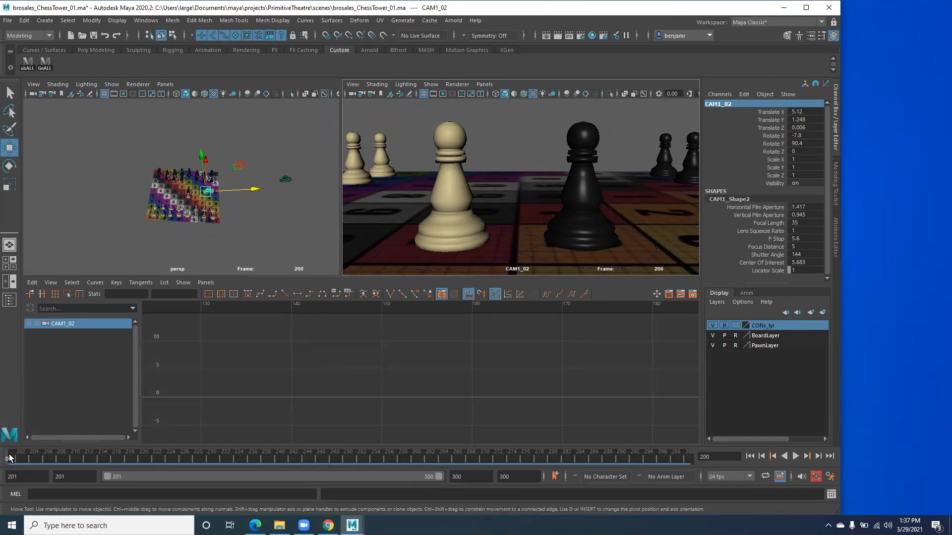
{"action": "key", "text": "alt+v"}
{"action": "left_click_drag", "start_coordinate": [14, 462], "coordinate": [782, 492]}
{"action": "left_click", "coordinate": [256, 191]}
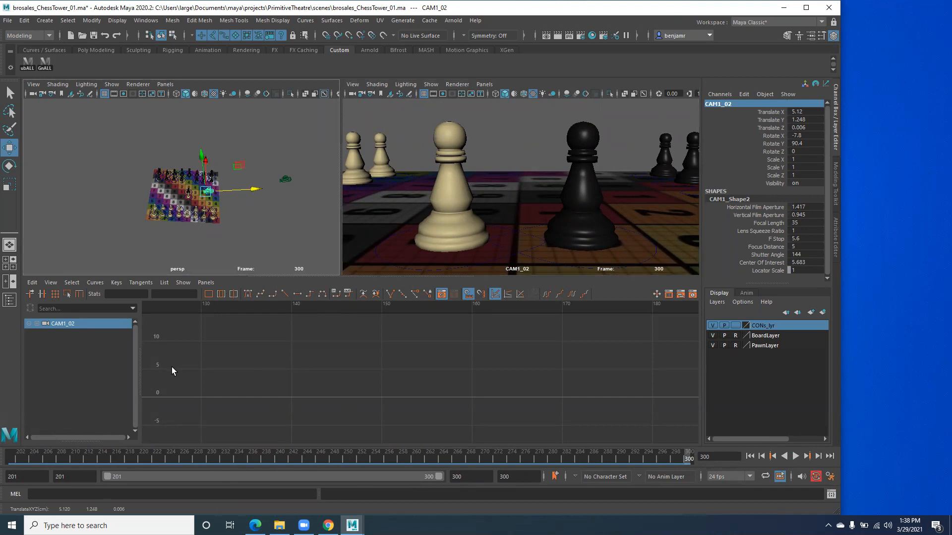
- Set a key on all of CAM1_02's transform channels at frame 201 and frame its keys in the Graph Editor
{"action": "left_click_drag", "start_coordinate": [135, 460], "coordinate": [6, 481]}
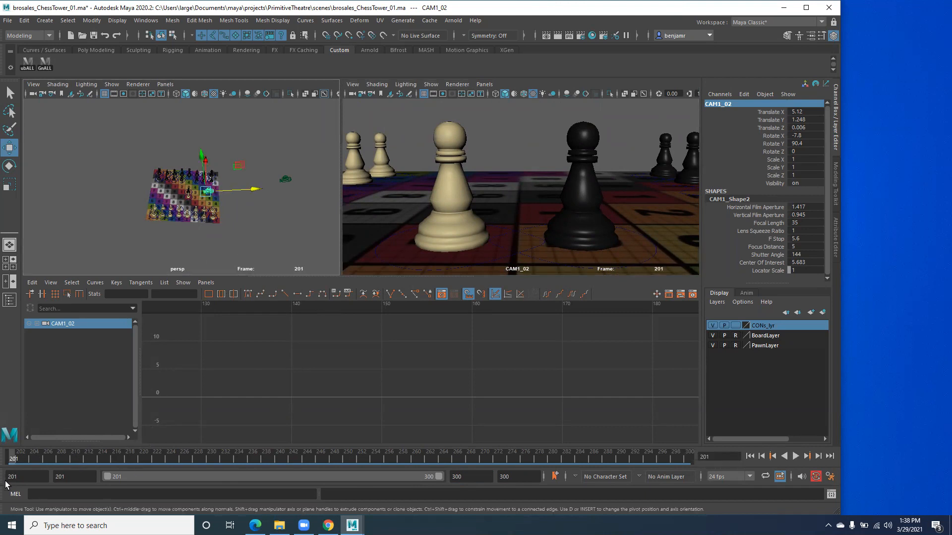
{"action": "key", "text": "s"}
{"action": "key", "text": "f"}
{"action": "middle_click_drag", "start_coordinate": [273, 385], "coordinate": [246, 382], "text": "alt"}
{"action": "right_click_drag", "start_coordinate": [246, 381], "coordinate": [308, 379], "text": "alt+shift"}
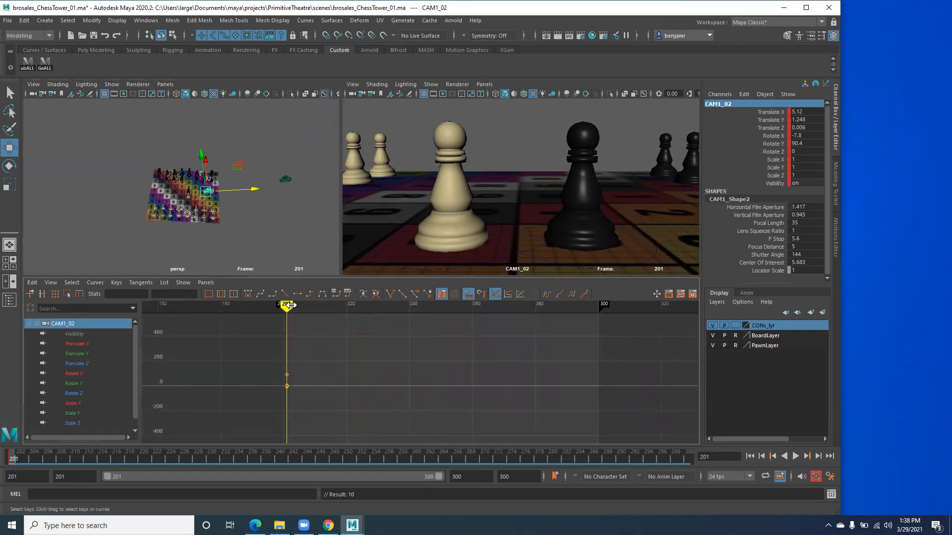
- At frame 300, move CAM1_02 closer to the two pawns, to about X 4.08 and Y 1.24, and key it
{"action": "key", "text": "alt+v"}
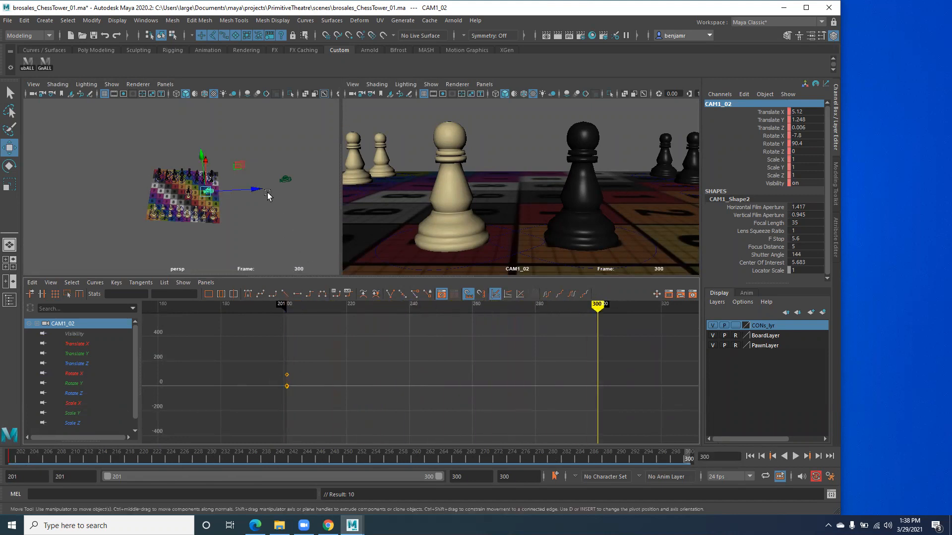
{"action": "left_click_drag", "start_coordinate": [255, 190], "coordinate": [253, 193]}
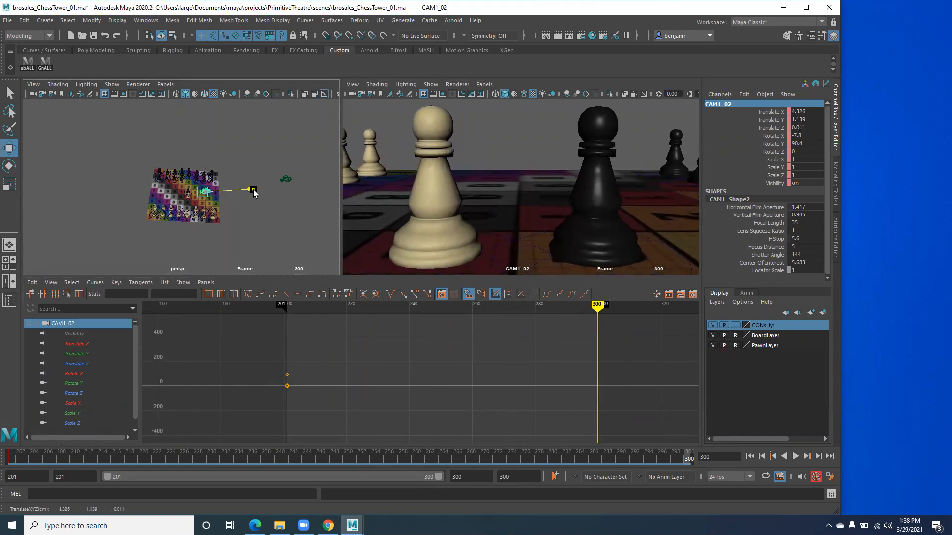
{"action": "left_click_drag", "start_coordinate": [254, 193], "coordinate": [252, 193]}
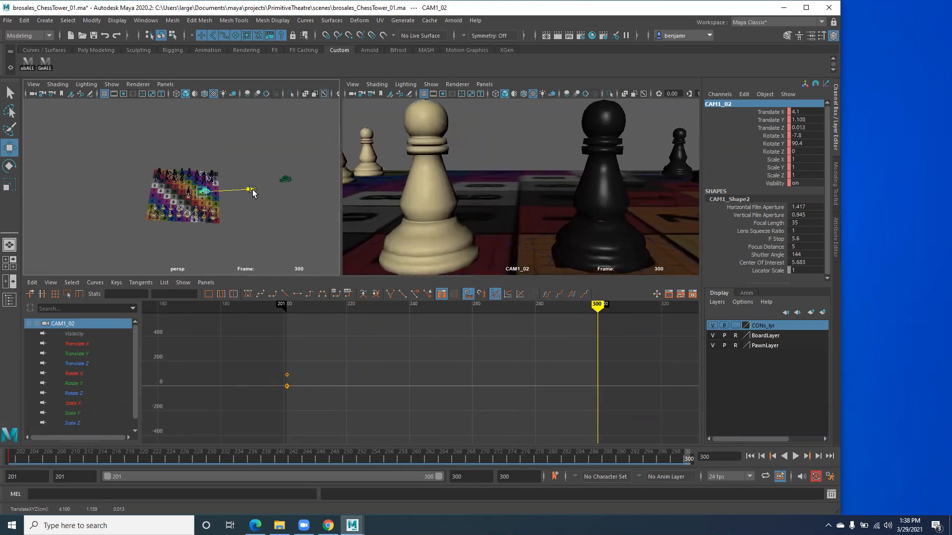
{"action": "key", "text": "s"}
{"action": "left_click_drag", "start_coordinate": [198, 159], "coordinate": [197, 156]}
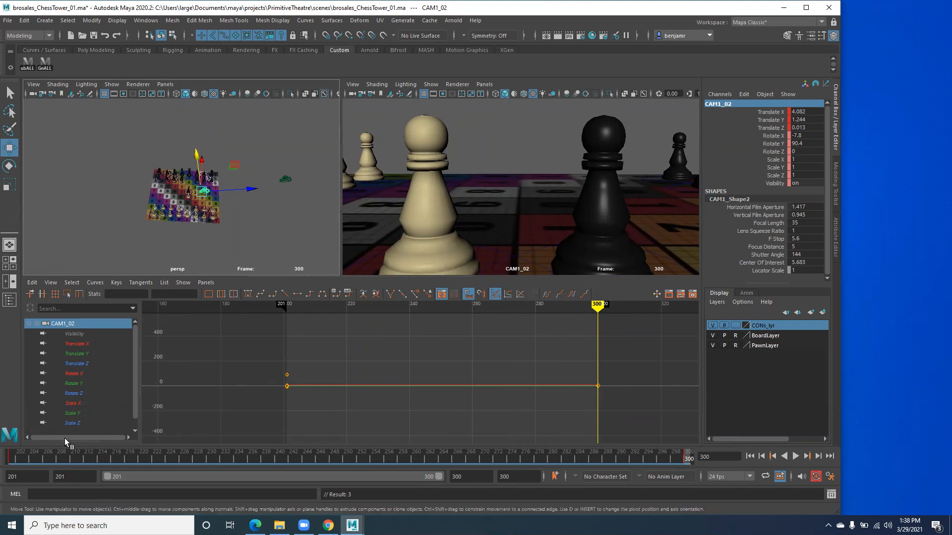
- Play back CAM1_02's keyed push-in from frame 201
{"action": "left_click", "coordinate": [10, 458]}
{"action": "key", "text": "alt+v"}
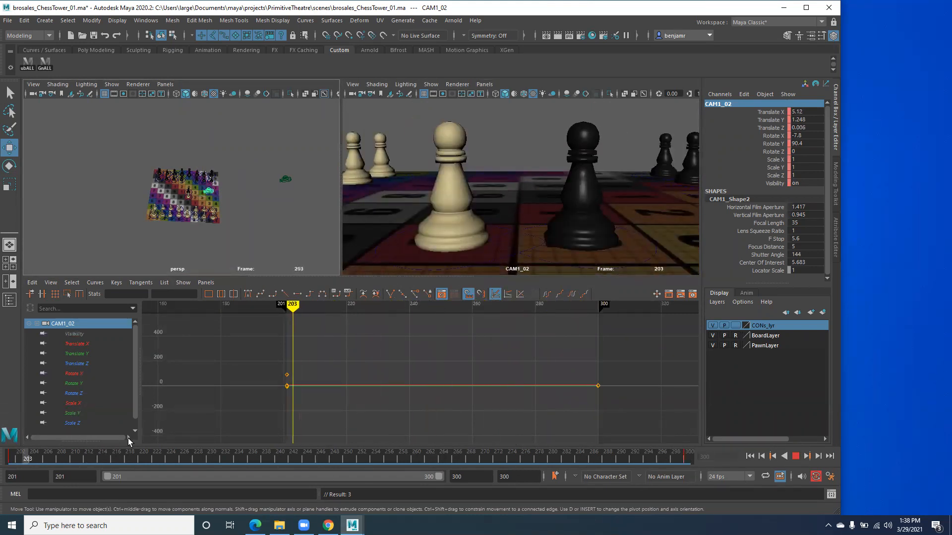
{"action": "key", "text": "alt+v"}
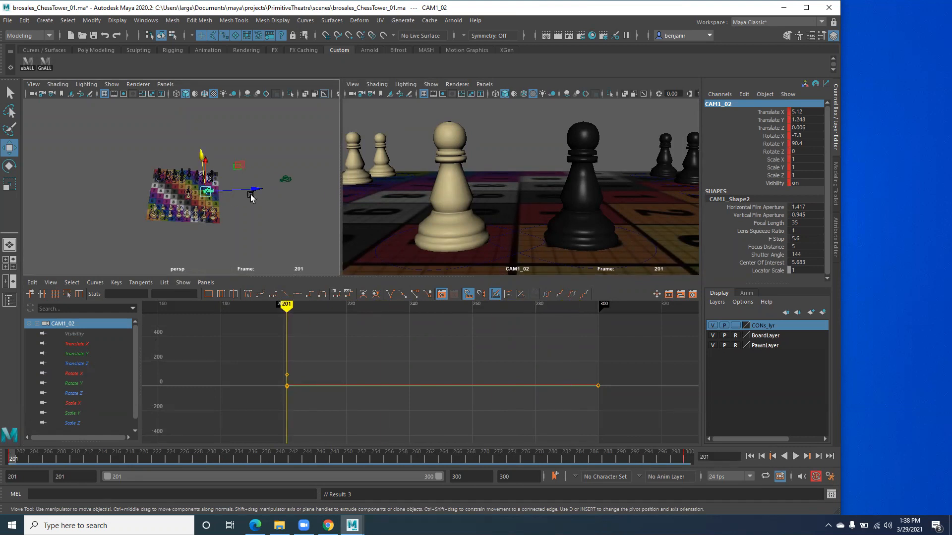
- Give CAM1_02's Translate Z keys at frames 201 and 300 linear tangents and play the shot from the start
{"action": "left_click", "coordinate": [75, 364]}
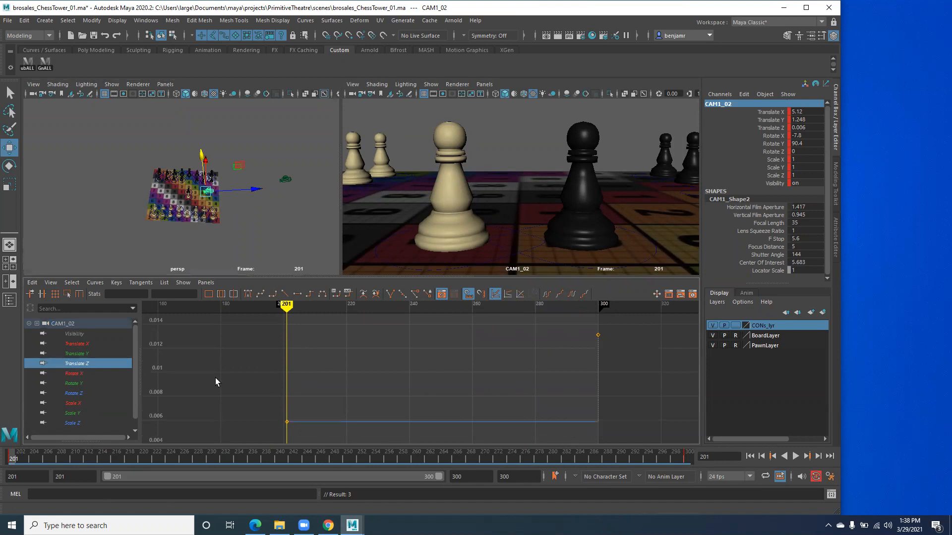
{"action": "left_click_drag", "start_coordinate": [617, 325], "coordinate": [206, 434]}
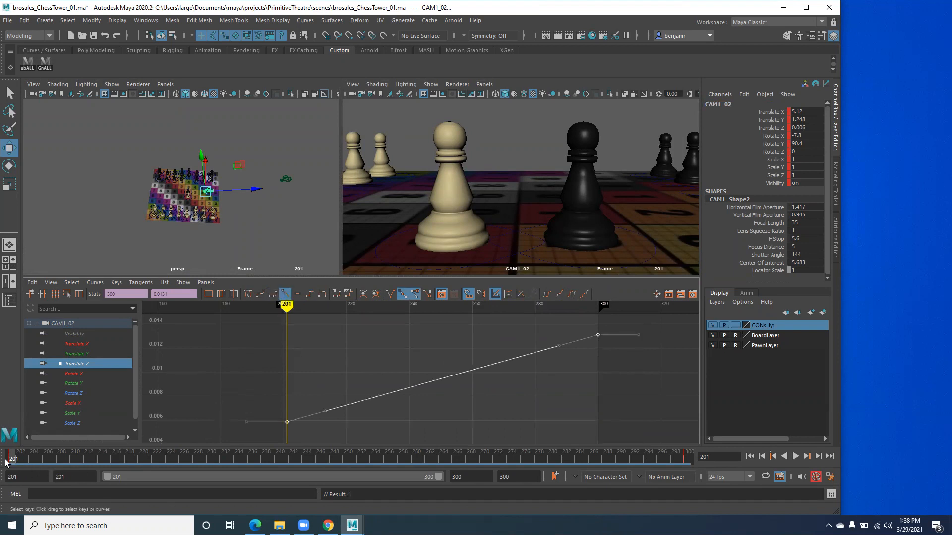
{"action": "key", "text": "alt+v"}
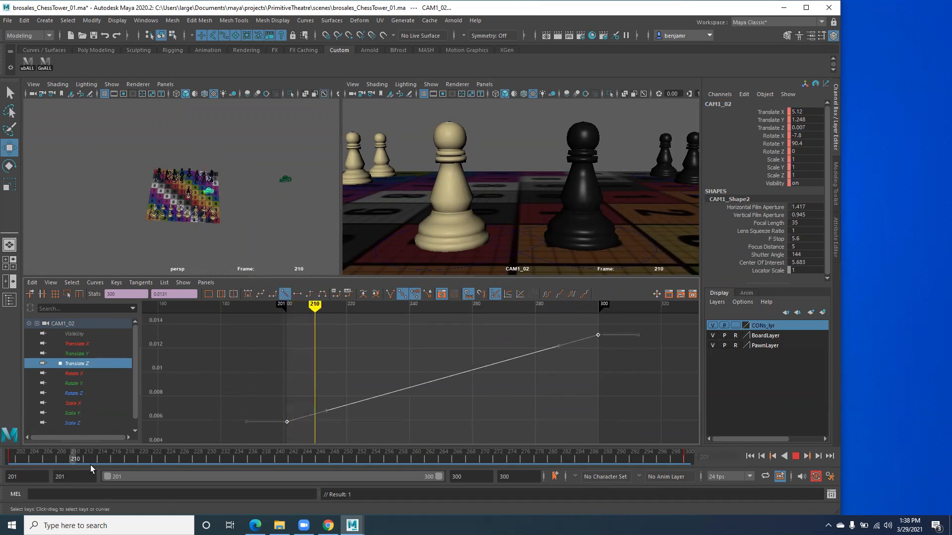
{"action": "left_click", "coordinate": [9, 462]}
{"action": "key", "text": "alt+v"}
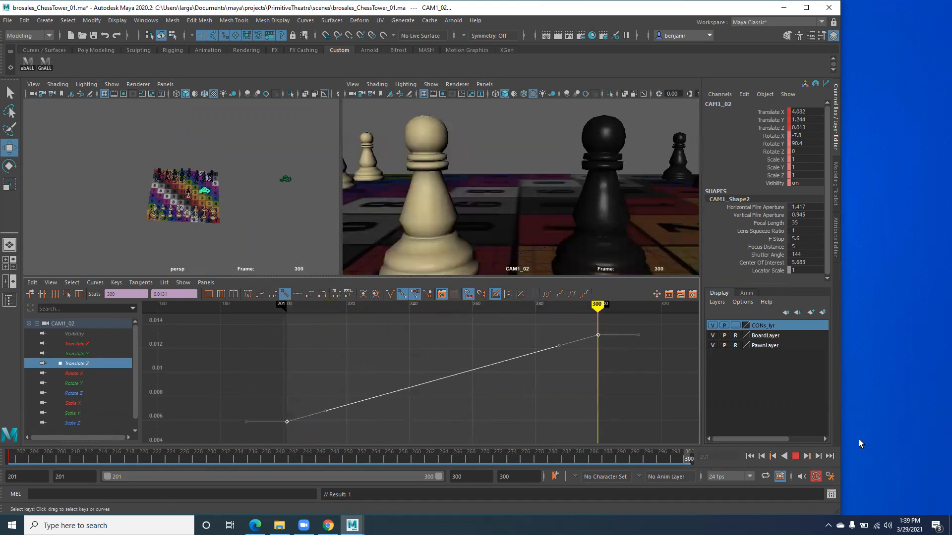
- Review the camera move by playing the shot in an enlarged CAM1_02 view
{"action": "key", "text": "Escape"}
{"action": "key", "text": "space"}
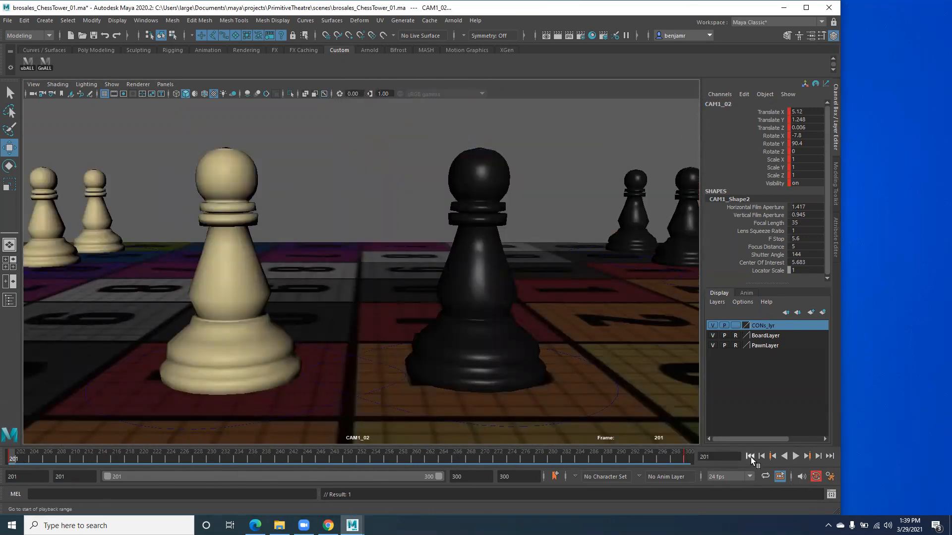
{"action": "left_click", "coordinate": [796, 456]}
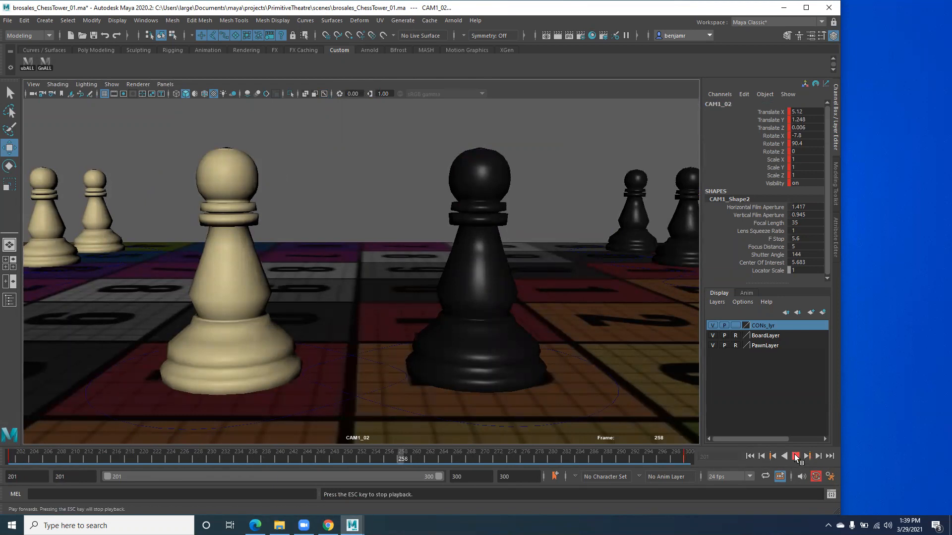
{"action": "left_click", "coordinate": [795, 457]}
{"action": "key", "text": "space"}
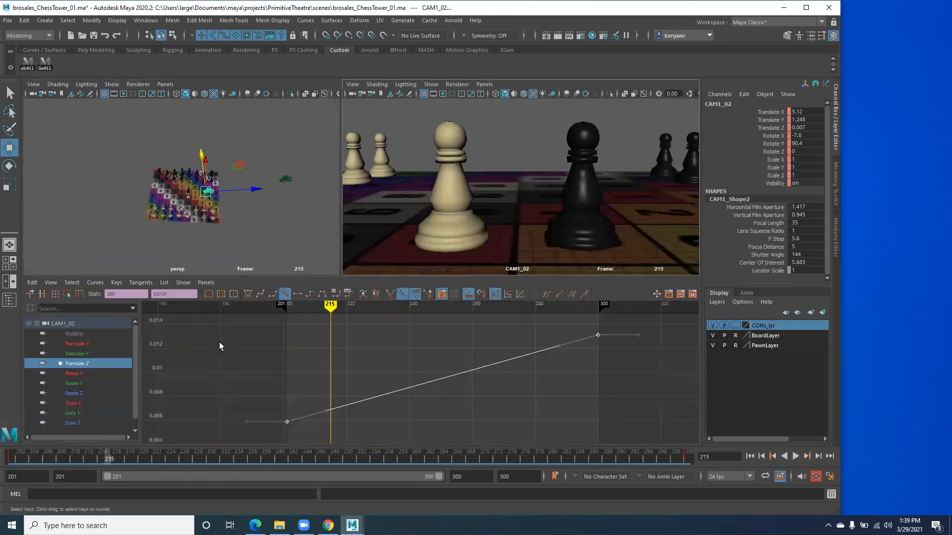
- Select all Translate X, Y and Z keys of CAM1_02 and set their tangents to linear
{"action": "left_click", "coordinate": [71, 344]}
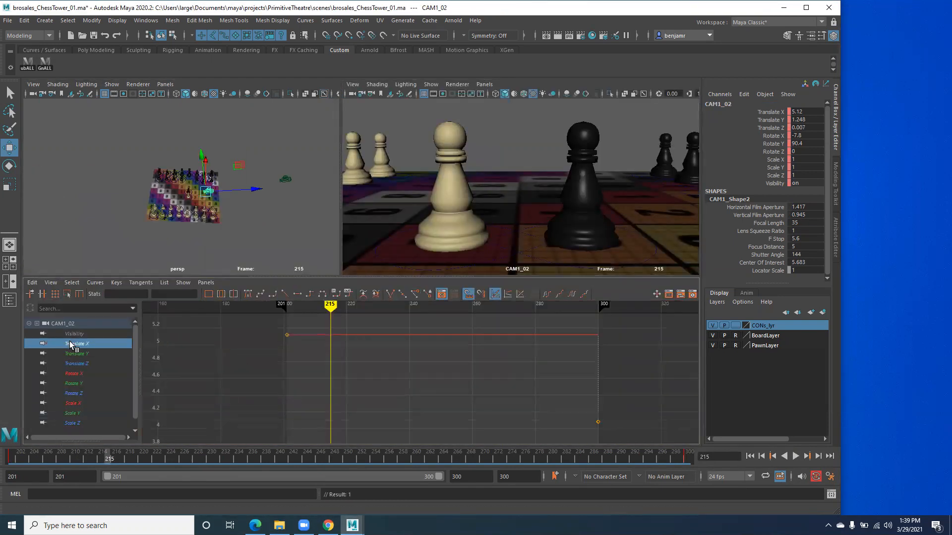
{"action": "left_click", "coordinate": [76, 354]}
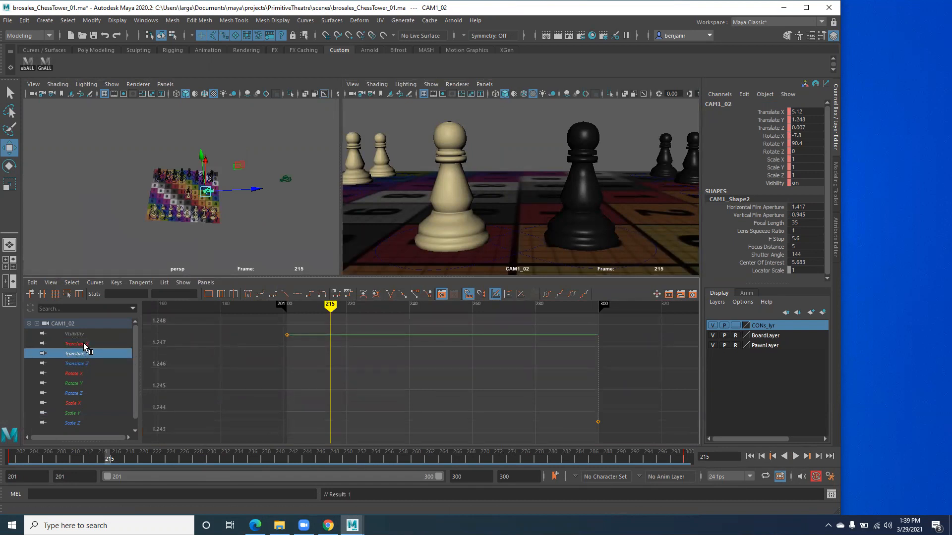
{"action": "left_click_drag", "start_coordinate": [88, 346], "coordinate": [91, 367]}
{"action": "left_click_drag", "start_coordinate": [260, 322], "coordinate": [623, 436]}
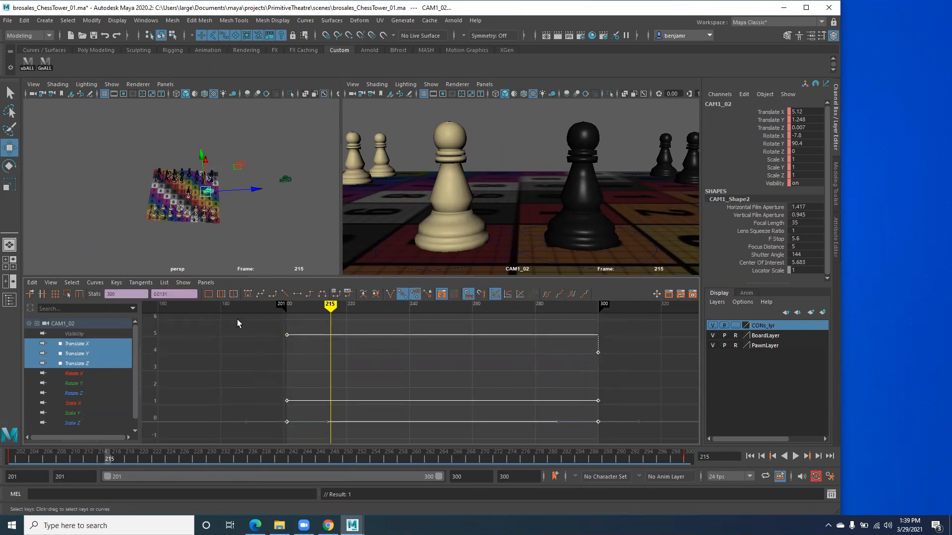
{"action": "left_click", "coordinate": [296, 295]}
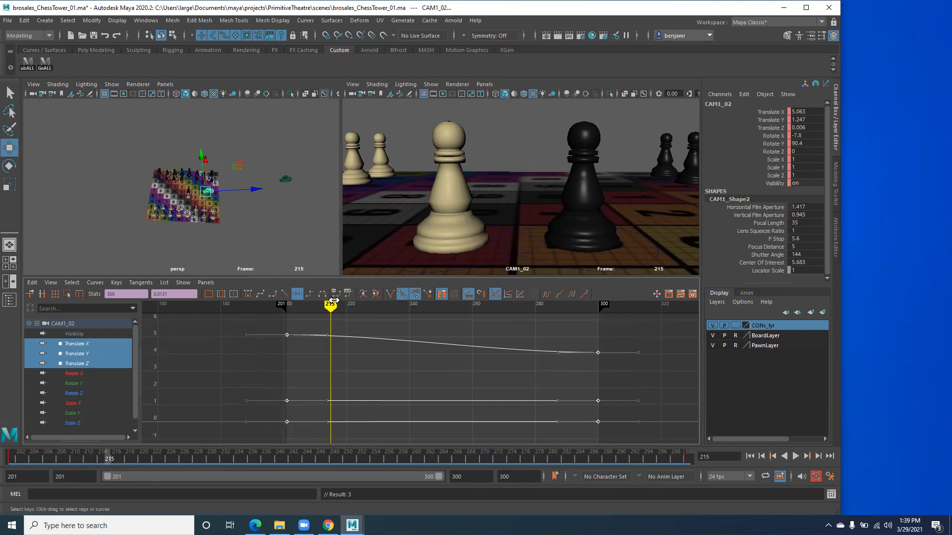
{"action": "left_click", "coordinate": [284, 295]}
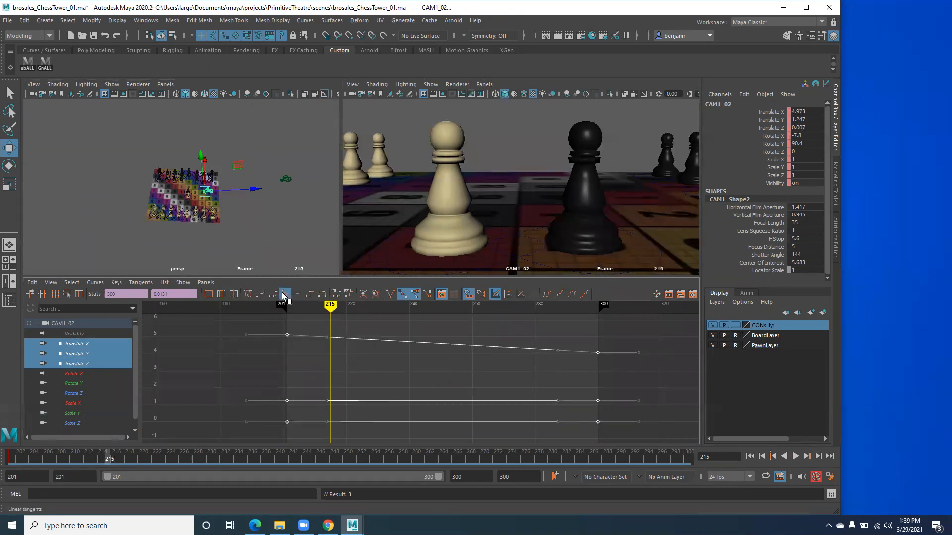
- Play the shot from frame 201 in an enlarged CAM1_02 view and scrub to frame 300 to check the constant-speed push-in
{"action": "left_click_drag", "start_coordinate": [105, 461], "coordinate": [6, 439]}
{"action": "left_click_drag", "start_coordinate": [72, 443], "coordinate": [11, 397]}
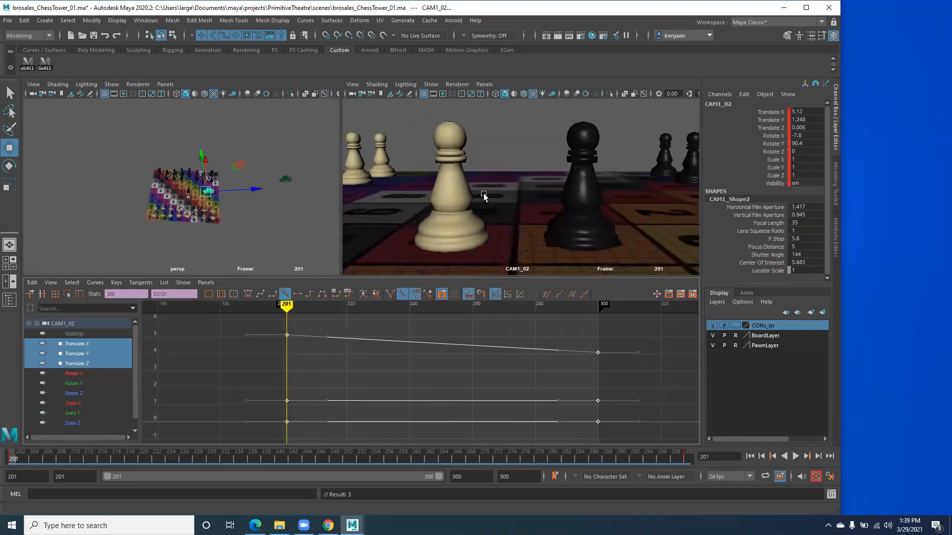
{"action": "key", "text": "space"}
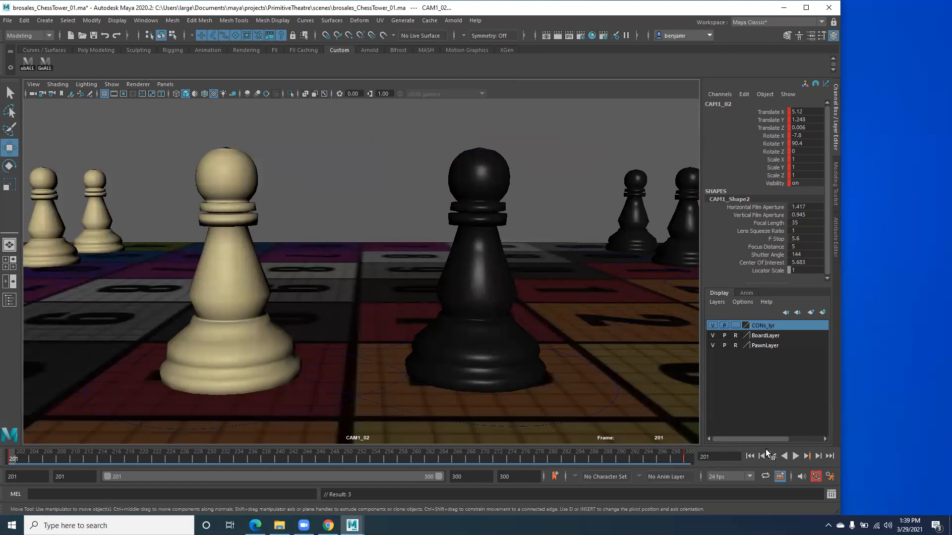
{"action": "left_click", "coordinate": [795, 456]}
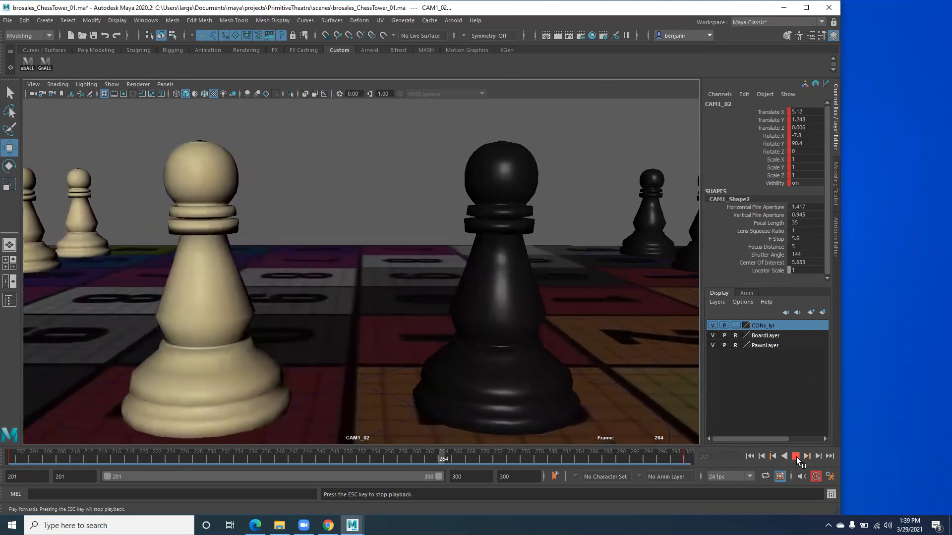
{"action": "left_click", "coordinate": [795, 456]}
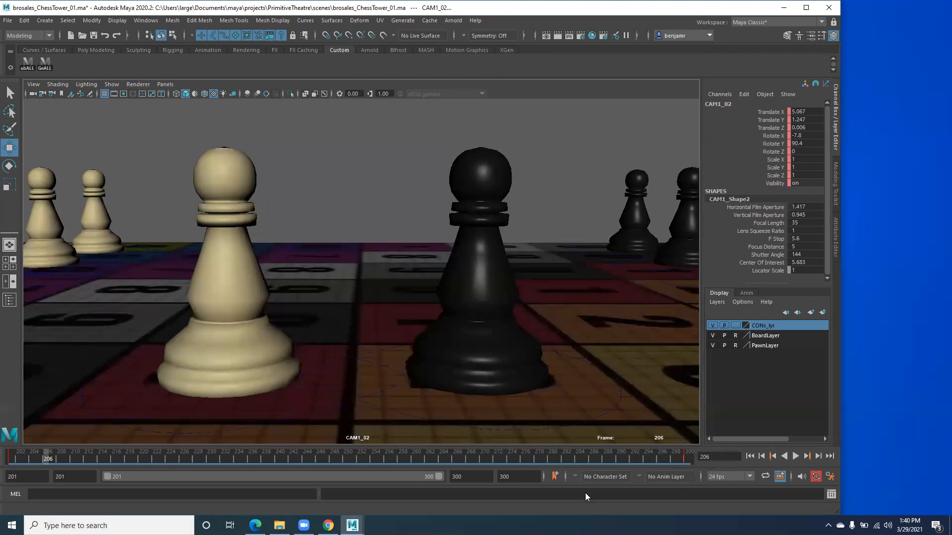
{"action": "left_click_drag", "start_coordinate": [483, 460], "coordinate": [689, 459]}
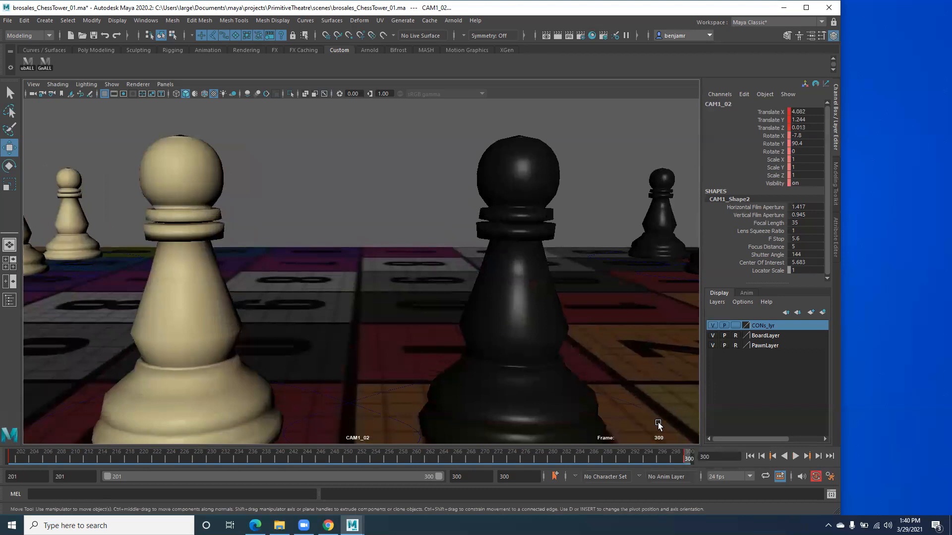
- Set the animation and playback range to start at frame 301 and end at frame 400, and briefly play it
{"action": "left_click_drag", "start_coordinate": [28, 477], "coordinate": [6, 479]}
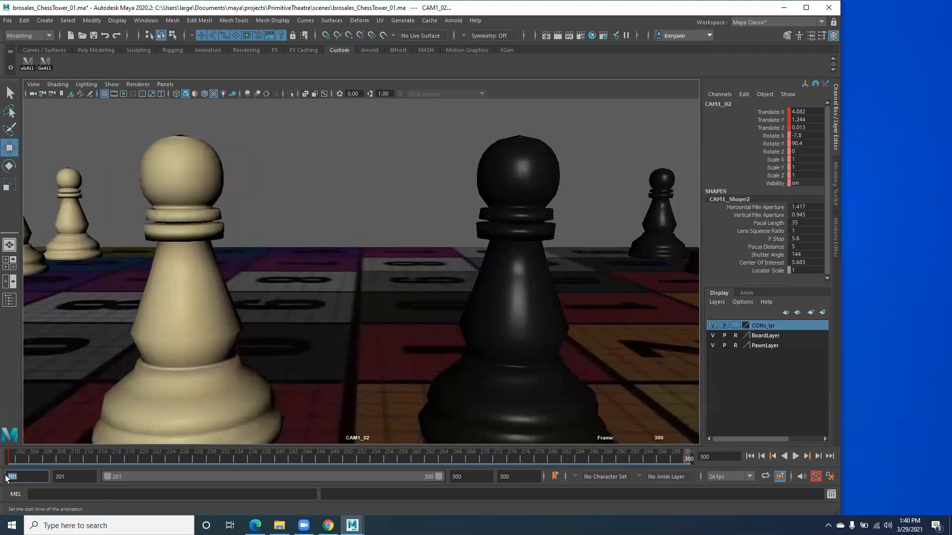
{"action": "type", "text": "301"}
{"action": "key", "text": "Return"}
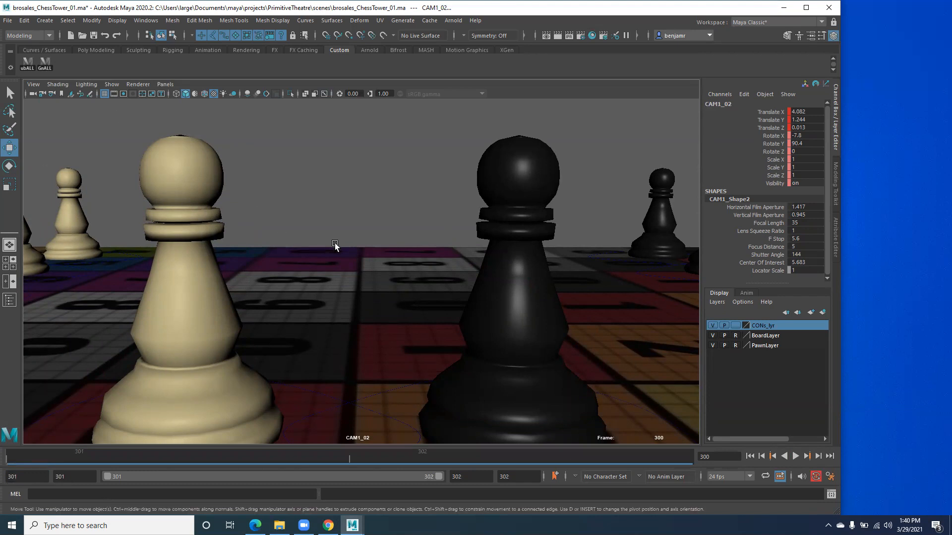
{"action": "key", "text": "alt"}
{"action": "left_click", "coordinate": [466, 477]}
{"action": "key", "text": "Tab"}
{"action": "type", "text": "400"}
{"action": "key", "text": "Return"}
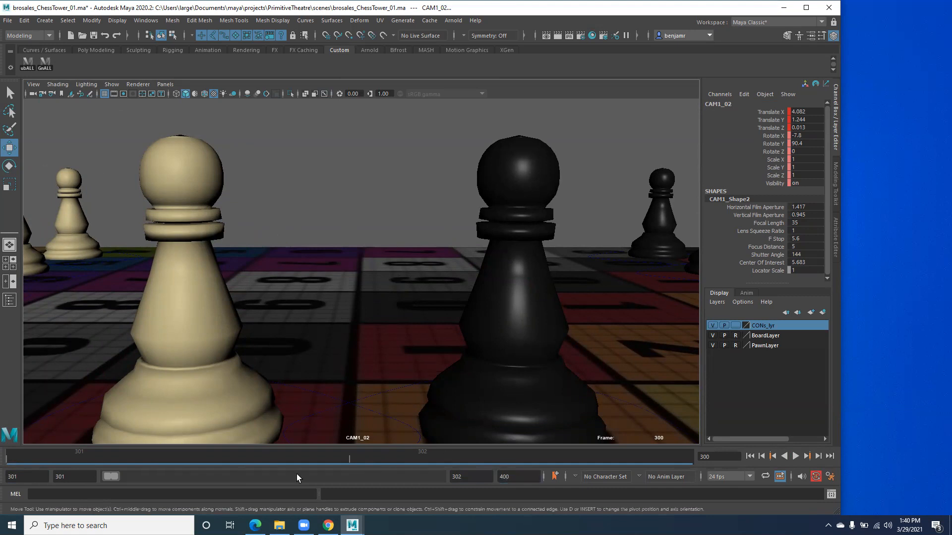
{"action": "left_click_drag", "start_coordinate": [114, 479], "coordinate": [438, 477]}
{"action": "key", "text": "alt+v"}
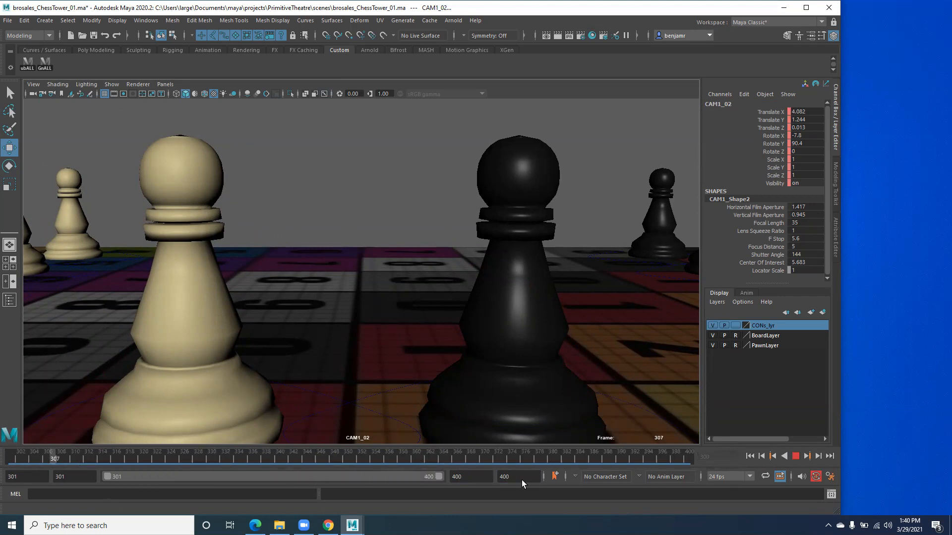
{"action": "key", "text": "alt+v"}
{"action": "key", "text": "space"}
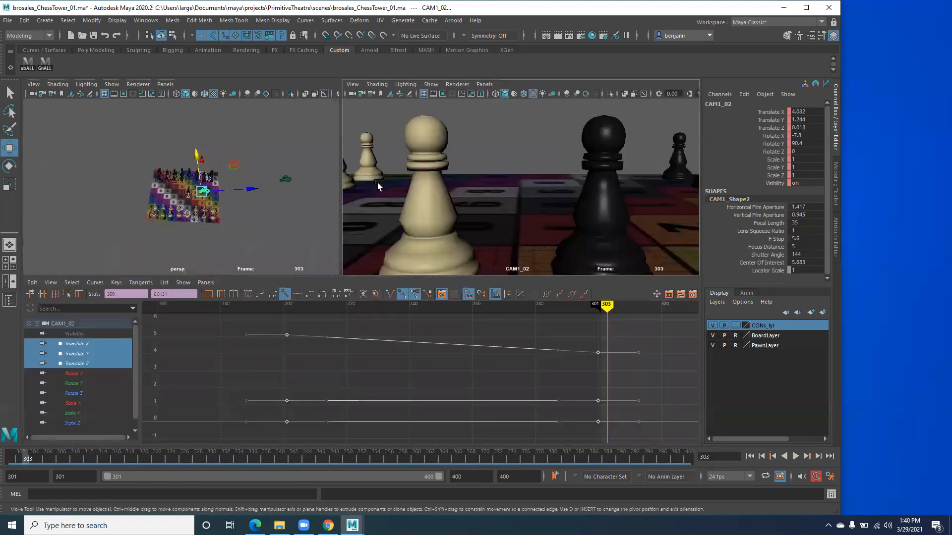
- Go to frame 301, clear the selection and save the scene
{"action": "left_click", "coordinate": [6, 459]}
{"action": "left_click", "coordinate": [114, 128]}
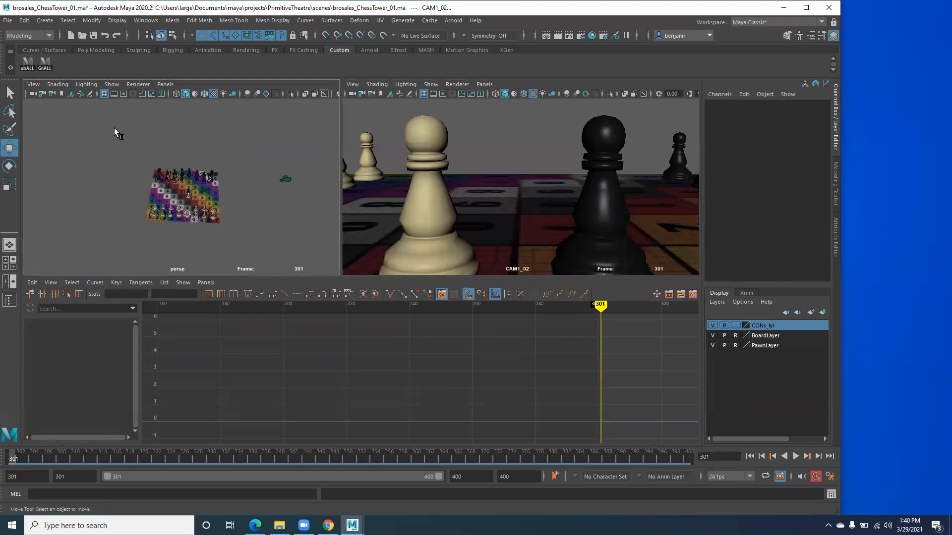
{"action": "left_click", "coordinate": [8, 20]}
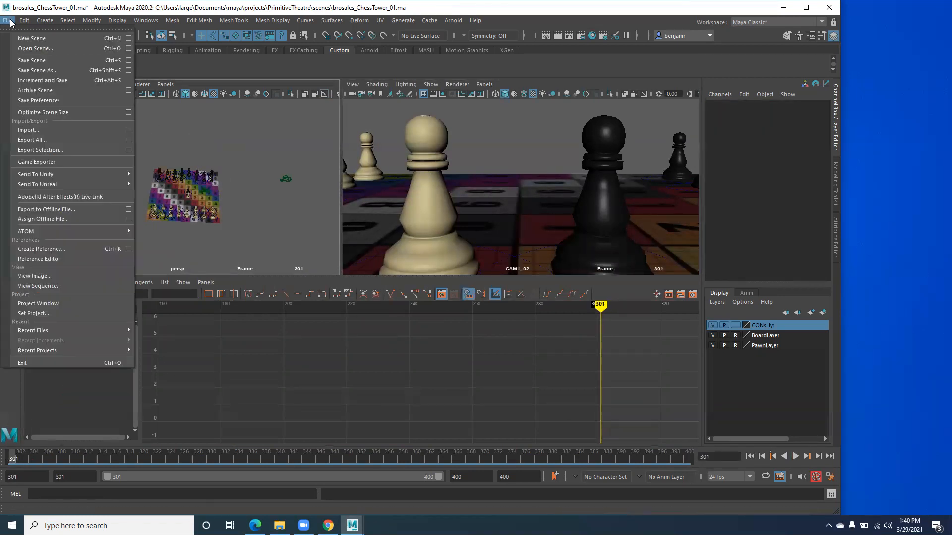
{"action": "mouse_move", "coordinate": [24, 20]}
{"action": "left_click", "coordinate": [230, 138]}
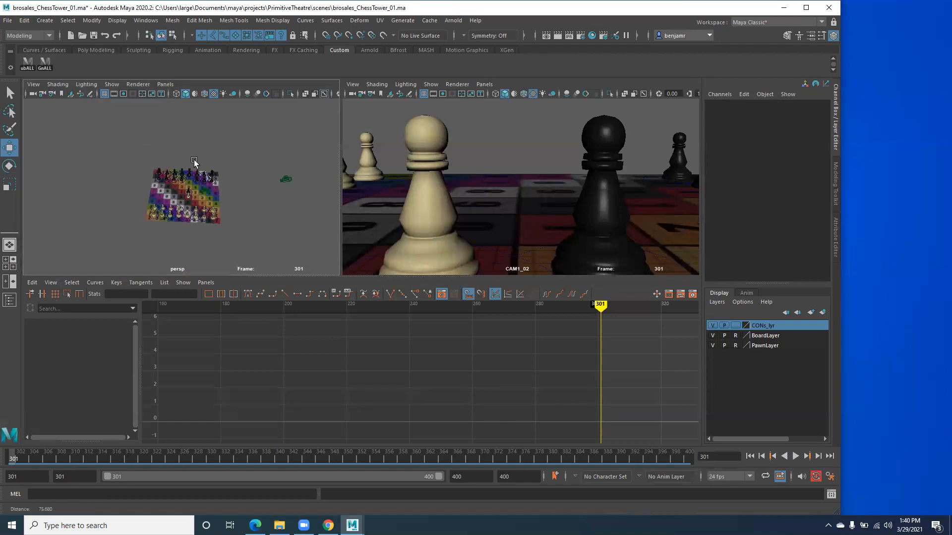
- Frame the whole scene in the perspective view, select CAM1_01, and look through it in the second viewport, enlarged
{"action": "scroll", "coordinate": [236, 204], "scroll_direction": "up", "scroll_amount": 5}
{"action": "key", "text": "a"}
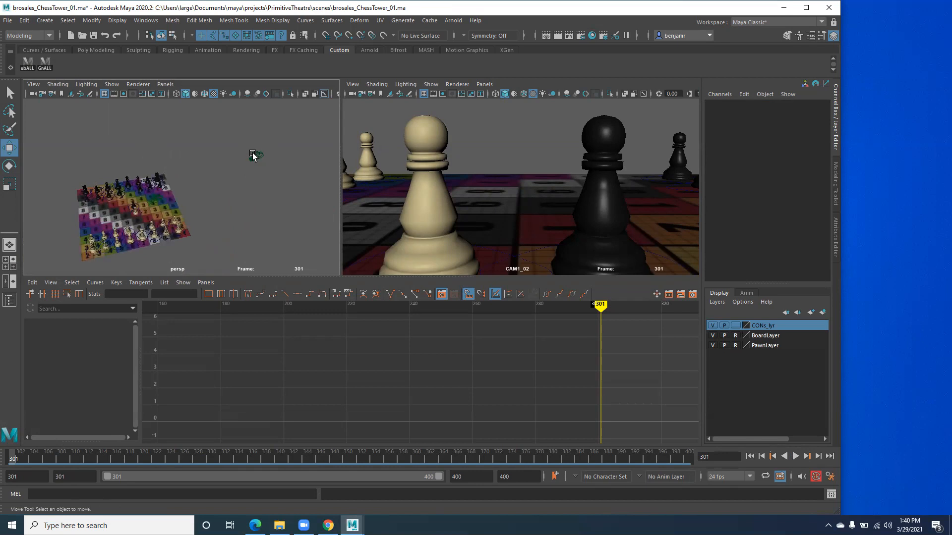
{"action": "left_click", "coordinate": [255, 156]}
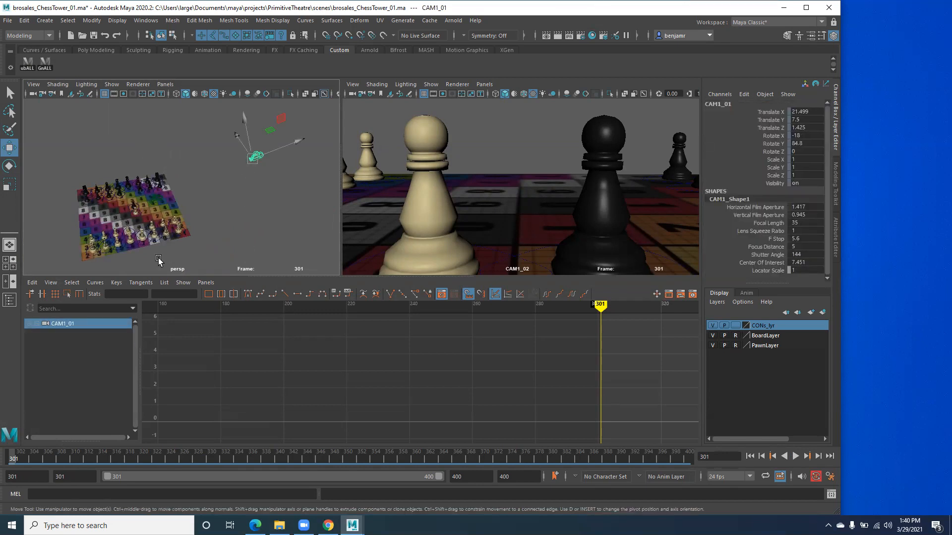
{"action": "key", "text": "space"}
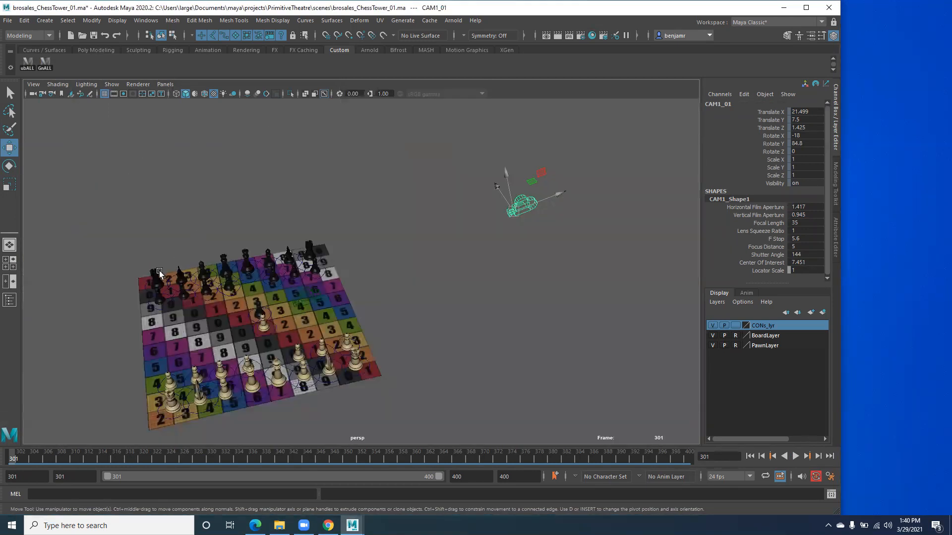
{"action": "key", "text": "space"}
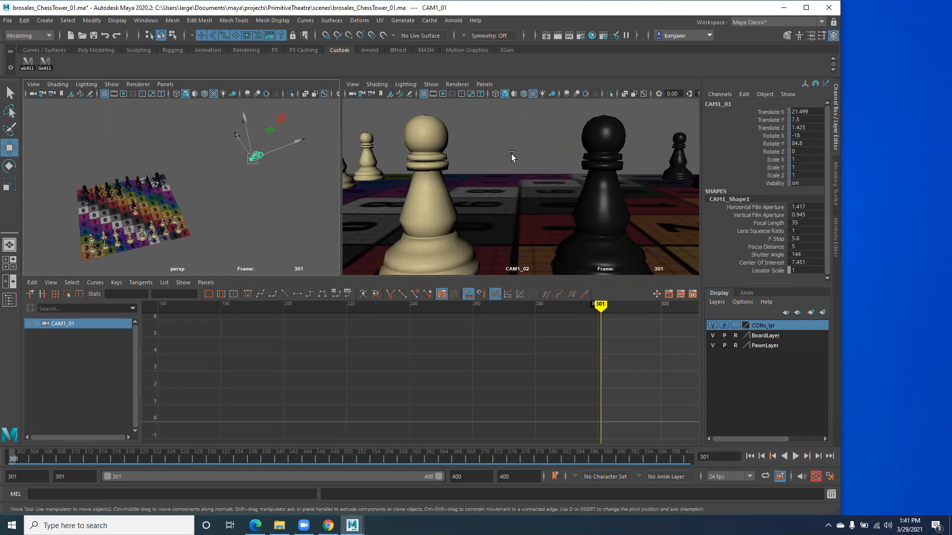
{"action": "left_click", "coordinate": [484, 84]}
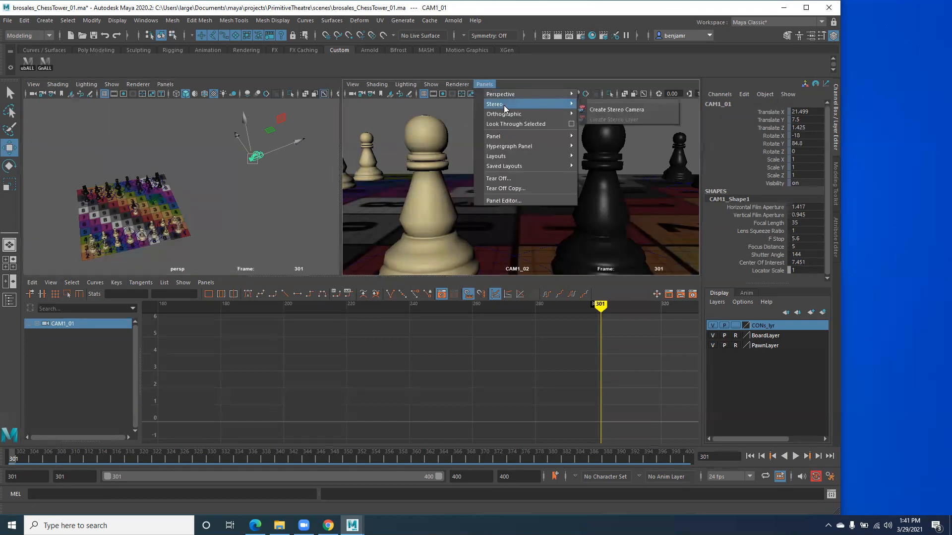
{"action": "left_click", "coordinate": [547, 125]}
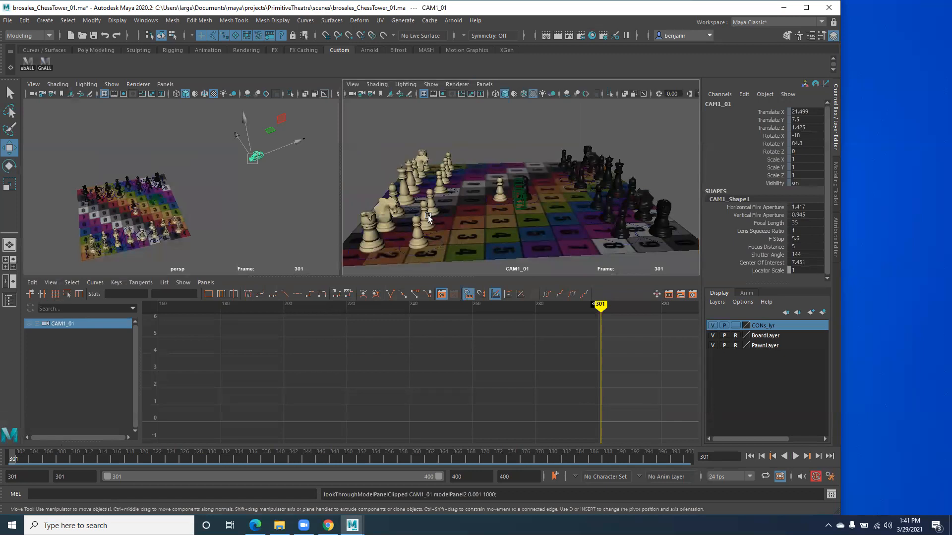
{"action": "key", "text": "space"}
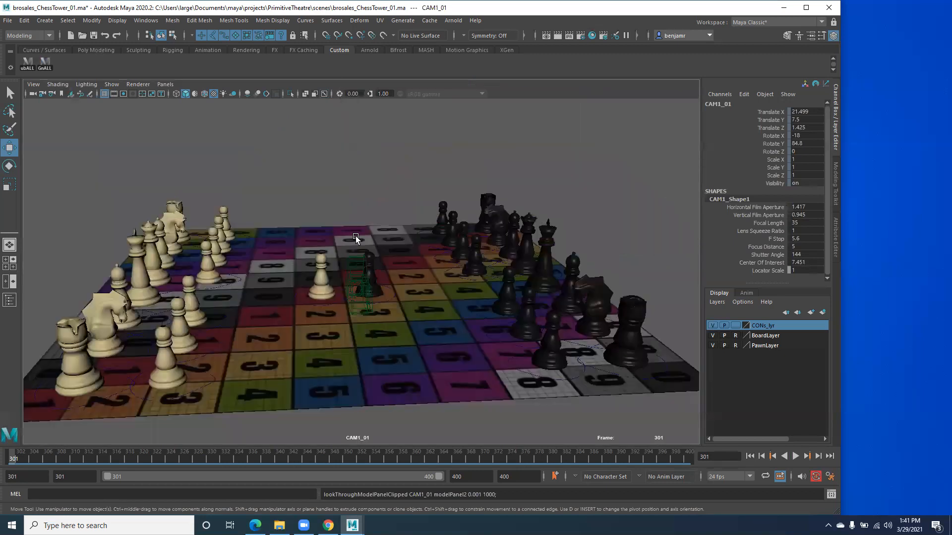
- Hide cameras in the CAM1_01 view so CAM1_02 stays out of the shot, and clear the selection
{"action": "left_click", "coordinate": [357, 271]}
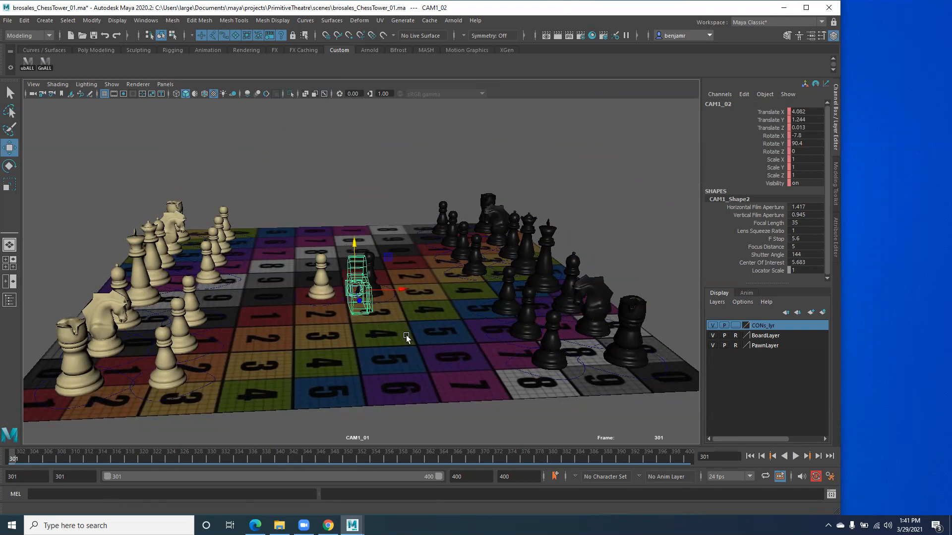
{"action": "left_click", "coordinate": [109, 85]}
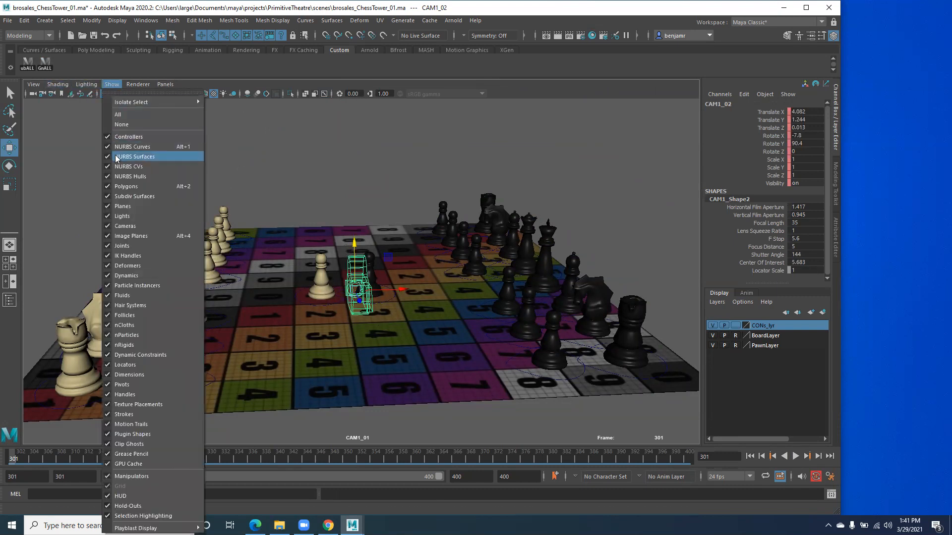
{"action": "left_click", "coordinate": [110, 227]}
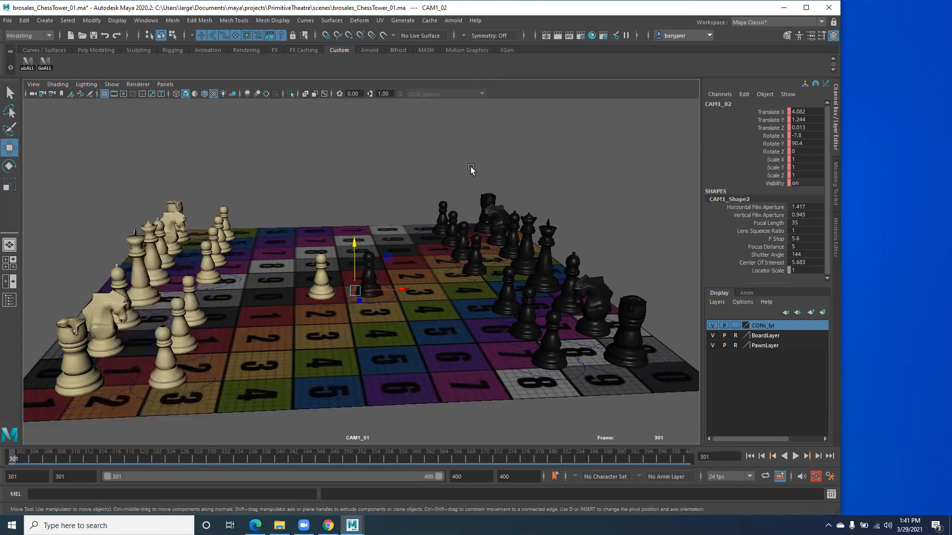
{"action": "left_click", "coordinate": [356, 310]}
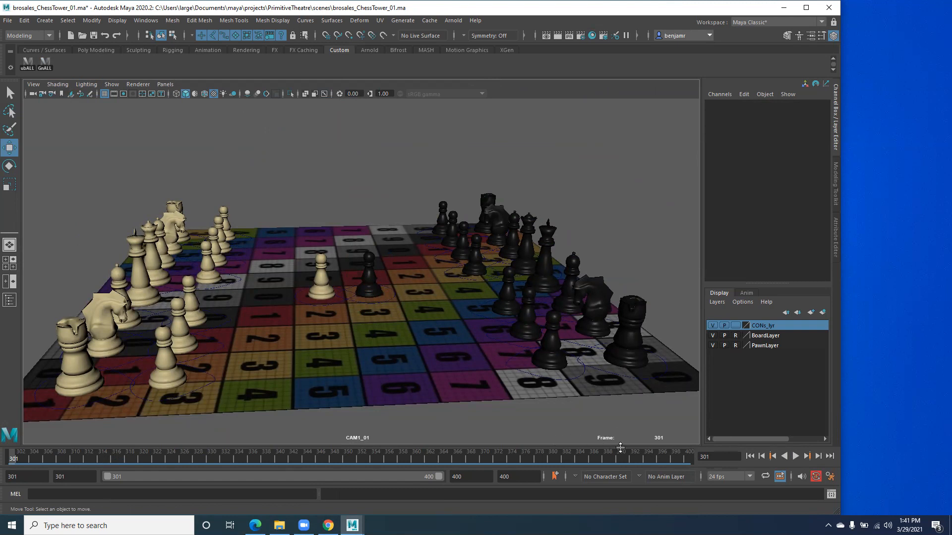
- Turn the current-frame heads-up display off and back on
{"action": "left_click", "coordinate": [110, 23]}
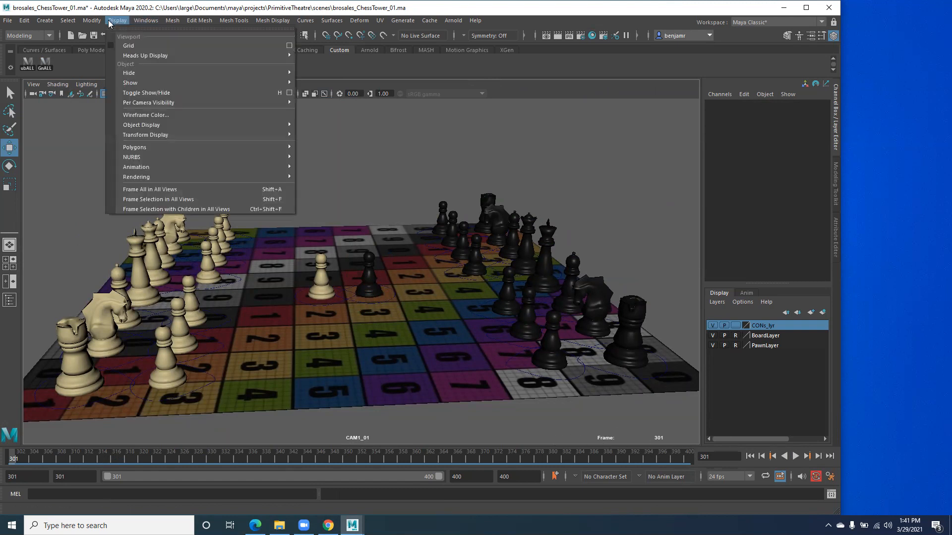
{"action": "mouse_move", "coordinate": [149, 56]}
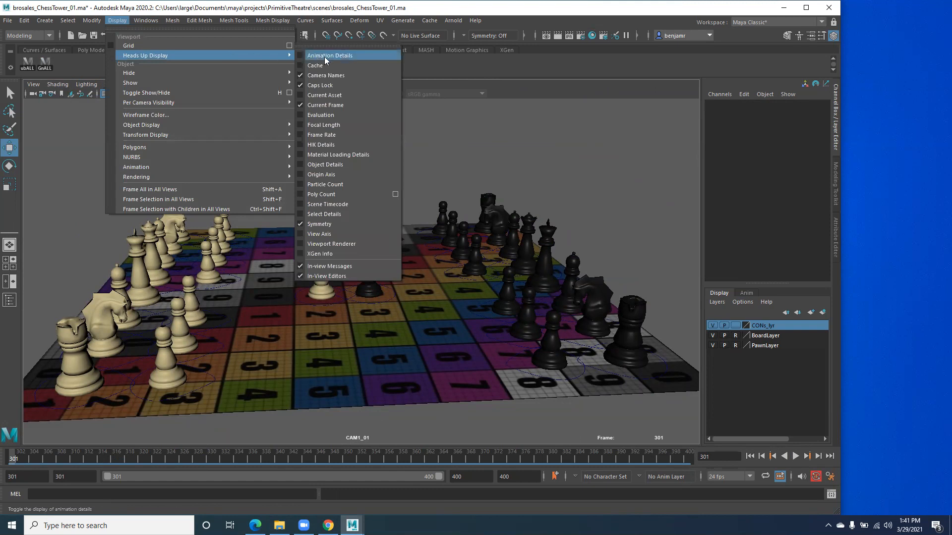
{"action": "left_click", "coordinate": [301, 107]}
{"action": "left_click", "coordinate": [114, 22]}
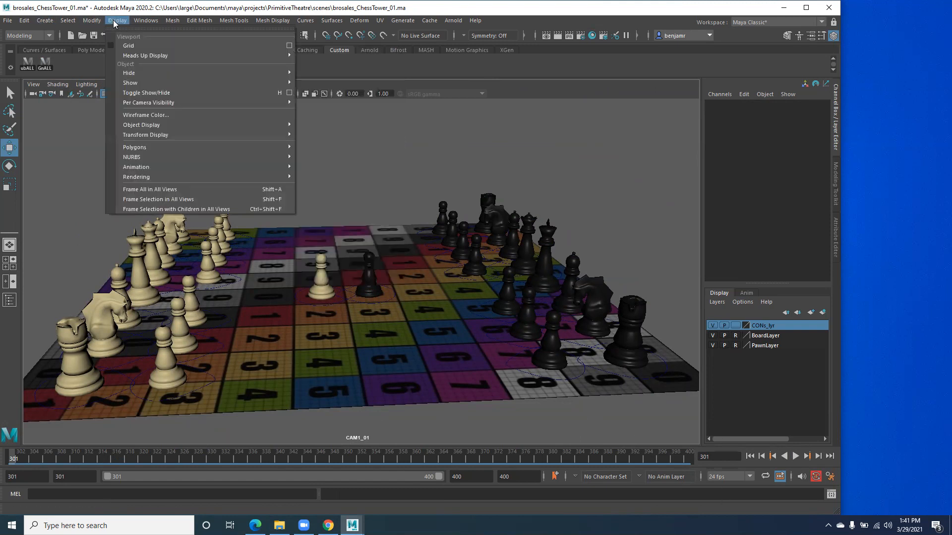
{"action": "mouse_move", "coordinate": [149, 56]}
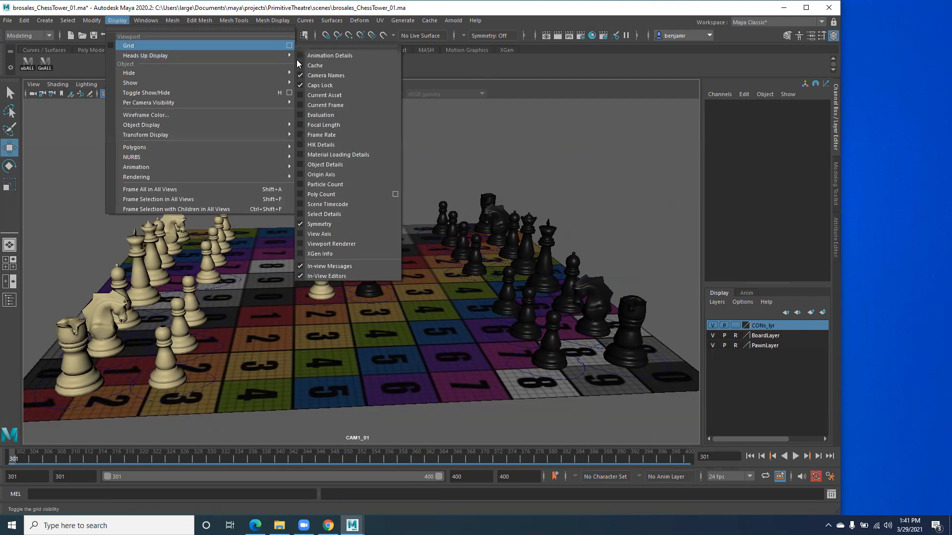
{"action": "left_click", "coordinate": [300, 106]}
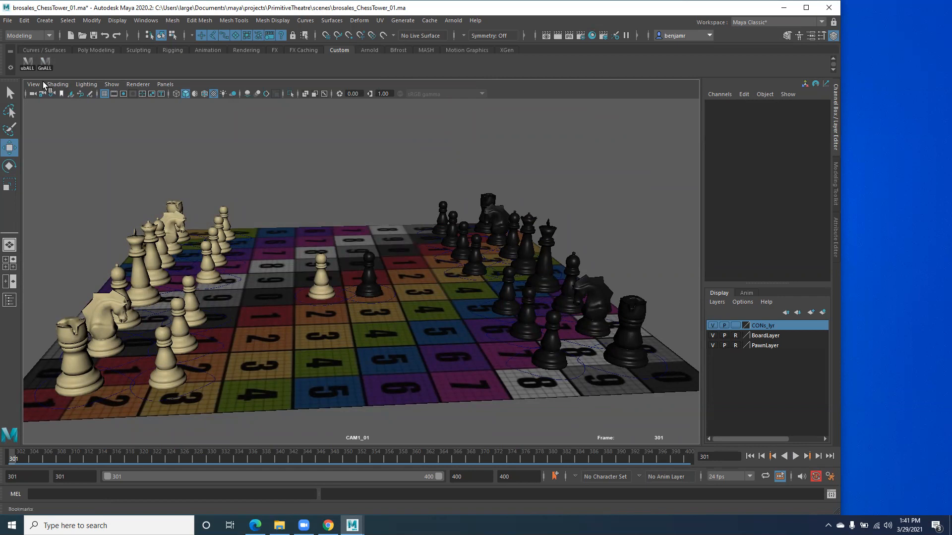
- Hide NURBS curves in the CAM1_01 view and compare the shading without and with textures, ending with textures on
{"action": "left_click", "coordinate": [110, 85]}
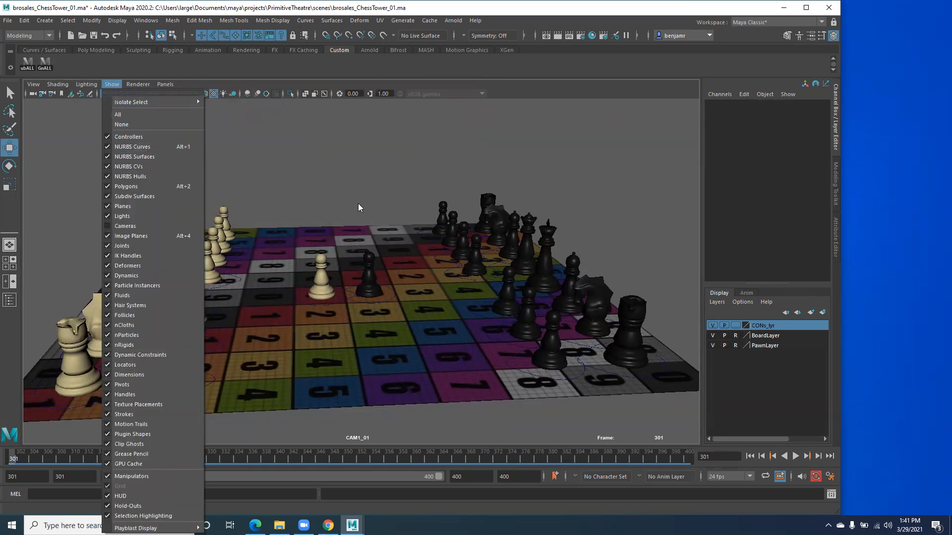
{"action": "left_click", "coordinate": [401, 360]}
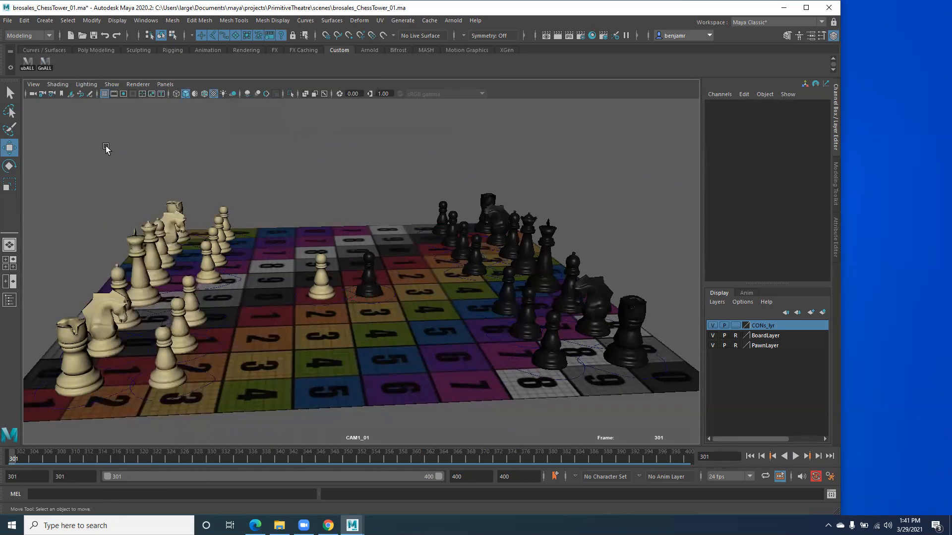
{"action": "left_click", "coordinate": [112, 84]}
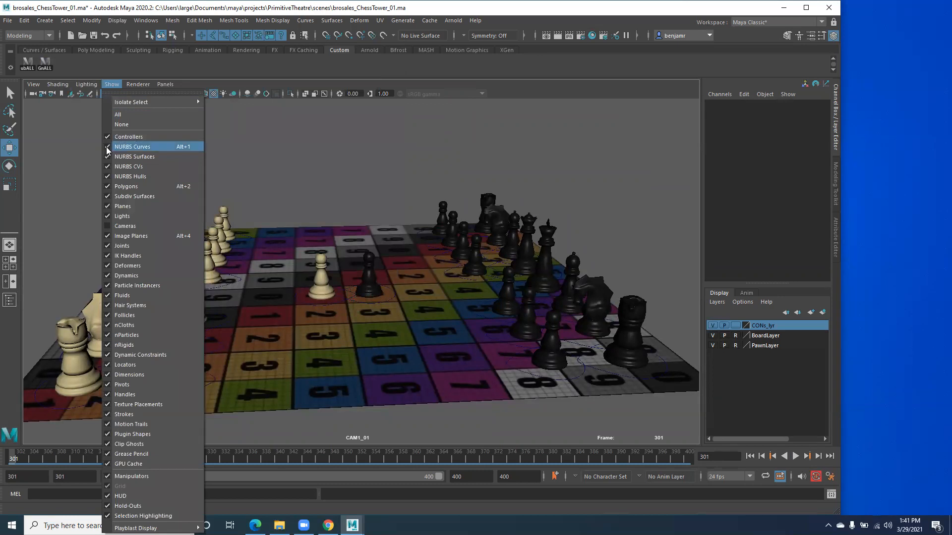
{"action": "left_click", "coordinate": [129, 146]}
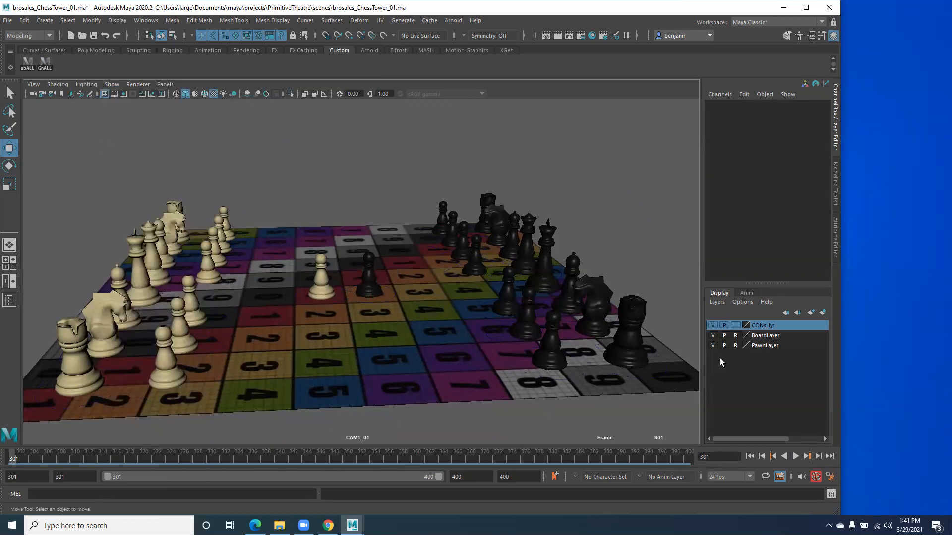
{"action": "key", "text": "5"}
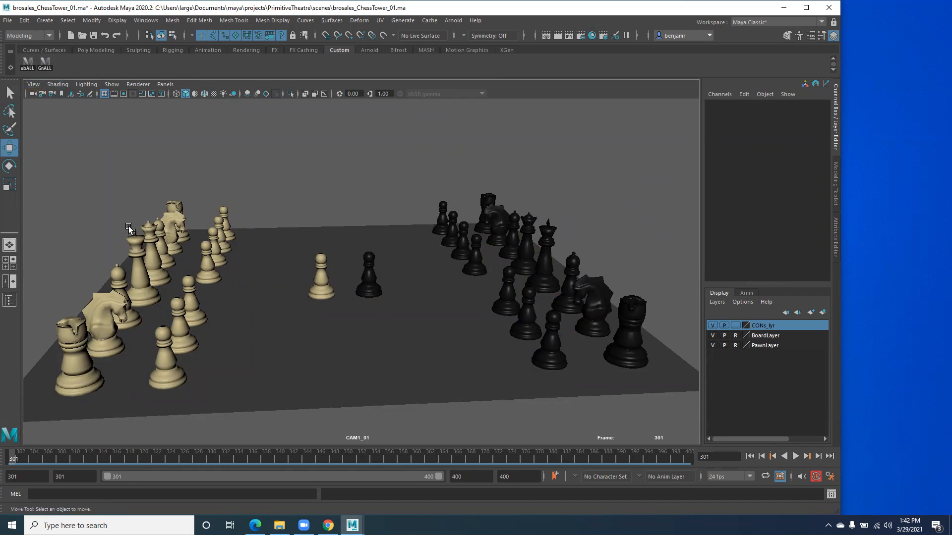
{"action": "key", "text": "6"}
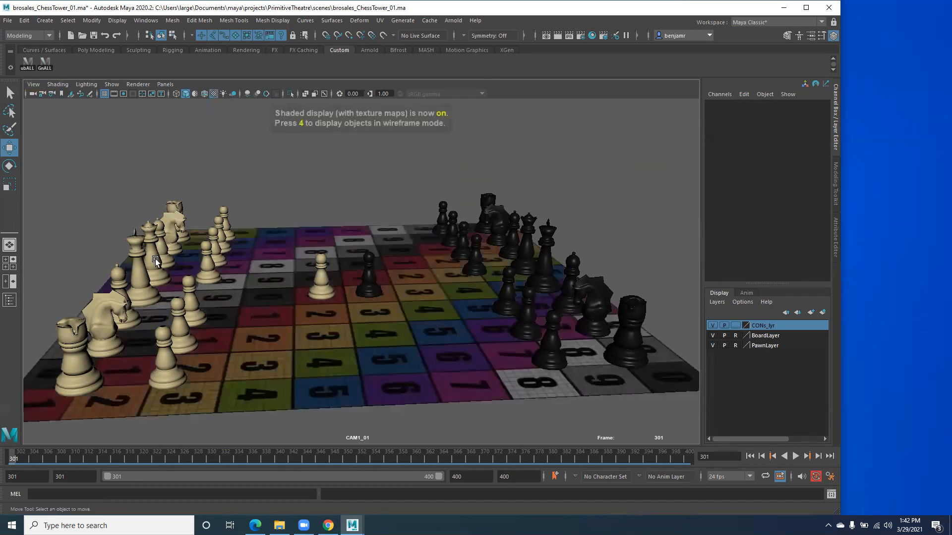
- Turn the camera-name heads-up display off and back on
{"action": "left_click", "coordinate": [118, 86]}
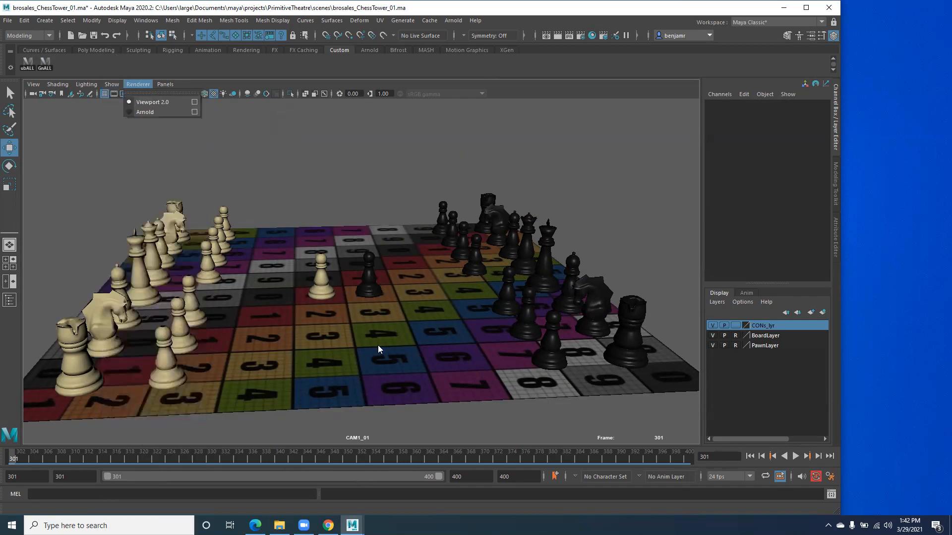
{"action": "left_click", "coordinate": [117, 20]}
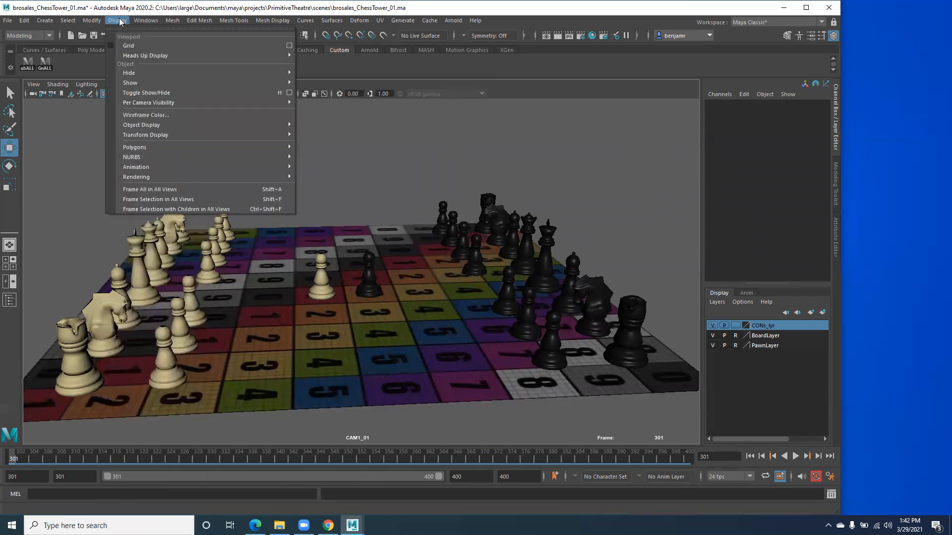
{"action": "mouse_move", "coordinate": [270, 60]}
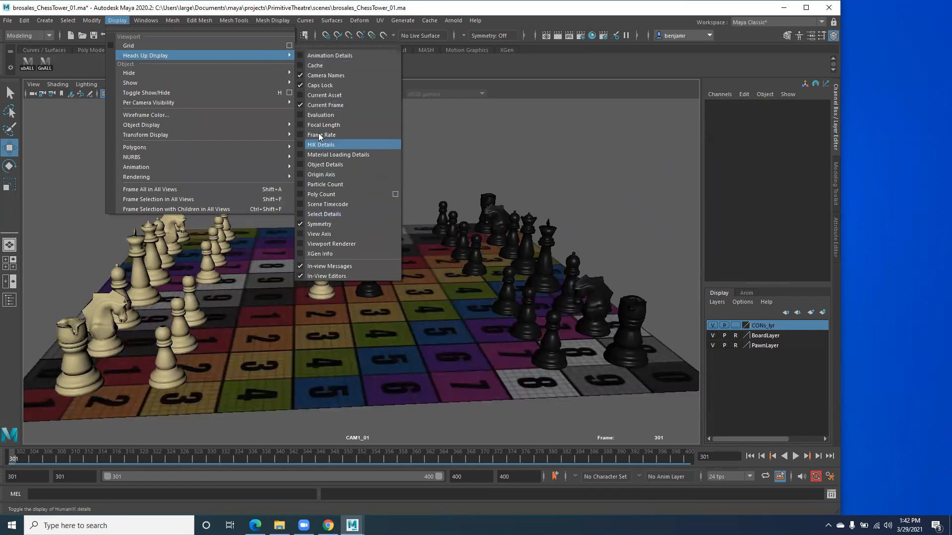
{"action": "left_click", "coordinate": [325, 75]}
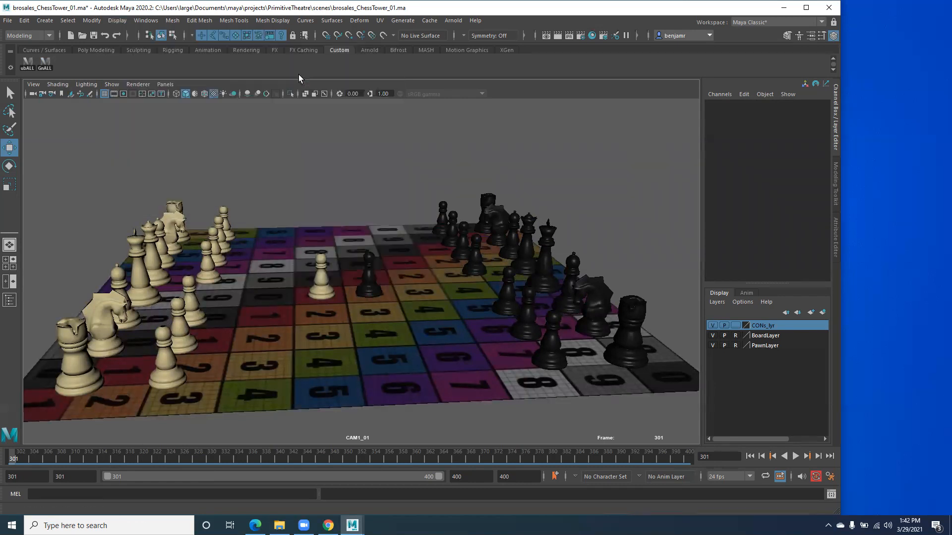
{"action": "left_click", "coordinate": [113, 22]}
{"action": "mouse_move", "coordinate": [142, 57]}
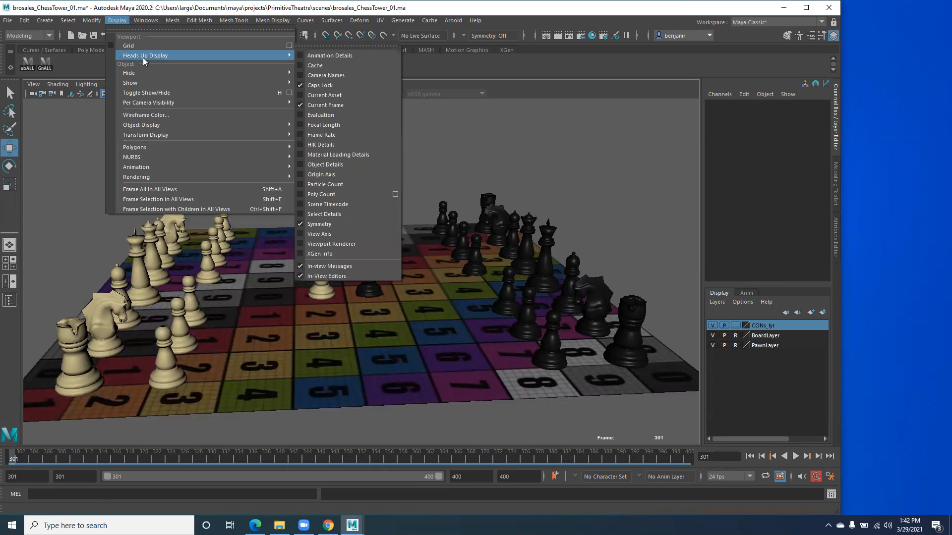
{"action": "left_click", "coordinate": [302, 74]}
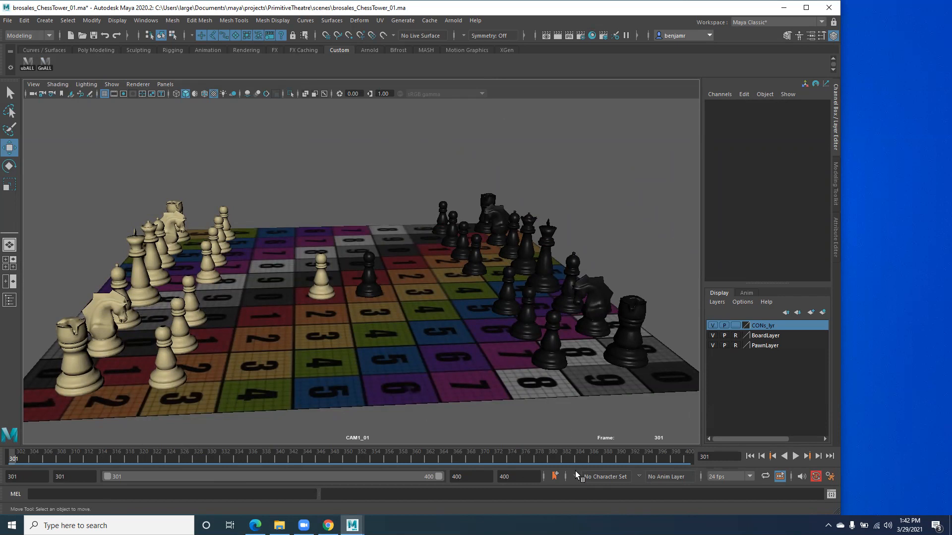
- Open the Playblast options, enlarge the dialog to show every setting, and keep the avi format with encoding set to none
{"action": "right_click", "coordinate": [487, 455]}
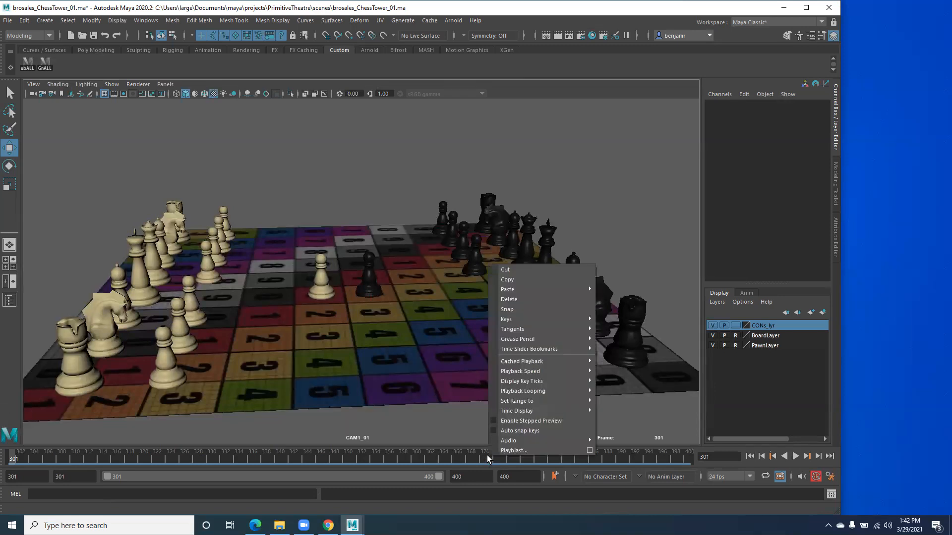
{"action": "left_click", "coordinate": [588, 450]}
{"action": "scroll", "coordinate": [466, 271], "scroll_direction": "down", "scroll_amount": 1}
{"action": "scroll", "coordinate": [471, 233], "scroll_direction": "up", "scroll_amount": 1}
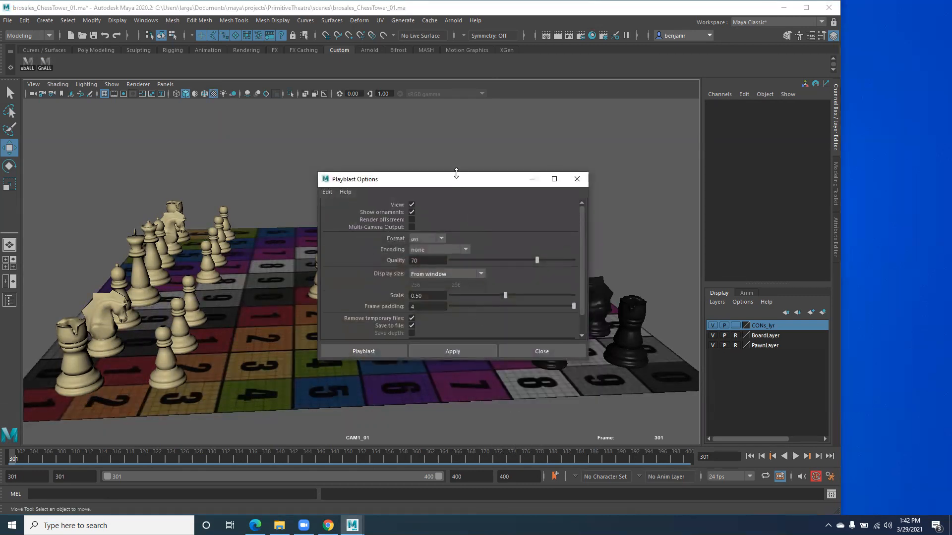
{"action": "left_click_drag", "start_coordinate": [456, 173], "coordinate": [457, 131]}
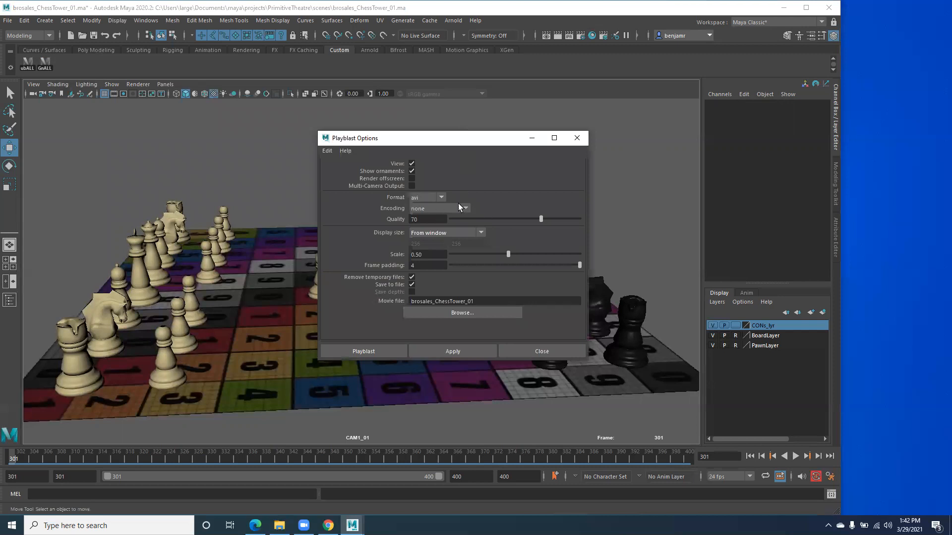
{"action": "left_click", "coordinate": [441, 197]}
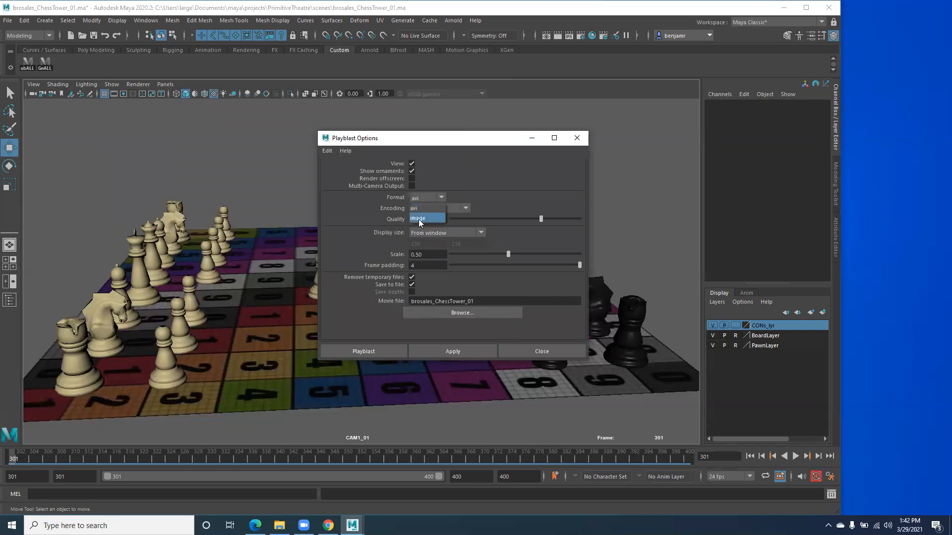
{"action": "left_click", "coordinate": [418, 208]}
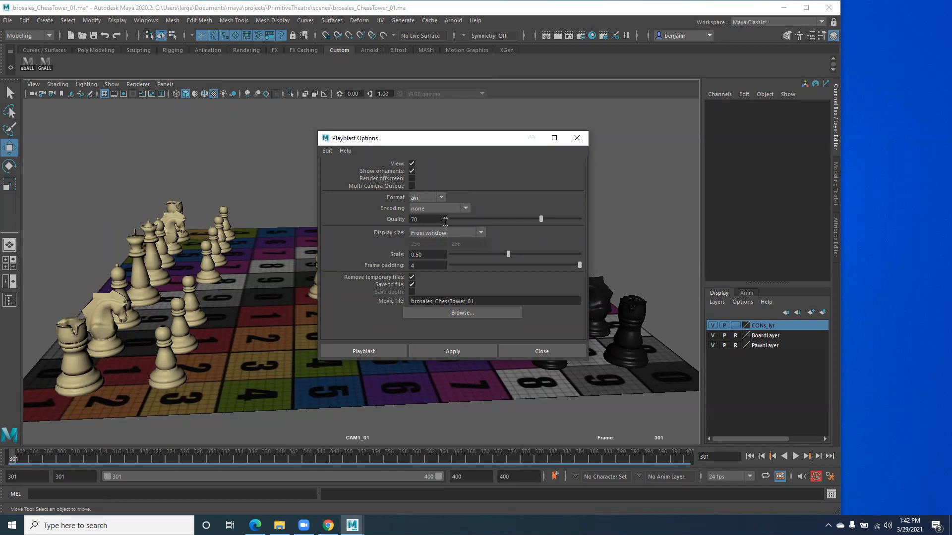
{"action": "left_click", "coordinate": [449, 208]}
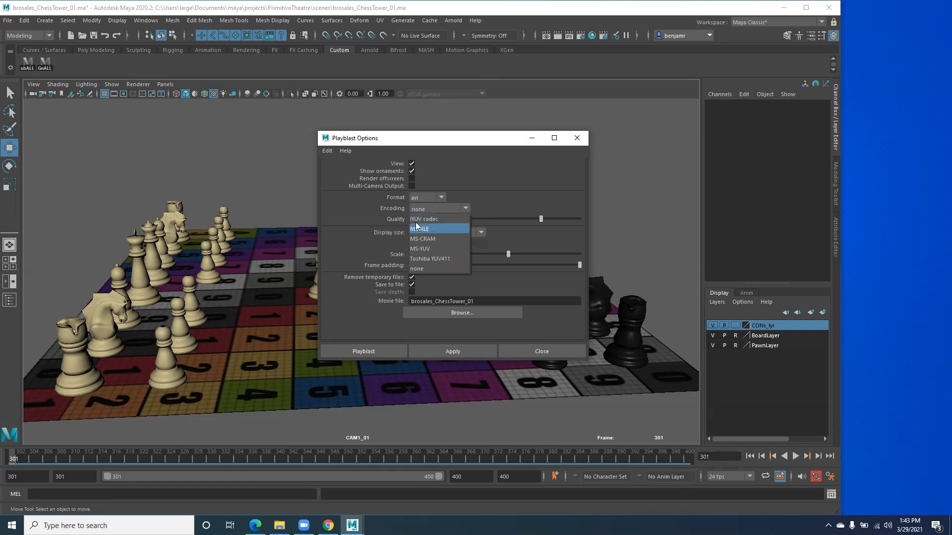
{"action": "left_click", "coordinate": [447, 212]}
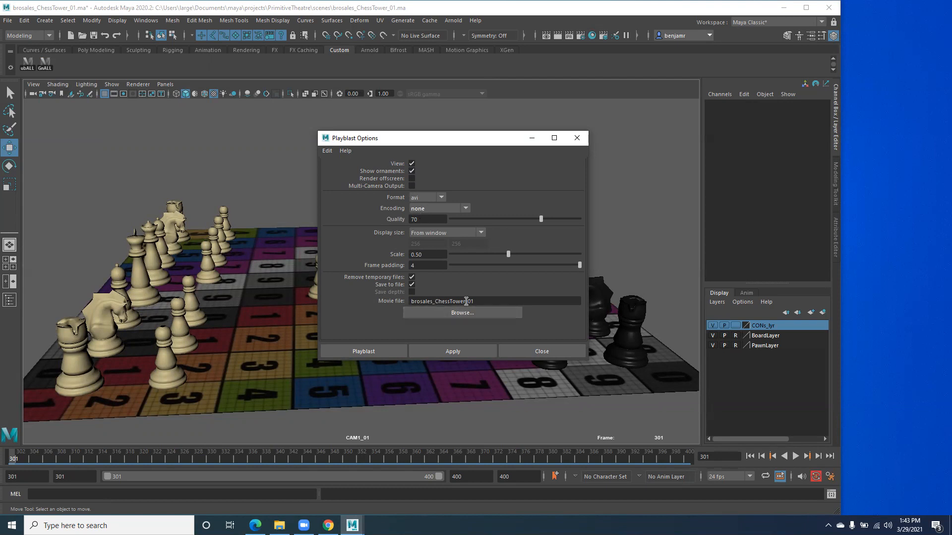
- Replace the playblast movie file name with CAM1_01
{"action": "left_click", "coordinate": [488, 301]}
{"action": "left_click_drag", "start_coordinate": [478, 302], "coordinate": [365, 299]}
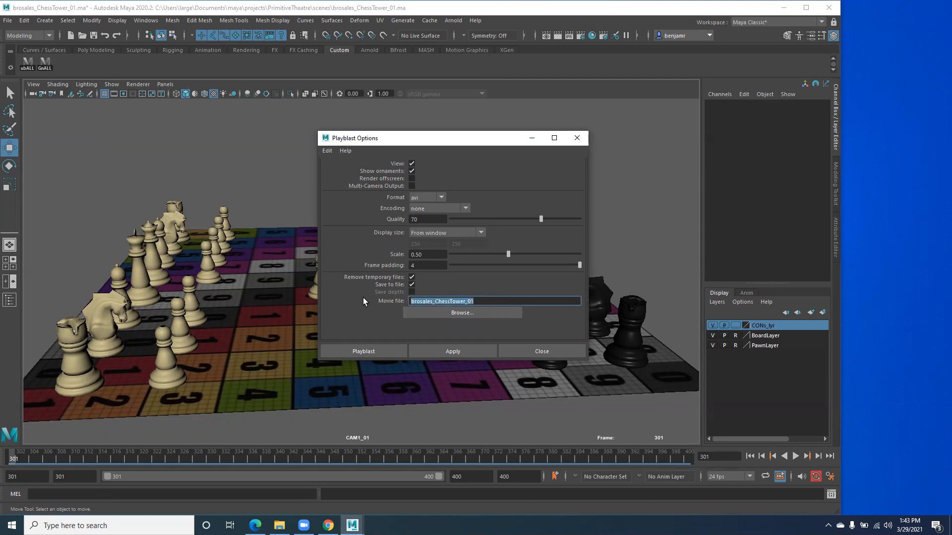
{"action": "type", "text": "CAM1_01"}
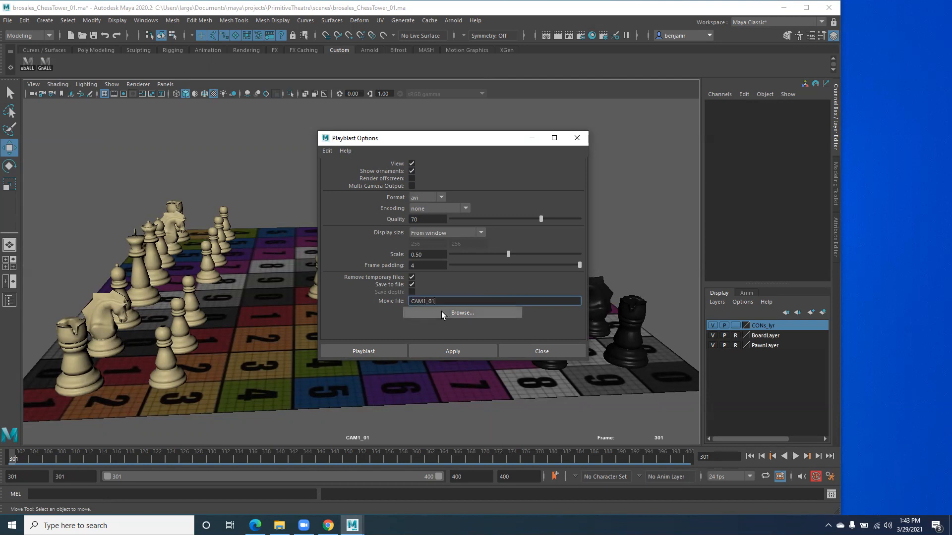
- Browse for the movie file location and check the PrimitiveTheatre project's movies folder path
{"action": "left_click", "coordinate": [455, 314]}
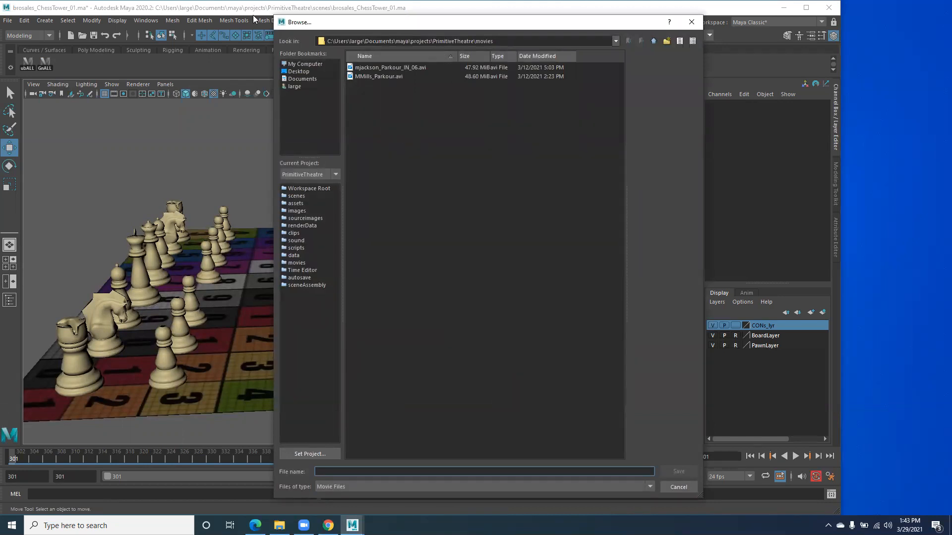
{"action": "double_click", "coordinate": [286, 15]}
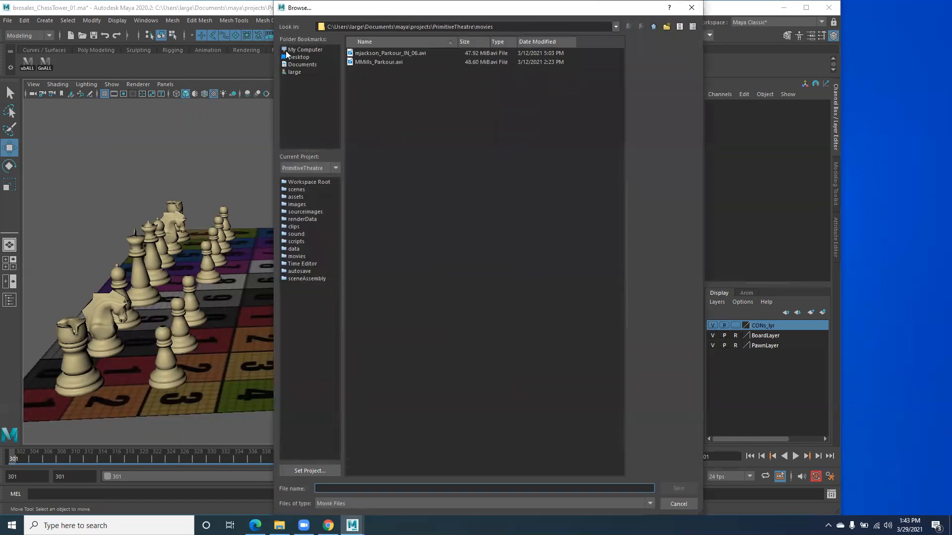
{"action": "left_click_drag", "start_coordinate": [285, 5], "coordinate": [303, 83]}
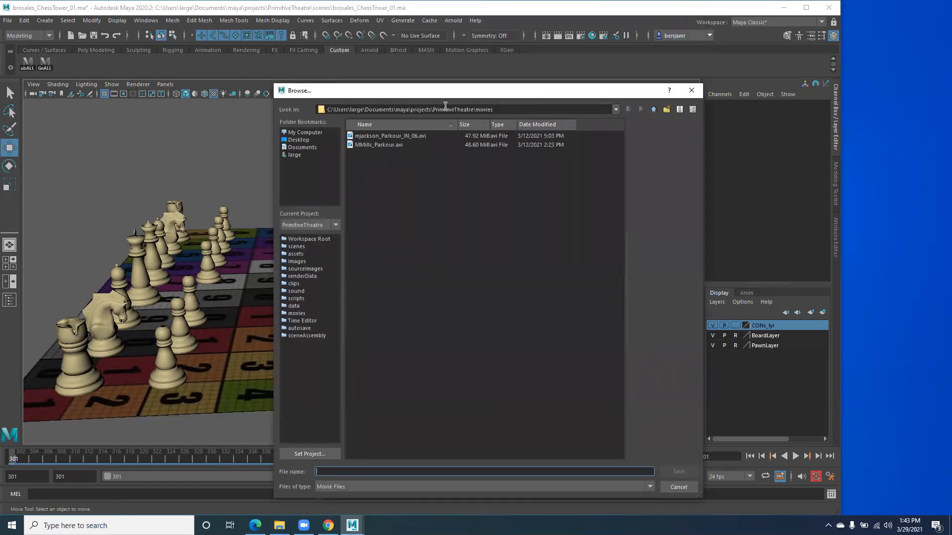
{"action": "left_click_drag", "start_coordinate": [433, 110], "coordinate": [472, 111]}
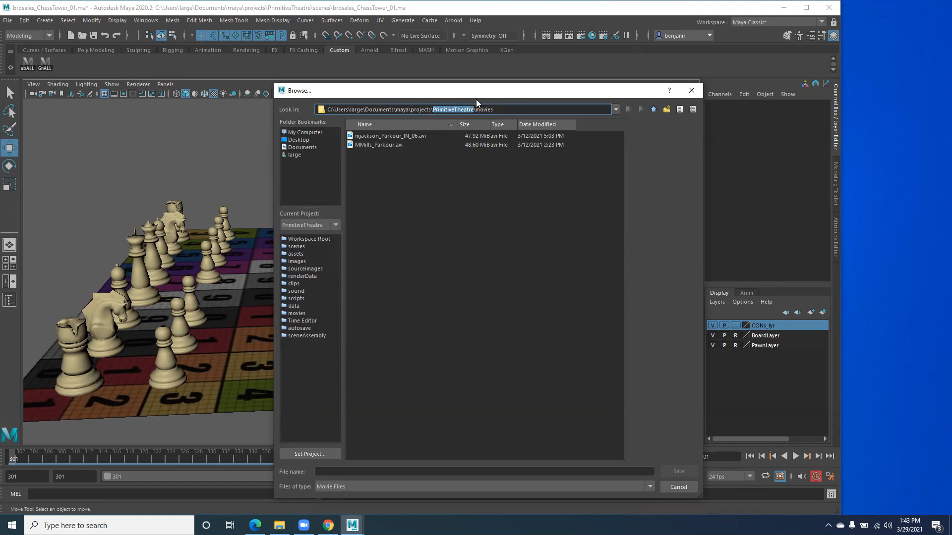
{"action": "left_click_drag", "start_coordinate": [484, 94], "coordinate": [497, 87]}
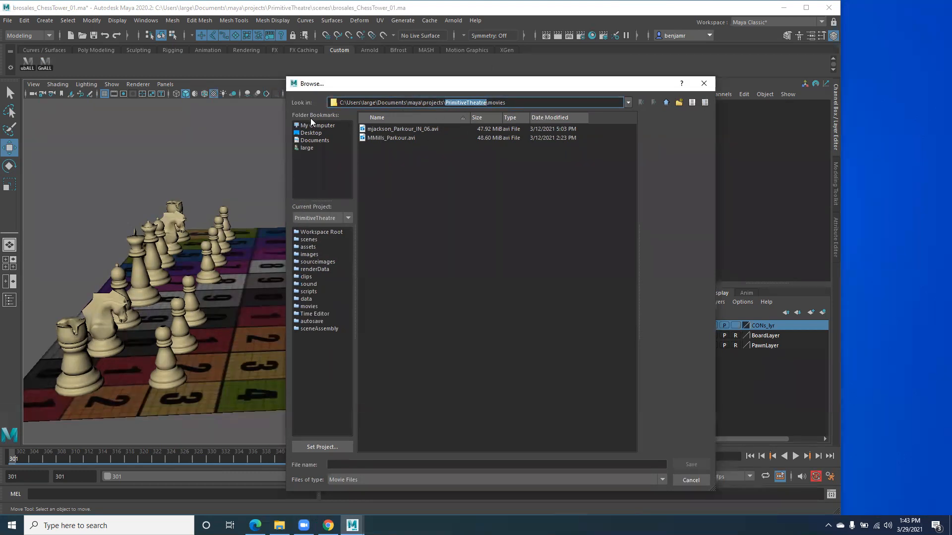
{"action": "left_click_drag", "start_coordinate": [507, 102], "coordinate": [489, 104]}
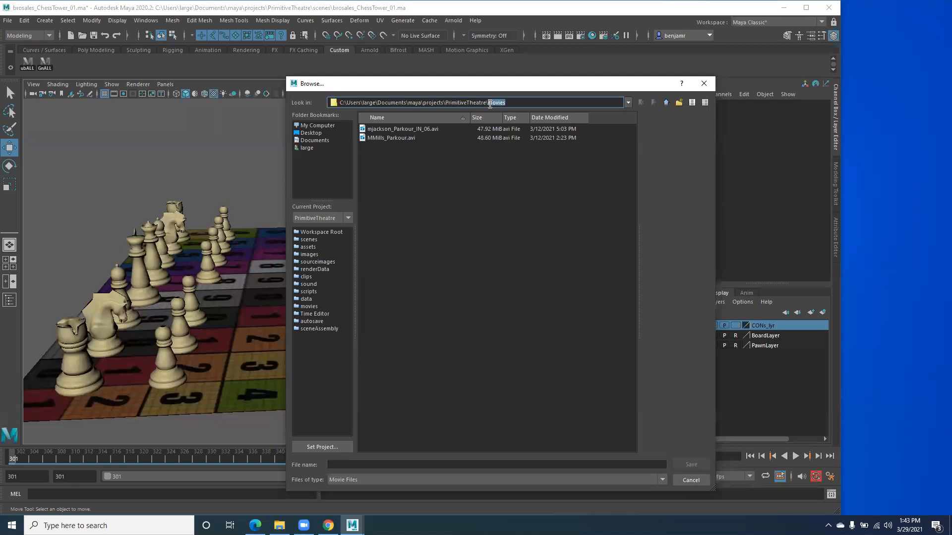
{"action": "left_click", "coordinate": [388, 464]}
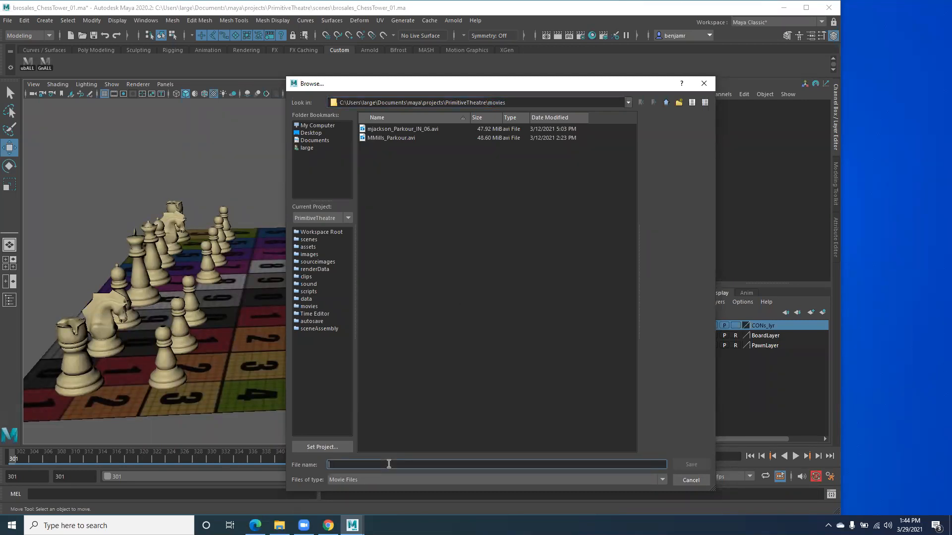
{"action": "type", "text": "CAM1_01"}
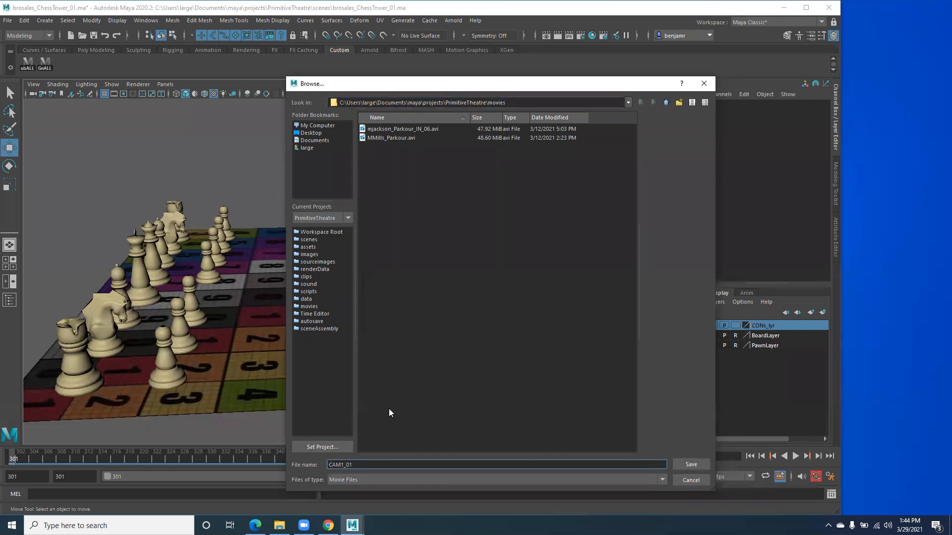
{"action": "left_click", "coordinate": [692, 482]}
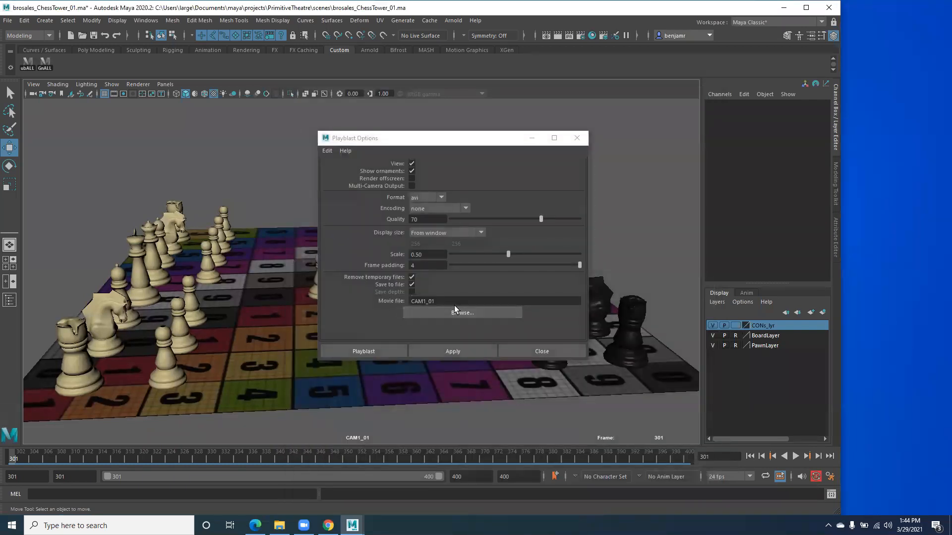
{"action": "left_click", "coordinate": [428, 301]}
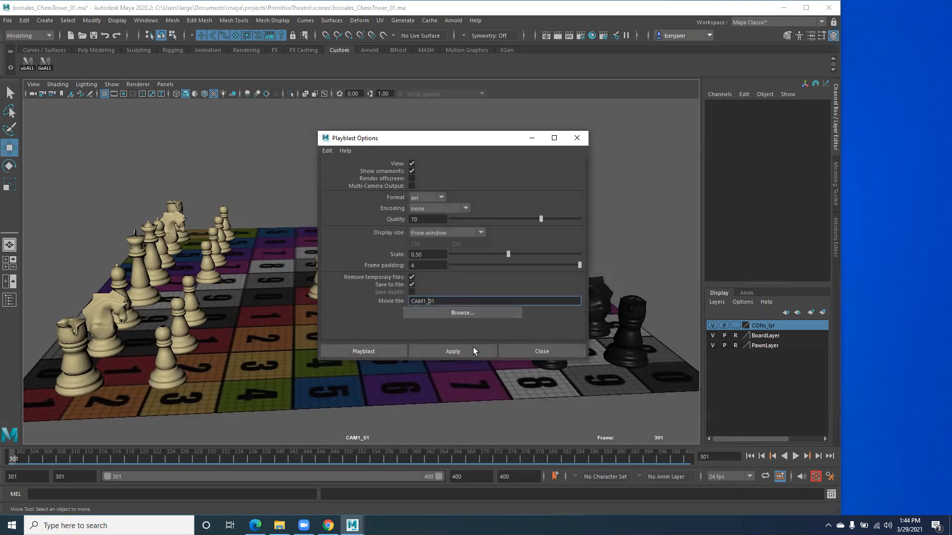
{"action": "left_click", "coordinate": [529, 349]}
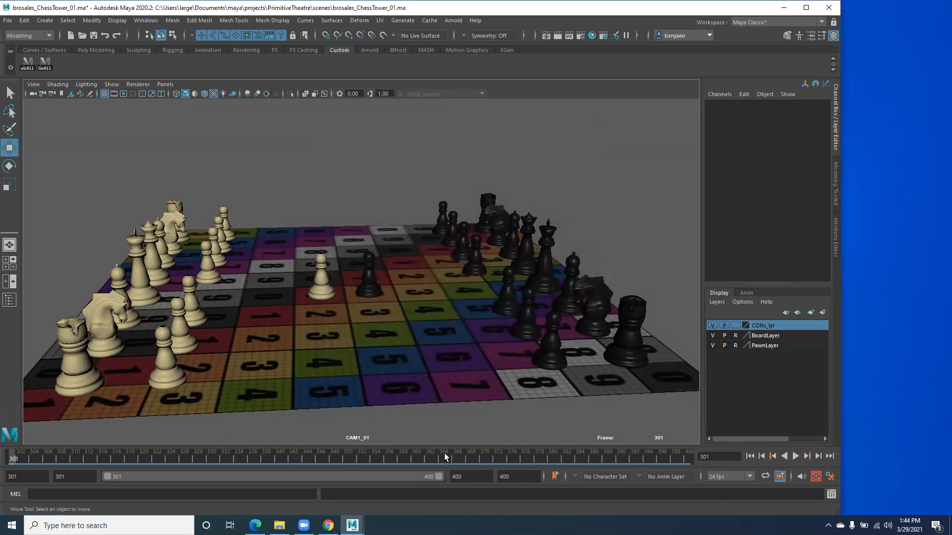
- Reopen the Playblast options and set the movie file name to CAM1_01
{"action": "right_click", "coordinate": [444, 453]}
{"action": "left_click", "coordinate": [545, 450]}
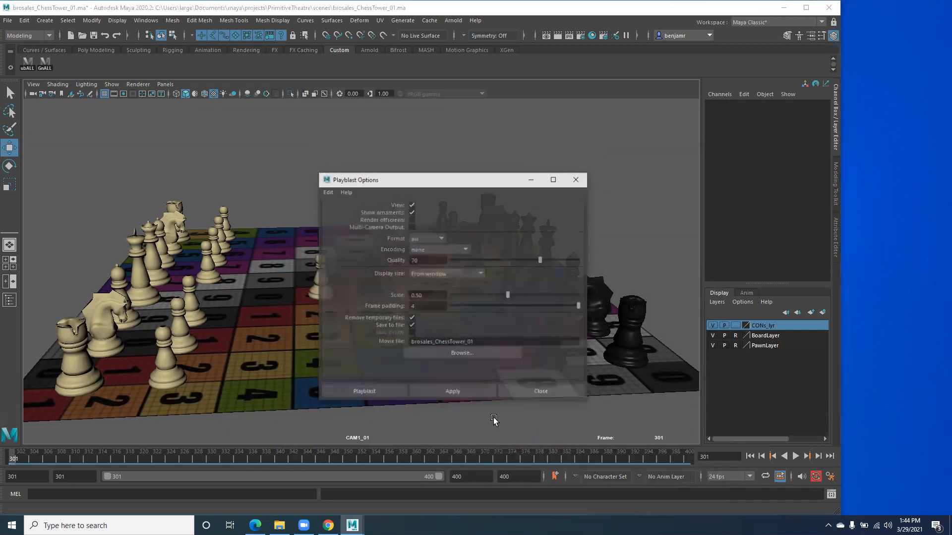
{"action": "left_click_drag", "start_coordinate": [495, 342], "coordinate": [383, 343]}
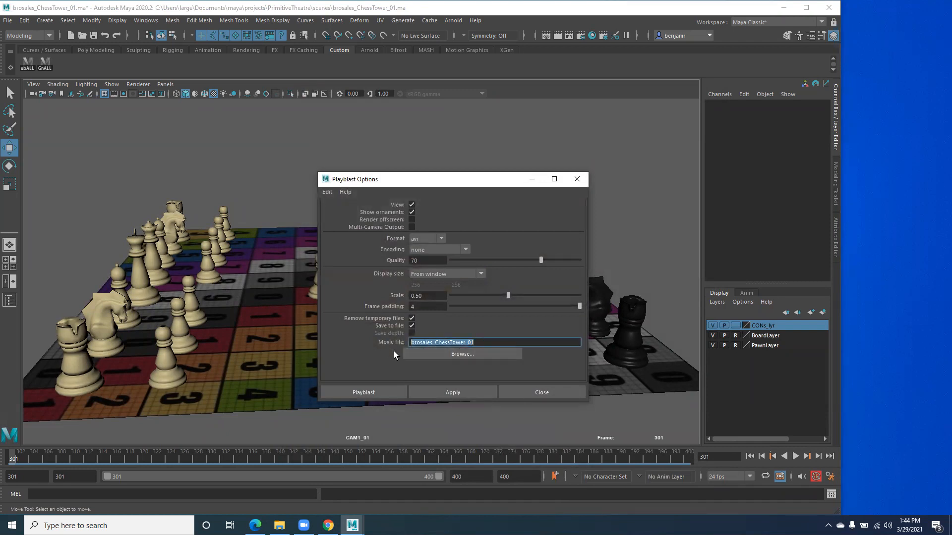
{"action": "type", "text": "CAM1_01"}
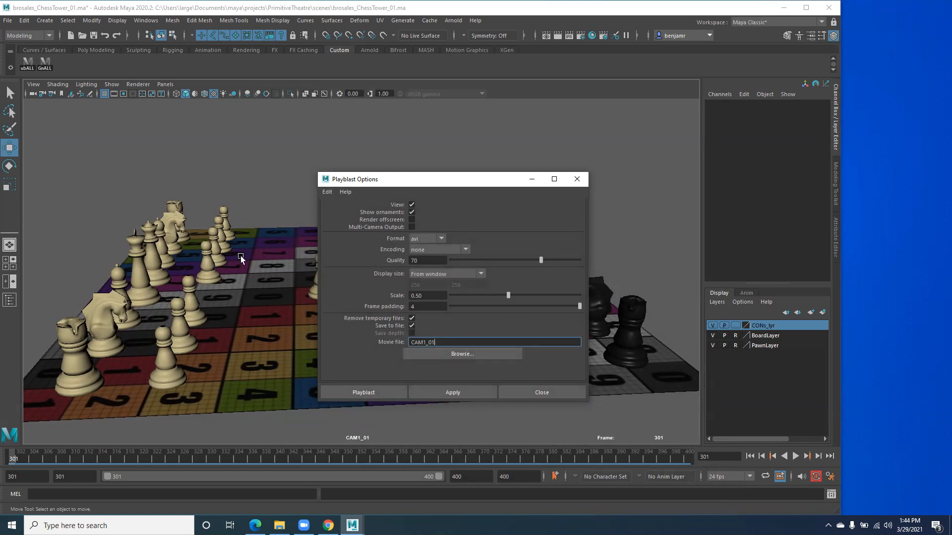
- Set the movie file to CAM1_01 in the project's movies folder, then playblast the shot and close the finished movie
{"action": "left_click", "coordinate": [464, 353]}
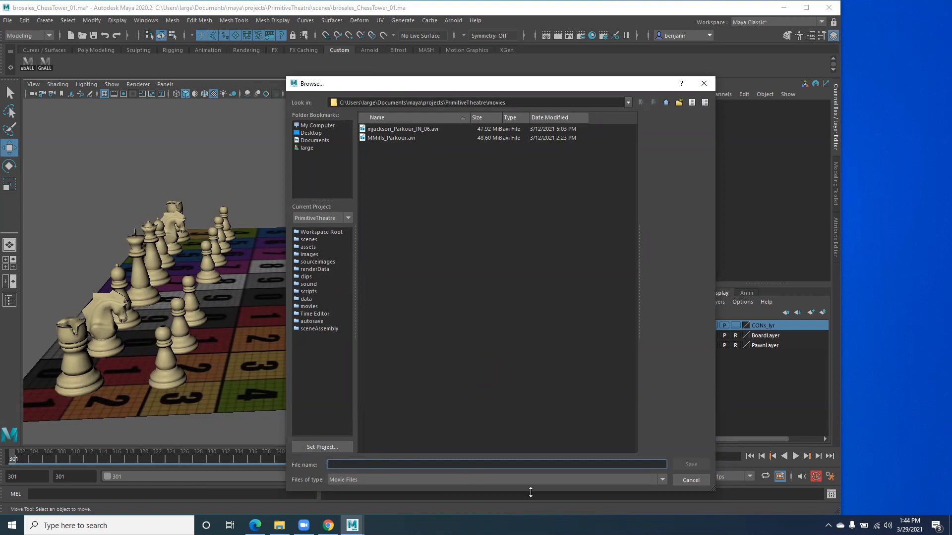
{"action": "left_click", "coordinate": [689, 479]}
{"action": "double_click", "coordinate": [421, 342]}
{"action": "key", "text": "ctrl+c"}
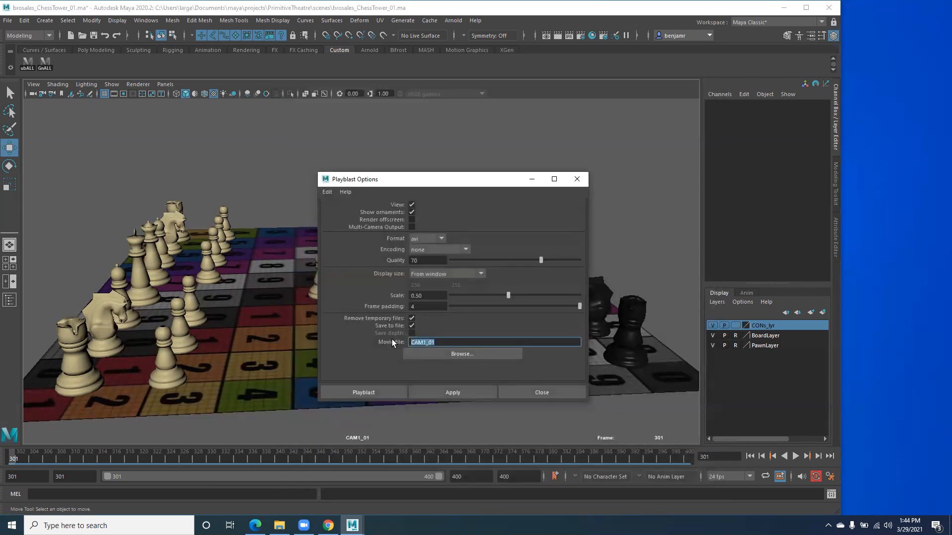
{"action": "left_click", "coordinate": [464, 356]}
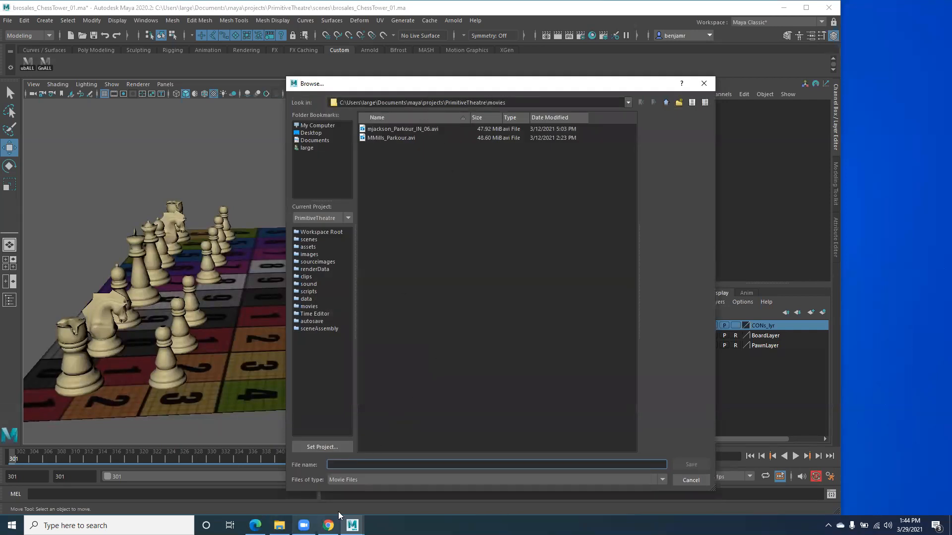
{"action": "key", "text": "ctrl+v"}
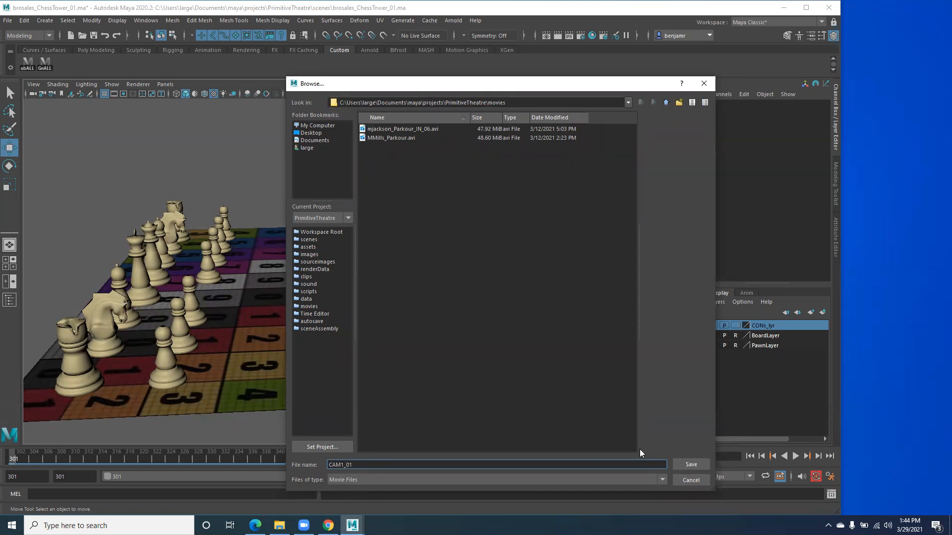
{"action": "left_click", "coordinate": [682, 465]}
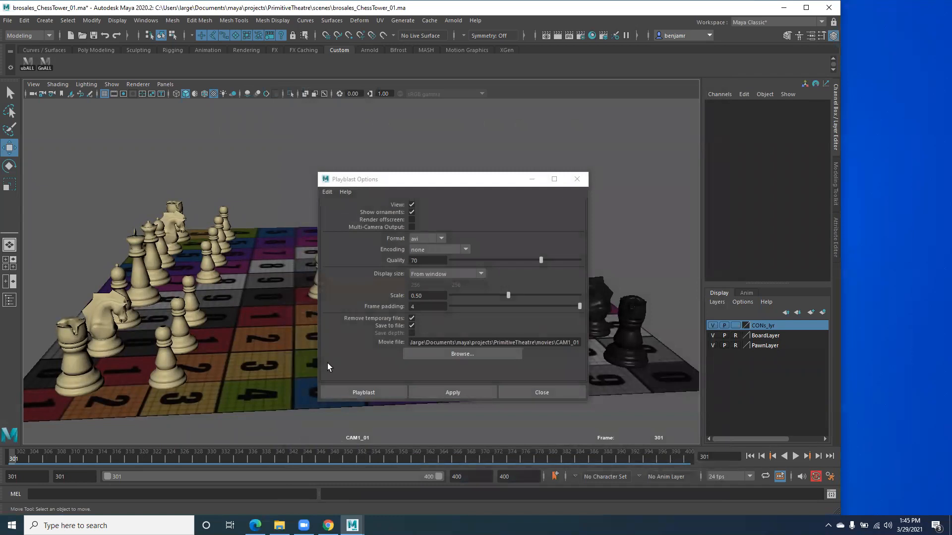
{"action": "left_click", "coordinate": [352, 393]}
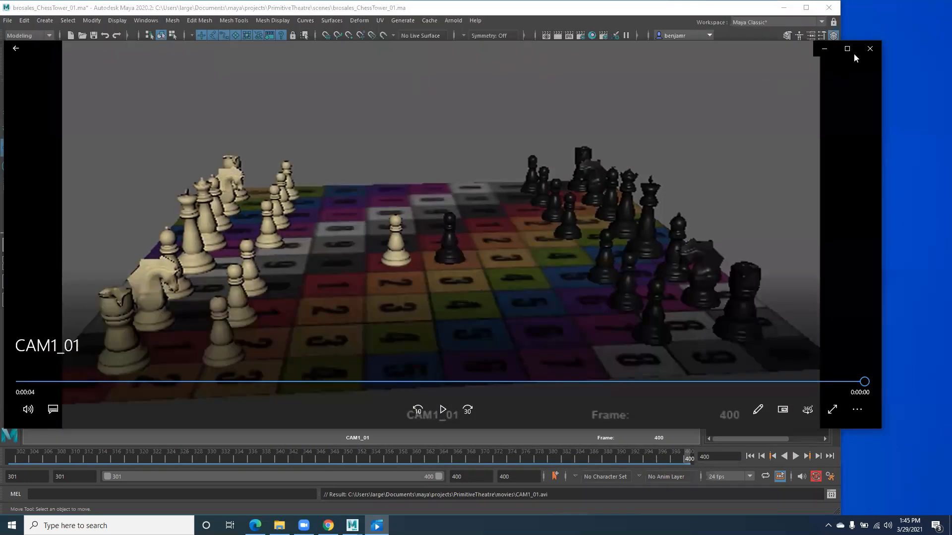
{"action": "left_click", "coordinate": [869, 46]}
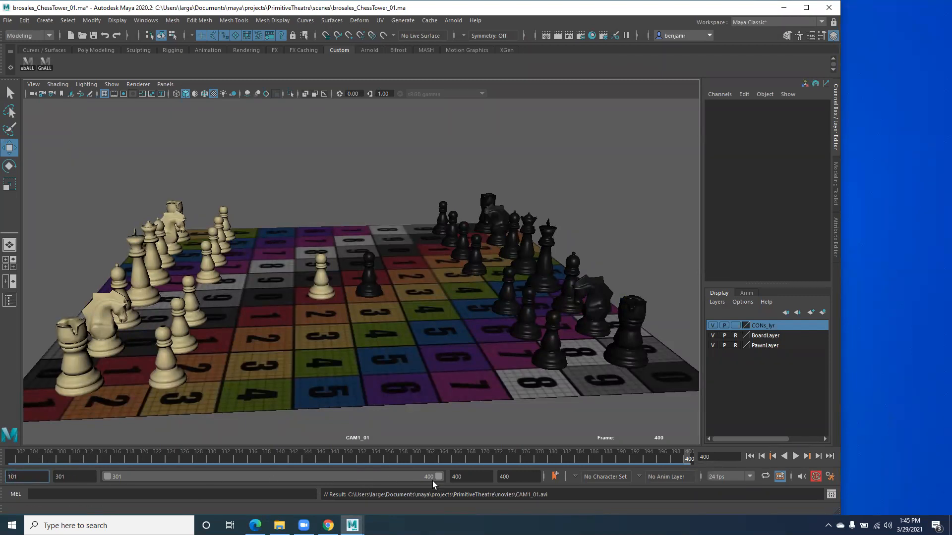
- Set the animation and playback range to frames 101–200 and scrub through the shot in the CAM1_01 view
{"action": "left_click", "coordinate": [506, 477]}
{"action": "key", "text": "BackSpace"}
{"action": "key", "text": "BackSpace"}
{"action": "key", "text": "BackSpace"}
{"action": "type", "text": "20"}
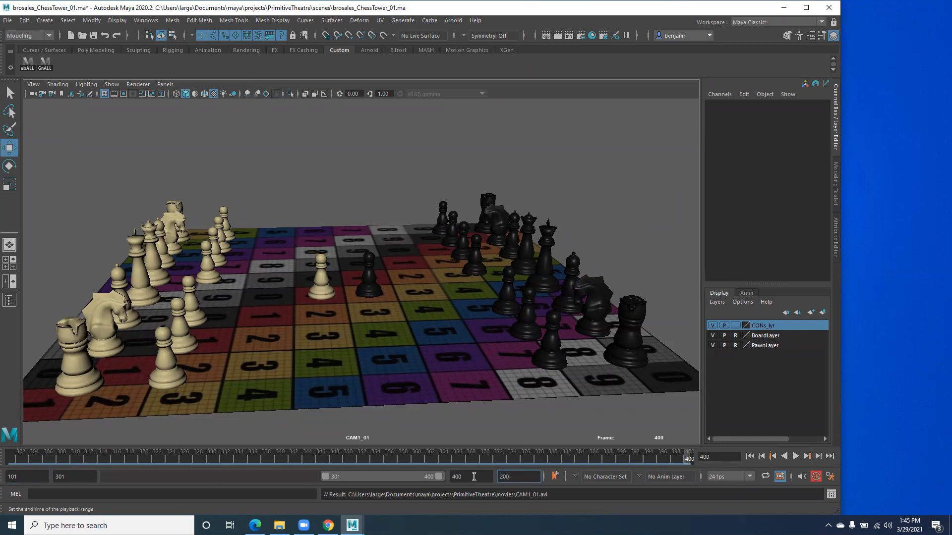
{"action": "key", "text": "Return"}
{"action": "left_click_drag", "start_coordinate": [429, 477], "coordinate": [107, 476]}
{"action": "key", "text": "alt+v"}
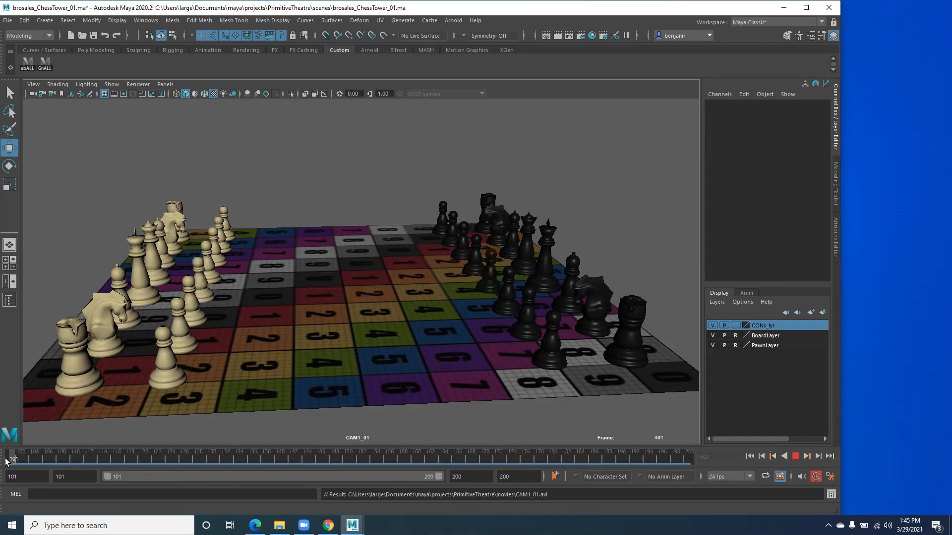
{"action": "left_click_drag", "start_coordinate": [7, 455], "coordinate": [721, 458]}
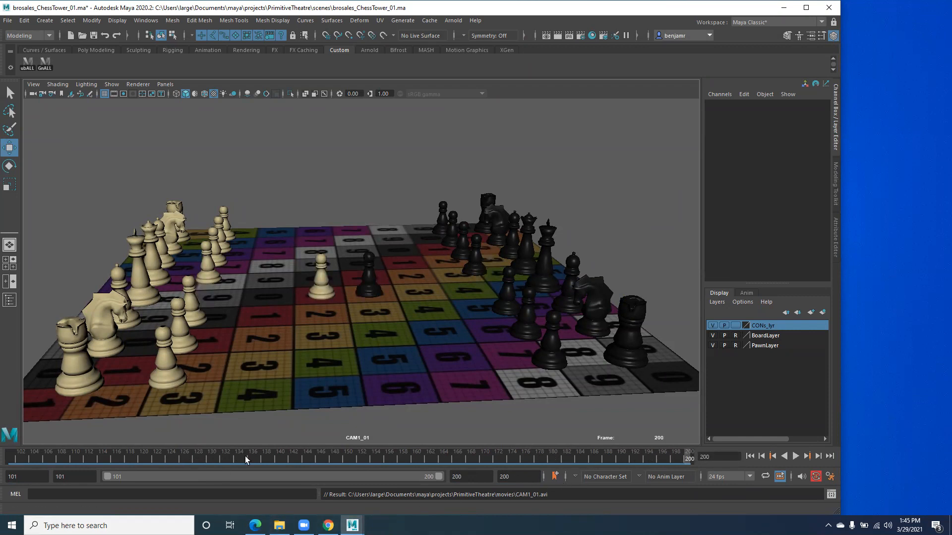
- Playblast frames 101–200 from CAM1_01, overwriting the existing CAM1_01.avi, and close the finished movie
{"action": "right_click", "coordinate": [315, 460]}
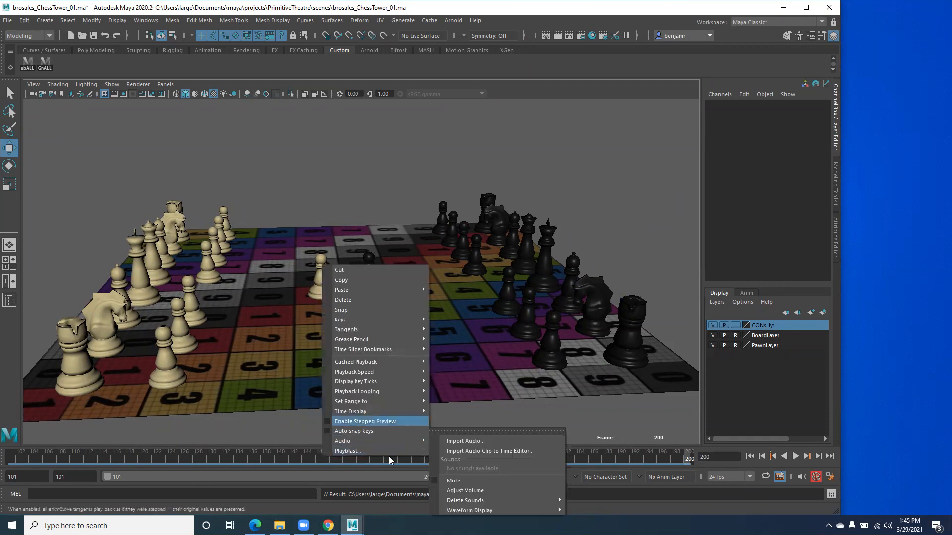
{"action": "left_click", "coordinate": [423, 453]}
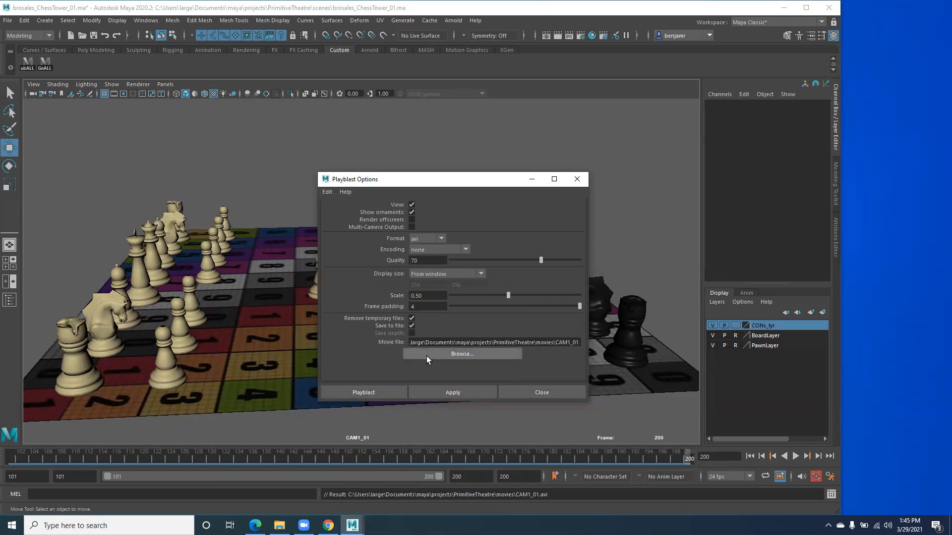
{"action": "left_click", "coordinate": [343, 391]}
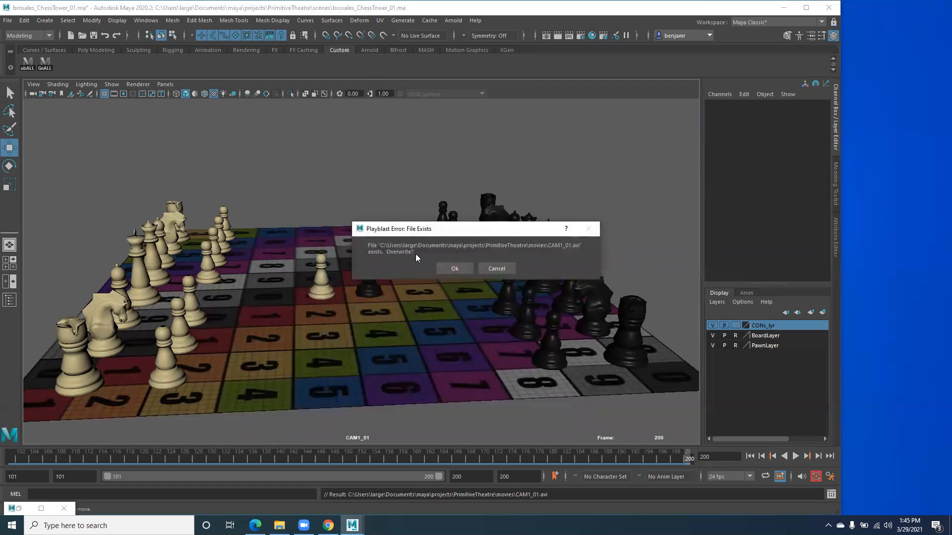
{"action": "left_click", "coordinate": [453, 268]}
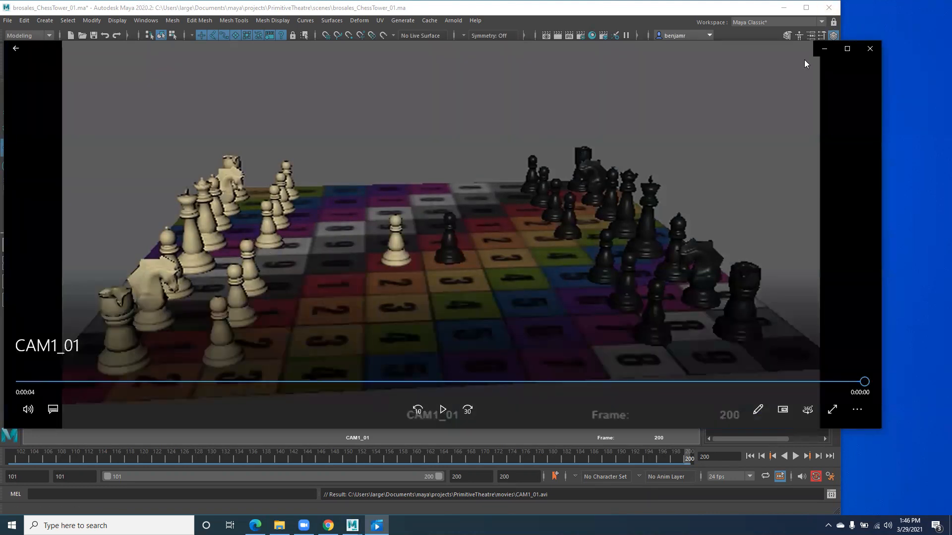
{"action": "left_click", "coordinate": [870, 48]}
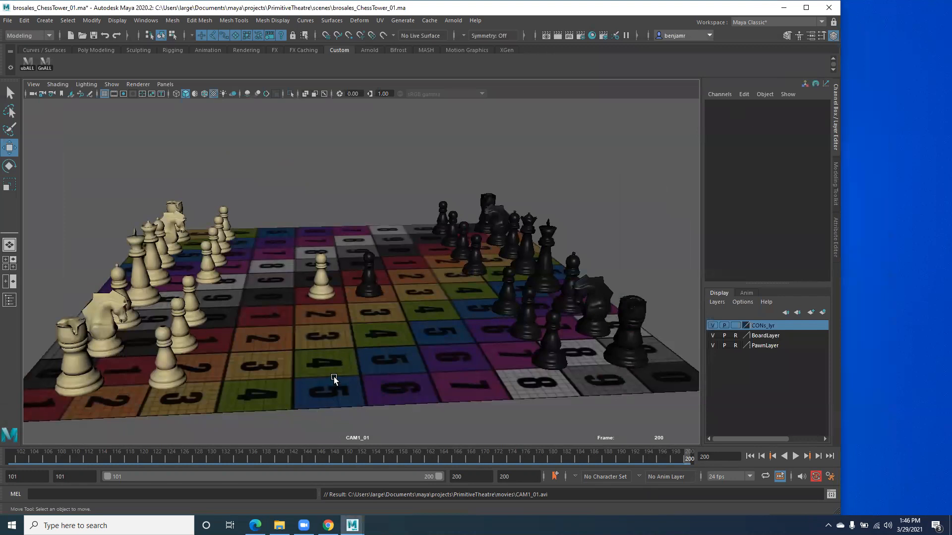
- Return to the multi-panel layout and check the names of both shot cameras by selecting them in the perspective view
{"action": "key", "text": "space"}
{"action": "left_click_drag", "start_coordinate": [160, 209], "coordinate": [161, 195], "text": "alt"}
{"action": "left_click", "coordinate": [253, 149]}
{"action": "left_click_drag", "start_coordinate": [84, 185], "coordinate": [188, 185], "text": "alt"}
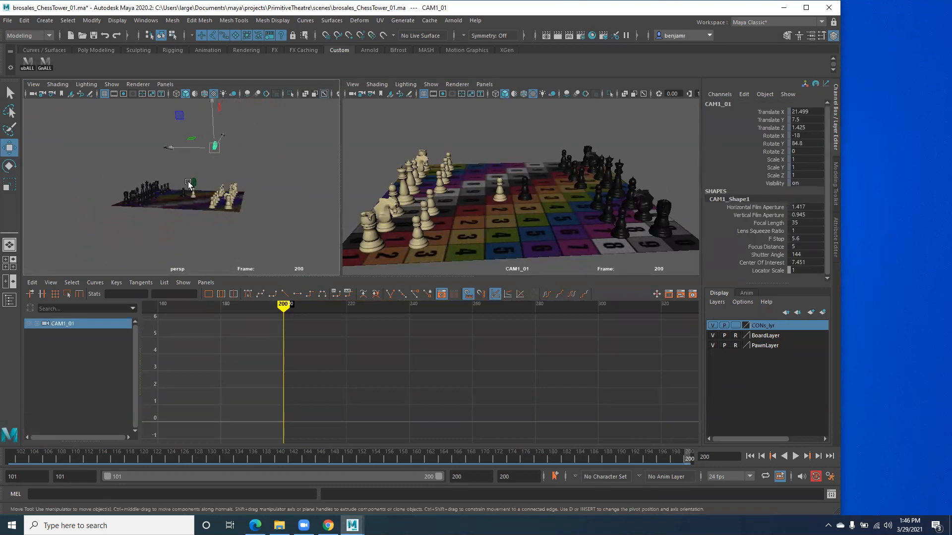
{"action": "left_click", "coordinate": [192, 183]}
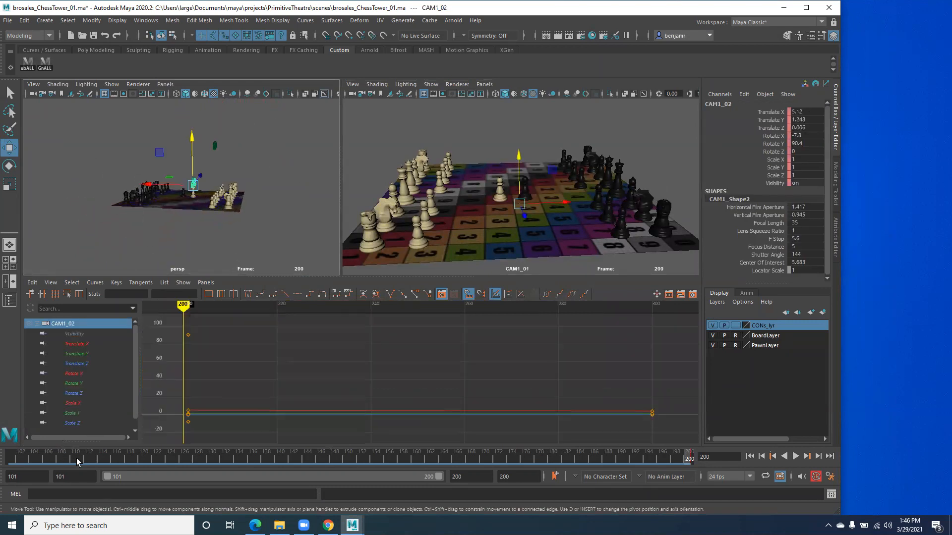
{"action": "double_click", "coordinate": [731, 104]}
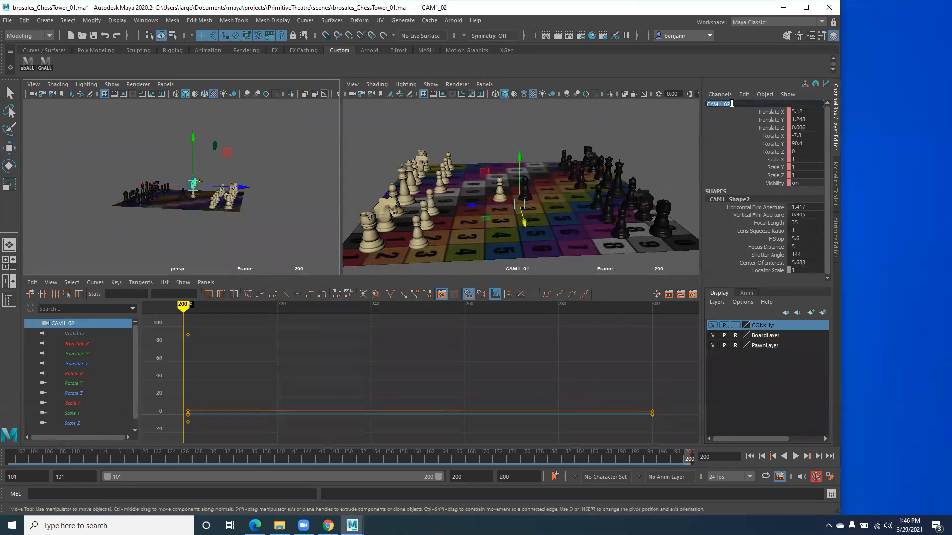
{"action": "left_click_drag", "start_coordinate": [717, 105], "coordinate": [728, 104]}
{"action": "left_click", "coordinate": [256, 193]}
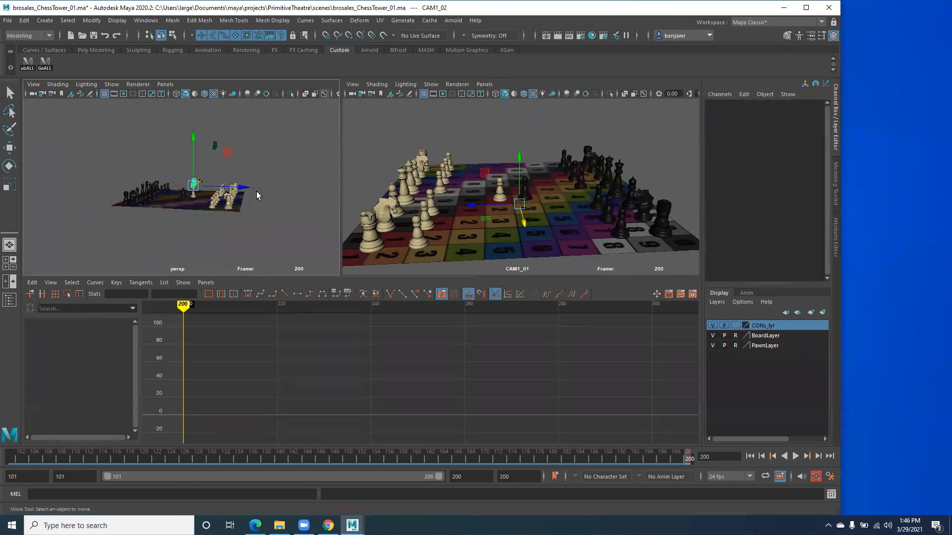
- Select the CAM1_02 camera and set the animation and playback range to frames 201–300
{"action": "left_click", "coordinate": [195, 184]}
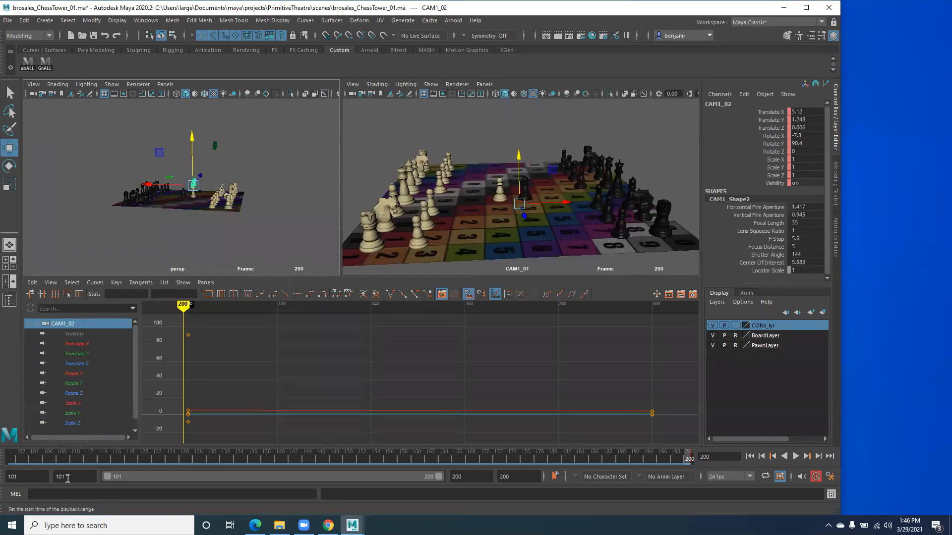
{"action": "left_click", "coordinate": [9, 461]}
{"action": "left_click", "coordinate": [12, 474]}
{"action": "type", "text": "201"}
{"action": "key", "text": "Return"}
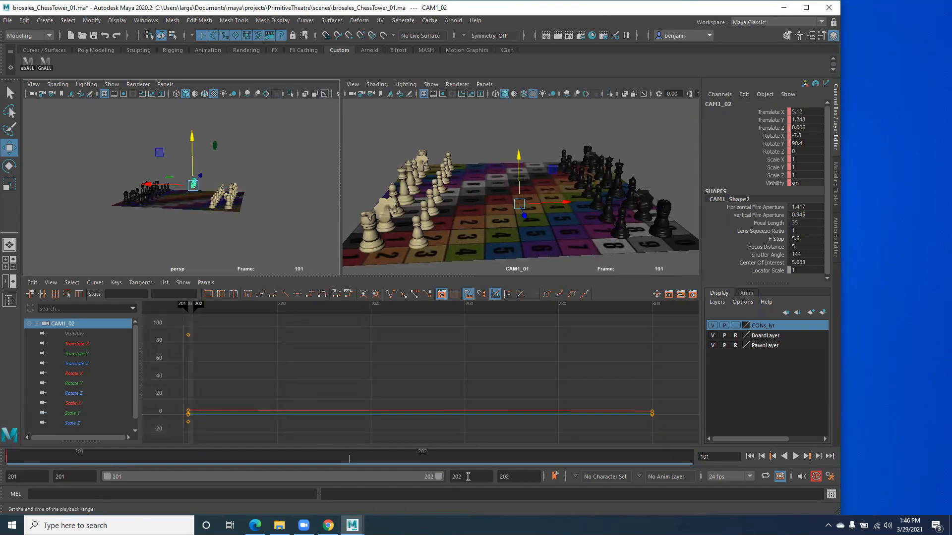
{"action": "left_click_drag", "start_coordinate": [518, 477], "coordinate": [455, 474]}
{"action": "type", "text": "300"}
{"action": "key", "text": "Return"}
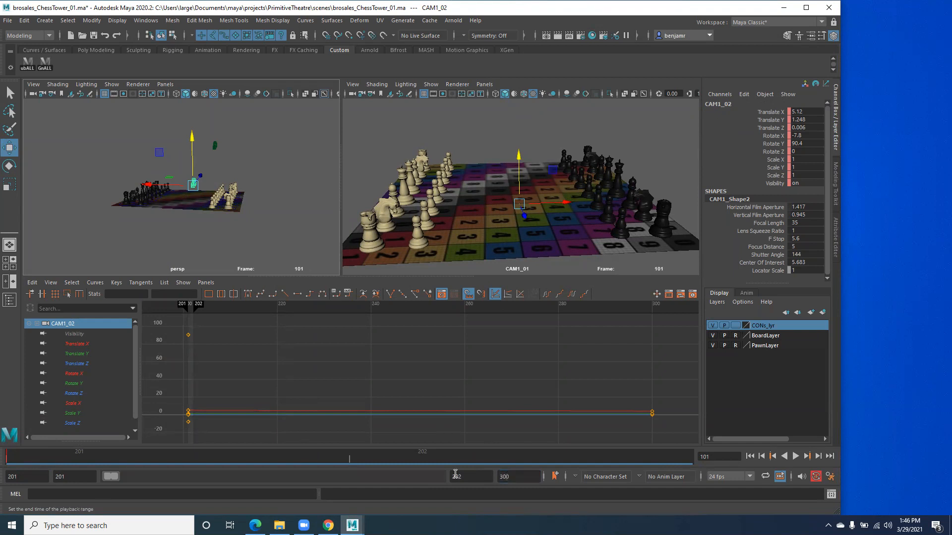
{"action": "double_click", "coordinate": [113, 477]}
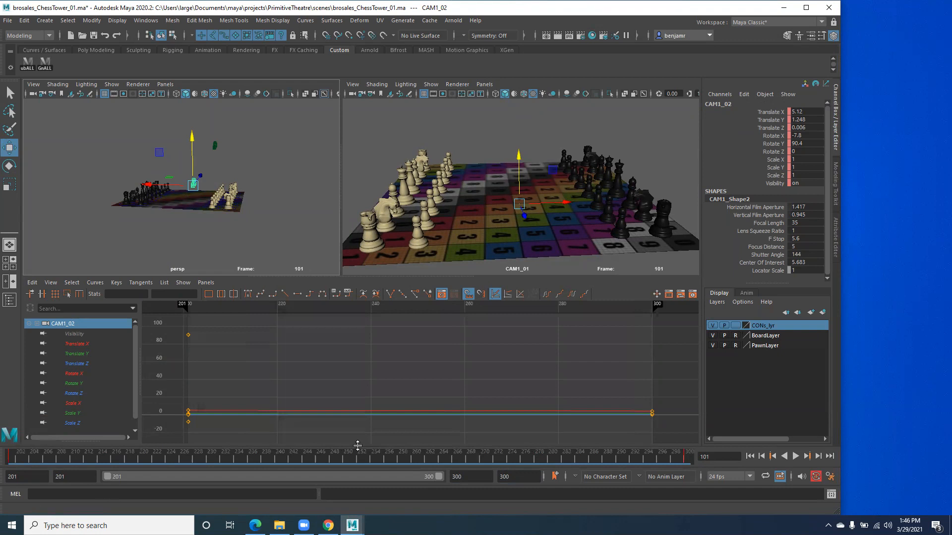
- Play the shot from frame 201 while watching CAM1_02's movement up close in the perspective view, and return to frame 201
{"action": "left_click_drag", "start_coordinate": [310, 458], "coordinate": [8, 457]}
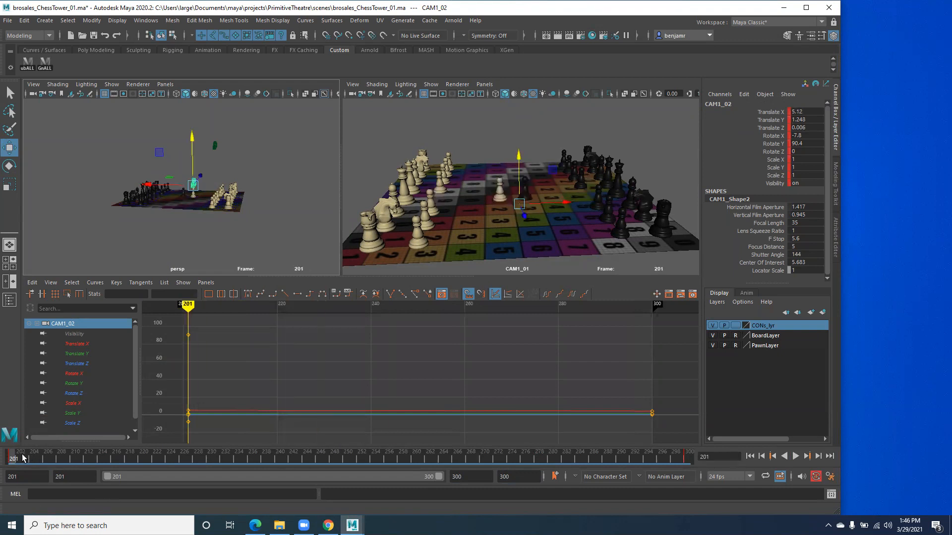
{"action": "key", "text": "alt+v"}
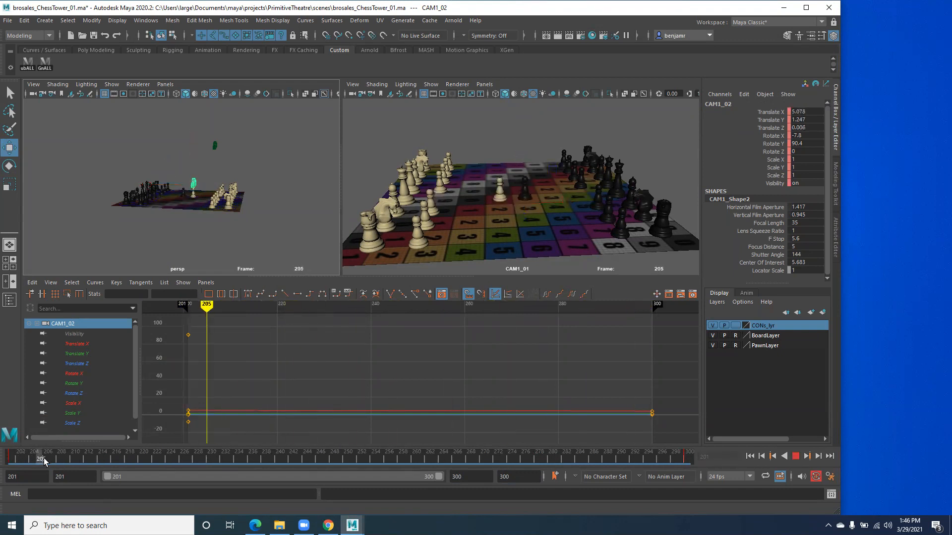
{"action": "key", "text": "alt+v"}
{"action": "scroll", "coordinate": [186, 189], "scroll_direction": "up", "scroll_amount": 2}
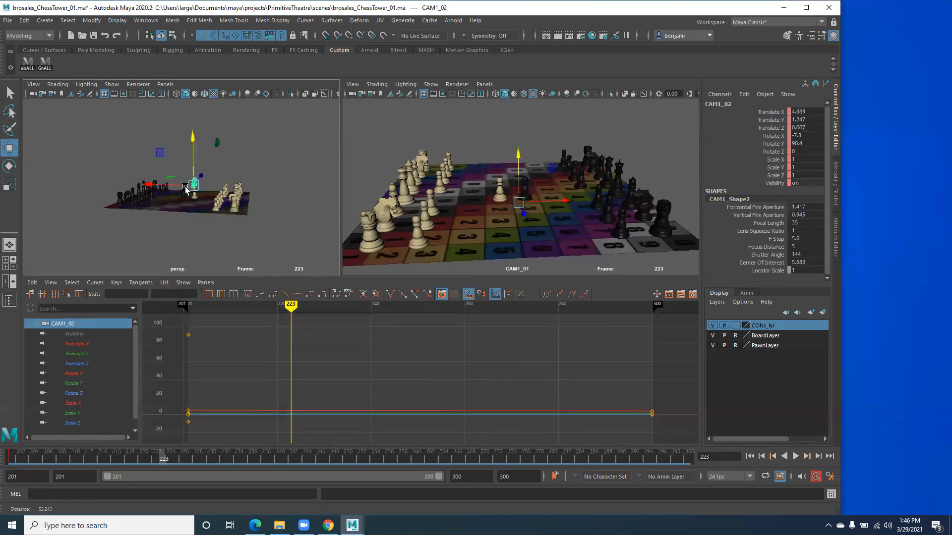
{"action": "scroll", "coordinate": [186, 189], "scroll_direction": "up", "scroll_amount": 6}
{"action": "left_click_drag", "start_coordinate": [185, 190], "coordinate": [117, 198], "text": "alt"}
{"action": "middle_click_drag", "start_coordinate": [124, 198], "coordinate": [246, 182], "text": "alt"}
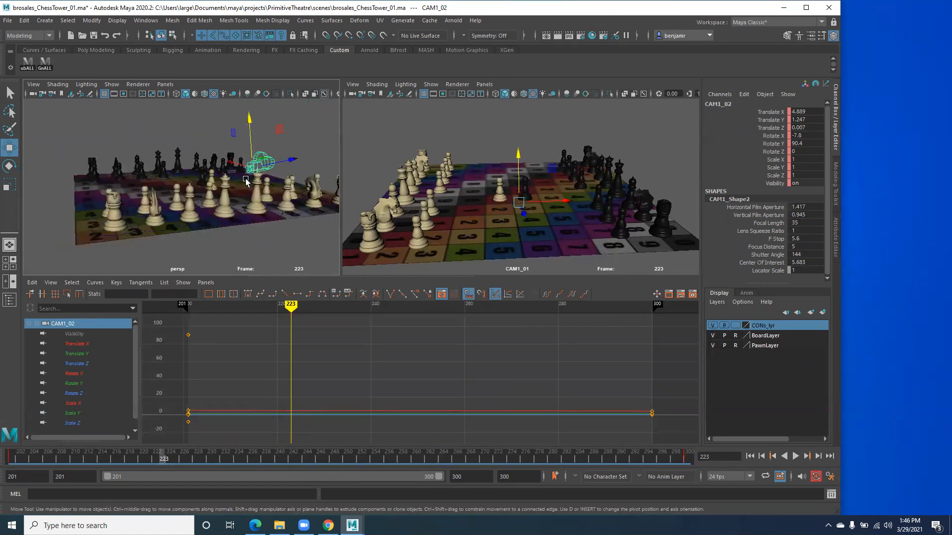
{"action": "key", "text": "alt+v"}
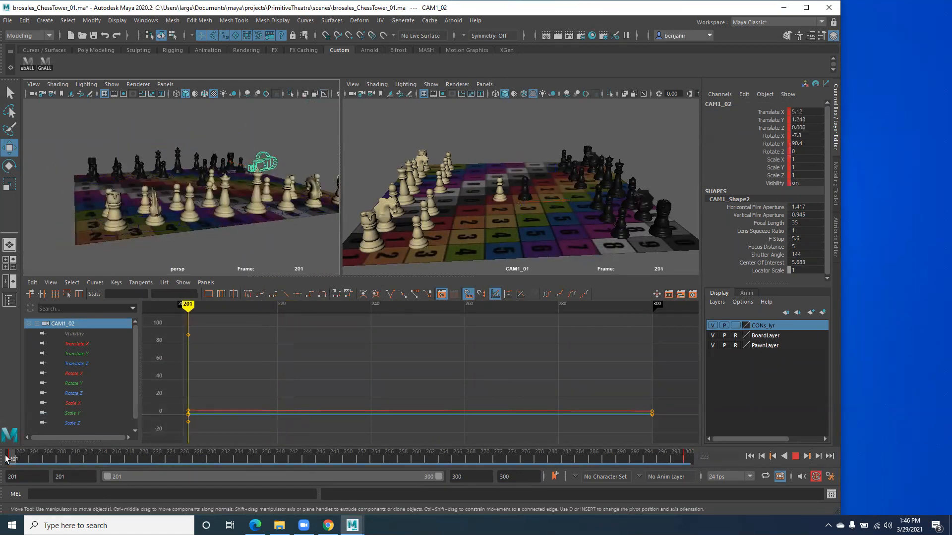
{"action": "key", "text": "alt+v"}
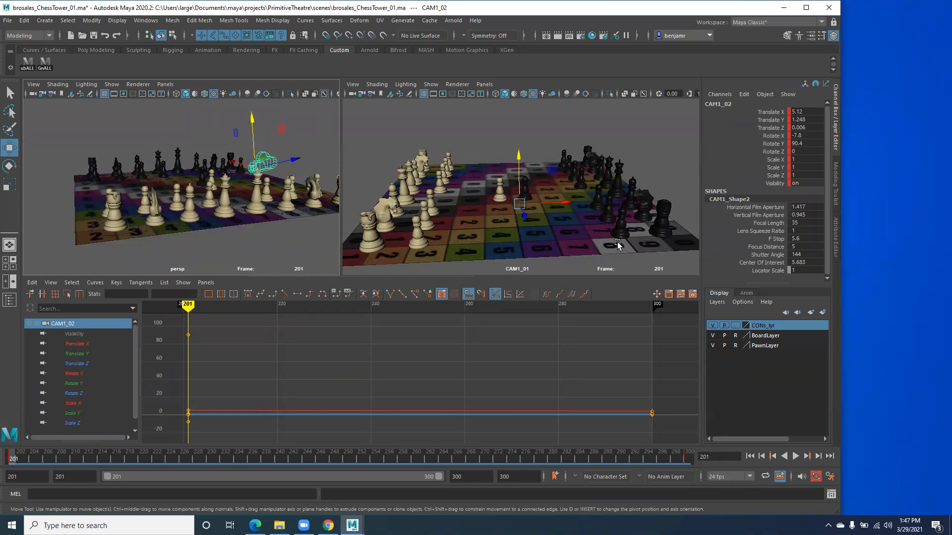
- Look through the selected CAM1_02 in the shot view and maximize that view
{"action": "left_click", "coordinate": [484, 85]}
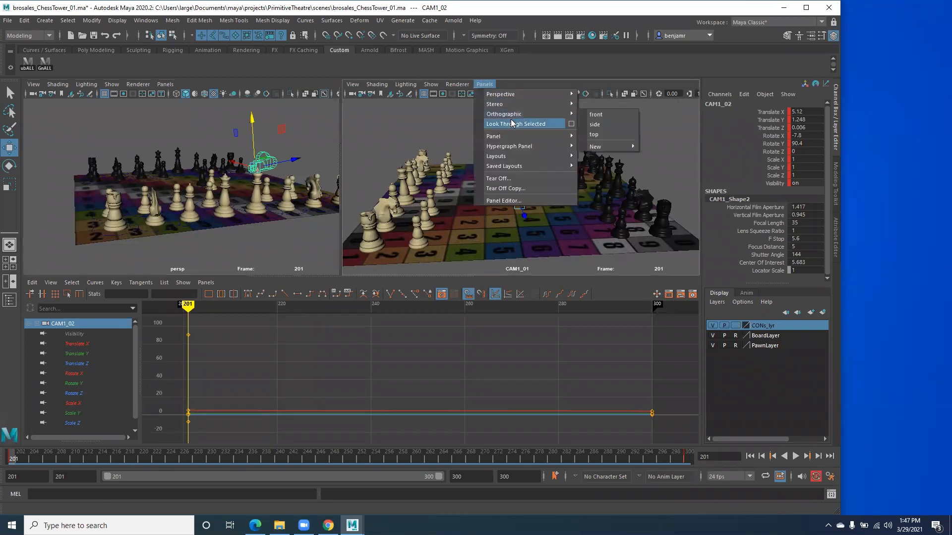
{"action": "mouse_move", "coordinate": [500, 94]}
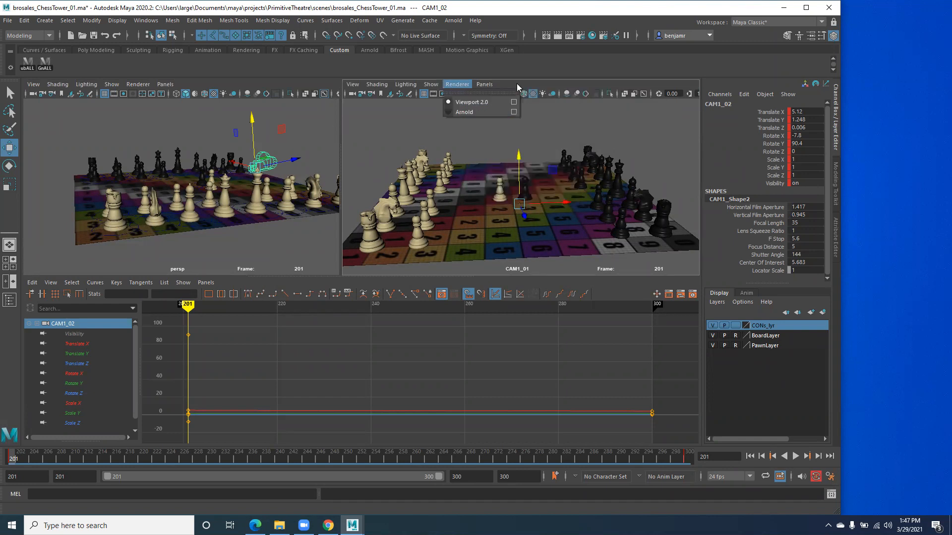
{"action": "left_click", "coordinate": [501, 125]}
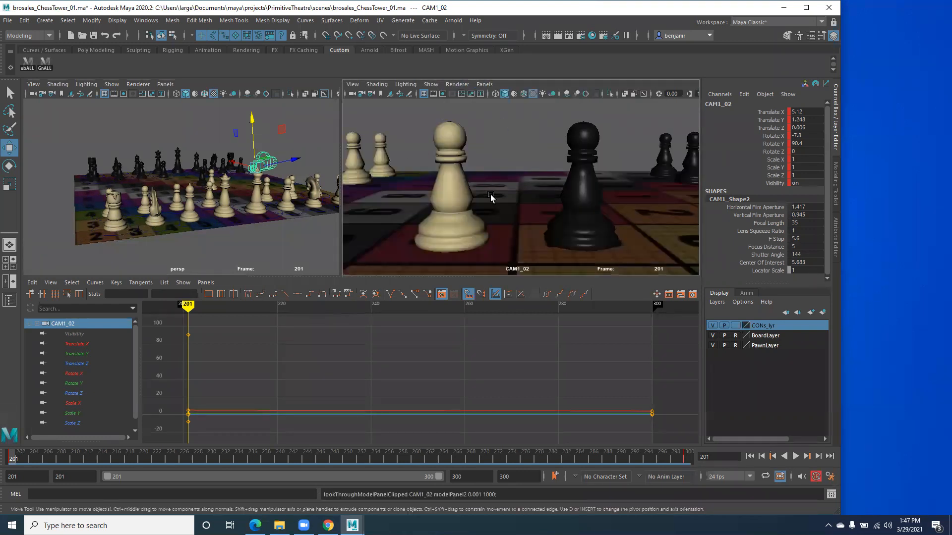
{"action": "key", "text": "space"}
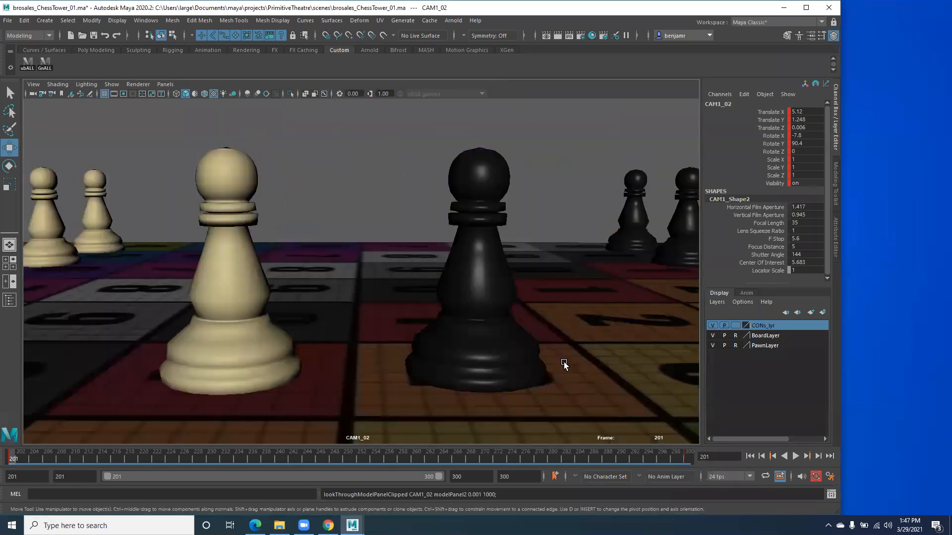
- Playblast frames 201–300 to CAM1_02 in the project's movies folder, minimize the finished movie and restore the multi-panel layout
{"action": "right_click", "coordinate": [458, 461]}
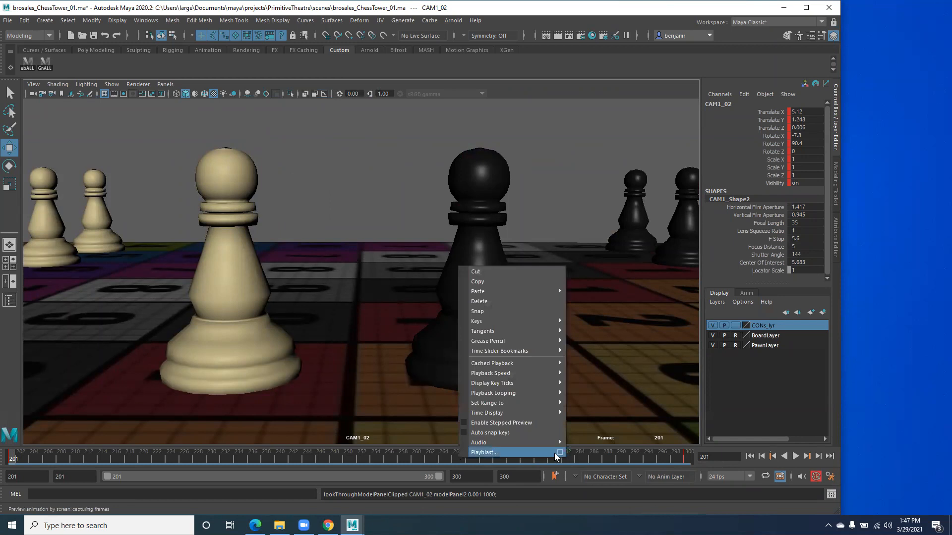
{"action": "left_click", "coordinate": [558, 453]}
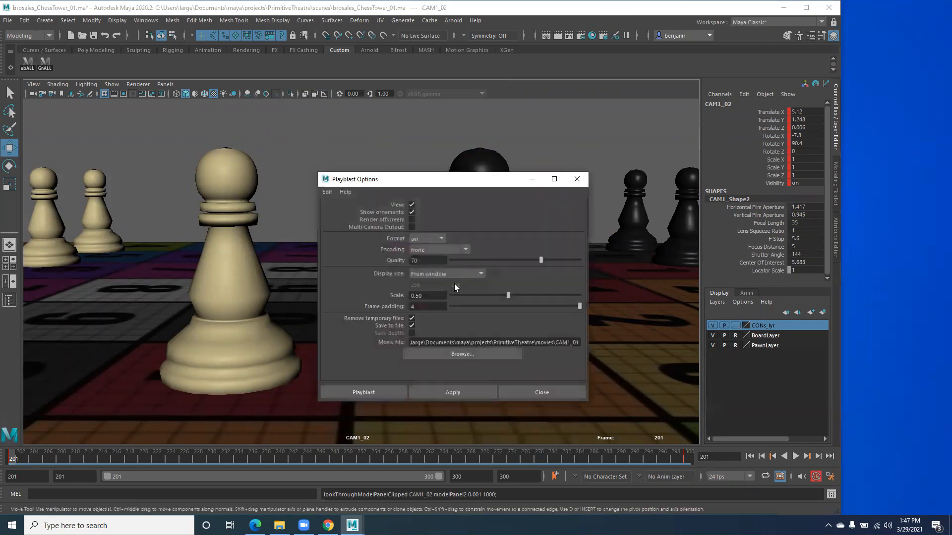
{"action": "left_click", "coordinate": [576, 343]}
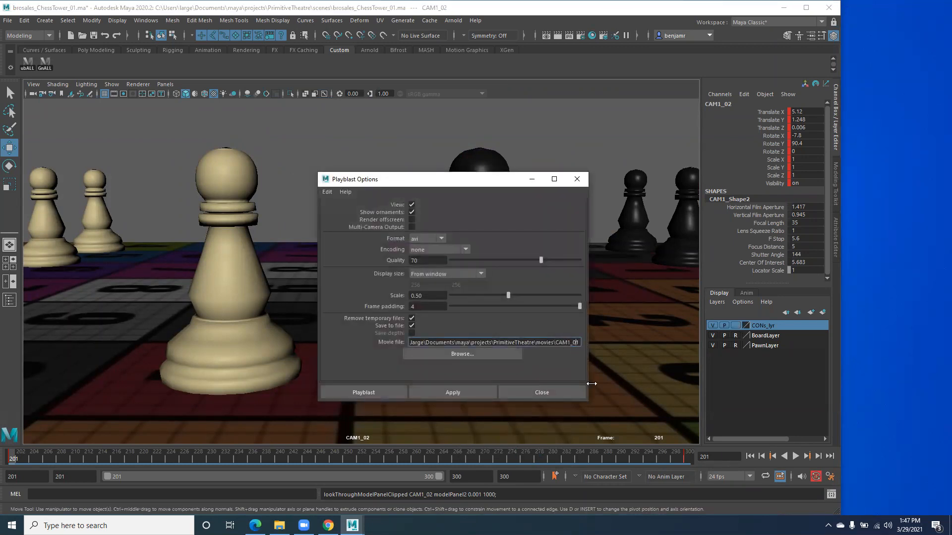
{"action": "left_click", "coordinate": [385, 393]}
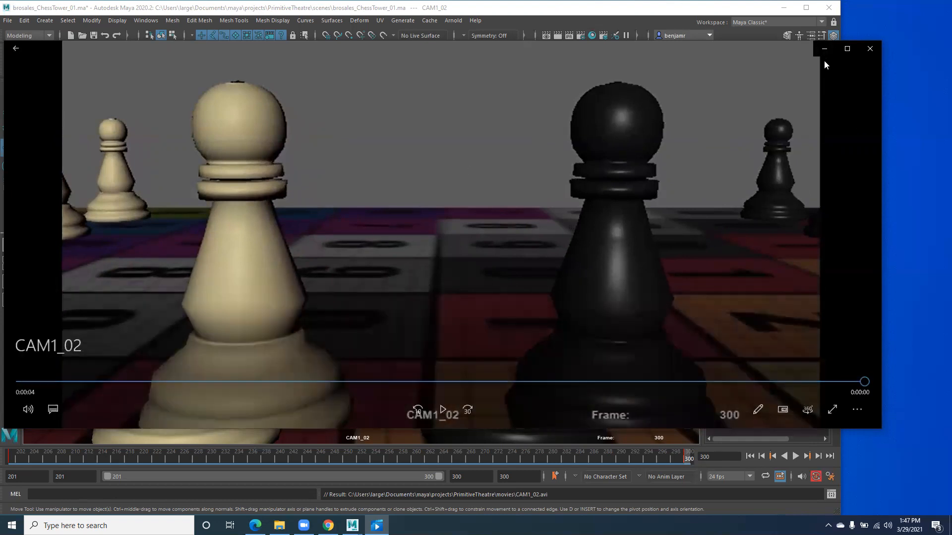
{"action": "left_click", "coordinate": [824, 48]}
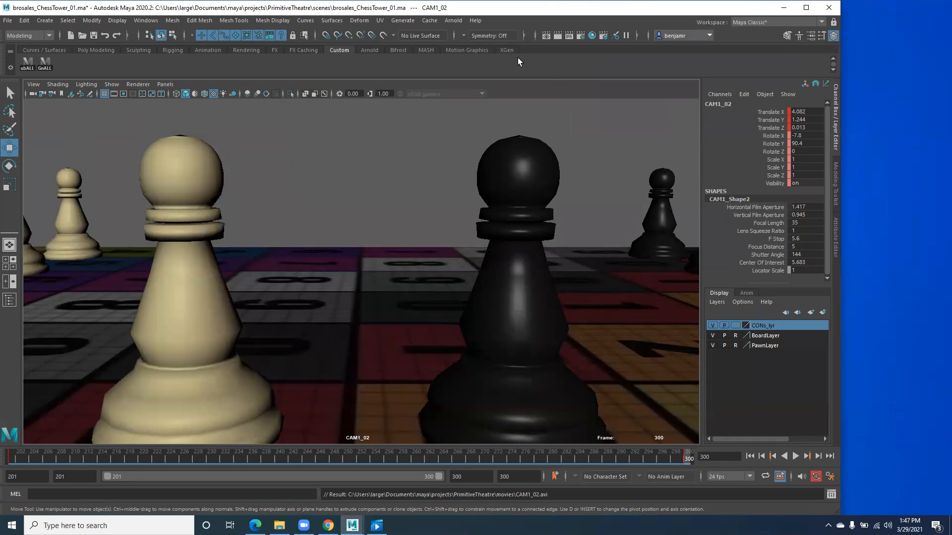
{"action": "key", "text": "space"}
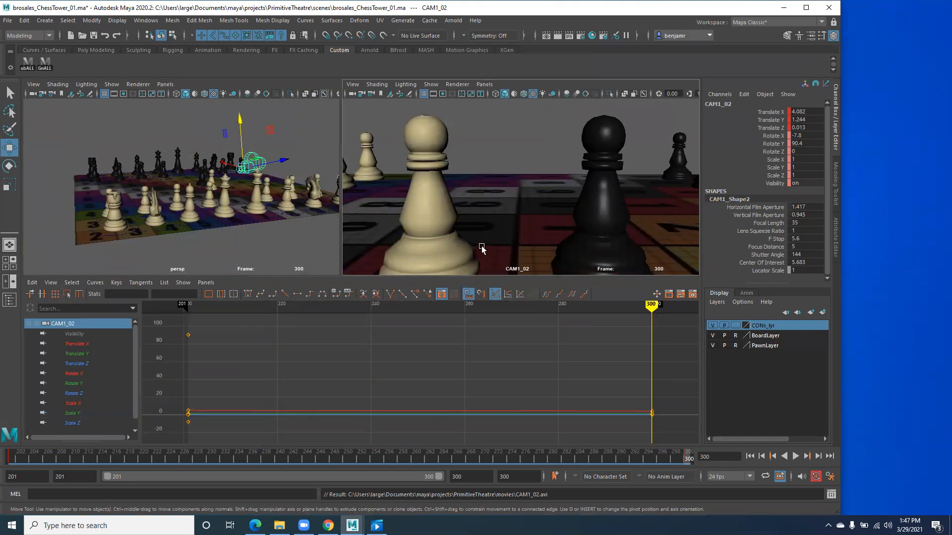
- Try moving the white corner rook across the board in the perspective view and undo the move
{"action": "left_click", "coordinate": [421, 216]}
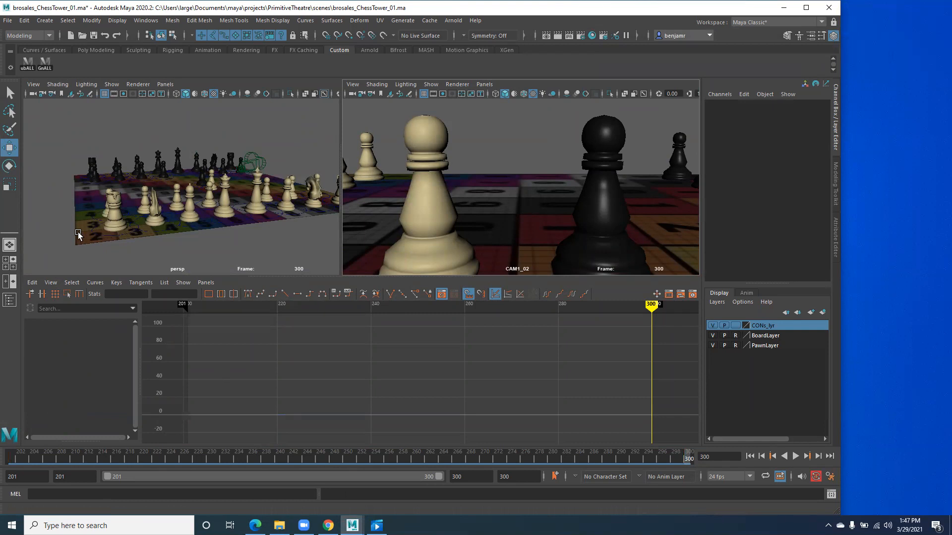
{"action": "mouse_move", "coordinate": [206, 226]}
{"action": "left_mouse_down", "text": "alt"}
{"action": "mouse_move", "coordinate": [149, 230]}
{"action": "mouse_move", "coordinate": [196, 218]}
{"action": "left_mouse_up", "text": "alt"}
{"action": "right_click_drag", "start_coordinate": [196, 218], "coordinate": [233, 232], "text": "alt"}
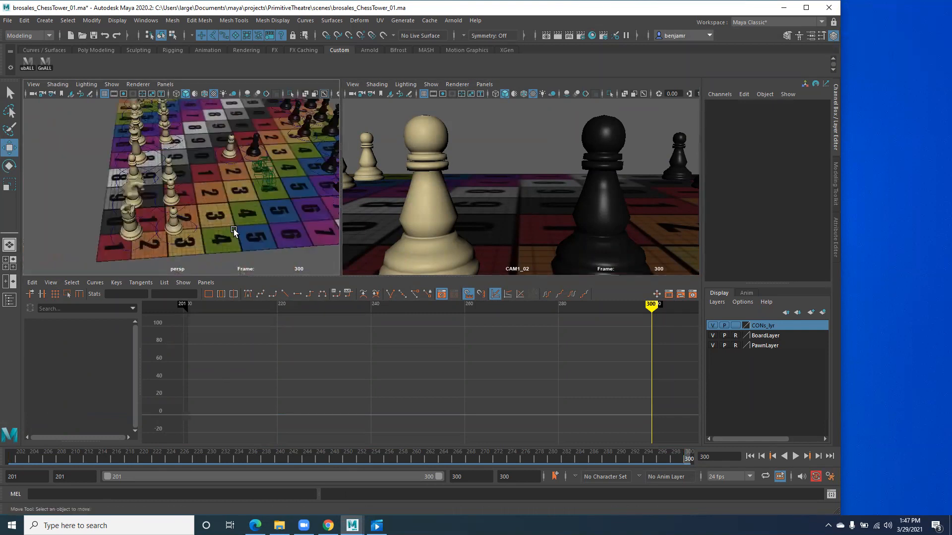
{"action": "left_click", "coordinate": [164, 230]}
{"action": "left_click_drag", "start_coordinate": [179, 230], "coordinate": [243, 157]}
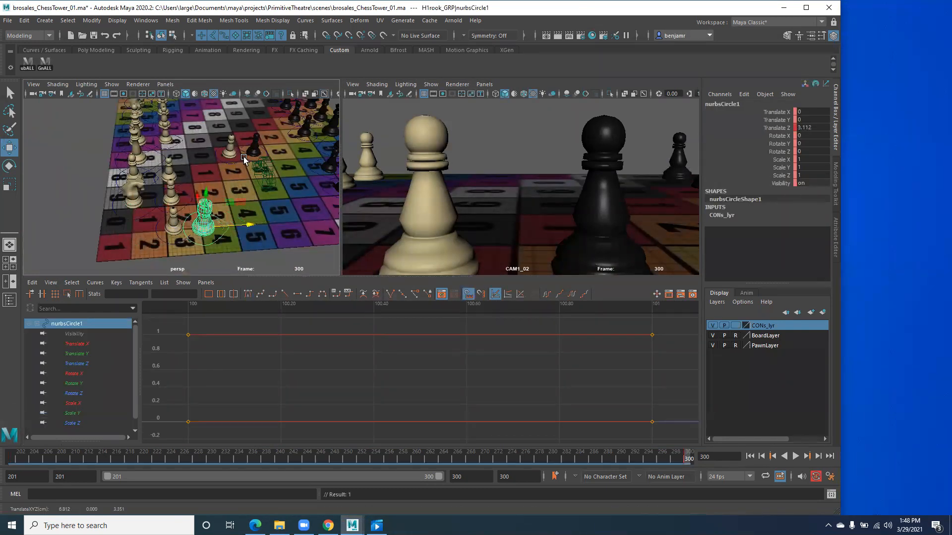
{"action": "key", "text": "ctrl+z"}
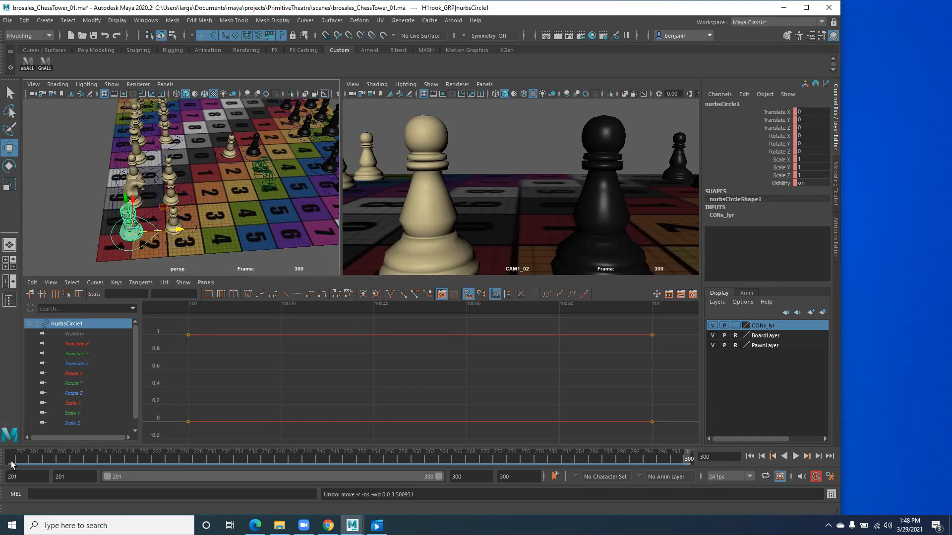
- Return to frame 201 and view the white corner rook from a low angle in the perspective view
{"action": "key", "text": "alt+v"}
{"action": "left_click_drag", "start_coordinate": [753, 467], "coordinate": [12, 458]}
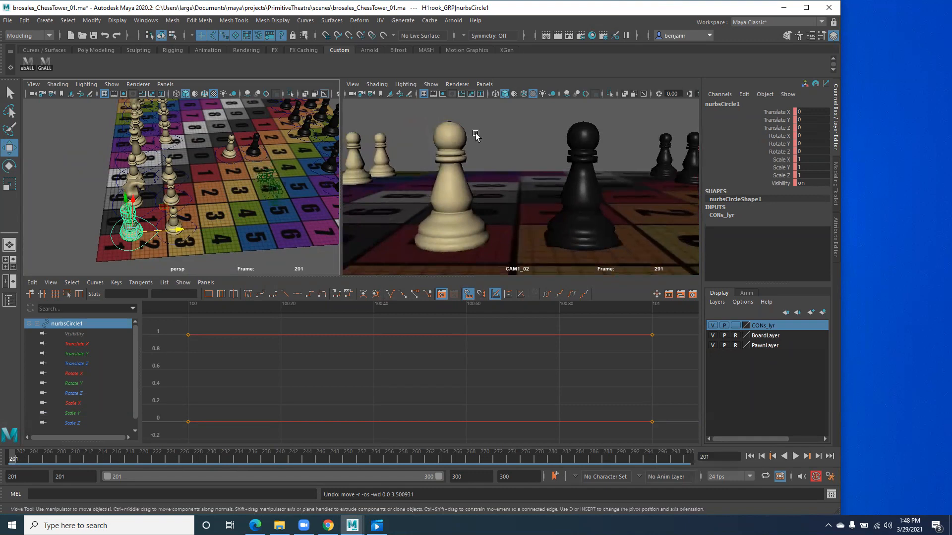
{"action": "left_click_drag", "start_coordinate": [133, 229], "coordinate": [118, 211], "text": "alt"}
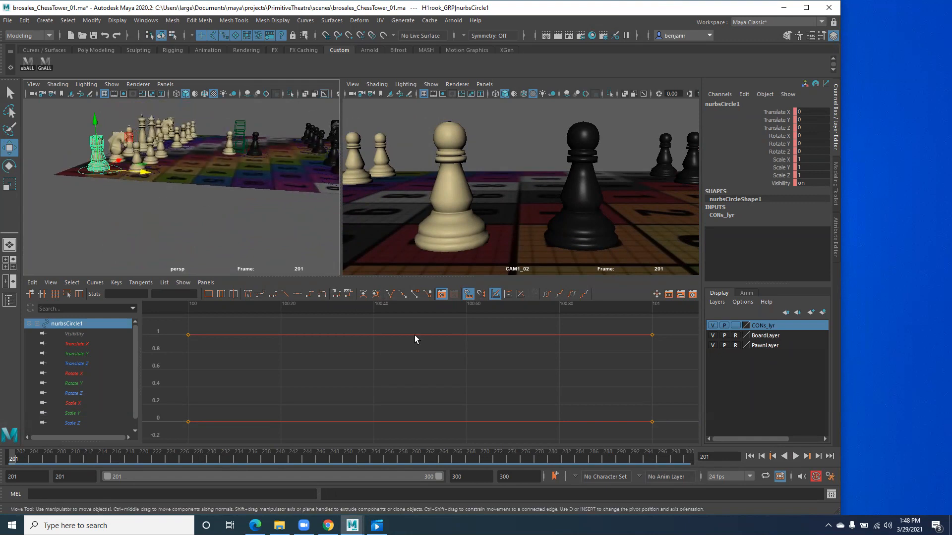
{"action": "right_click", "coordinate": [458, 462]}
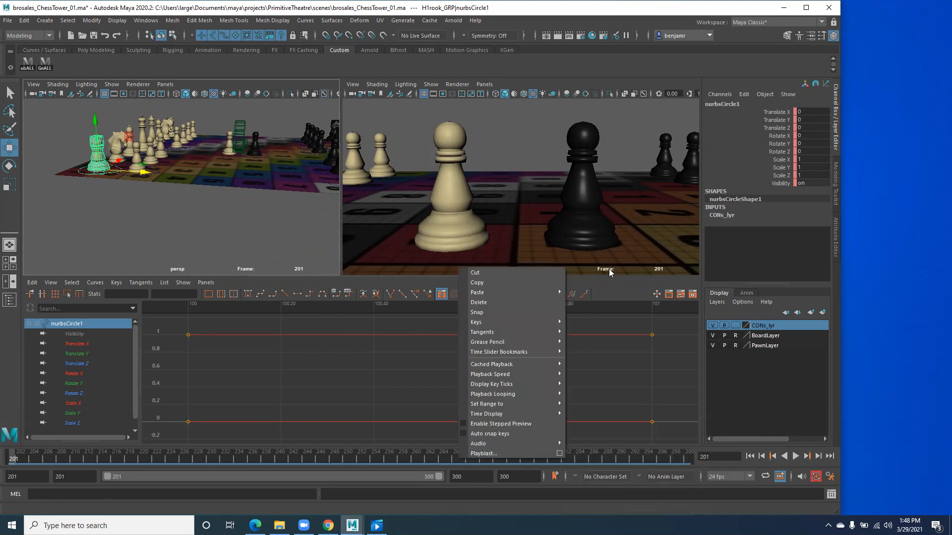
{"action": "left_click", "coordinate": [623, 331]}
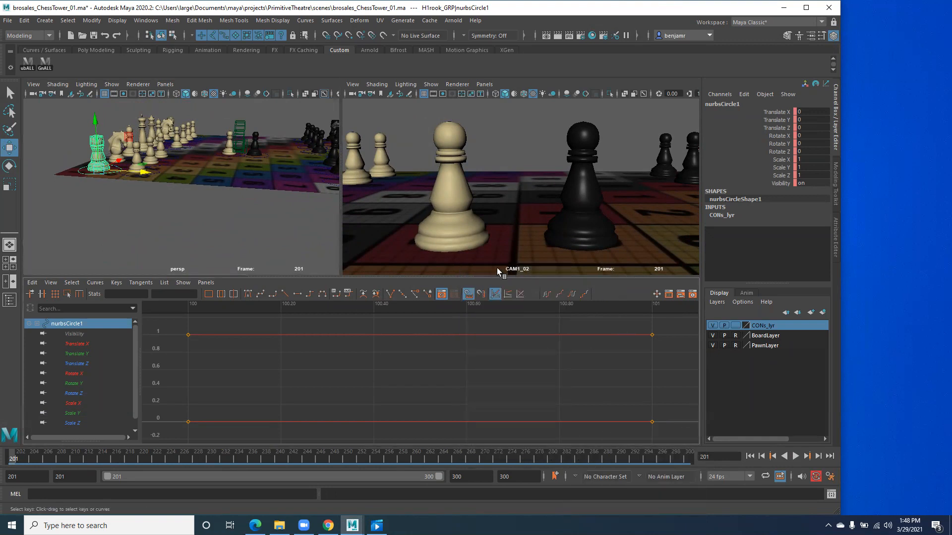